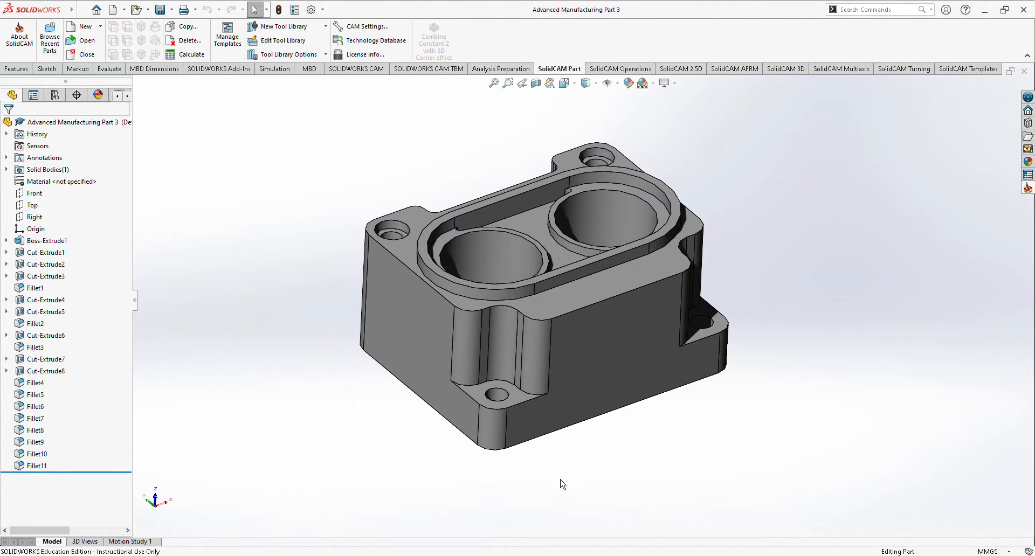
Start a new milling CAM-part from the housing model.
{"action": "middle_click_drag", "start_coordinate": [570, 496], "coordinate": [582, 448]}
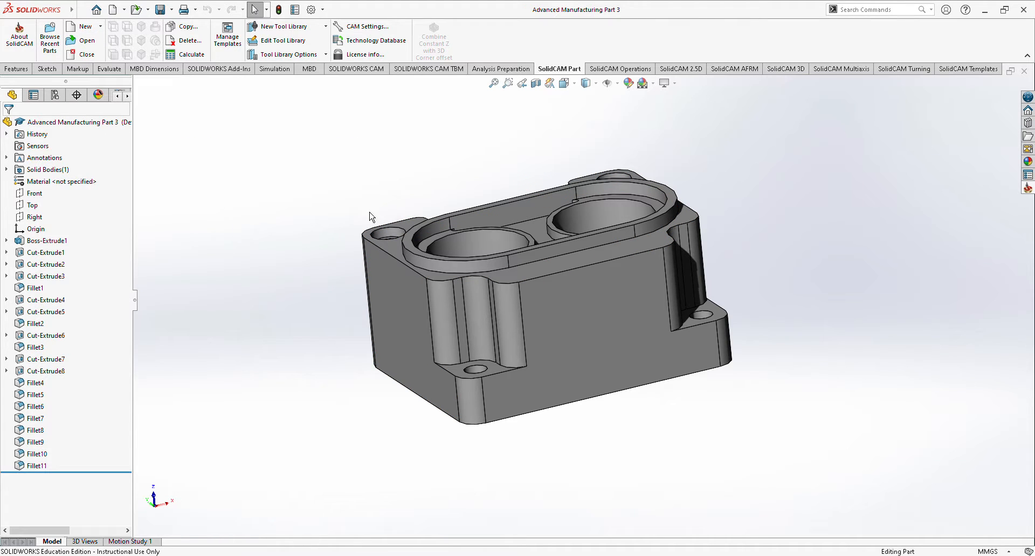
{"action": "mouse_move", "coordinate": [332, 186]}
{"action": "middle_mouse_down"}
{"action": "mouse_move", "coordinate": [338, 208]}
{"action": "mouse_move", "coordinate": [350, 194]}
{"action": "middle_mouse_up"}
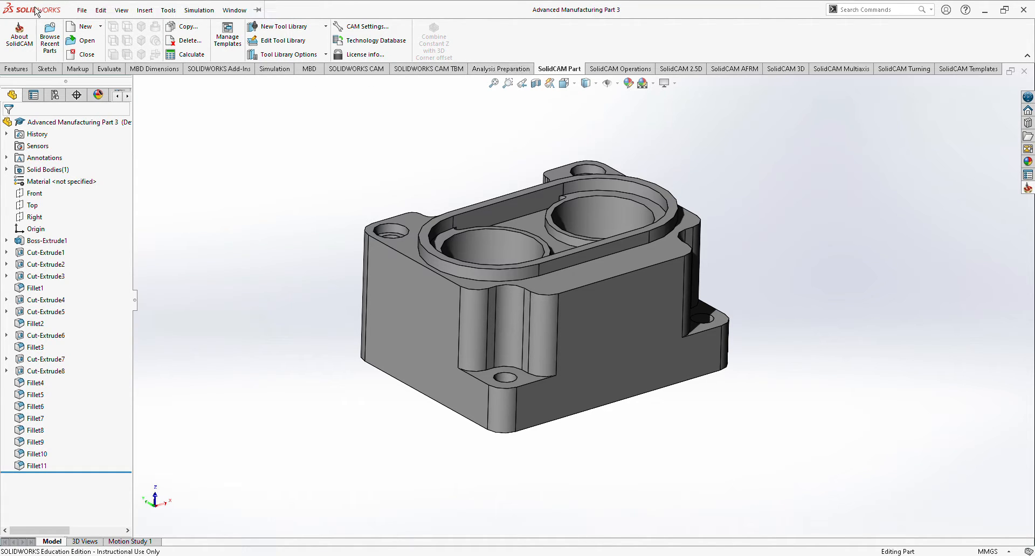
{"action": "left_click", "coordinate": [100, 27]}
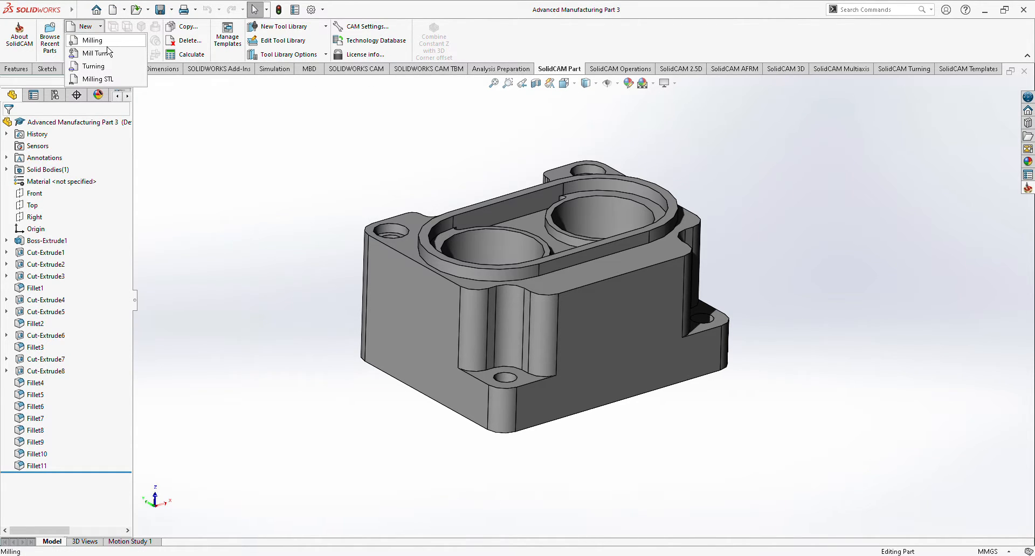
{"action": "left_click", "coordinate": [108, 53]}
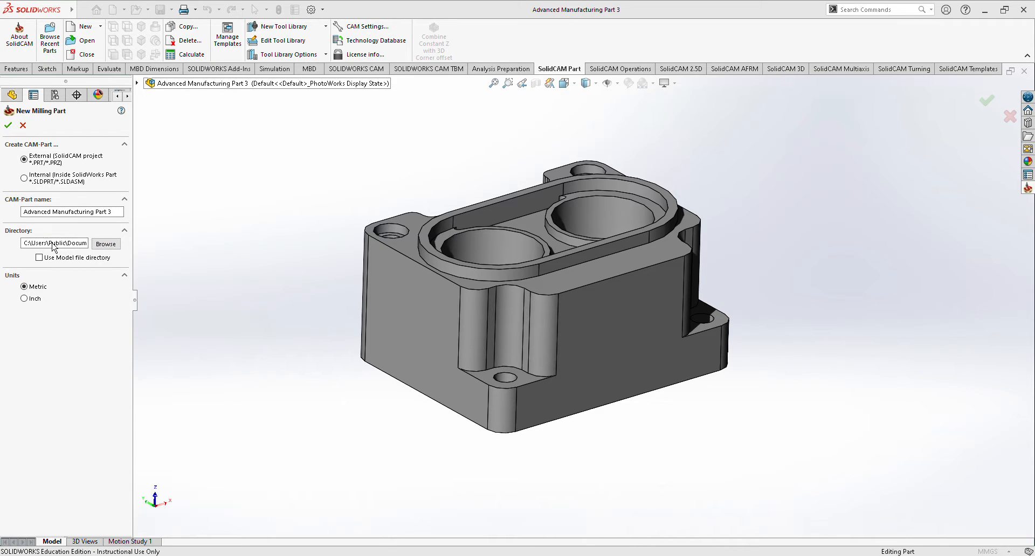
{"action": "left_click", "coordinate": [110, 247]}
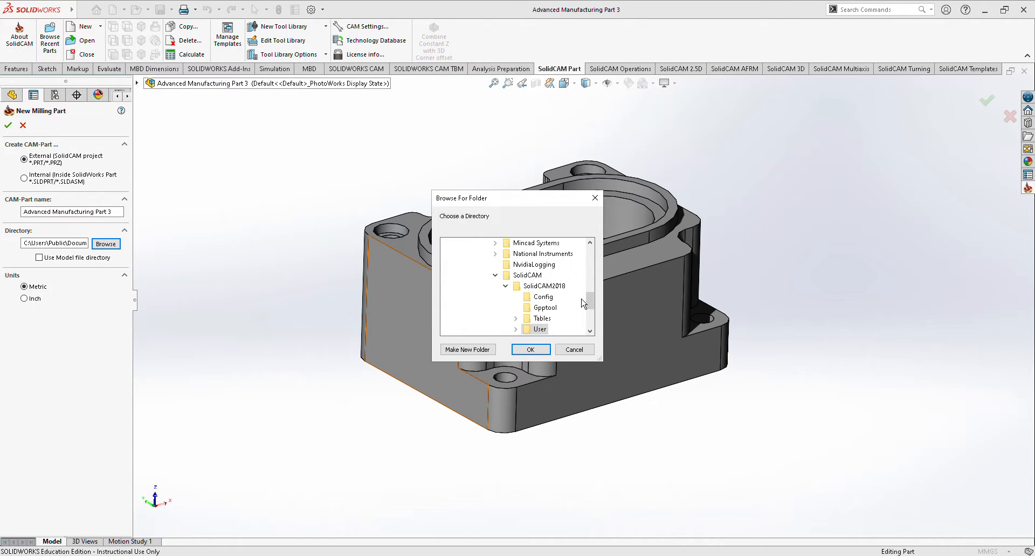
{"action": "mouse_move", "coordinate": [593, 302]}
{"action": "left_mouse_down"}
{"action": "mouse_move", "coordinate": [595, 313]}
{"action": "mouse_move", "coordinate": [601, 284]}
{"action": "mouse_move", "coordinate": [597, 313]}
{"action": "left_mouse_up"}
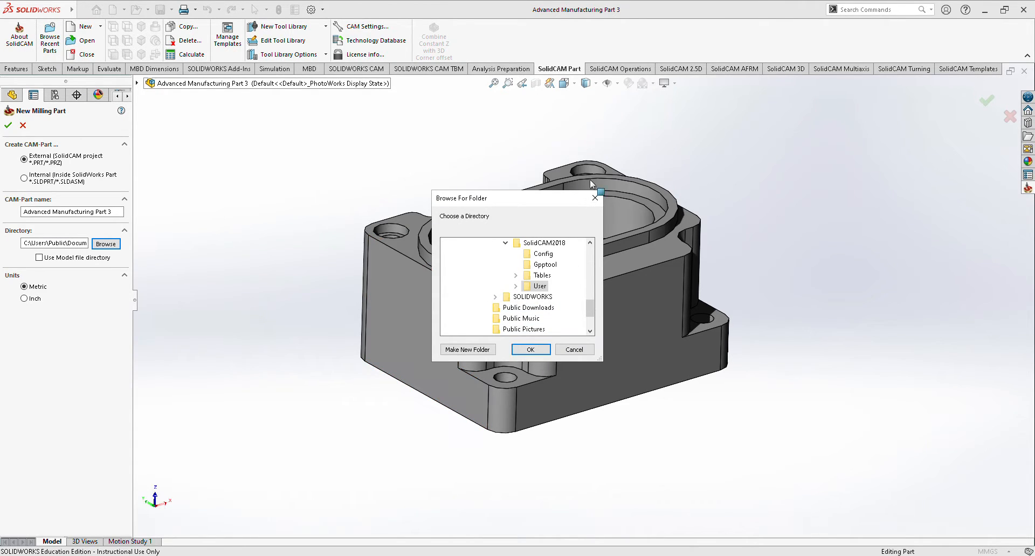
{"action": "left_click", "coordinate": [595, 198]}
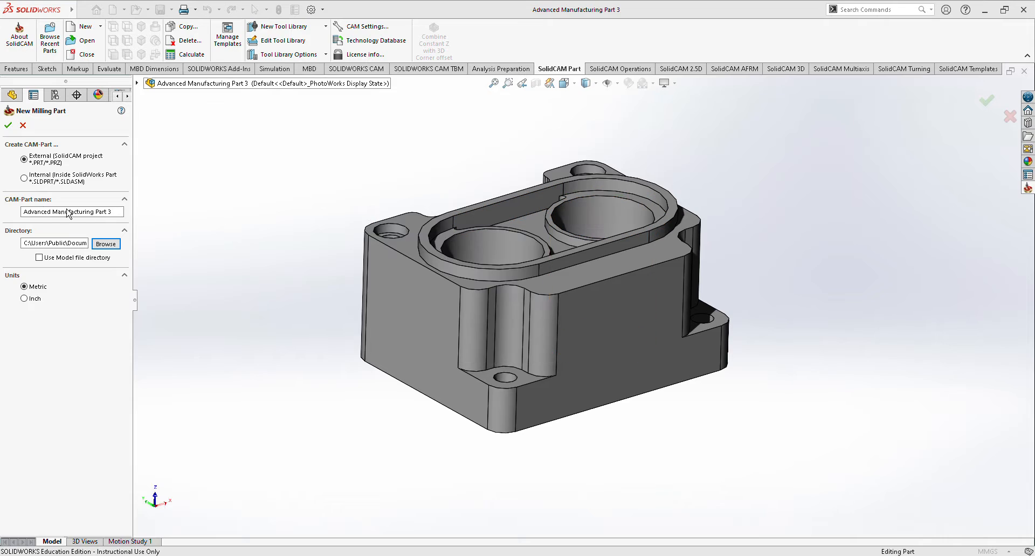
Create the external metric CAM-part Advanced Manufacturing Part 3 and set its CNC machine to AWEA1000-FANUC.
{"action": "left_click", "coordinate": [9, 125]}
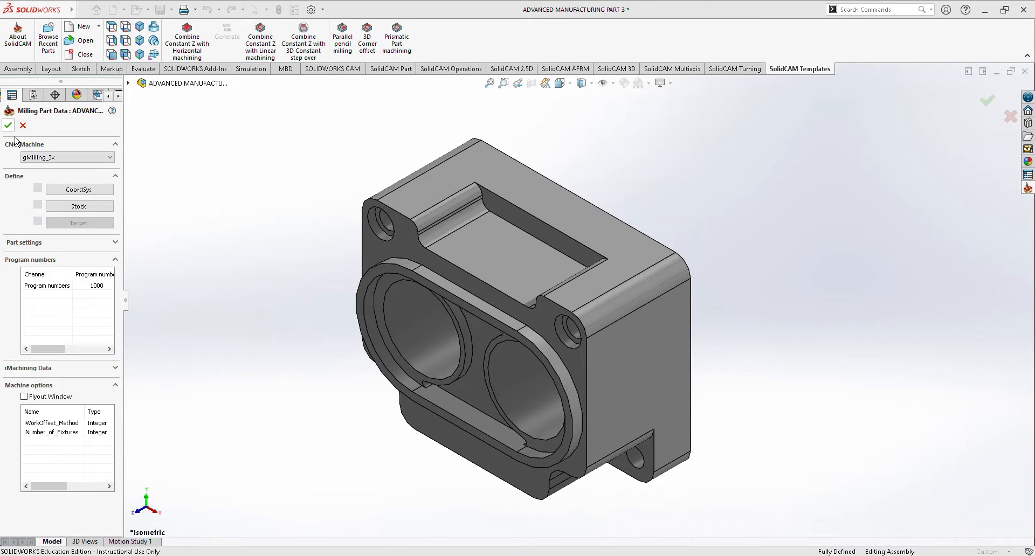
{"action": "left_click", "coordinate": [67, 158]}
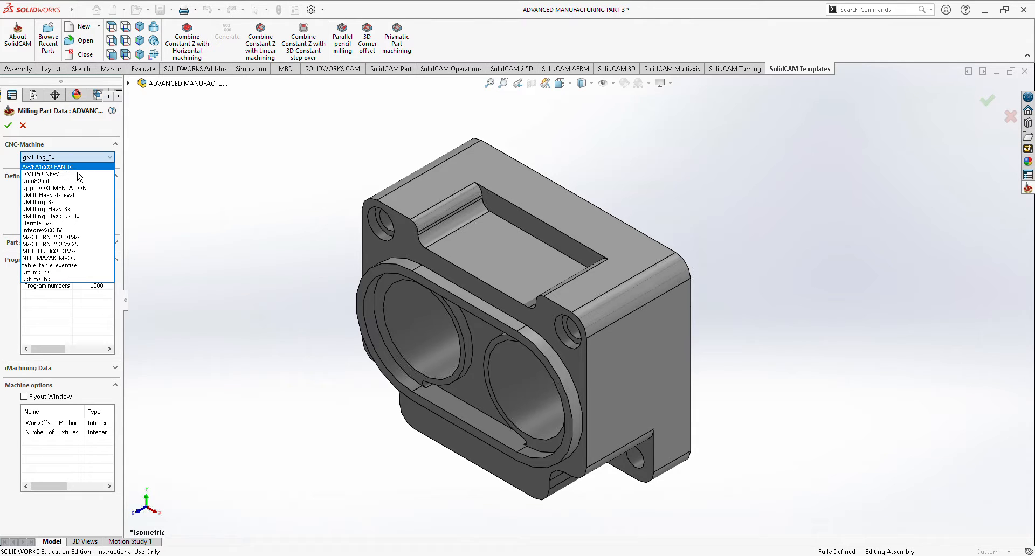
{"action": "left_click", "coordinate": [79, 169]}
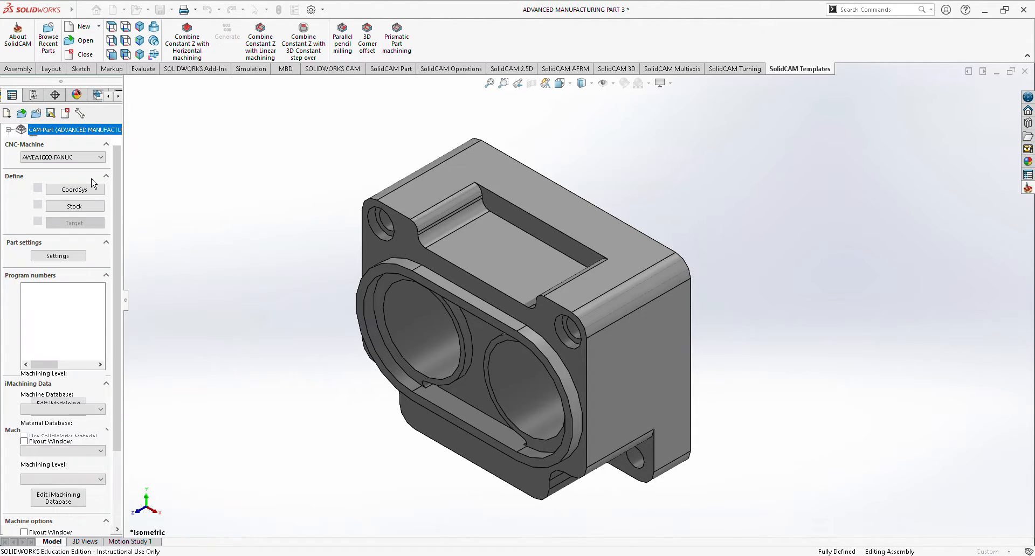
Define the stock as a box around the housing body, with the expansion set to 0 in X+, X-, Y+, Y-, Z+ and Z-.
{"action": "left_click", "coordinate": [82, 213]}
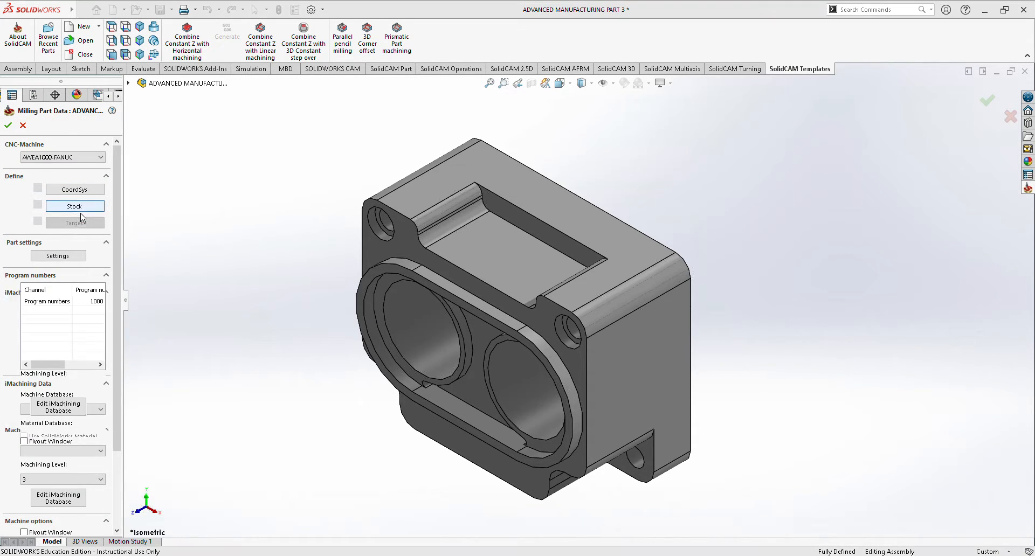
{"action": "left_click", "coordinate": [645, 354]}
{"action": "left_click", "coordinate": [78, 354]}
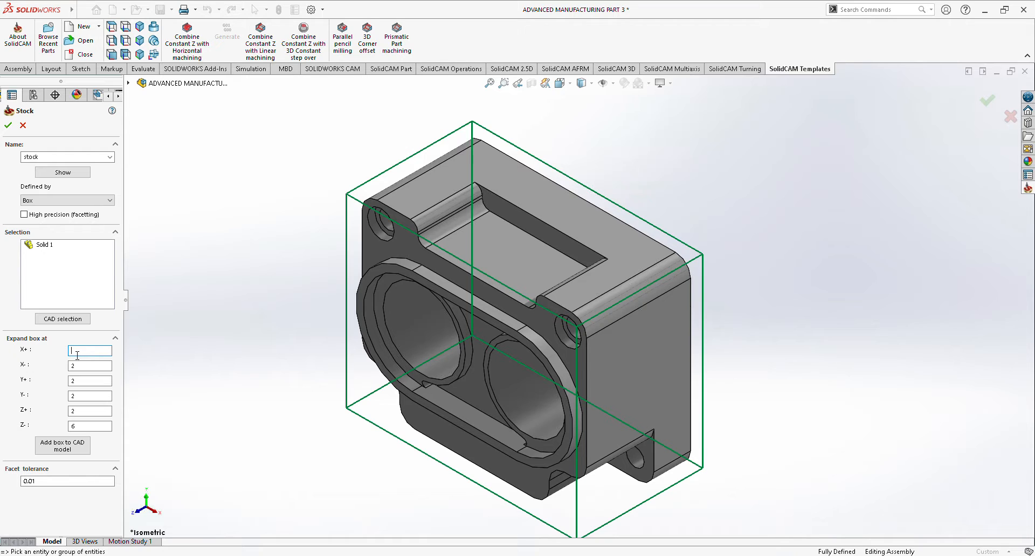
{"action": "key", "text": "Tab"}
{"action": "type", "text": "0"}
{"action": "key", "text": "Tab"}
{"action": "type", "text": "0"}
{"action": "key", "text": "Tab"}
{"action": "type", "text": "0"}
{"action": "key", "text": "Tab"}
{"action": "type", "text": "0"}
{"action": "key", "text": "Tab"}
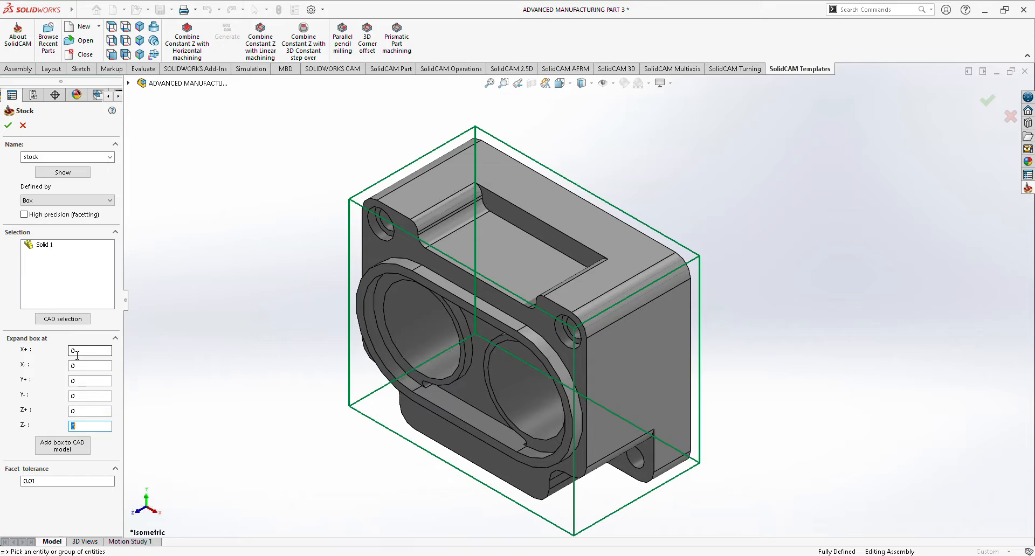
{"action": "type", "text": "0"}
{"action": "left_click", "coordinate": [8, 125]}
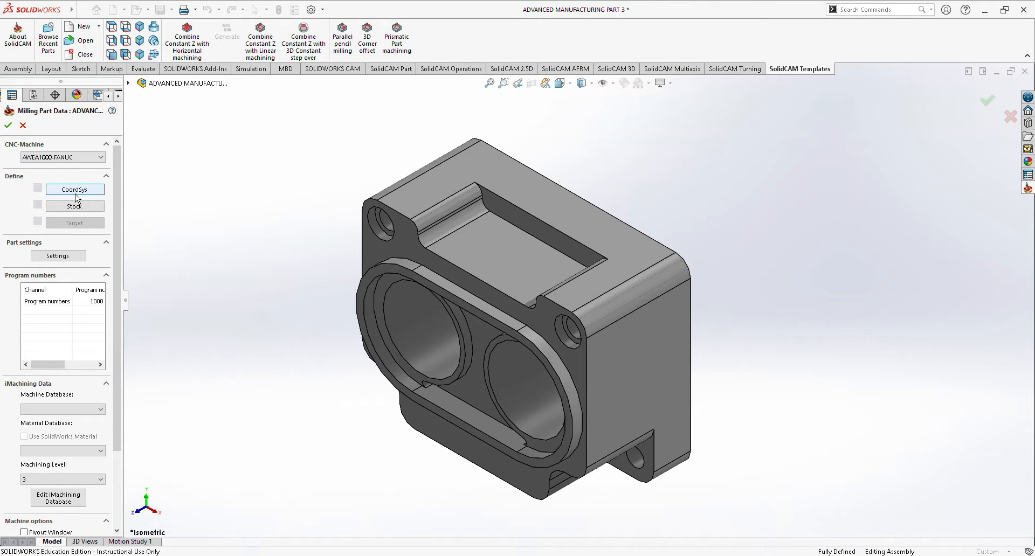
Define the machining coordinate system on the face with the two large bores, origin at the top corner of the model box, and complete the part data.
{"action": "left_click", "coordinate": [75, 191]}
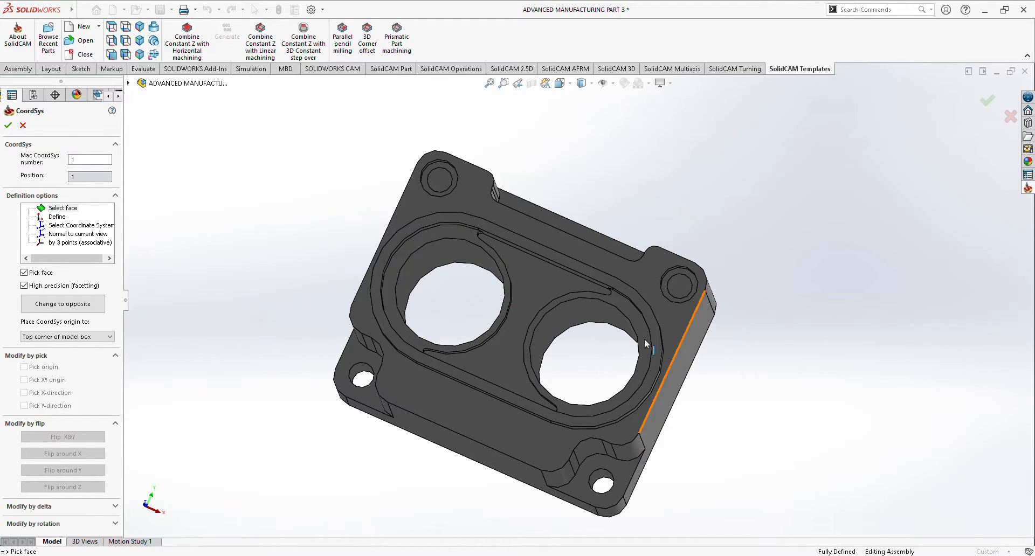
{"action": "left_click", "coordinate": [385, 256]}
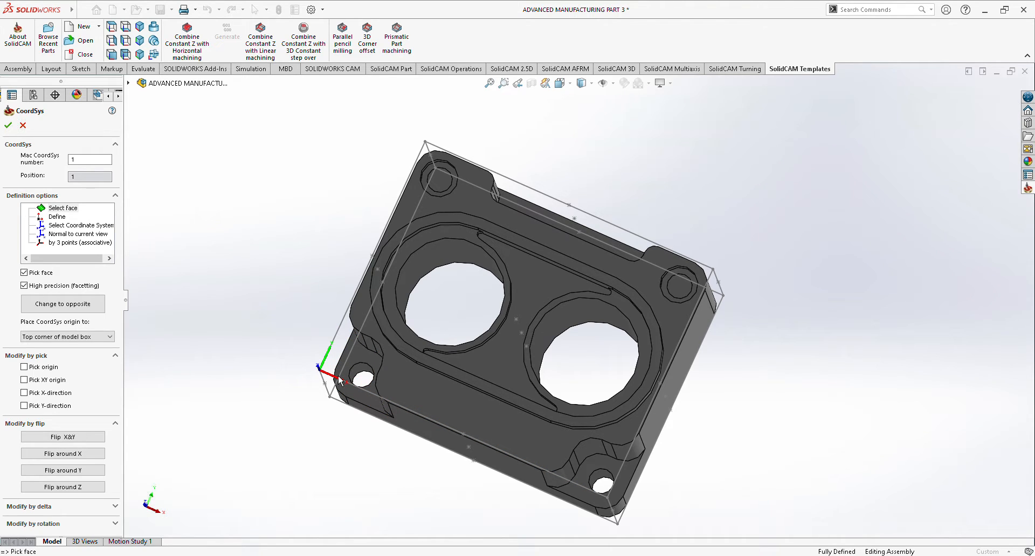
{"action": "left_click", "coordinate": [8, 125]}
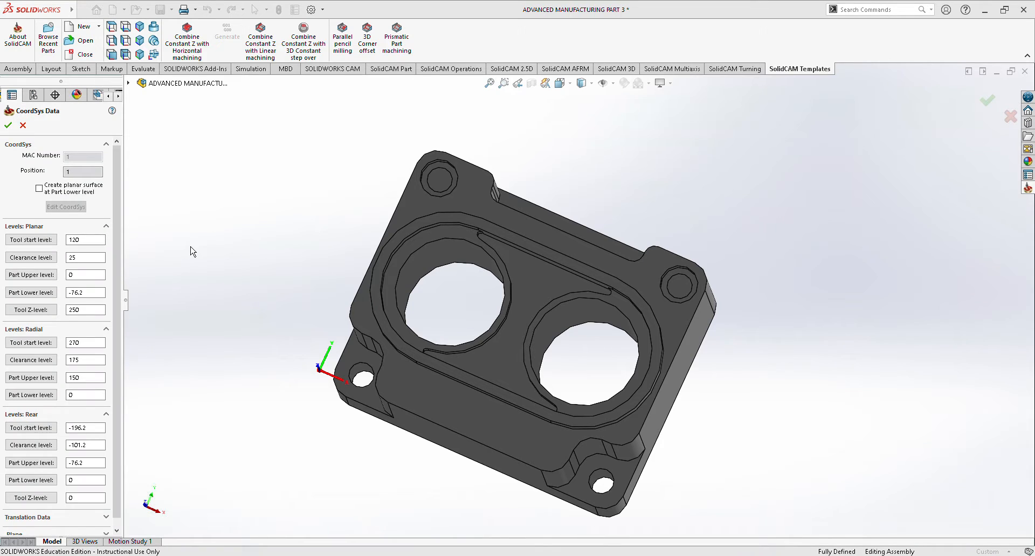
{"action": "left_click", "coordinate": [8, 125]}
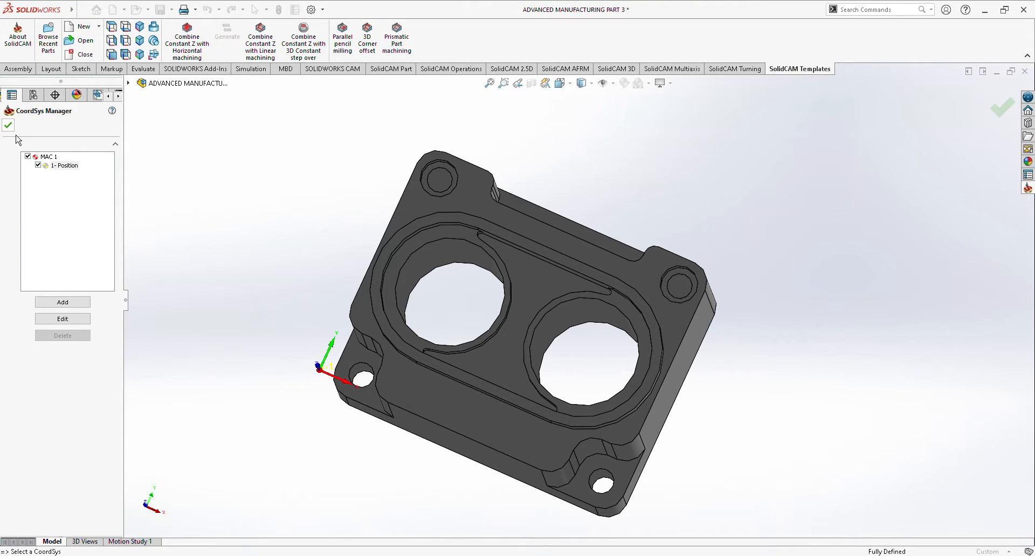
{"action": "left_click", "coordinate": [8, 125]}
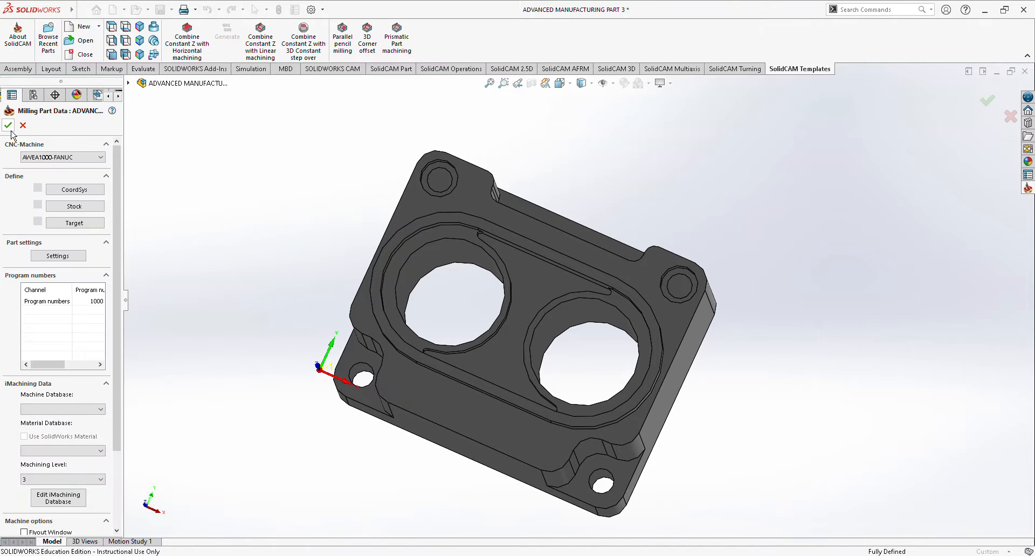
{"action": "left_click", "coordinate": [9, 129]}
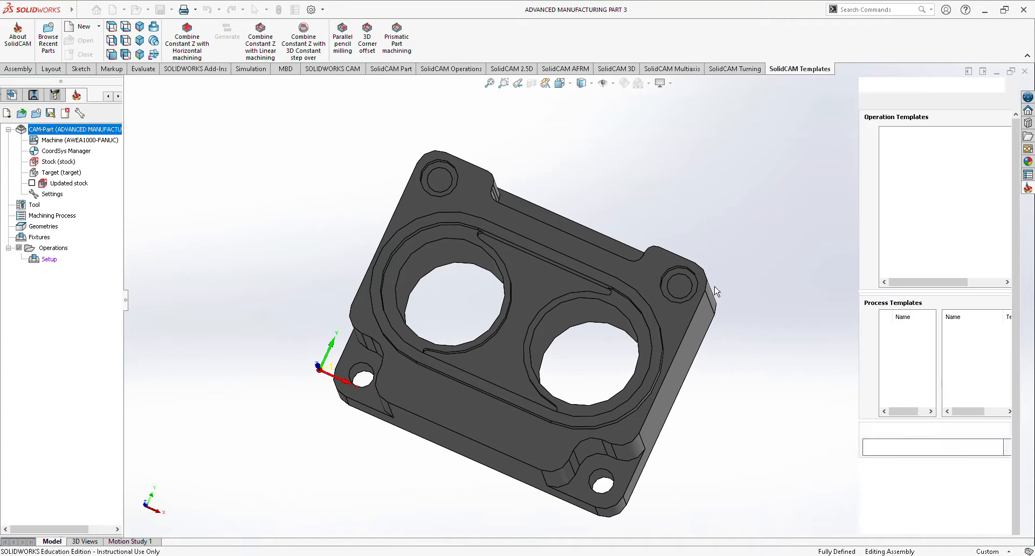
Add an end mill to the part tool table as tool 1 with a diameter of 10.5 mm.
{"action": "middle_click_drag", "start_coordinate": [786, 418], "coordinate": [823, 358]}
{"action": "right_click", "coordinate": [38, 206]}
{"action": "left_click", "coordinate": [65, 218]}
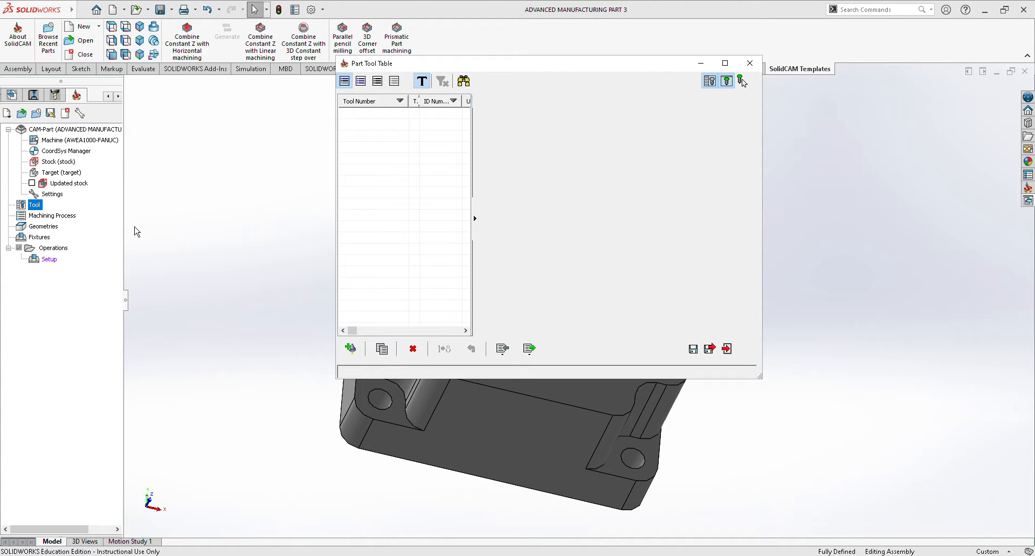
{"action": "left_click", "coordinate": [350, 349]}
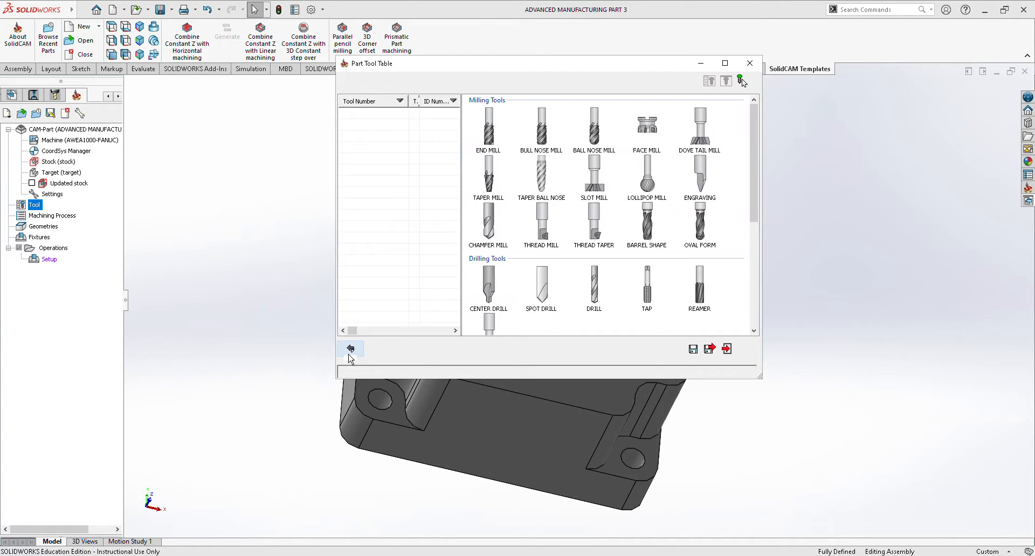
{"action": "left_click", "coordinate": [490, 151]}
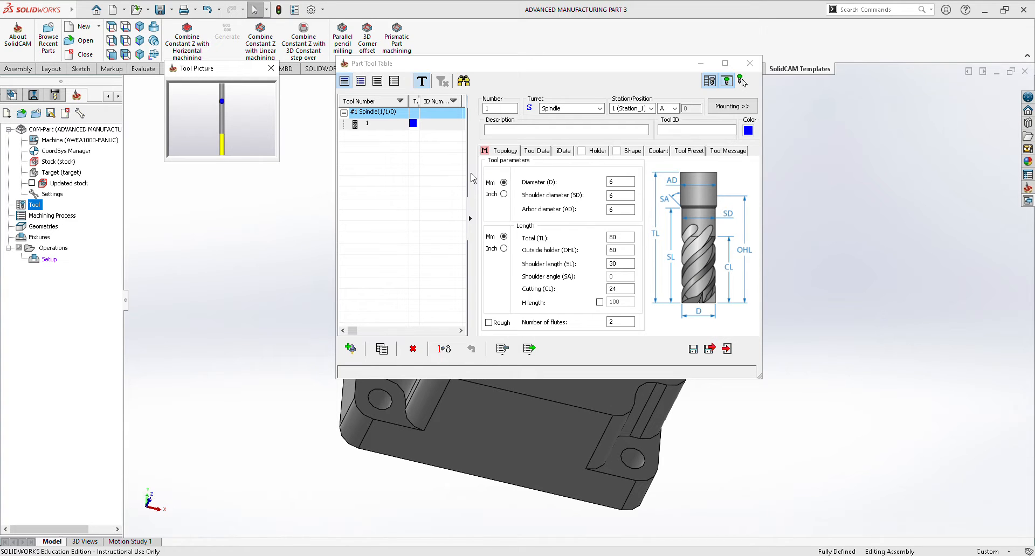
{"action": "left_click", "coordinate": [619, 185]}
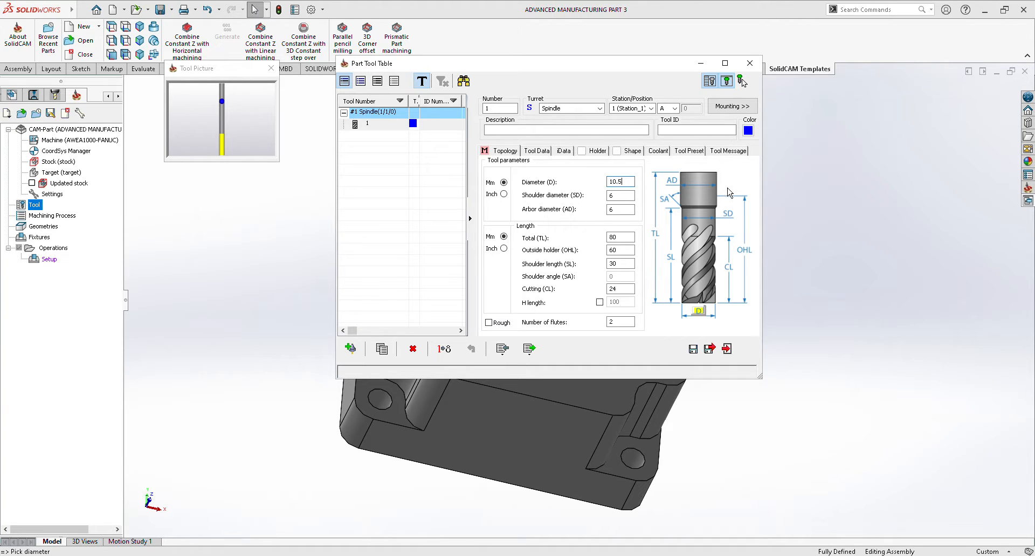
{"action": "key", "text": "Tab"}
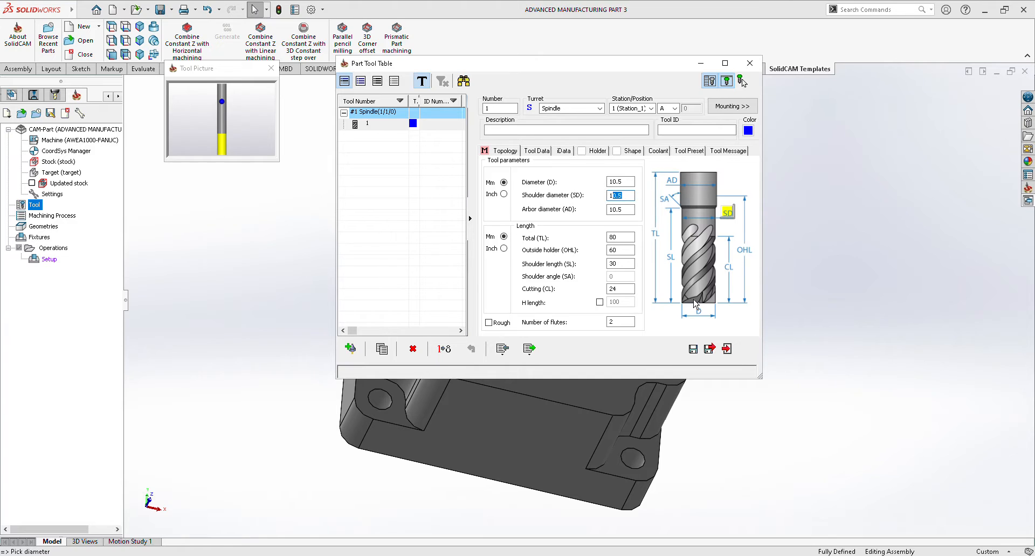
Add a second end mill with a diameter of 5 mm.
{"action": "left_click", "coordinate": [351, 351]}
{"action": "left_click", "coordinate": [500, 143]}
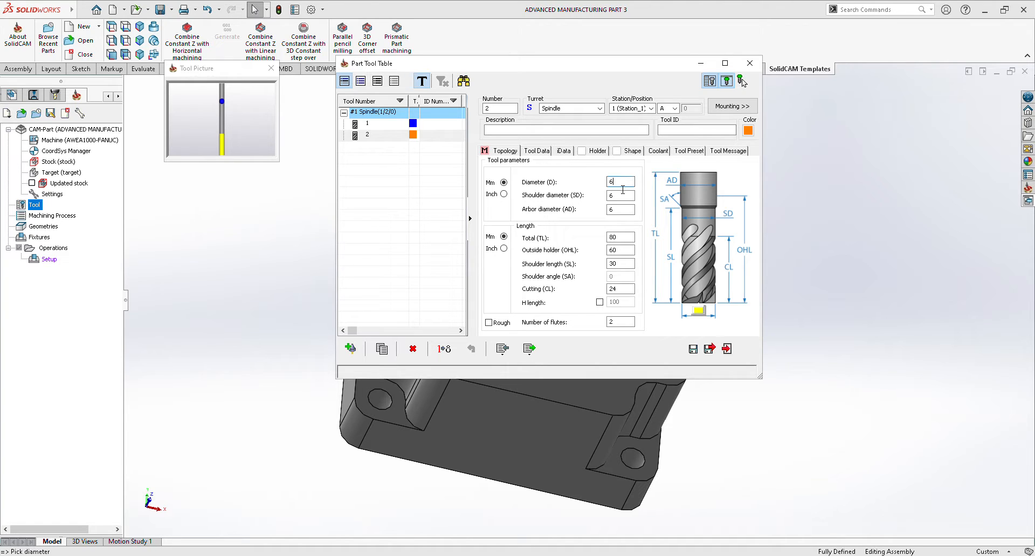
{"action": "left_click", "coordinate": [627, 197]}
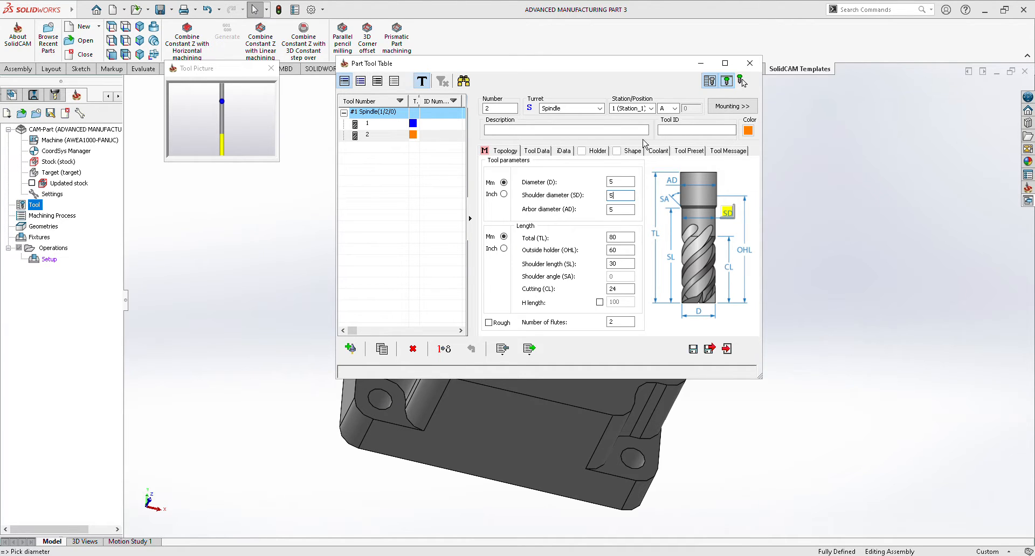
Add a third end mill with a diameter of 2.25 mm.
{"action": "left_click", "coordinate": [351, 350]}
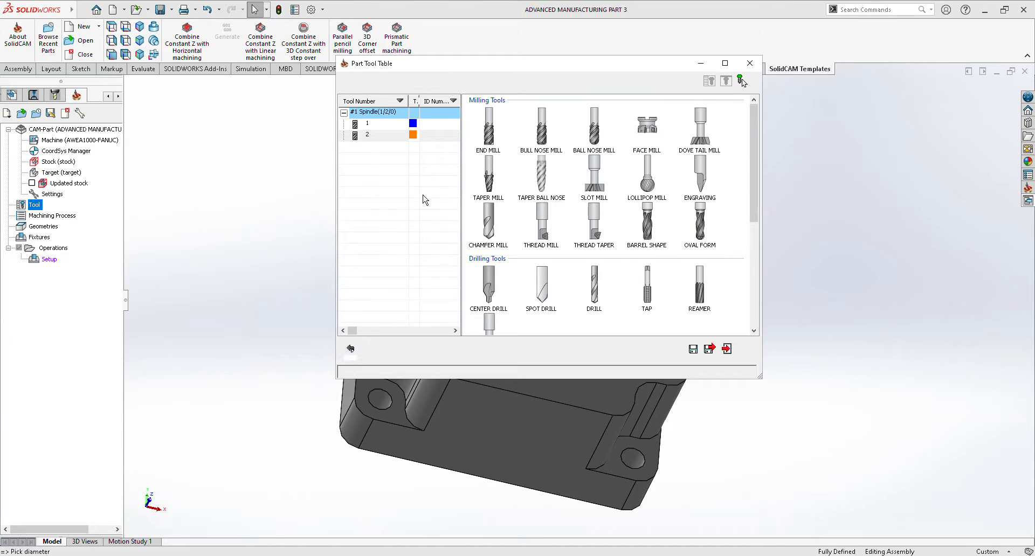
{"action": "left_click", "coordinate": [503, 134]}
{"action": "left_click", "coordinate": [625, 183]}
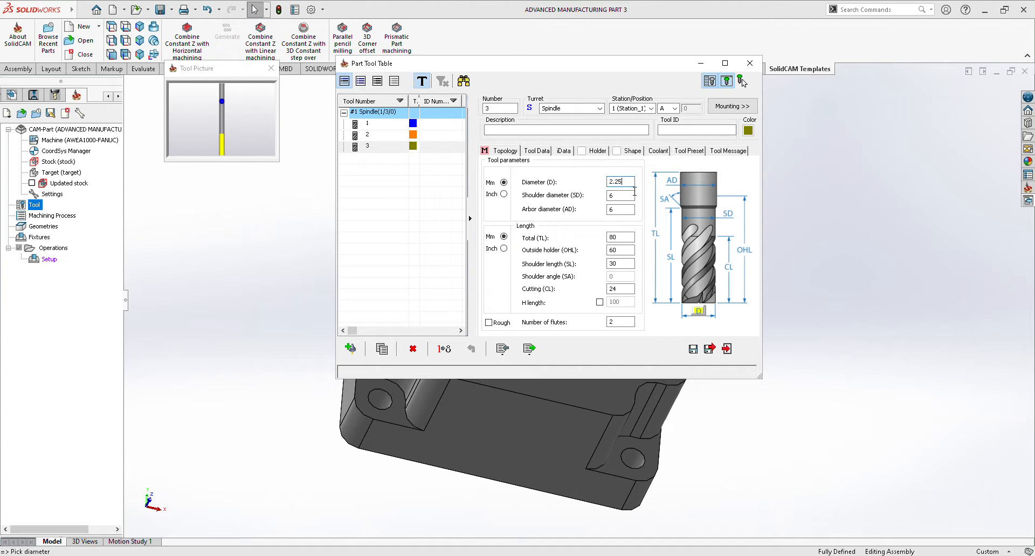
{"action": "type", "text": "2.25"}
{"action": "key", "text": "Tab"}
Add a fourth end mill with a diameter of 10 mm.
{"action": "left_click", "coordinate": [352, 350]}
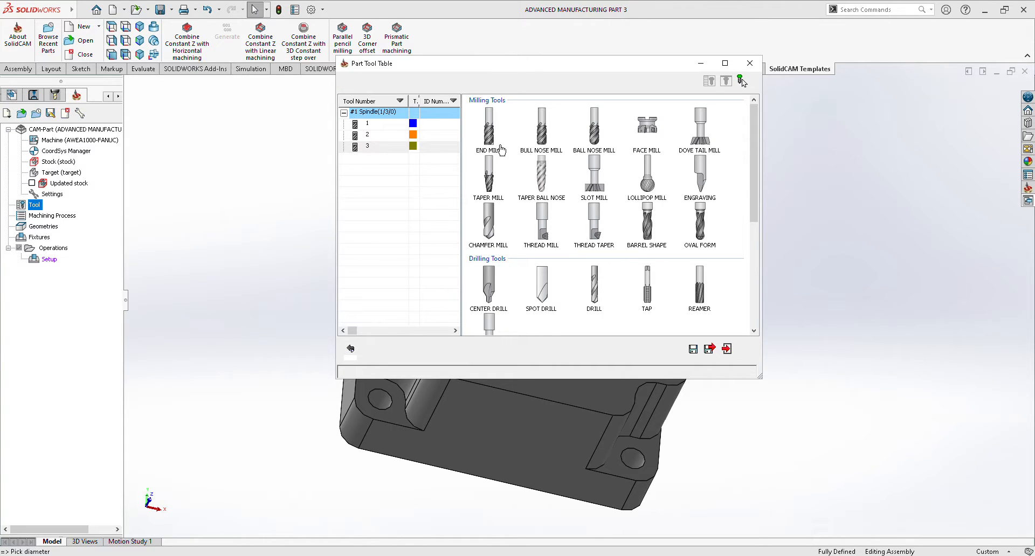
{"action": "left_click", "coordinate": [501, 151]}
{"action": "left_click", "coordinate": [628, 185]}
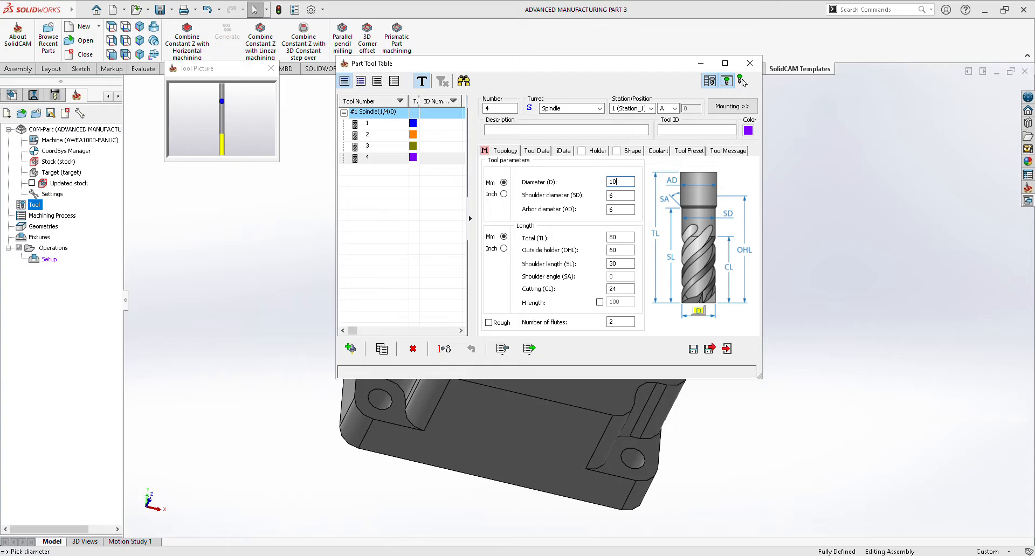
{"action": "left_click", "coordinate": [629, 198]}
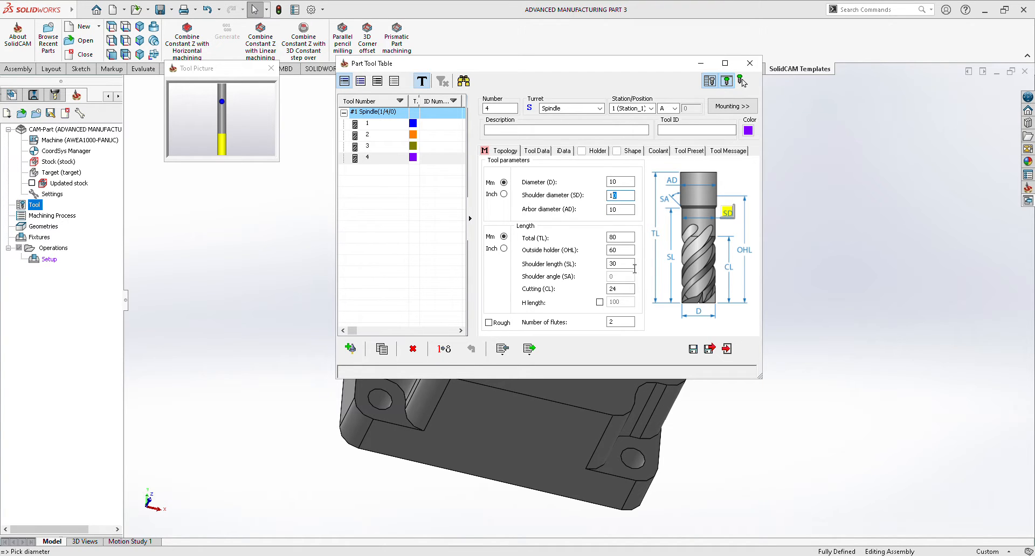
Set the fourth end mill's total length to 86, outside holder length 83, shoulder length 80 and cutting length 78, and save the tool table.
{"action": "left_click", "coordinate": [624, 240]}
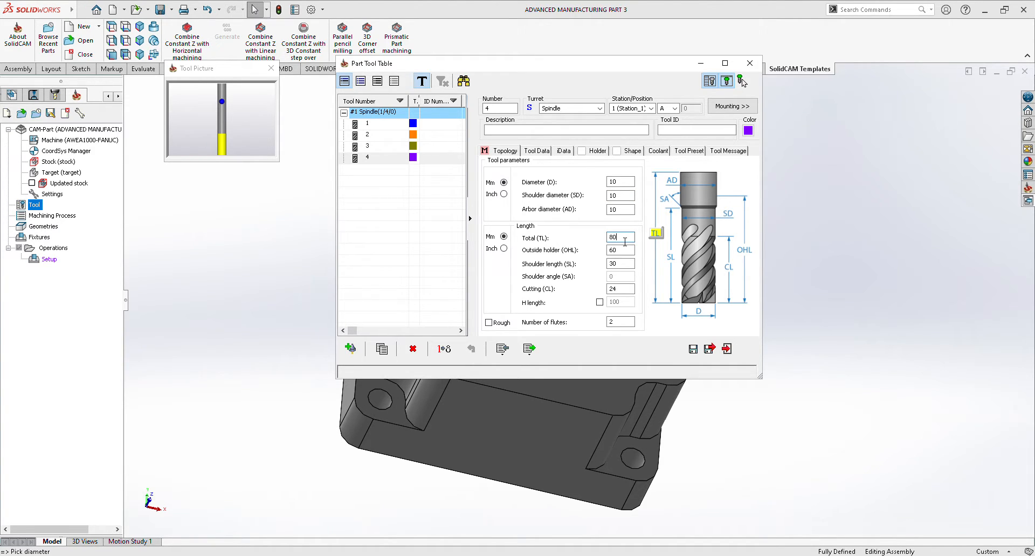
{"action": "left_click", "coordinate": [627, 252]}
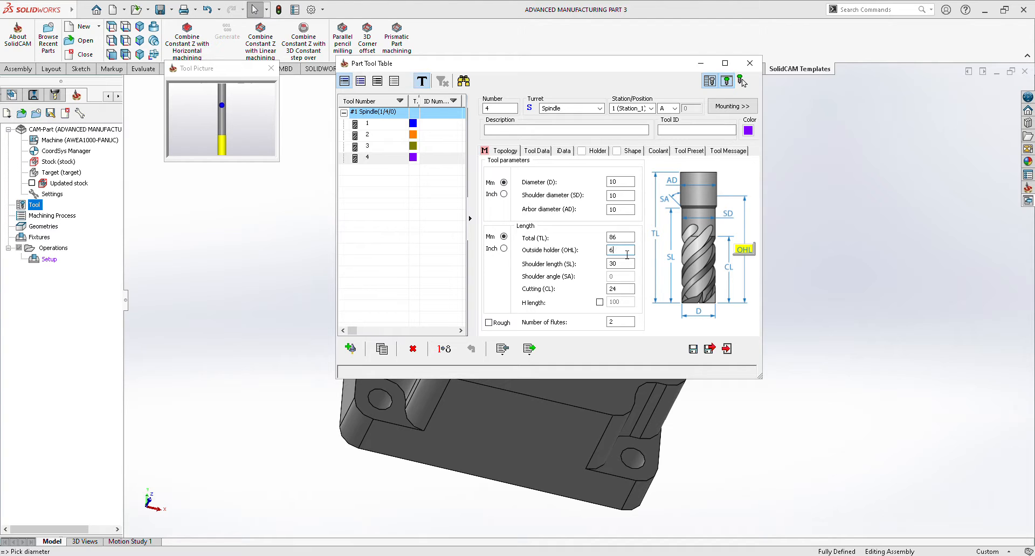
{"action": "key", "text": "Tab"}
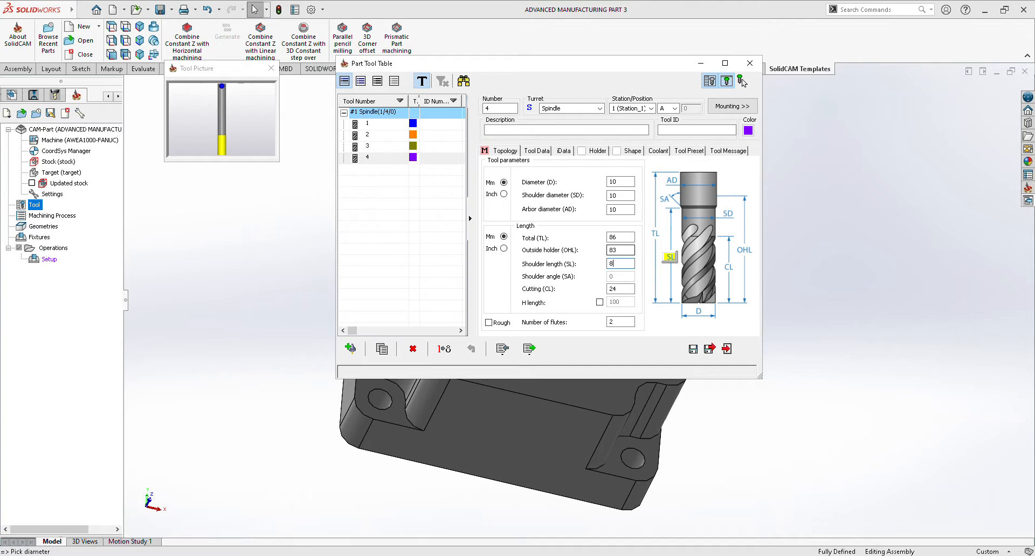
{"action": "key", "text": "Tab"}
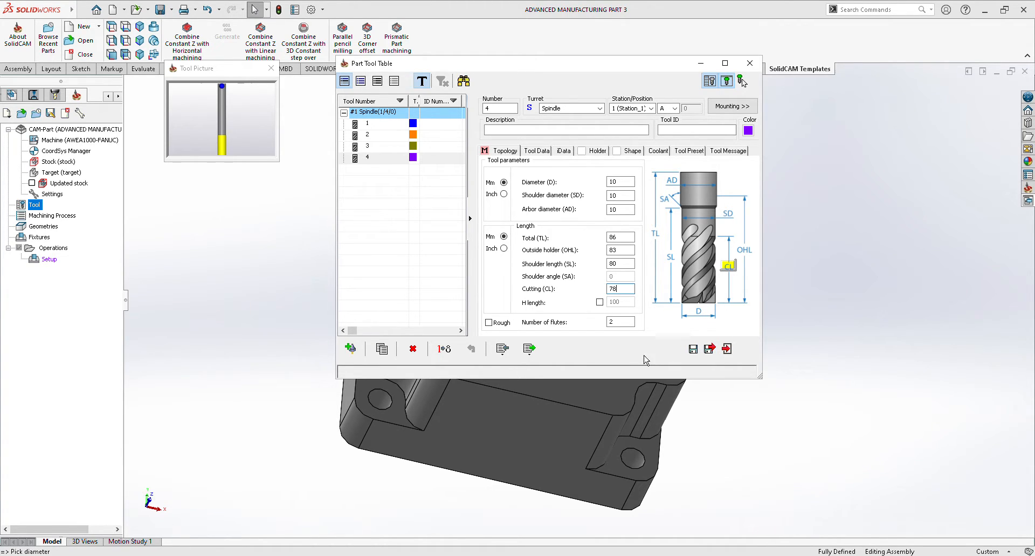
{"action": "left_click", "coordinate": [709, 349]}
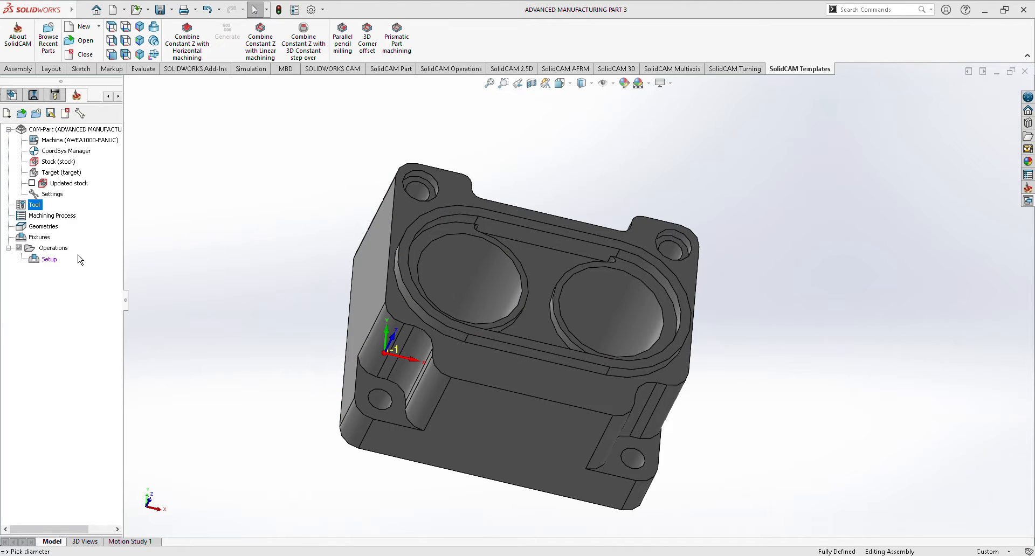
Add a 3D Milling operation to the setup, enable a working area for it and start defining its geometry.
{"action": "middle_click_drag", "start_coordinate": [834, 352], "coordinate": [797, 305]}
{"action": "right_click", "coordinate": [58, 266]}
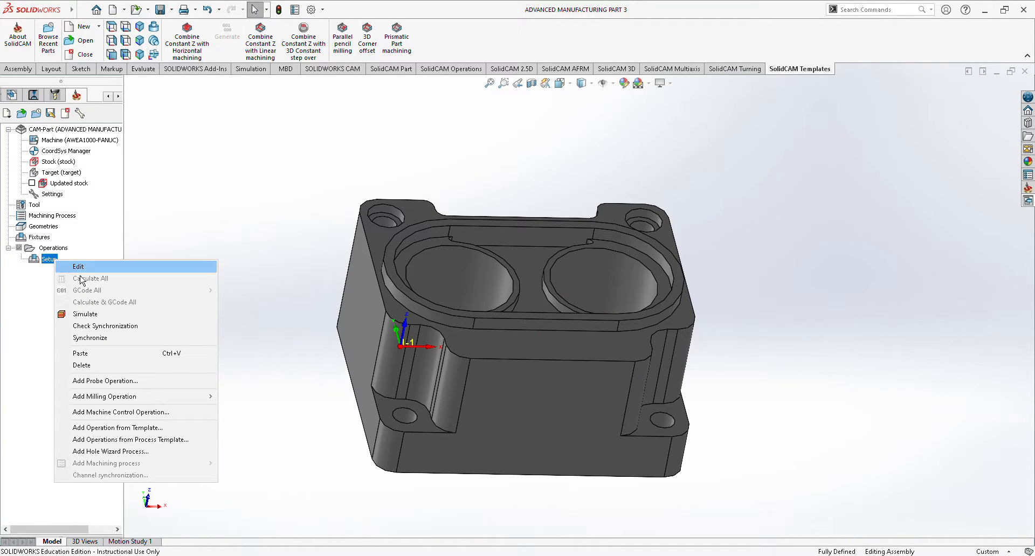
{"action": "mouse_move", "coordinate": [134, 402]}
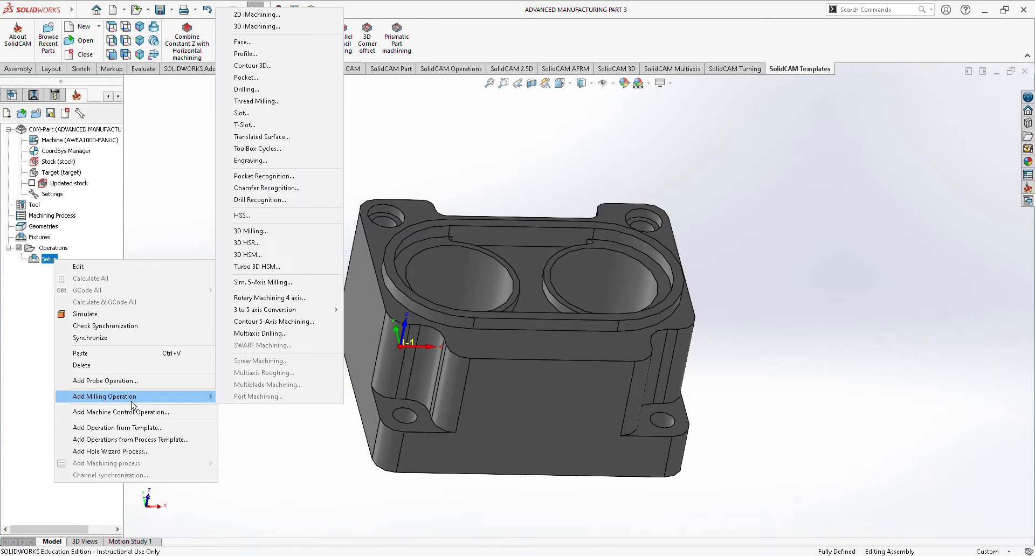
{"action": "left_click", "coordinate": [269, 240]}
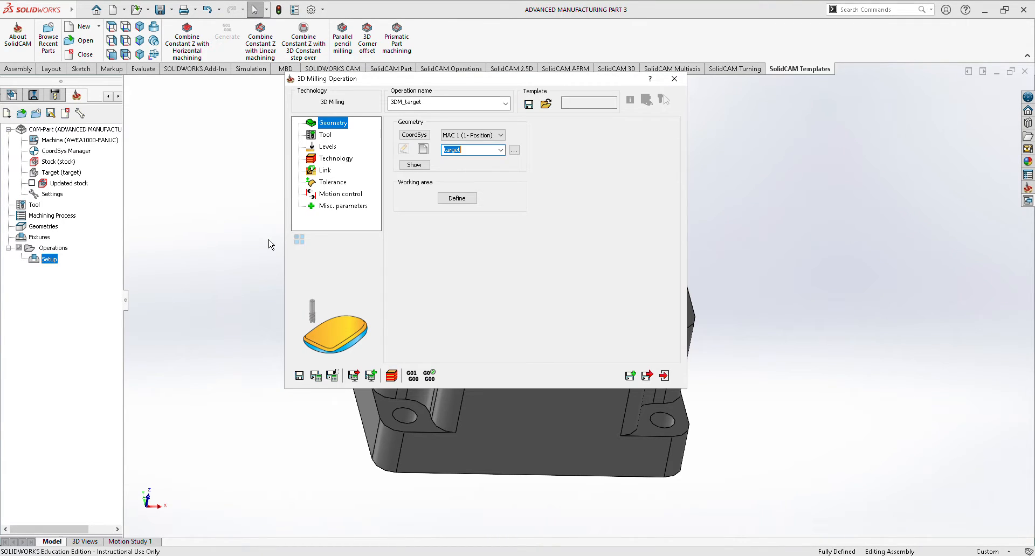
{"action": "left_click", "coordinate": [457, 198]}
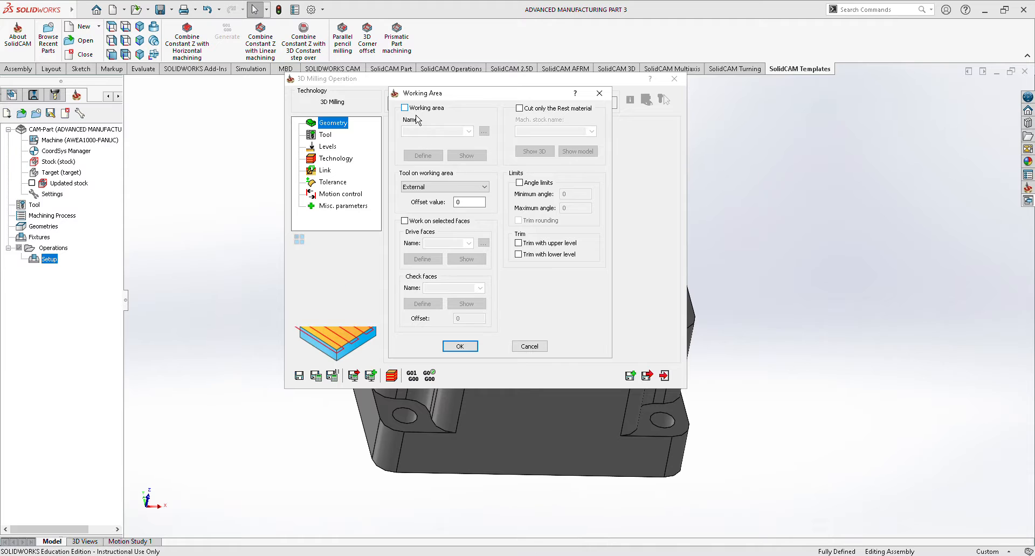
{"action": "left_click", "coordinate": [405, 107]}
{"action": "left_click", "coordinate": [422, 155]}
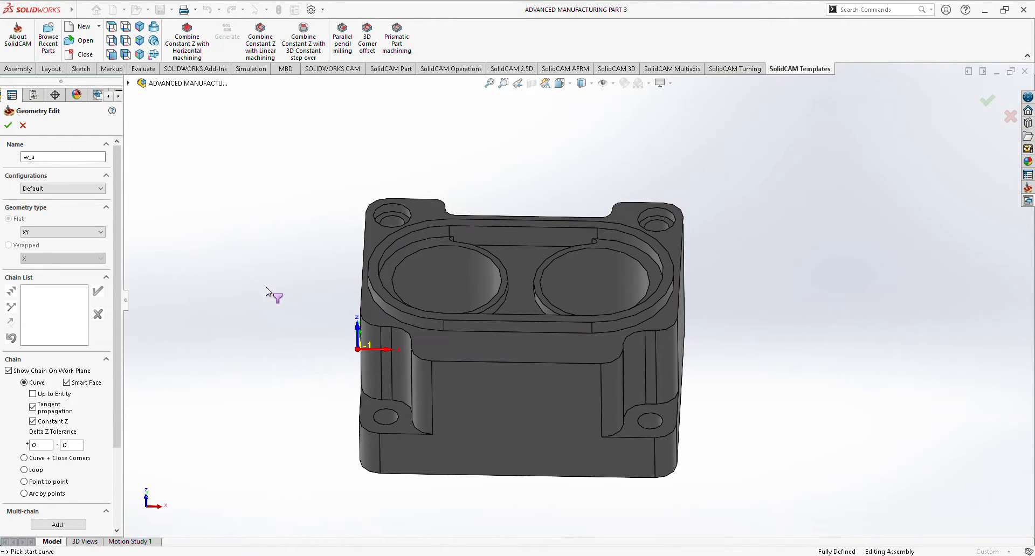
{"action": "left_click", "coordinate": [510, 331]}
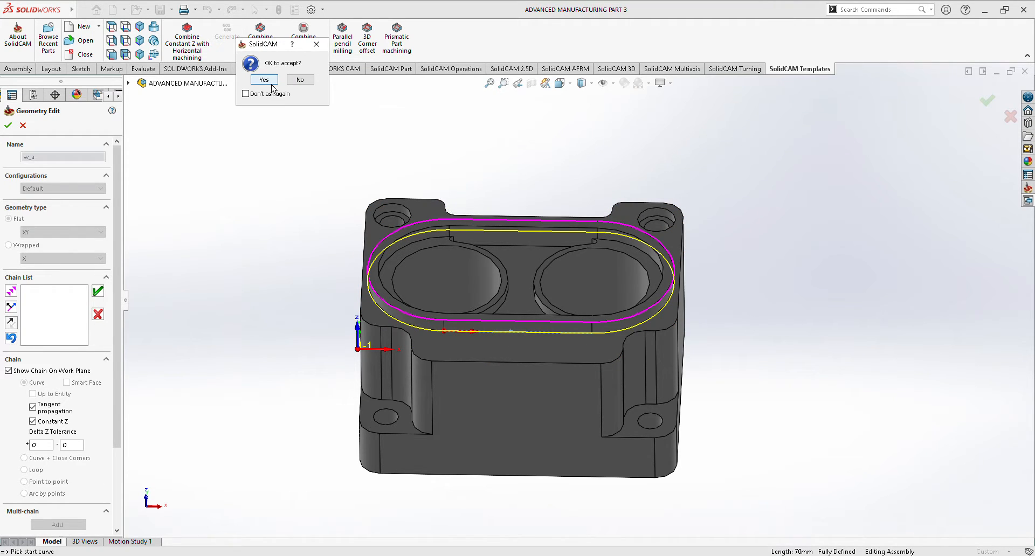
{"action": "left_click", "coordinate": [316, 44]}
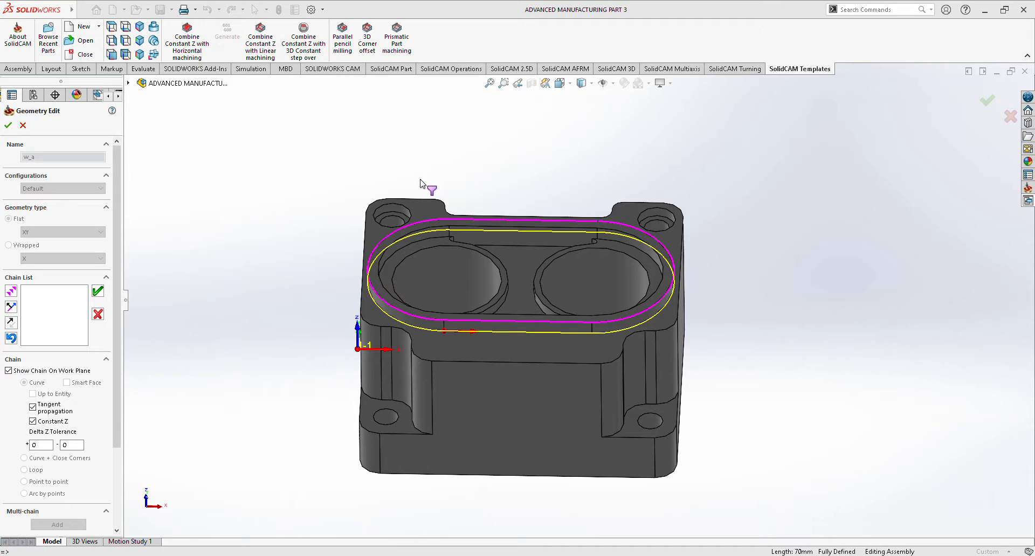
{"action": "mouse_move", "coordinate": [118, 324]}
{"action": "left_mouse_down"}
{"action": "mouse_move", "coordinate": [121, 363]}
{"action": "mouse_move", "coordinate": [120, 327]}
{"action": "left_mouse_up"}
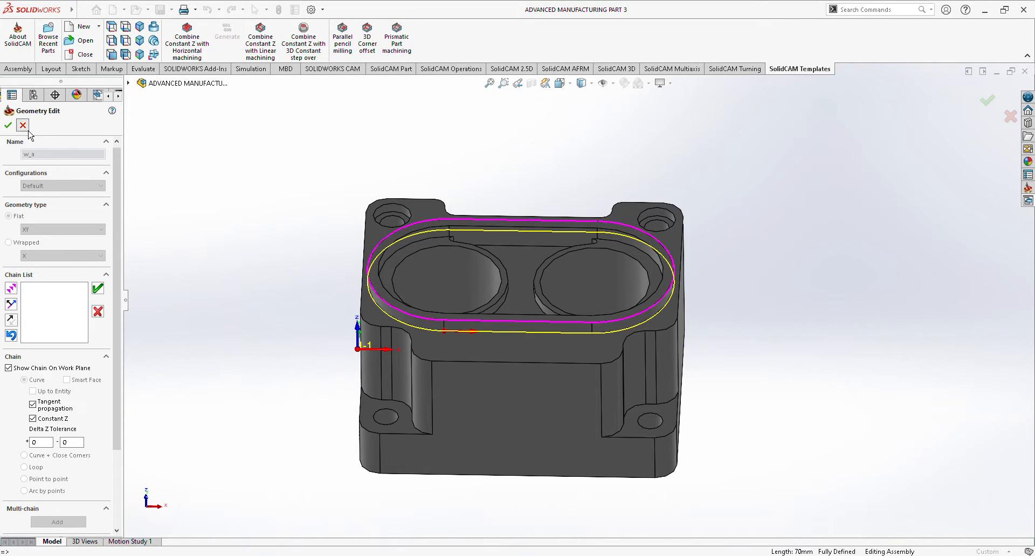
{"action": "left_click", "coordinate": [9, 125]}
Define the working area w_a from the boundary chains of the top flange face around the oval rim.
{"action": "left_click", "coordinate": [419, 155]}
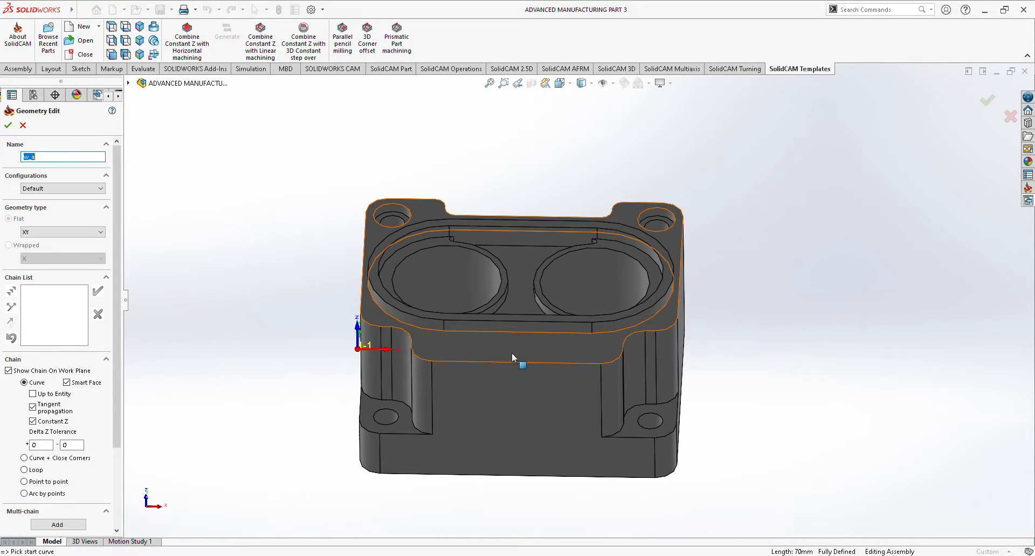
{"action": "left_click", "coordinate": [518, 363]}
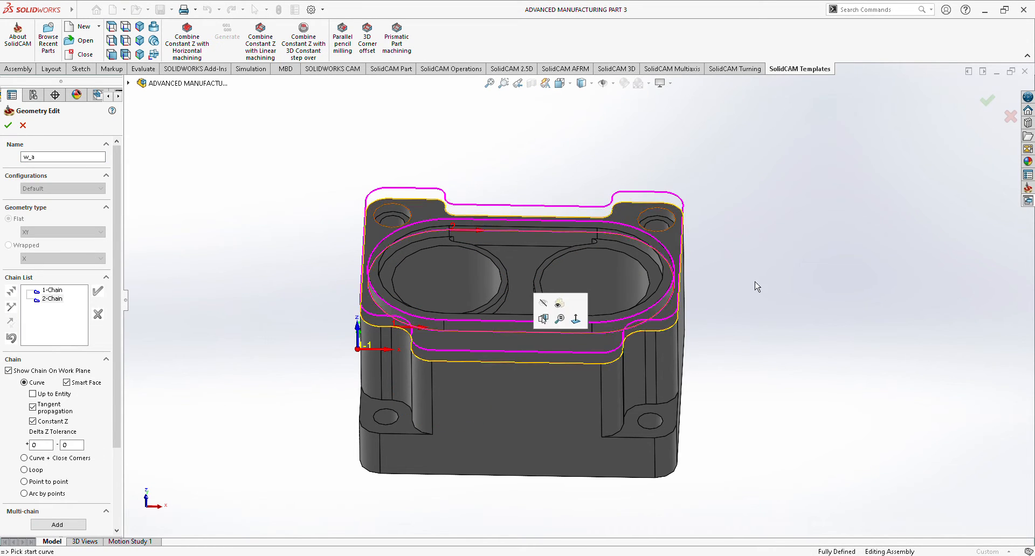
{"action": "middle_click_drag", "start_coordinate": [806, 277], "coordinate": [839, 249]}
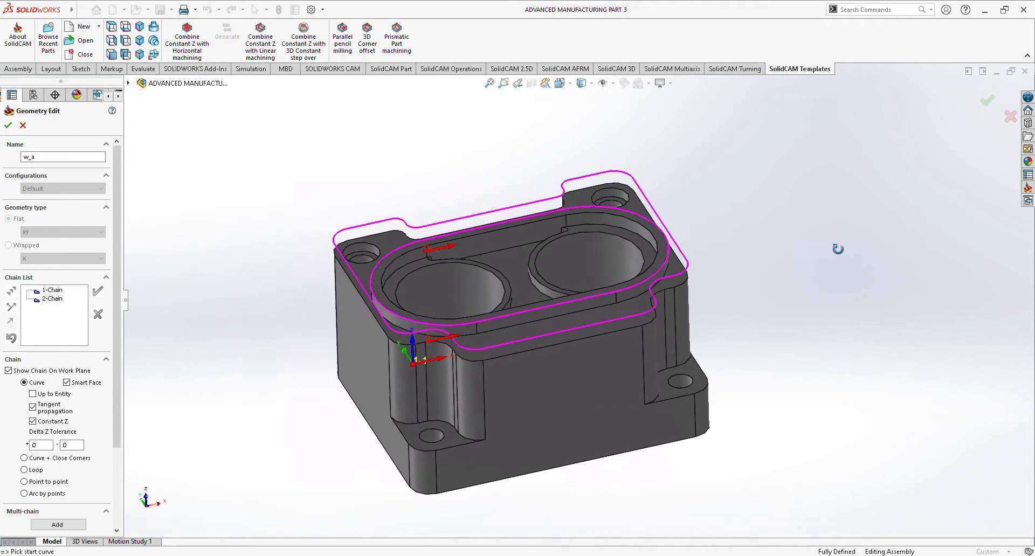
{"action": "left_click", "coordinate": [10, 129]}
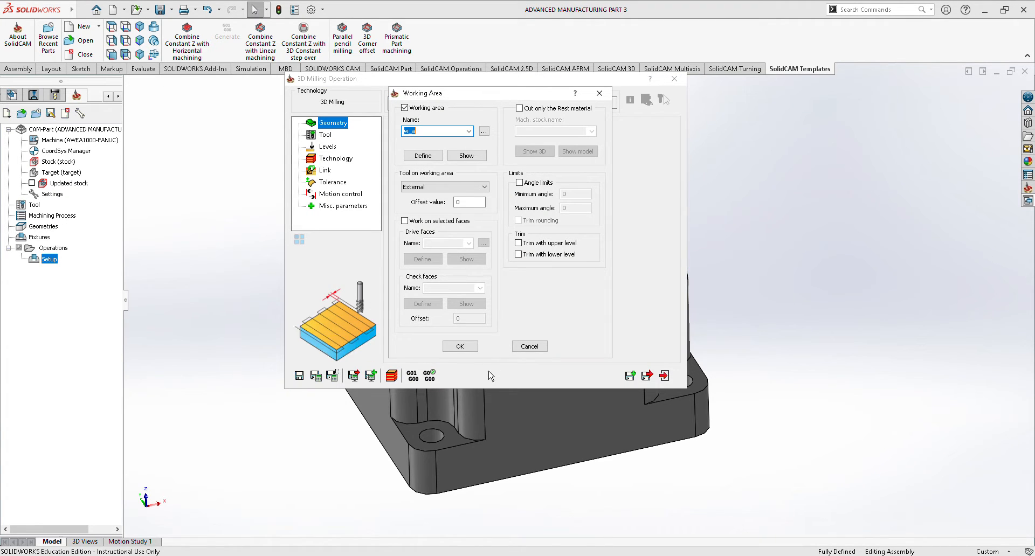
{"action": "left_click", "coordinate": [460, 347]}
Assign tool 1, the 10.5 mm end mill, and set the lower level to -6.67 by picking the base of the oval rim.
{"action": "left_click", "coordinate": [326, 135]}
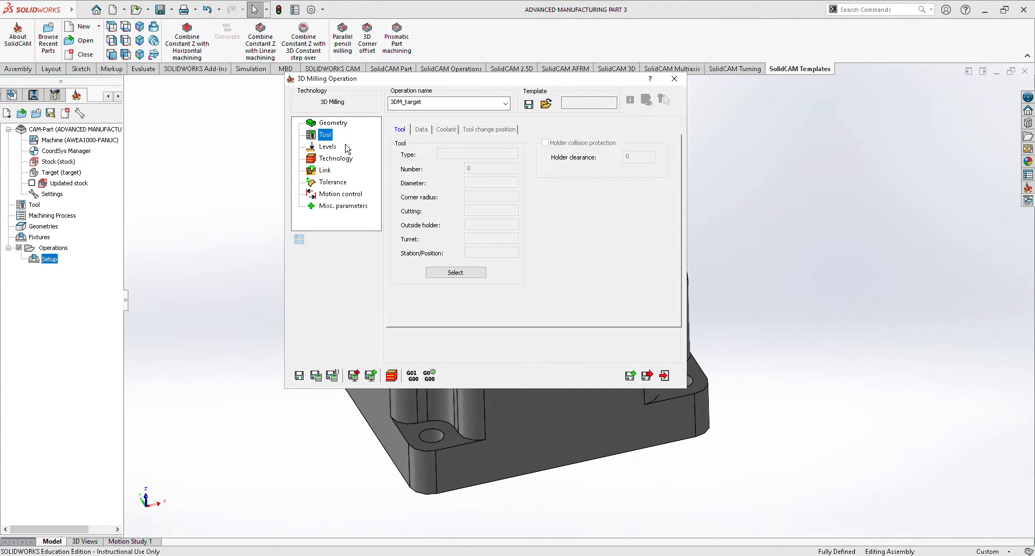
{"action": "left_click", "coordinate": [461, 278]}
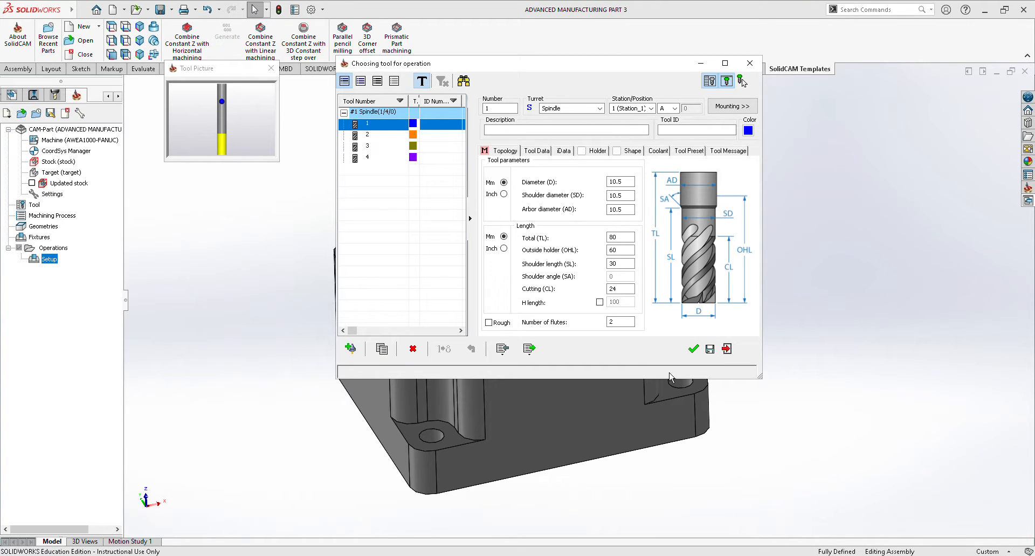
{"action": "left_click", "coordinate": [693, 349]}
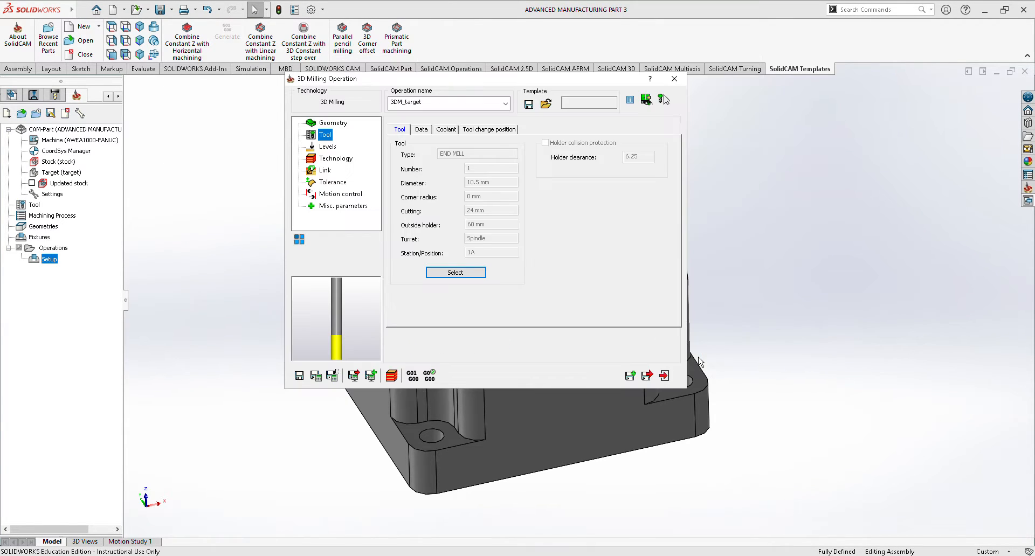
{"action": "left_click", "coordinate": [327, 147]}
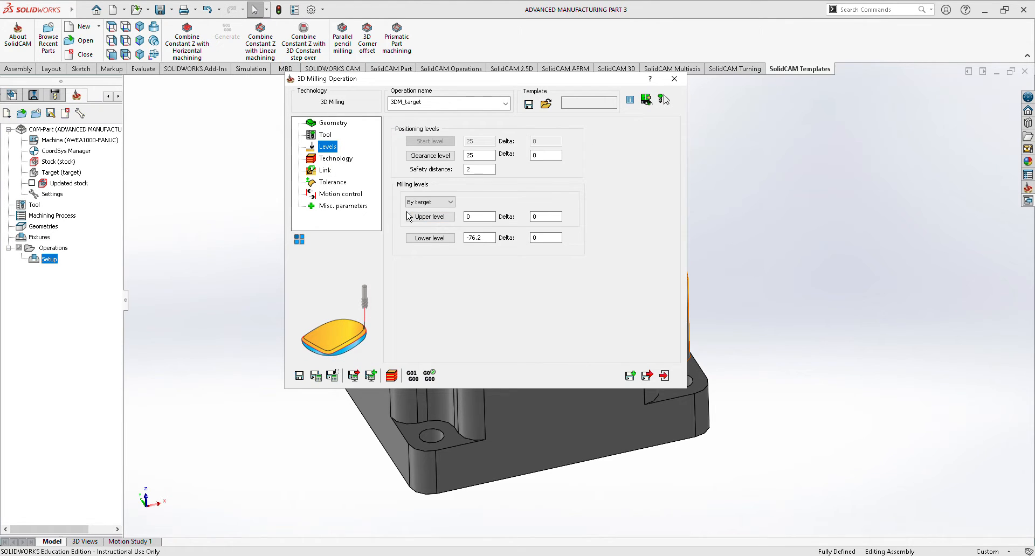
{"action": "left_click", "coordinate": [433, 238]}
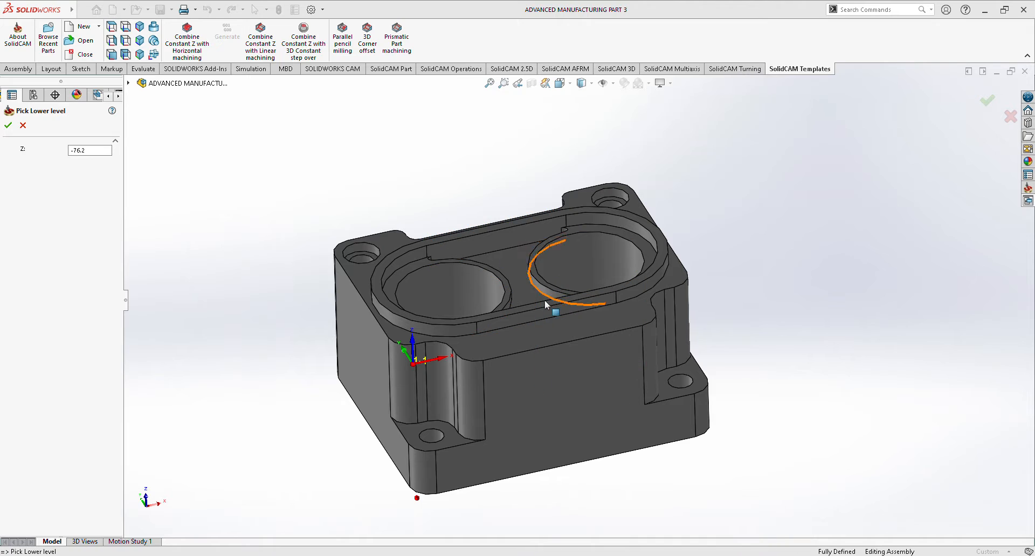
{"action": "left_click", "coordinate": [543, 319]}
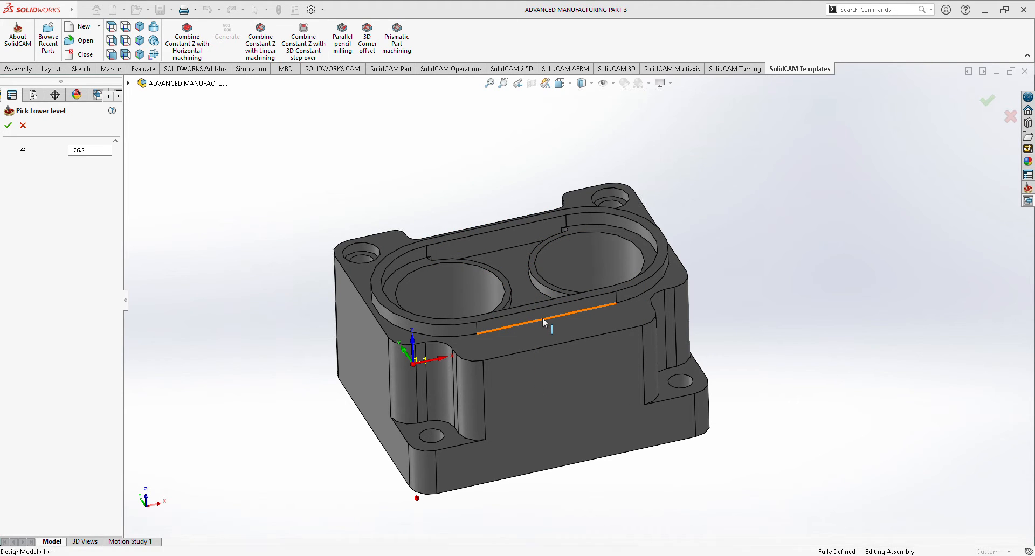
{"action": "left_click", "coordinate": [8, 126]}
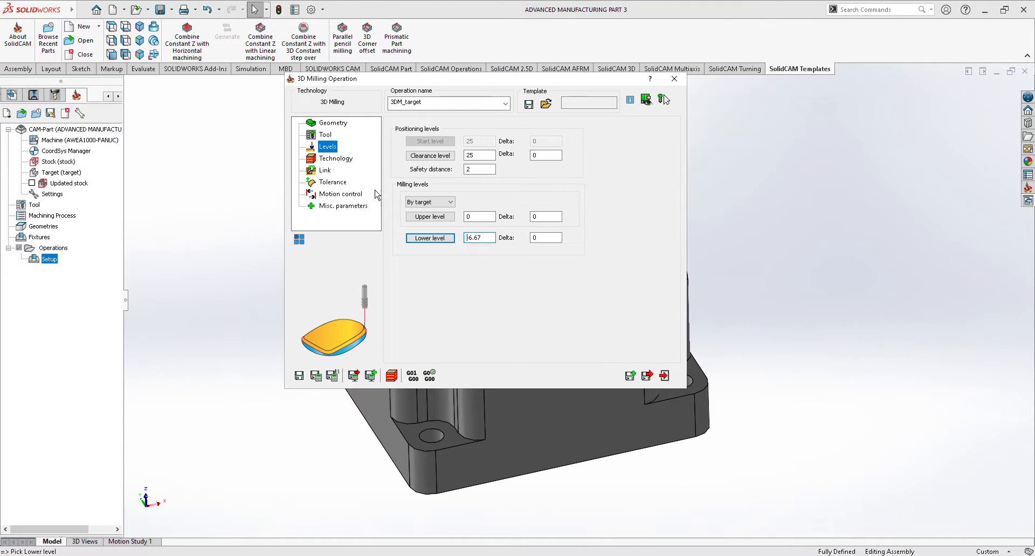
Set the operation's roughing strategy to Contour, then save and close the operation.
{"action": "left_click", "coordinate": [335, 158]}
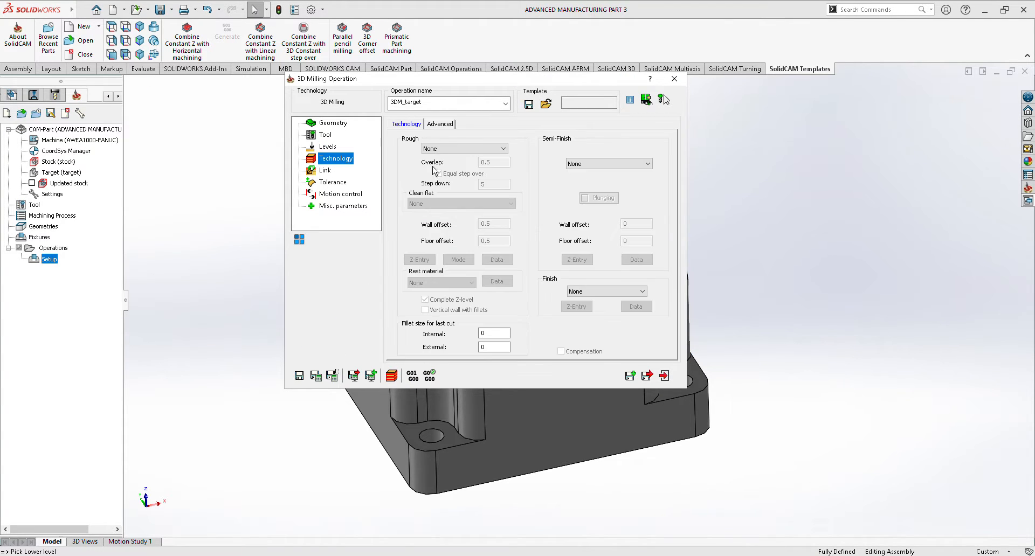
{"action": "left_click", "coordinate": [474, 149]}
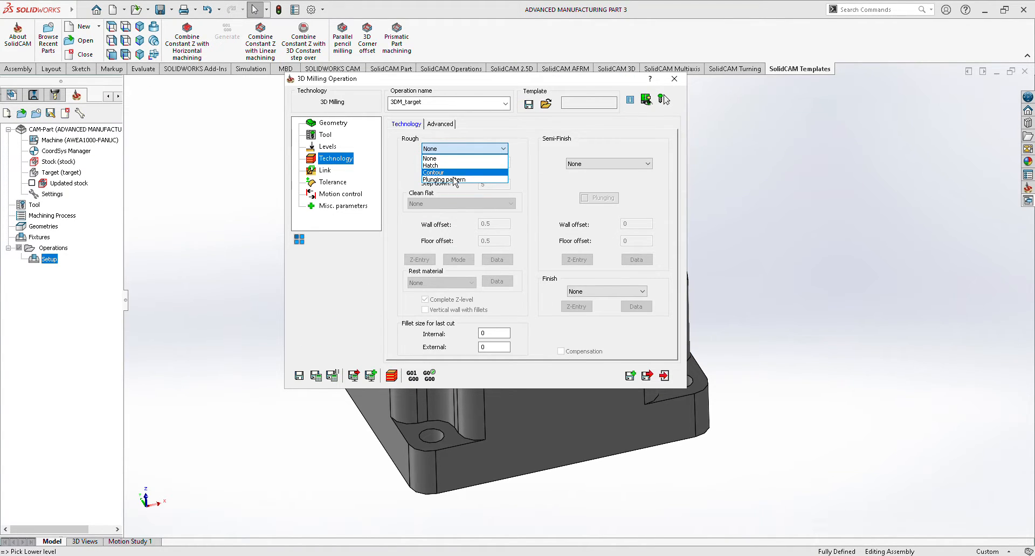
{"action": "left_click", "coordinate": [439, 172]}
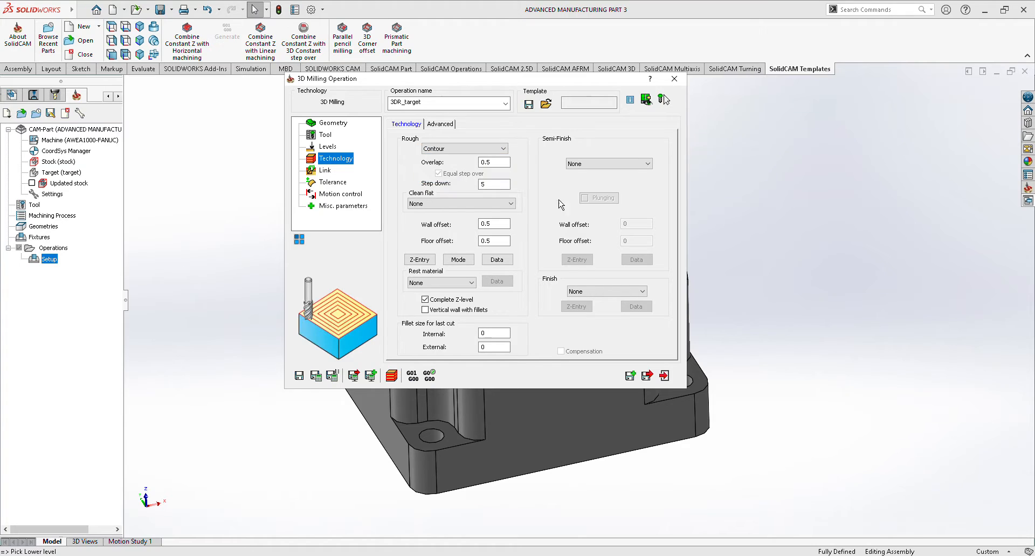
{"action": "left_click", "coordinate": [653, 379]}
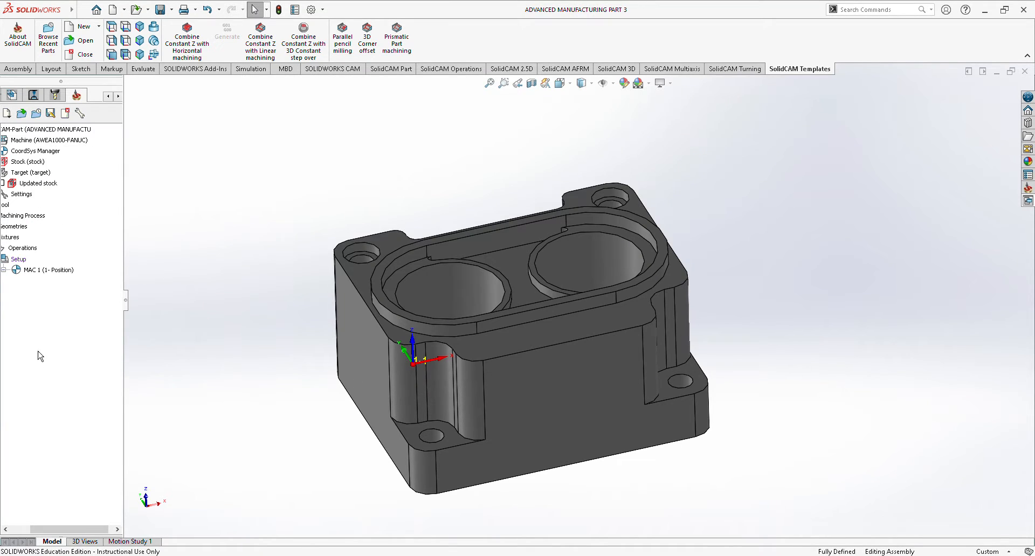
Calculate the tool path of the 3D milling roughing operation.
{"action": "right_click", "coordinate": [68, 282]}
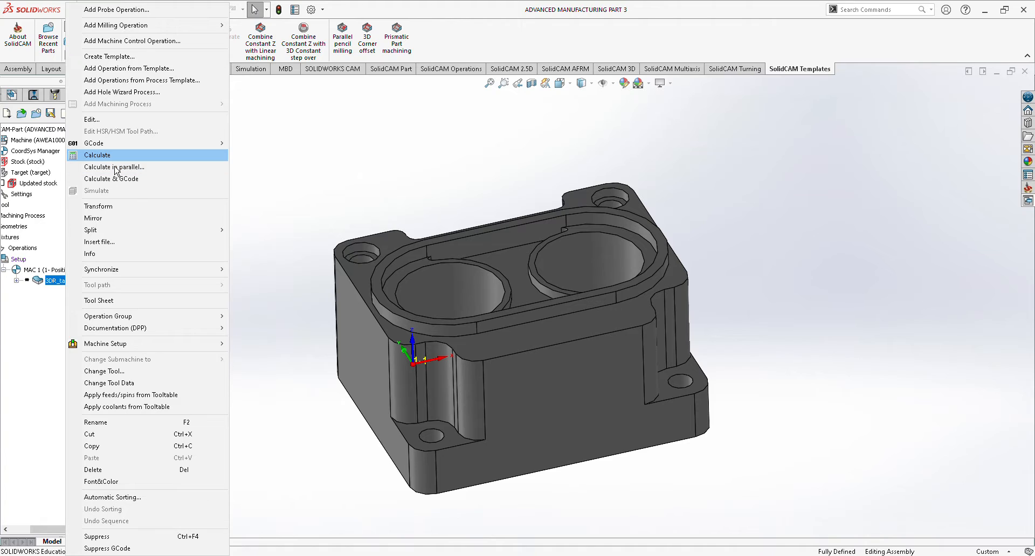
{"action": "left_click", "coordinate": [98, 155]}
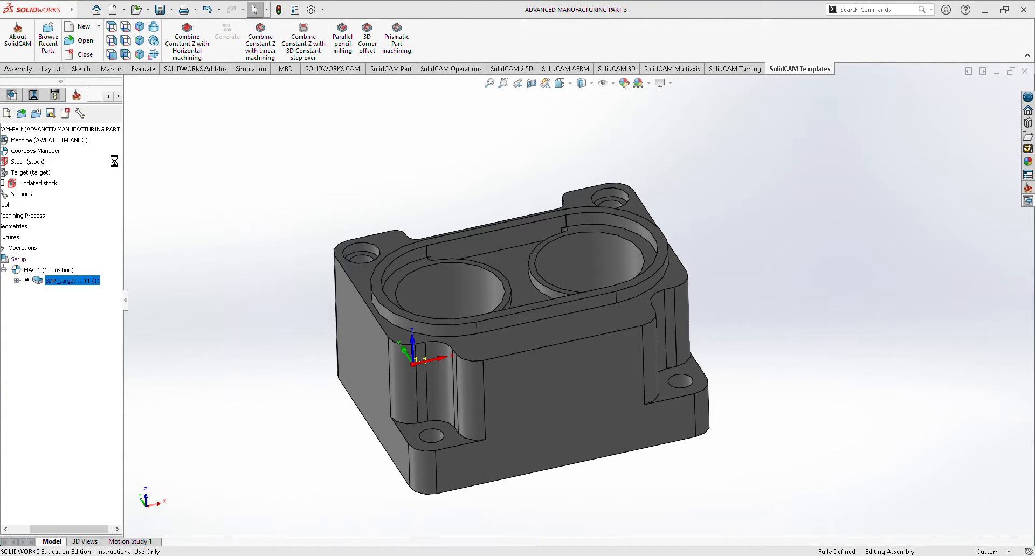
{"action": "middle_click_drag", "start_coordinate": [844, 364], "coordinate": [795, 421]}
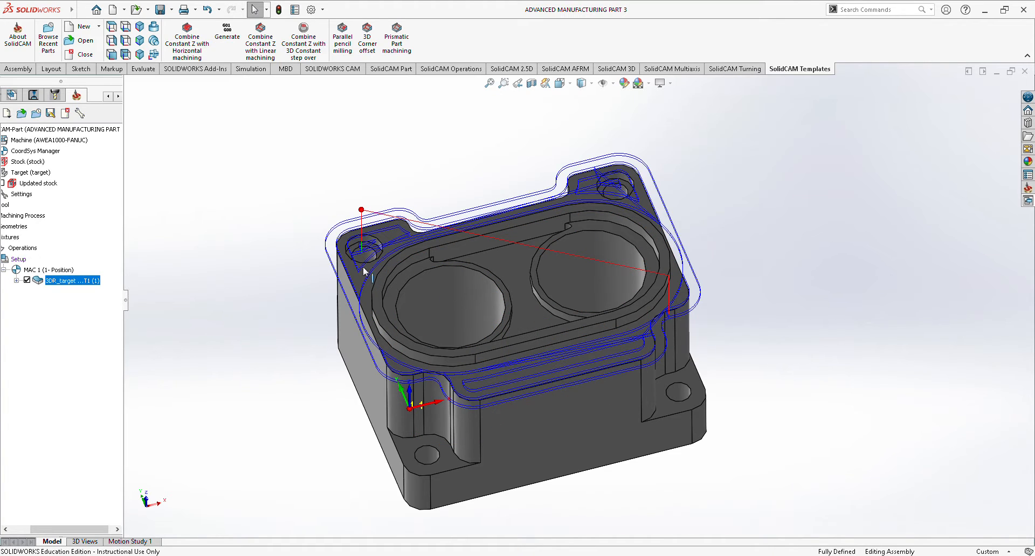
Simulate the roughing operation and examine the rest material left on the part after it.
{"action": "right_click", "coordinate": [75, 281]}
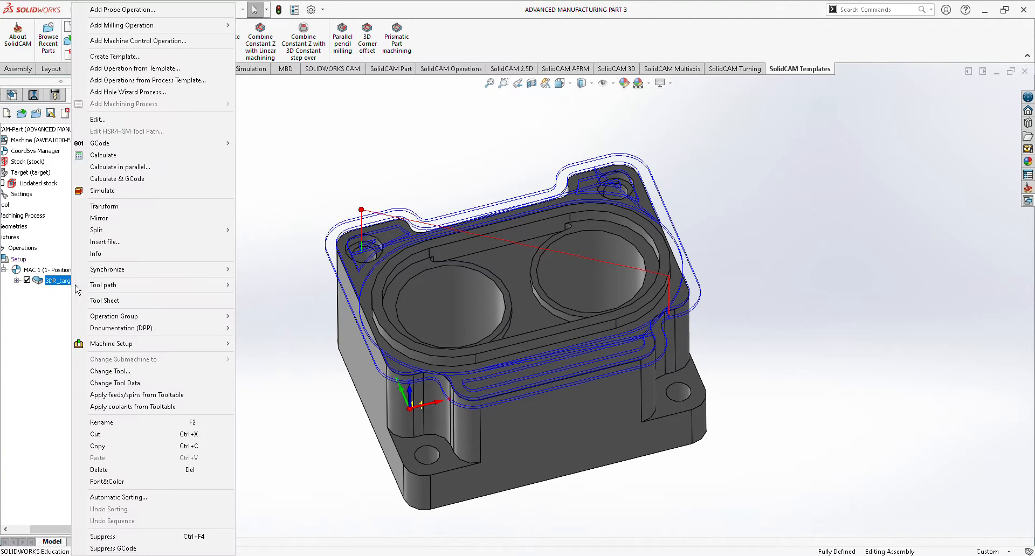
{"action": "left_click", "coordinate": [127, 192]}
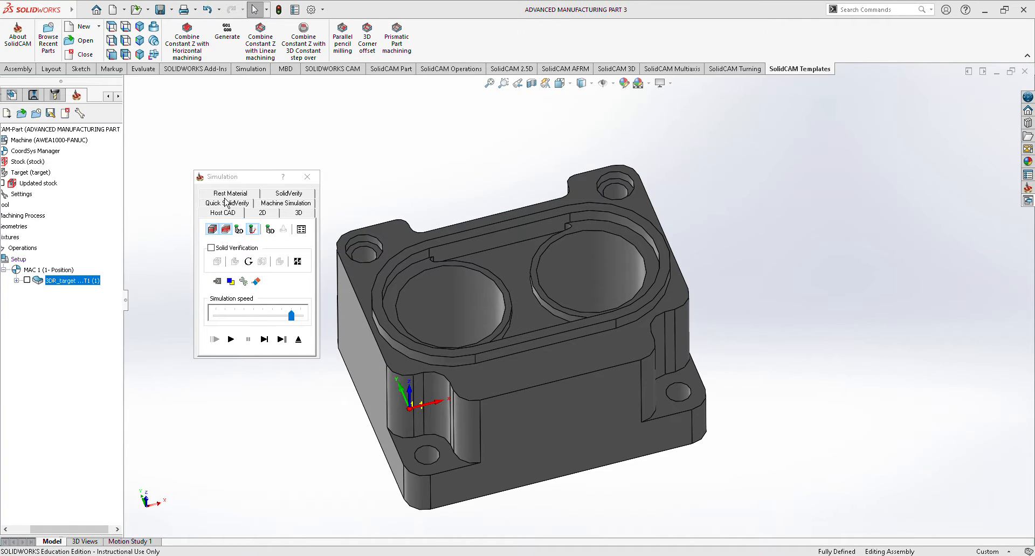
{"action": "left_click", "coordinate": [229, 194]}
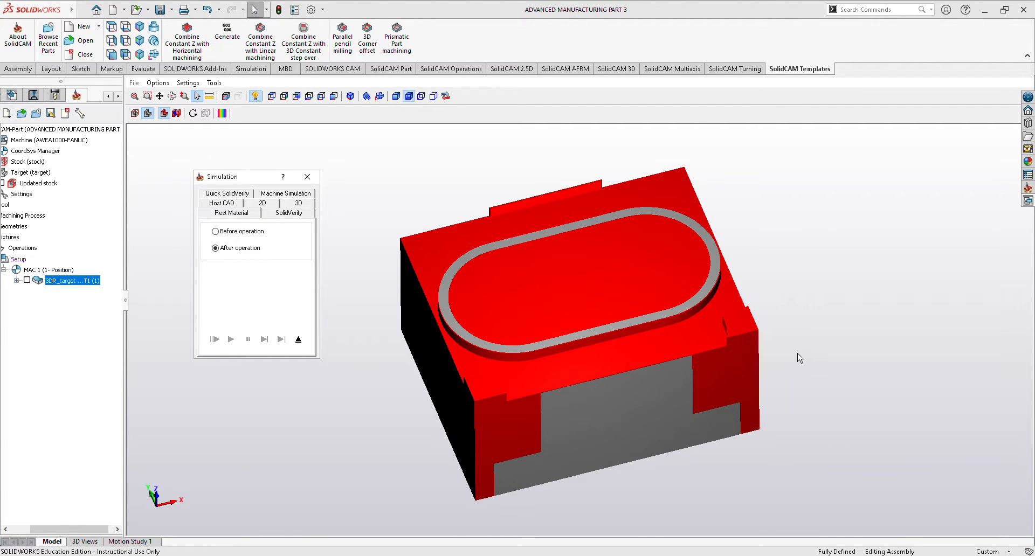
{"action": "middle_click_drag", "start_coordinate": [799, 358], "coordinate": [630, 335]}
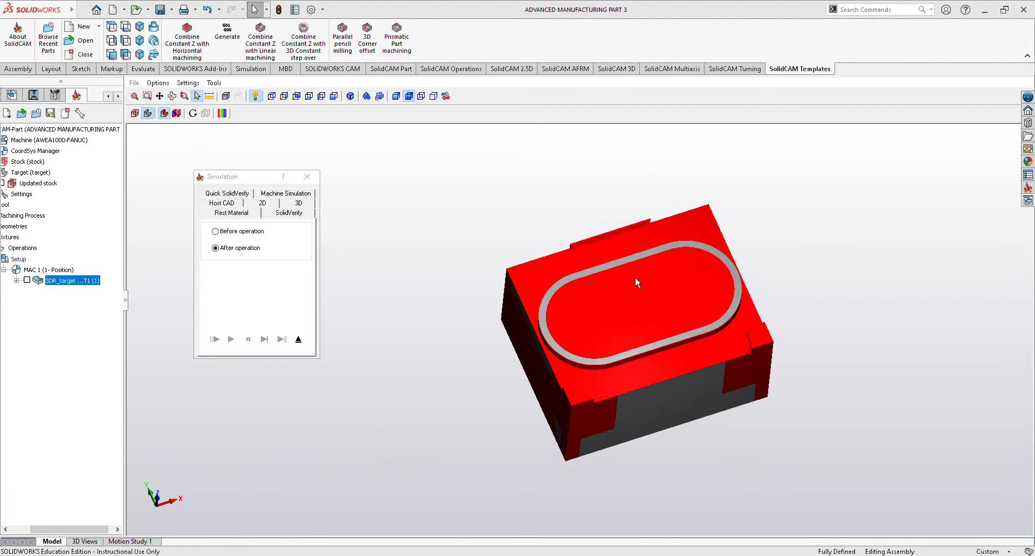
Close the simulation of the first operation and add a new 3D Milling operation to the setup.
{"action": "middle_click_drag", "start_coordinate": [898, 307], "coordinate": [916, 283]}
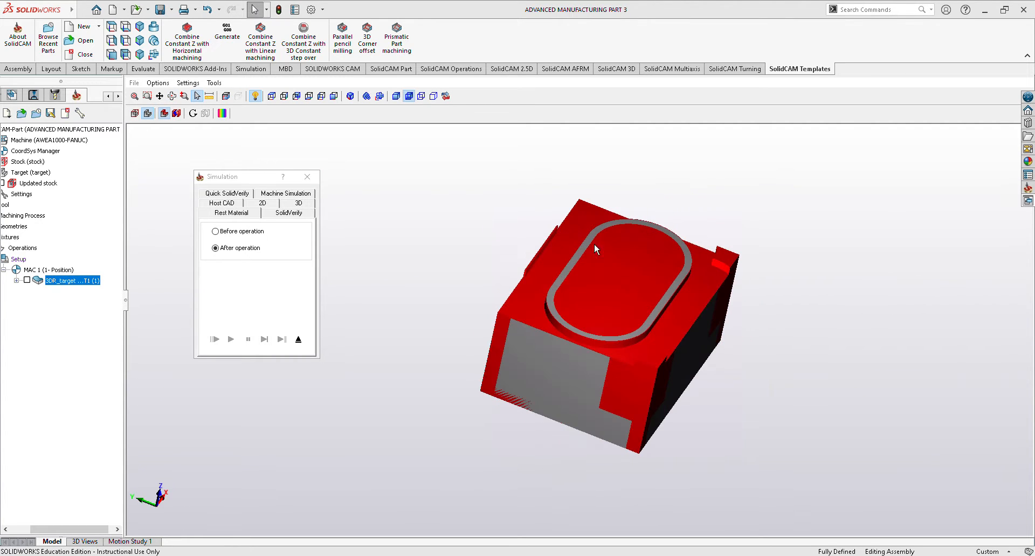
{"action": "left_click", "coordinate": [316, 181]}
{"action": "right_click", "coordinate": [18, 259]}
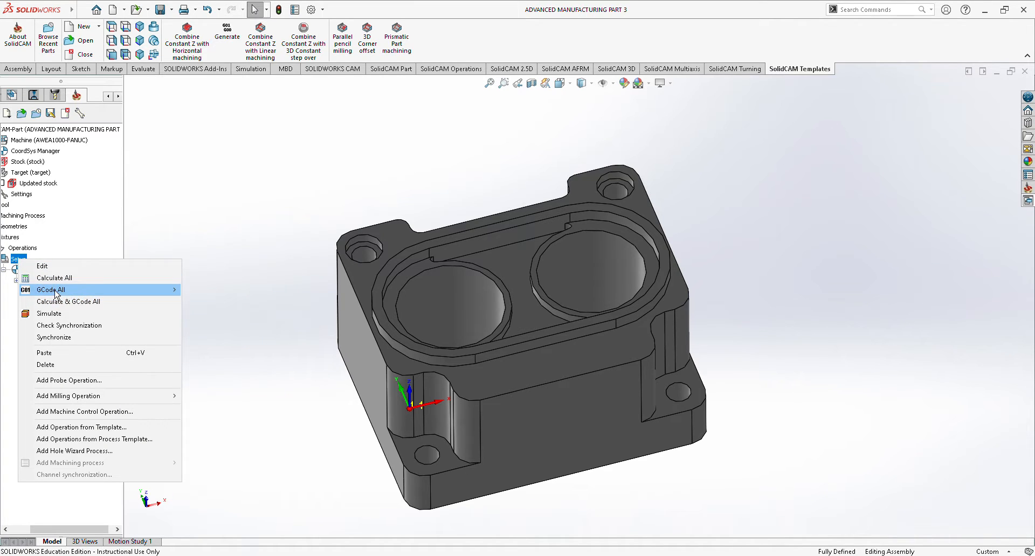
{"action": "mouse_move", "coordinate": [97, 404]}
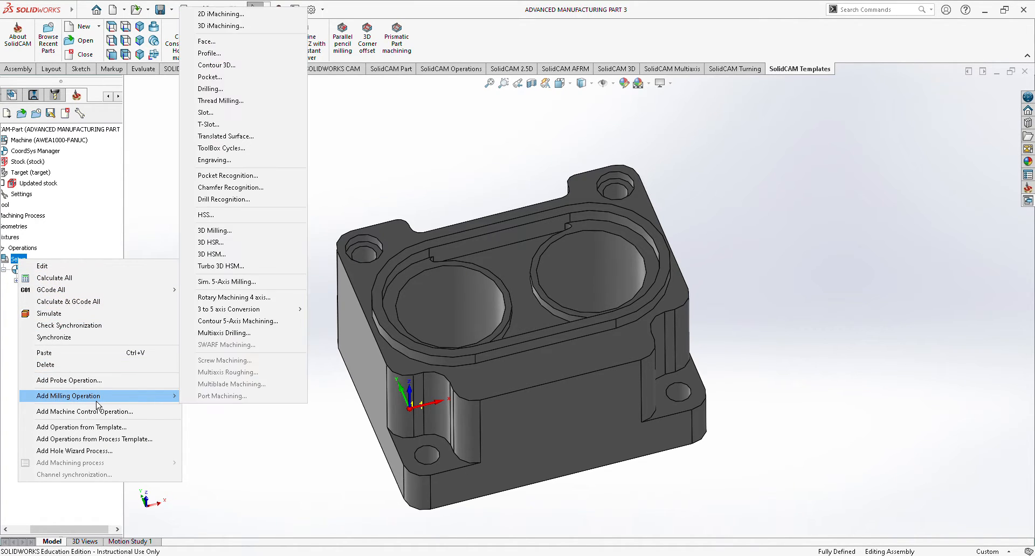
{"action": "left_click", "coordinate": [240, 232]}
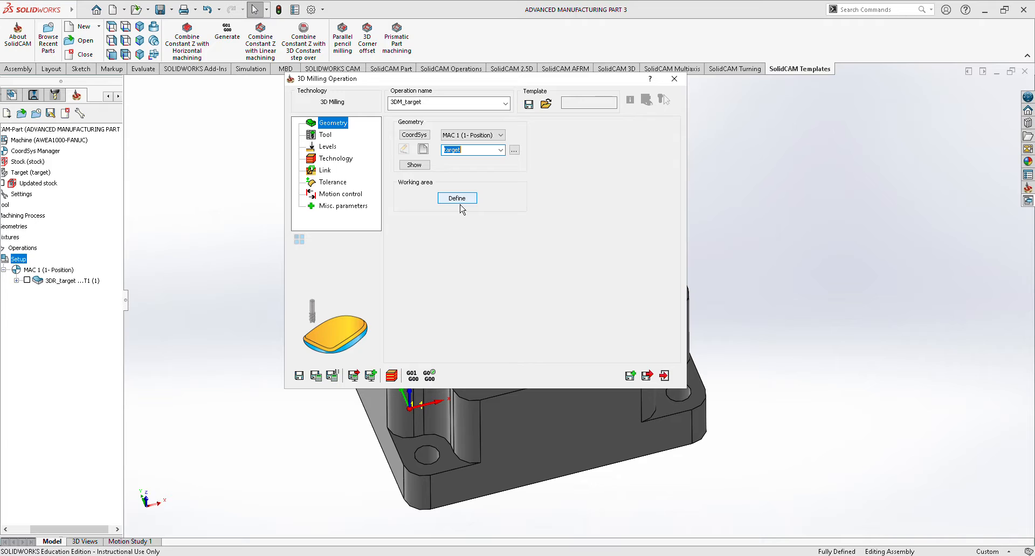
Define the operation's working area from the floor face of the rectangular side recess and accept the chain.
{"action": "left_click", "coordinate": [461, 208]}
{"action": "left_click", "coordinate": [431, 152]}
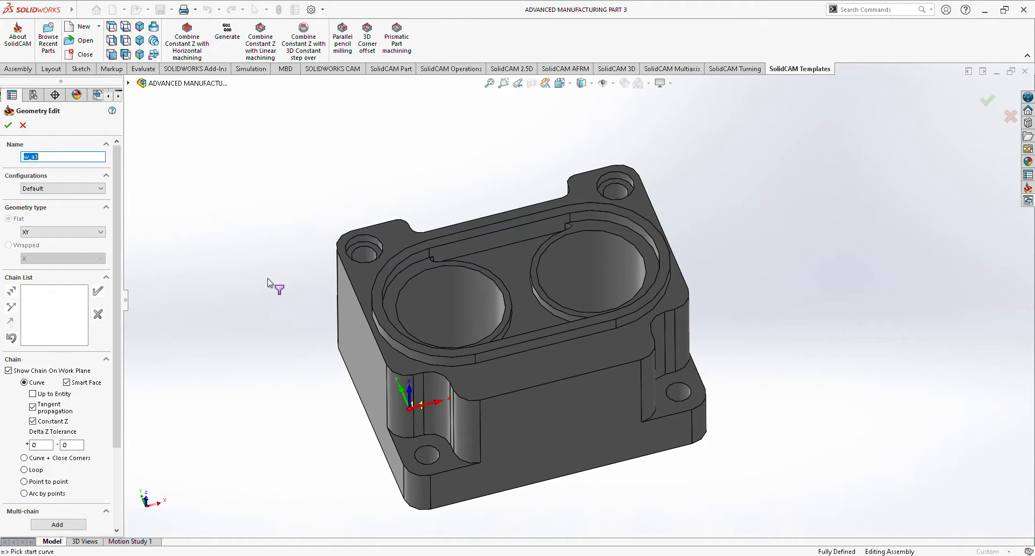
{"action": "middle_click_drag", "start_coordinate": [277, 289], "coordinate": [879, 450]}
{"action": "scroll", "coordinate": [840, 439], "scroll_direction": "up", "scroll_amount": 5}
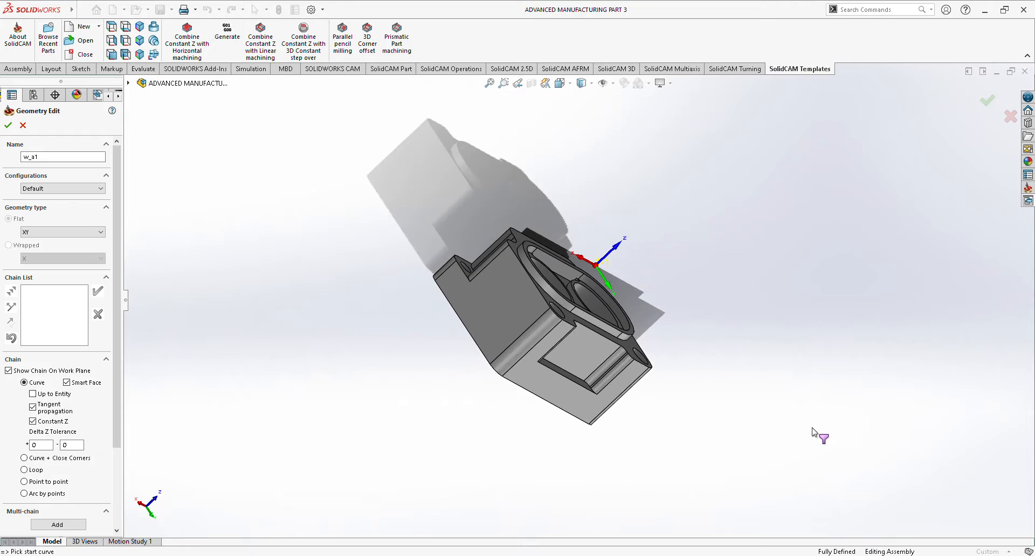
{"action": "middle_click_drag", "start_coordinate": [388, 257], "coordinate": [807, 473]}
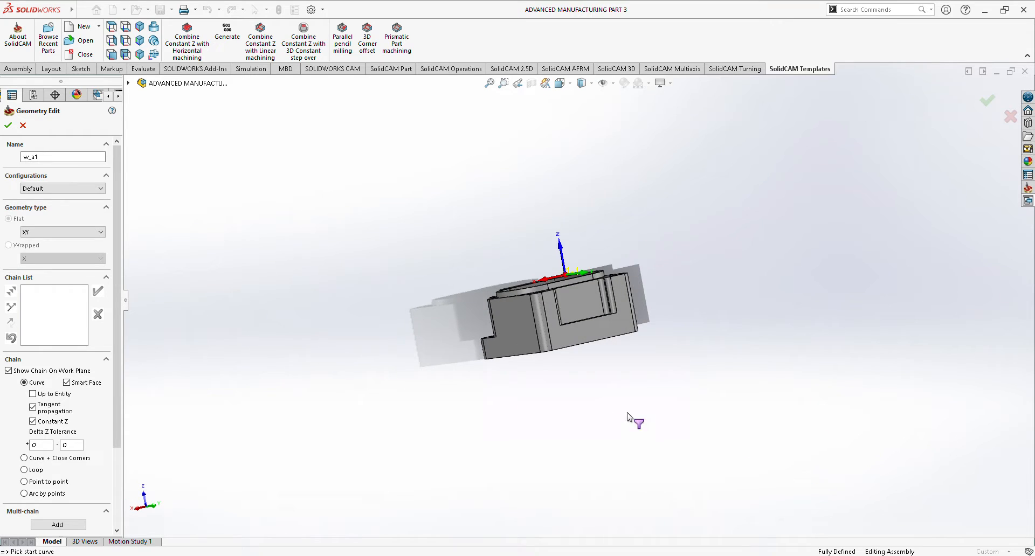
{"action": "scroll", "coordinate": [607, 309], "scroll_direction": "down", "scroll_amount": 5}
{"action": "scroll", "coordinate": [718, 170], "scroll_direction": "up", "scroll_amount": 2}
{"action": "middle_click_drag", "start_coordinate": [718, 169], "coordinate": [725, 248]}
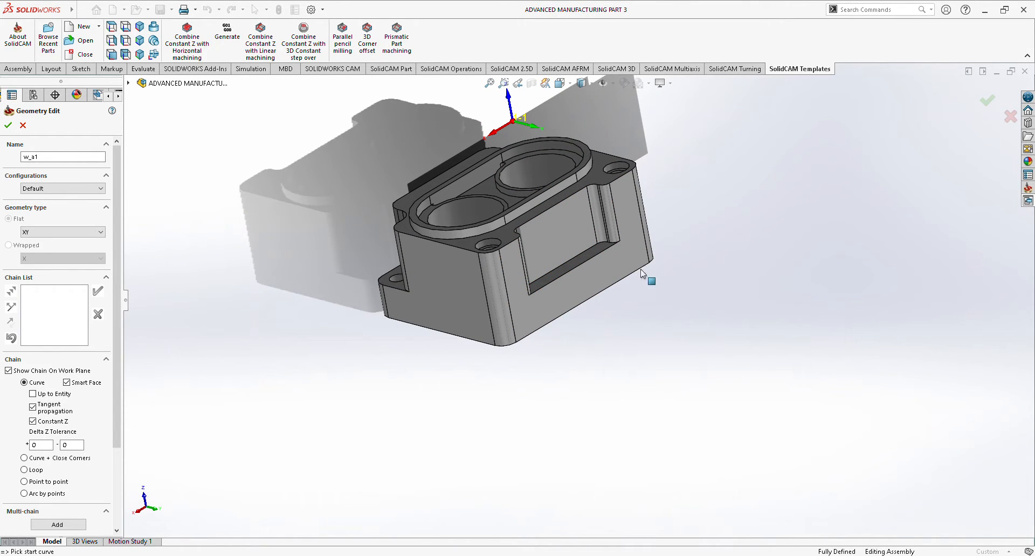
{"action": "scroll", "coordinate": [672, 283], "scroll_direction": "down", "scroll_amount": 3}
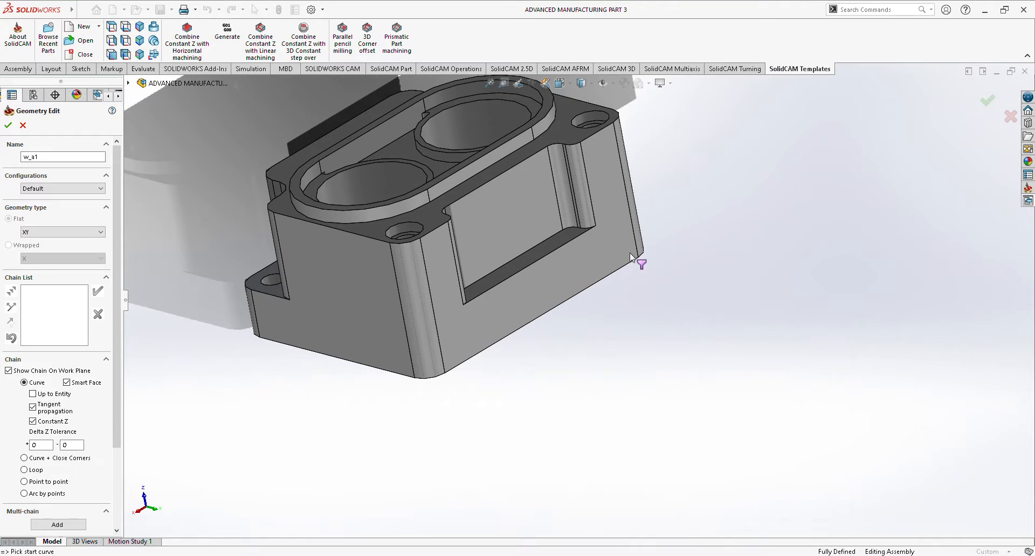
{"action": "left_click", "coordinate": [547, 257]}
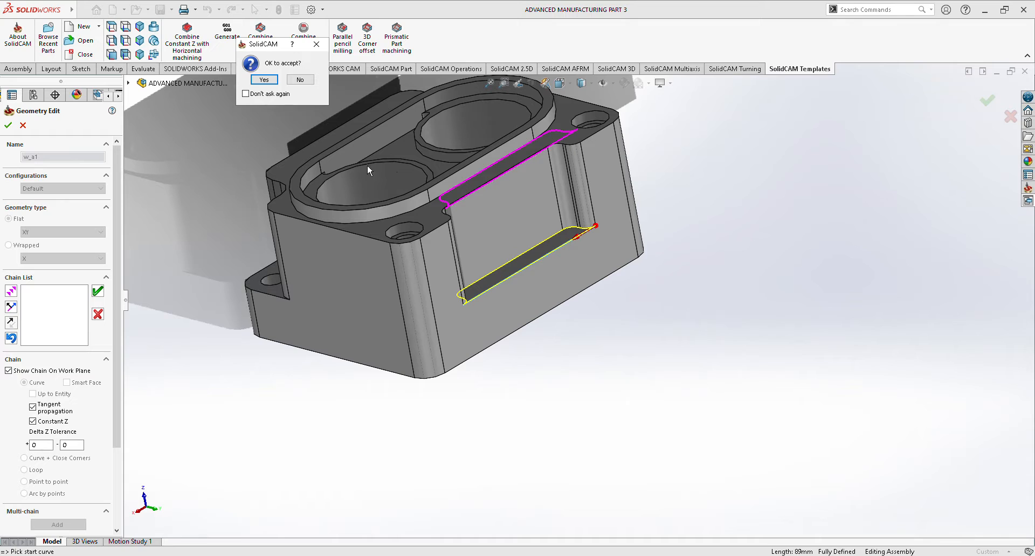
{"action": "left_click", "coordinate": [265, 79]}
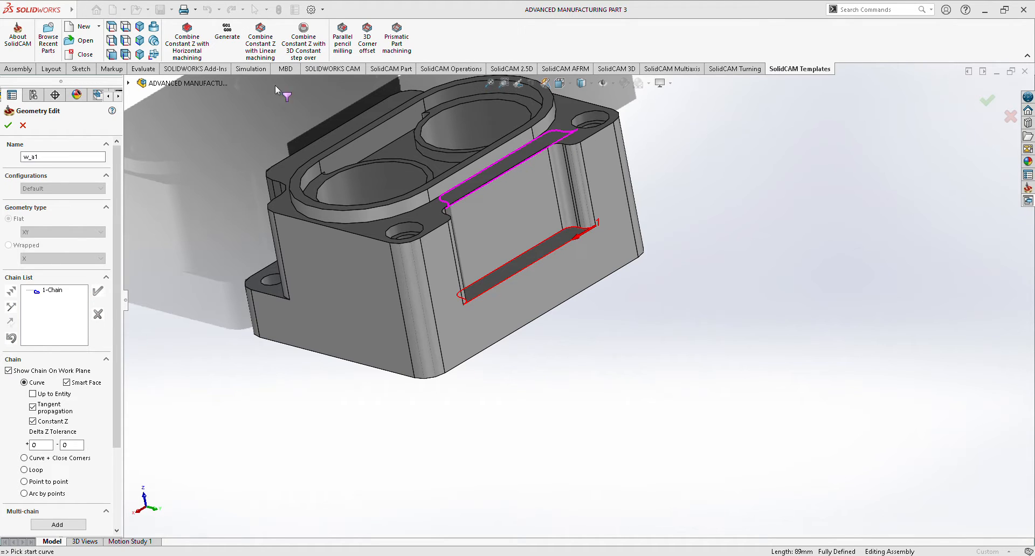
{"action": "left_click", "coordinate": [8, 125]}
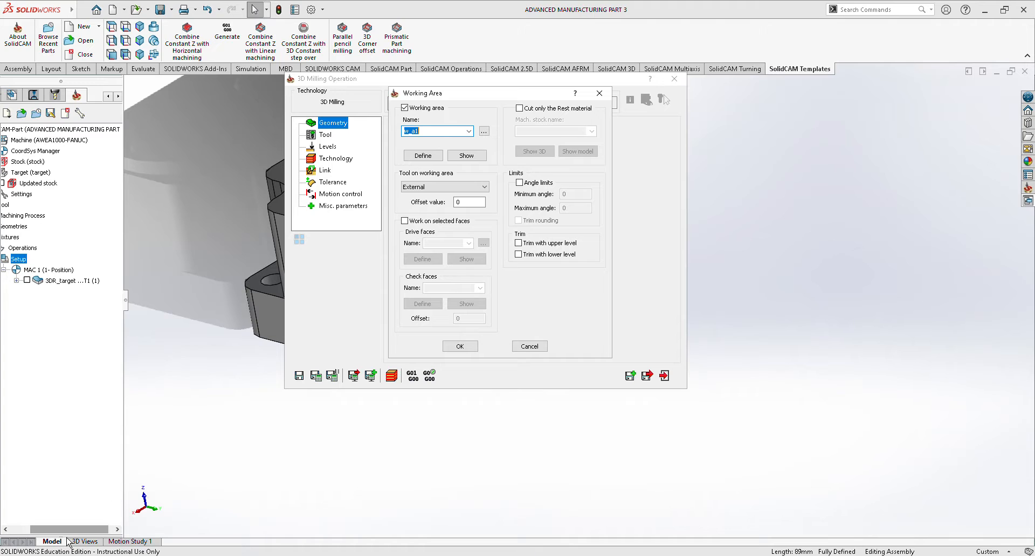
{"action": "left_click_drag", "start_coordinate": [85, 528], "coordinate": [66, 528]}
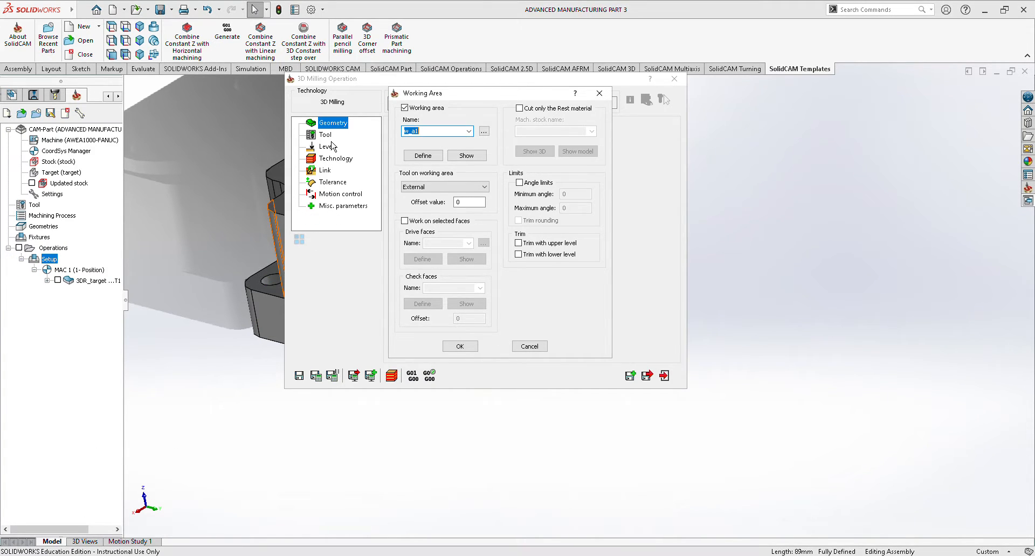
{"action": "left_click", "coordinate": [461, 346]}
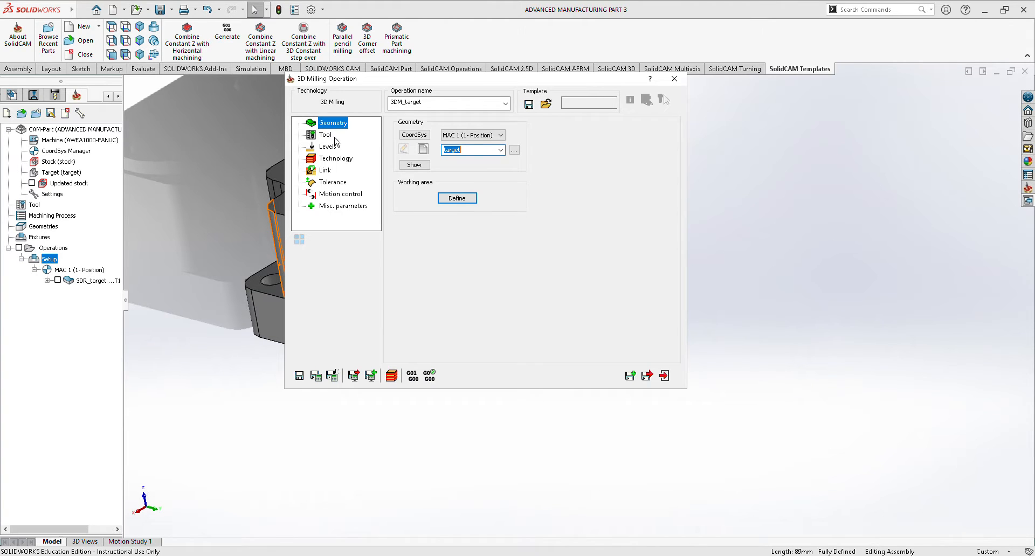
Assign tool 1, the 10.5 mm end mill, to the side recess operation.
{"action": "left_click", "coordinate": [330, 136]}
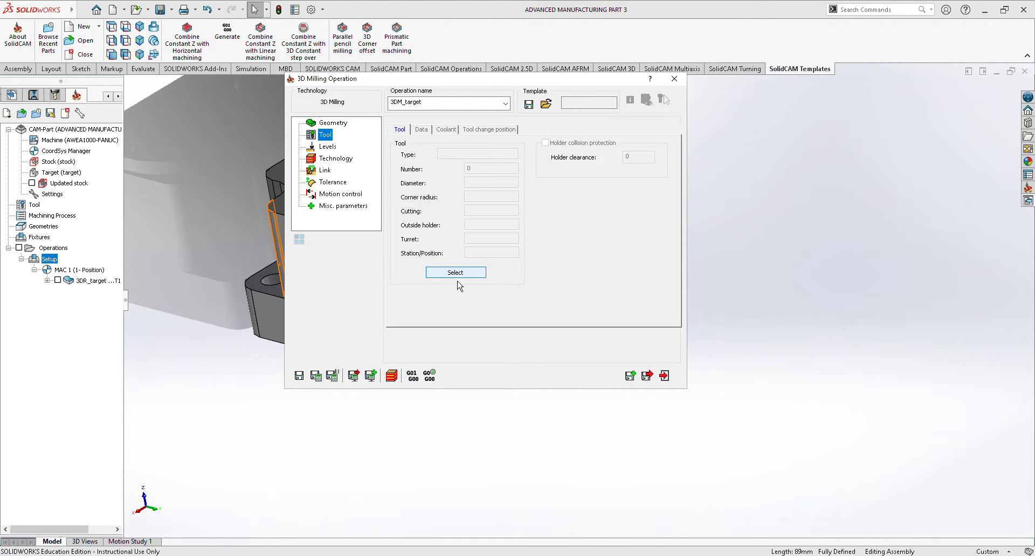
{"action": "left_click", "coordinate": [457, 275]}
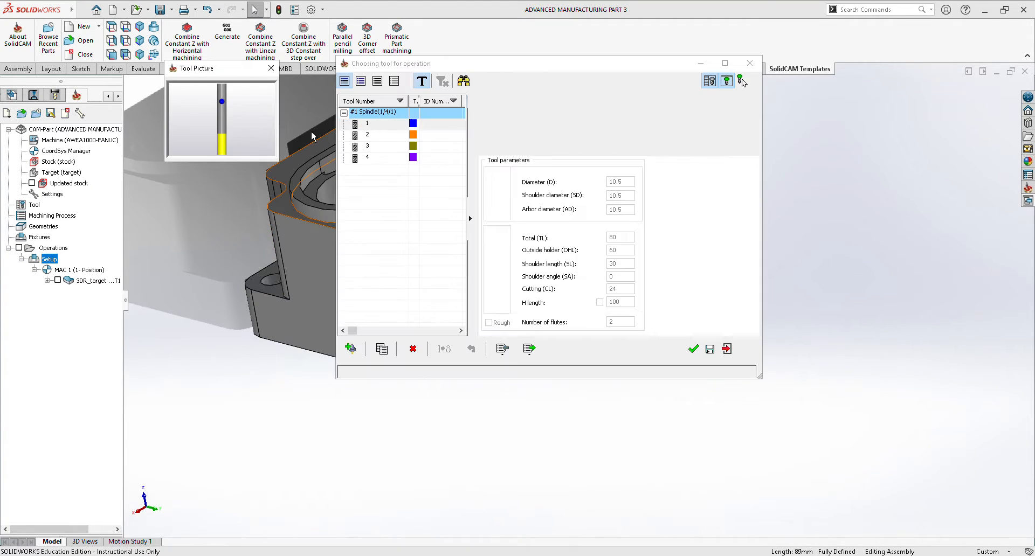
{"action": "left_click", "coordinate": [432, 128]}
{"action": "left_click", "coordinate": [700, 353]}
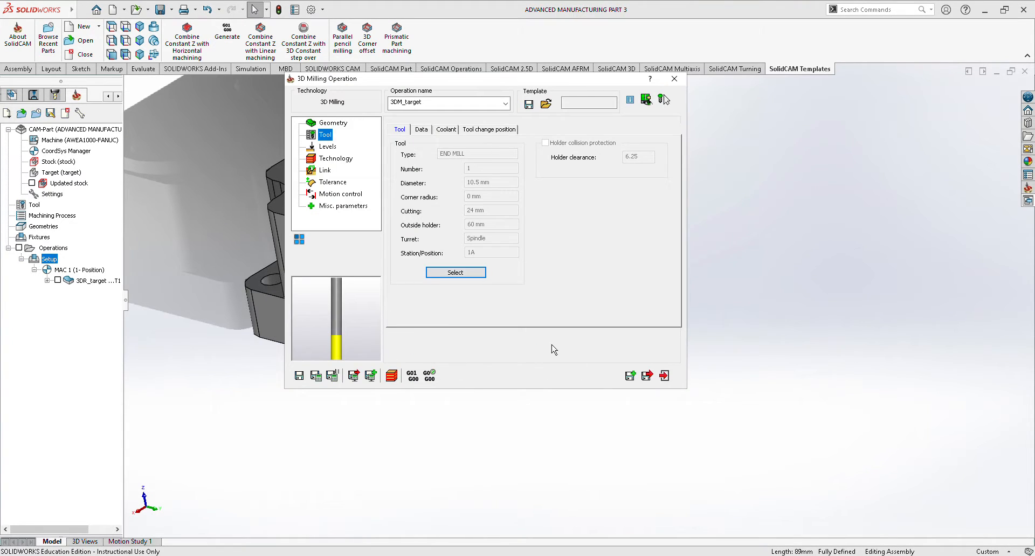
Set the upper level to -6.67 by picking the recess's top edge and the lower level to -49.67 by picking its floor edge.
{"action": "left_click", "coordinate": [330, 148]}
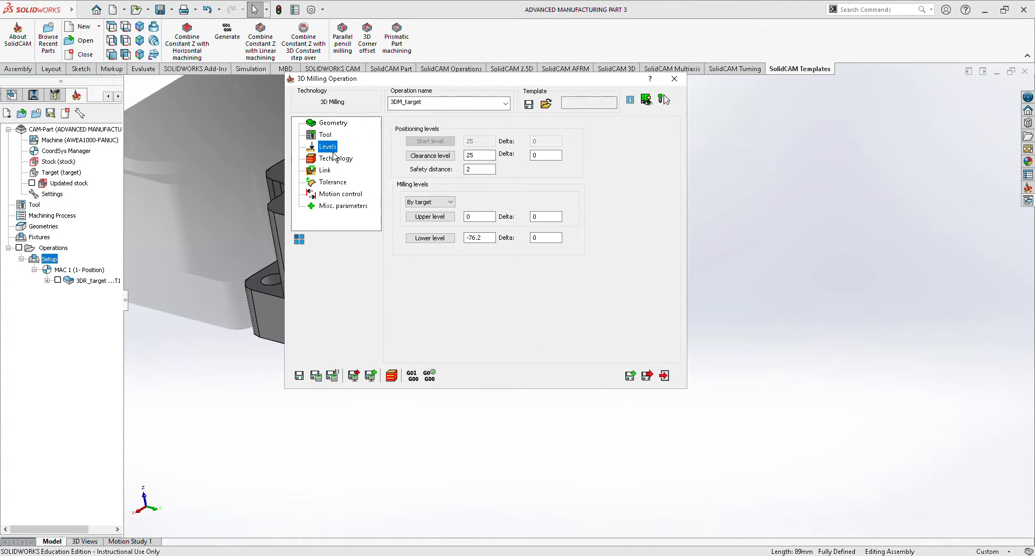
{"action": "left_click", "coordinate": [431, 217]}
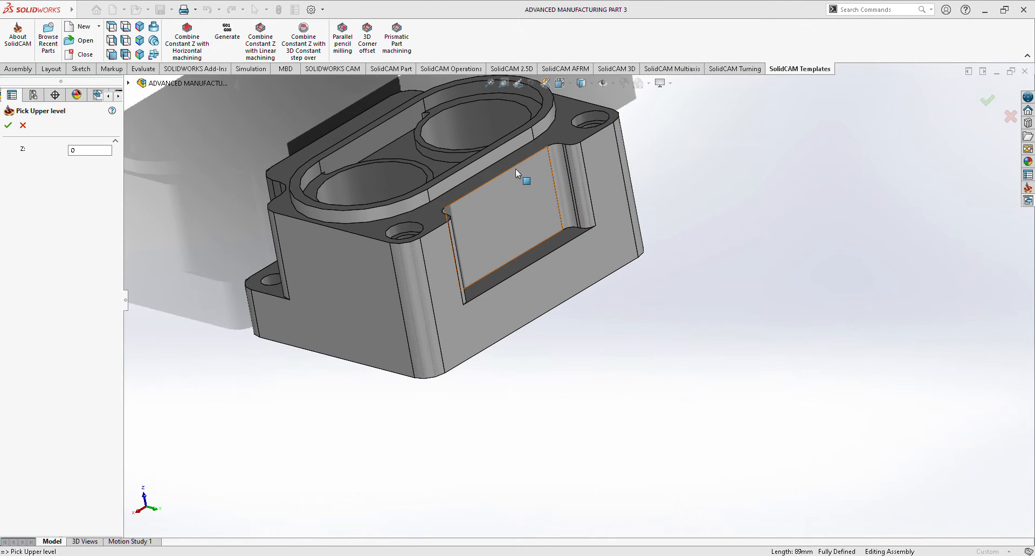
{"action": "left_click", "coordinate": [498, 176]}
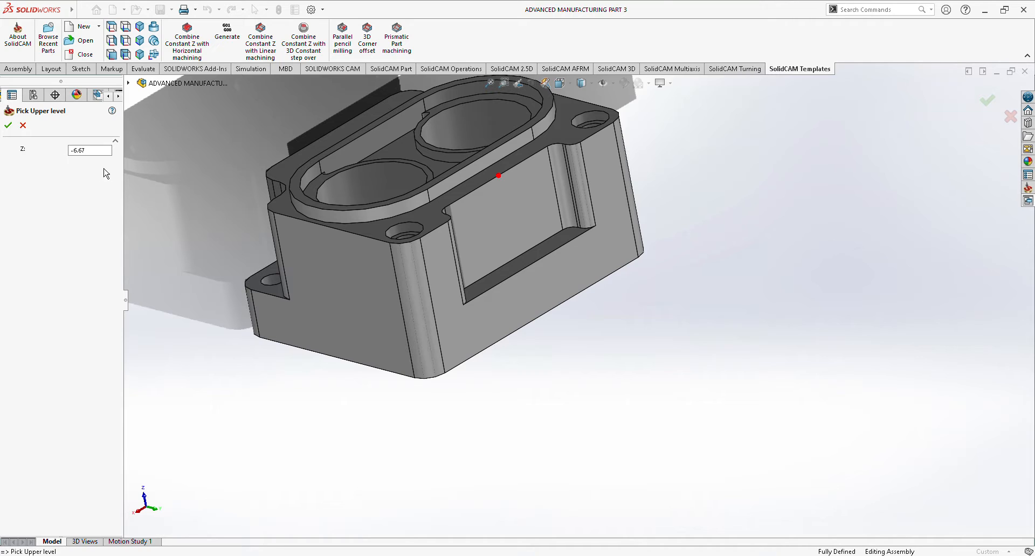
{"action": "left_click", "coordinate": [8, 126]}
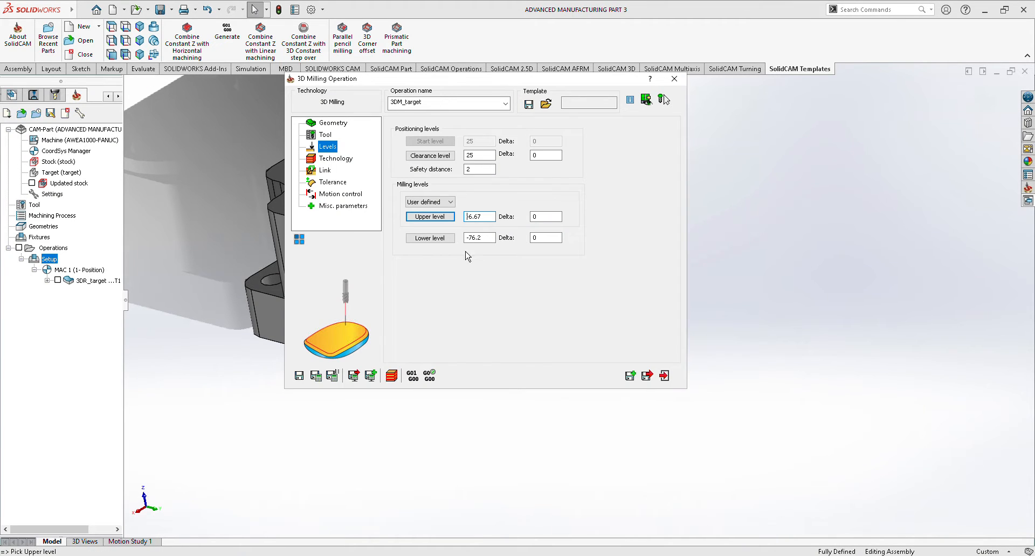
{"action": "left_click", "coordinate": [430, 237]}
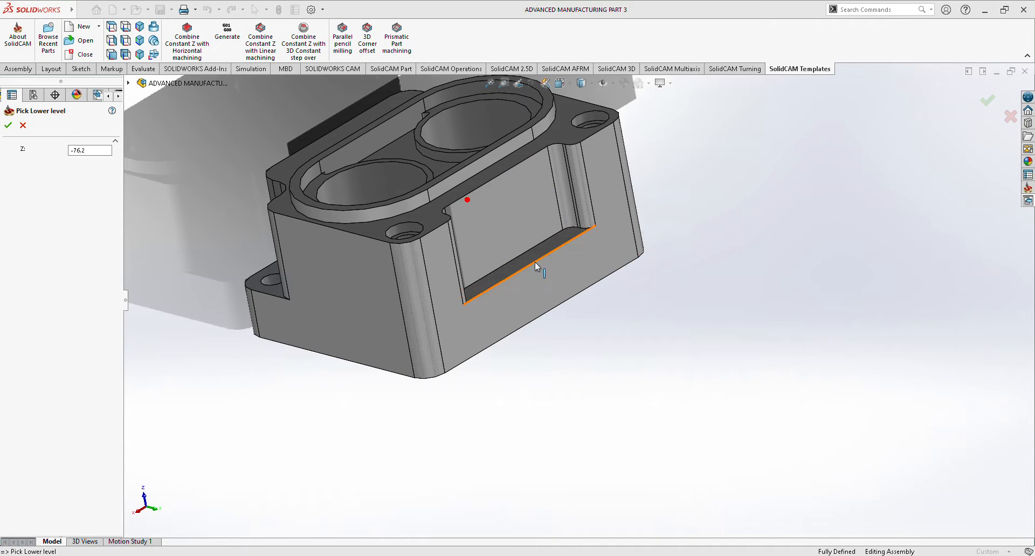
{"action": "left_click", "coordinate": [535, 264]}
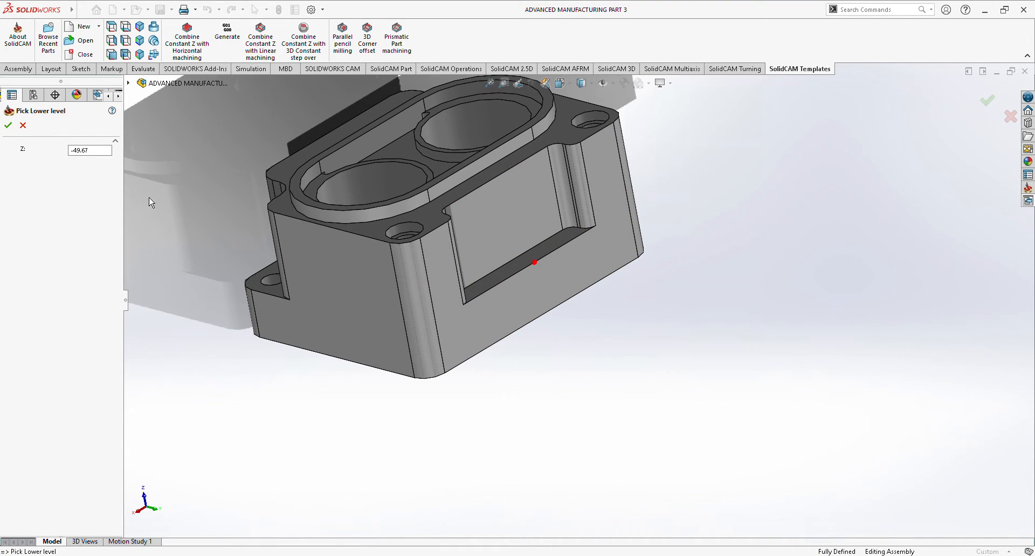
{"action": "left_click", "coordinate": [9, 126]}
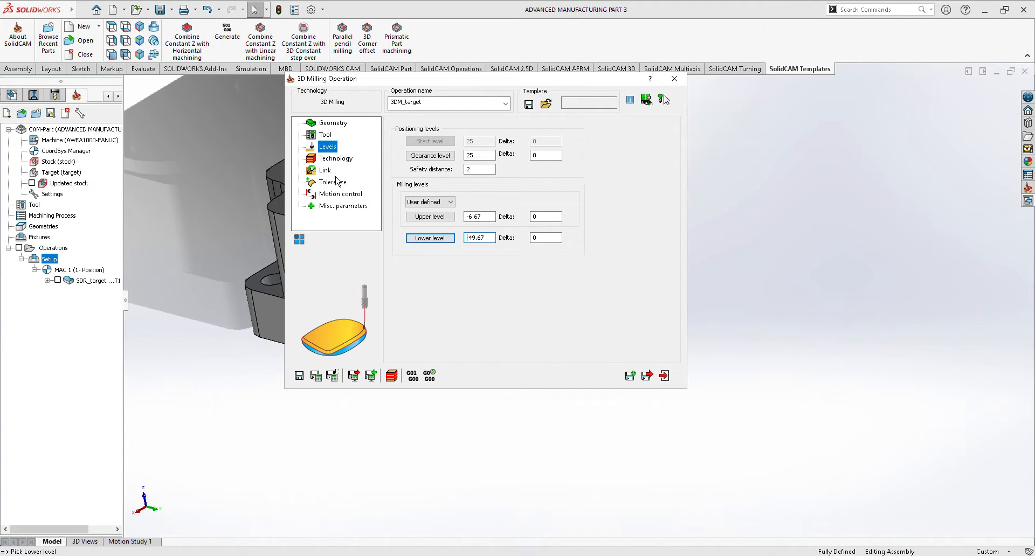
Set the rough strategy of the side recess operation to Contour, then save and close the operation.
{"action": "left_click", "coordinate": [339, 161]}
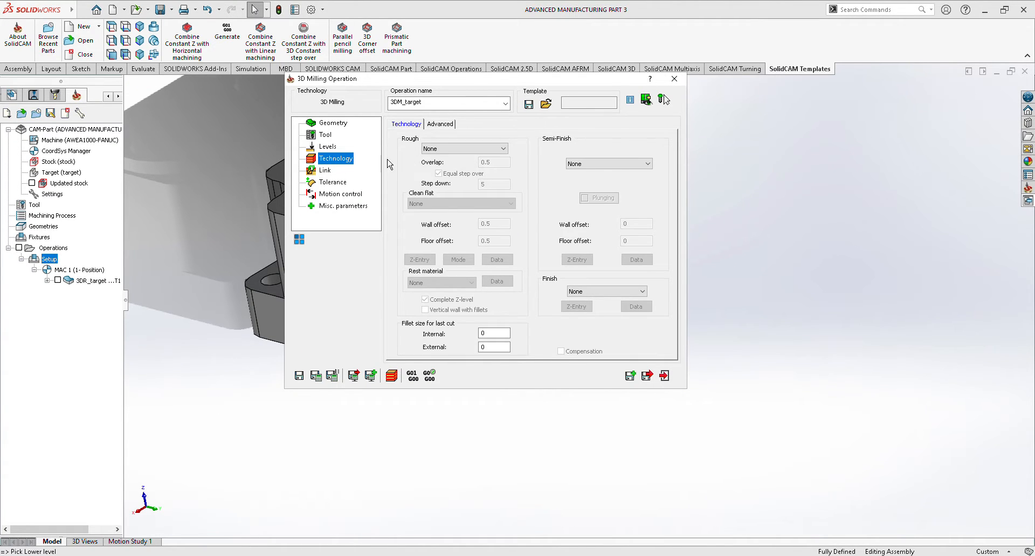
{"action": "left_click", "coordinate": [452, 149]}
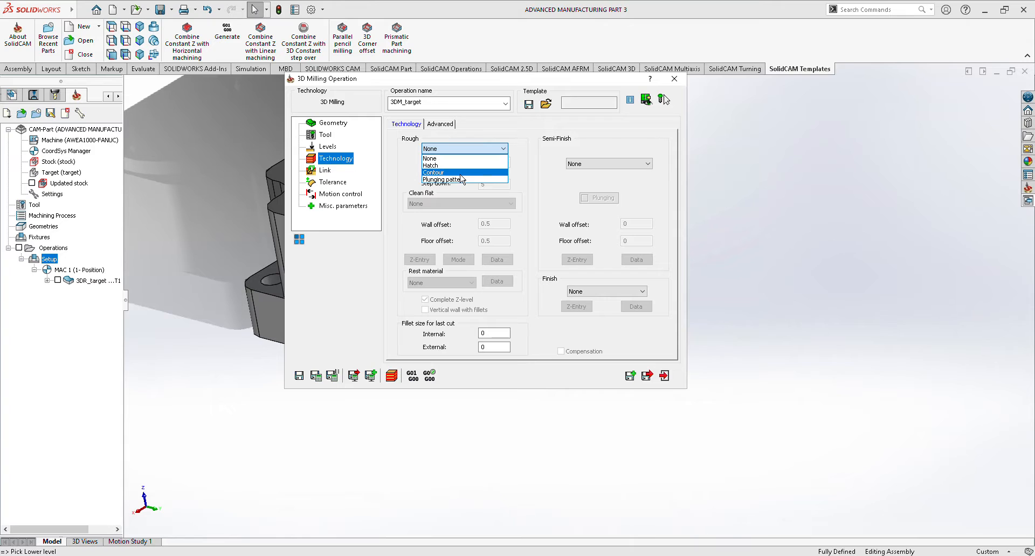
{"action": "left_click", "coordinate": [458, 173]}
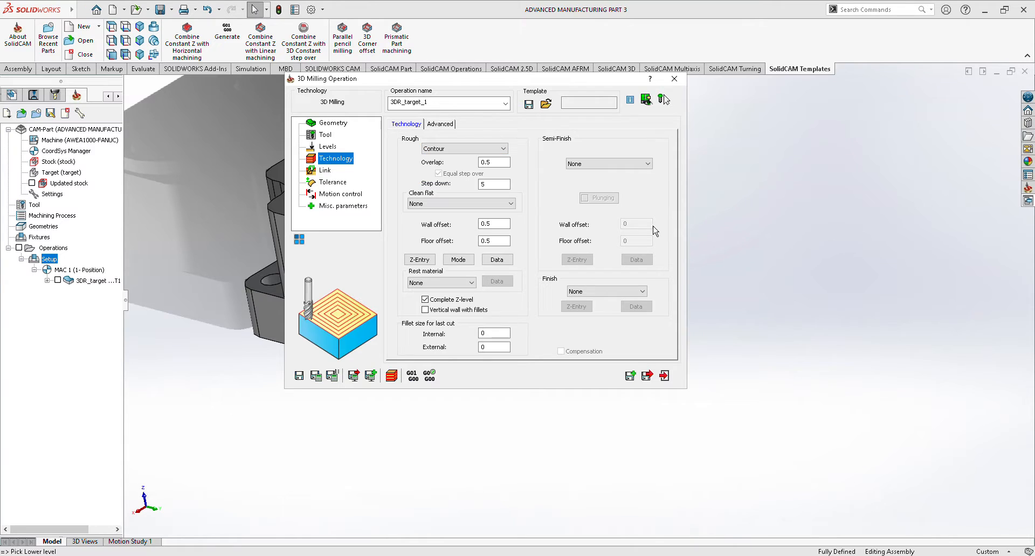
{"action": "left_click", "coordinate": [663, 376]}
Calculate the tool path of the second 3D milling operation in the side recess.
{"action": "right_click", "coordinate": [87, 299]}
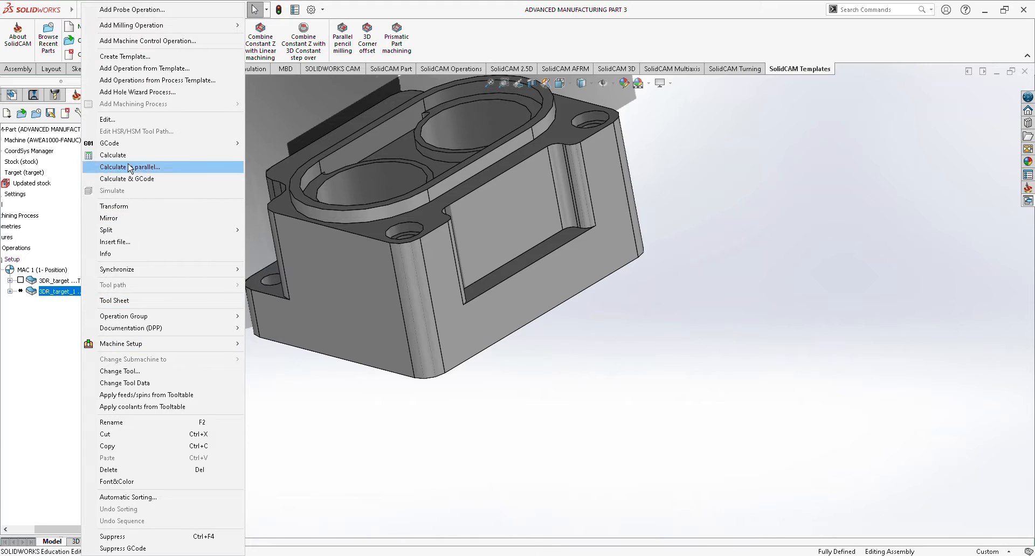
{"action": "left_click", "coordinate": [114, 155]}
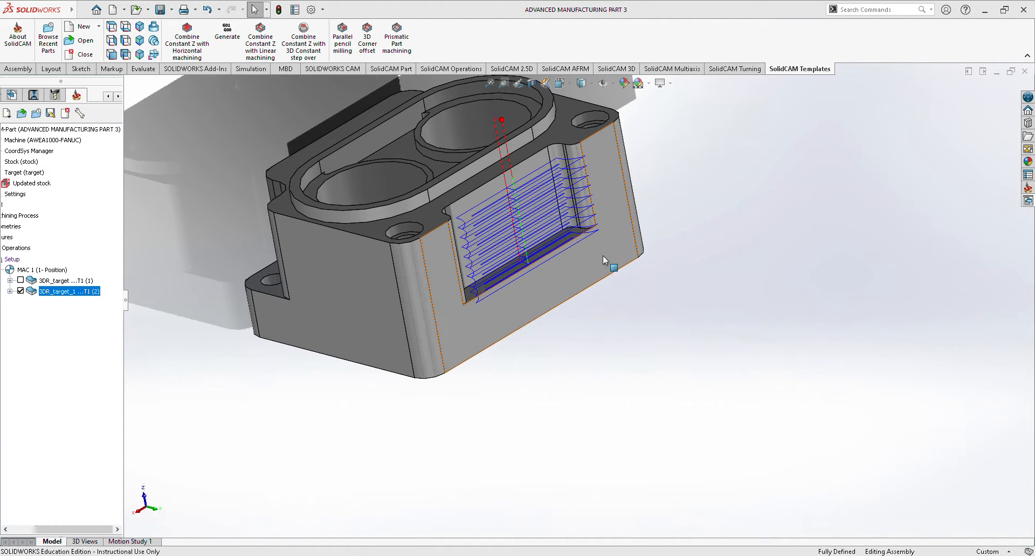
{"action": "scroll", "coordinate": [602, 254], "scroll_direction": "up", "scroll_amount": 2}
{"action": "scroll", "coordinate": [599, 242], "scroll_direction": "down", "scroll_amount": 3}
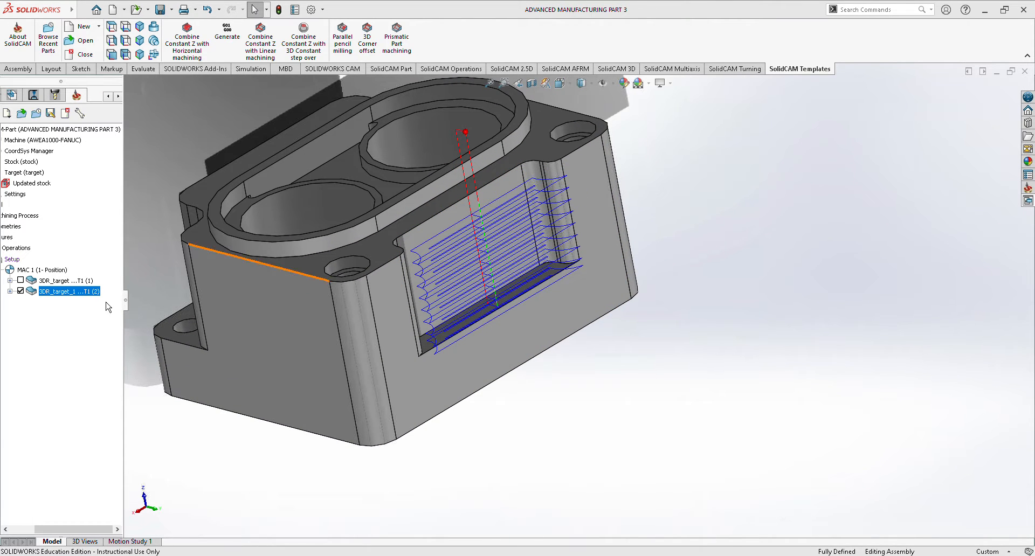
Simulate the side recess operation, examine the rest material from several angles, and close the simulation.
{"action": "right_click", "coordinate": [52, 299]}
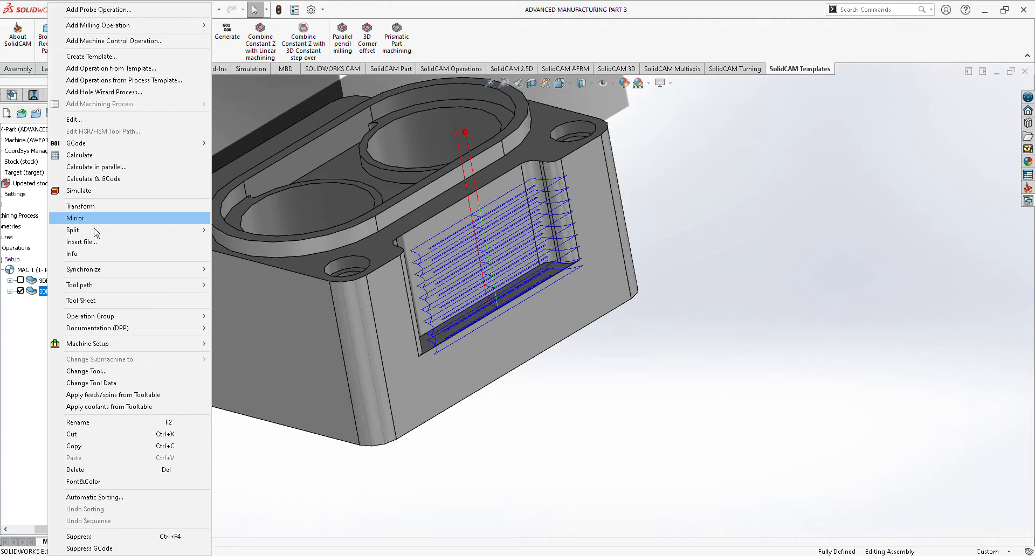
{"action": "left_click", "coordinate": [106, 195]}
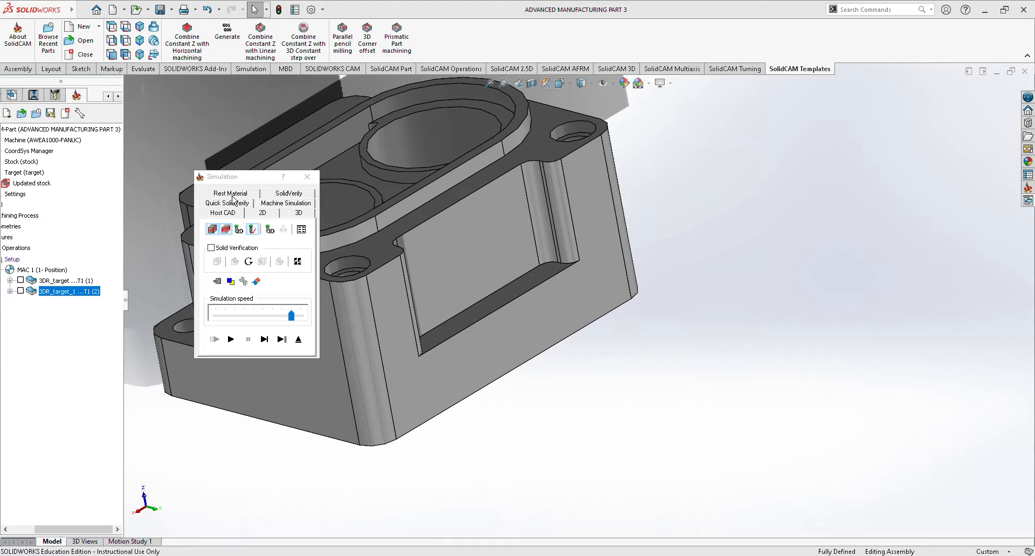
{"action": "left_click", "coordinate": [232, 197]}
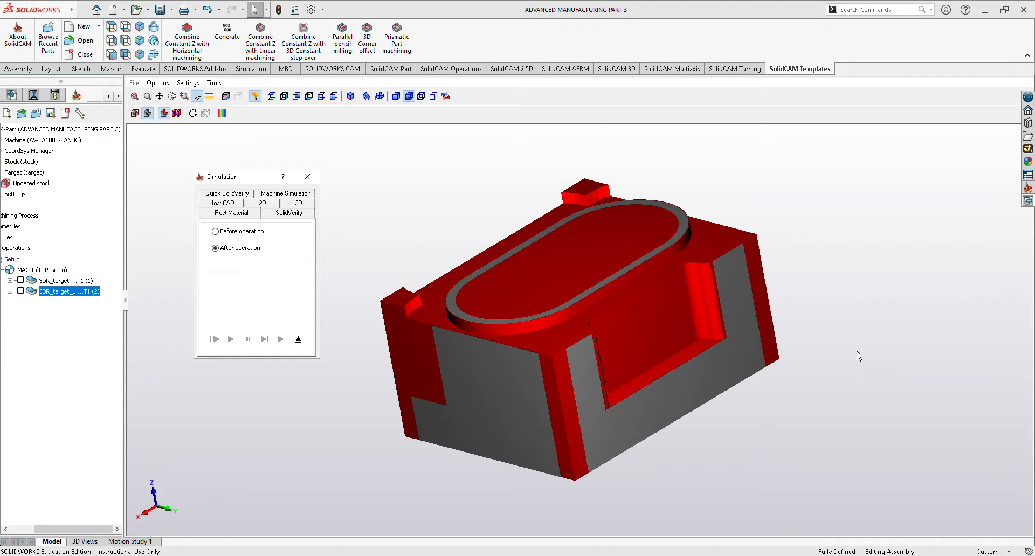
{"action": "middle_click_drag", "start_coordinate": [614, 388], "coordinate": [666, 344]}
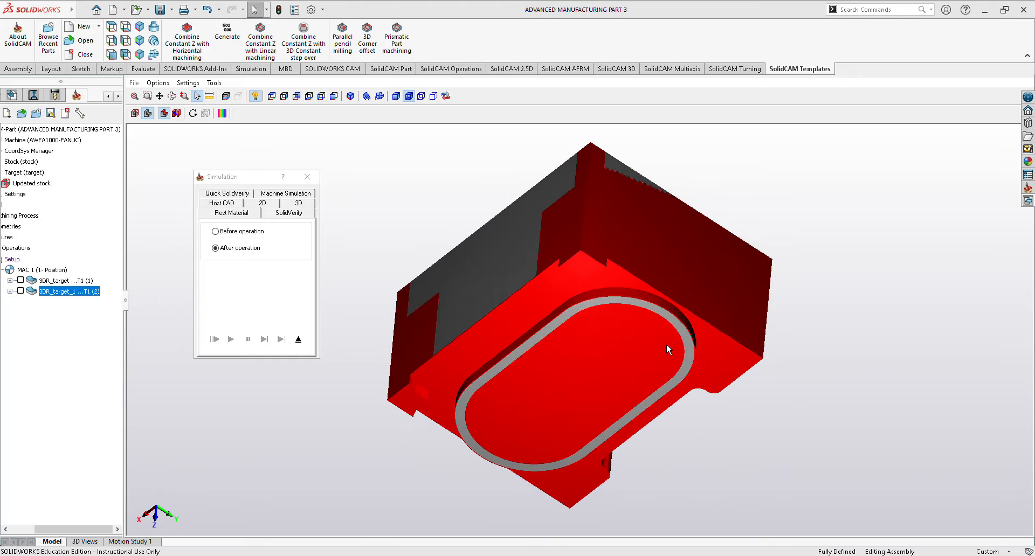
{"action": "middle_click_drag", "start_coordinate": [692, 484], "coordinate": [757, 447]}
{"action": "middle_click_drag", "start_coordinate": [459, 421], "coordinate": [418, 416]}
{"action": "left_click", "coordinate": [307, 177]}
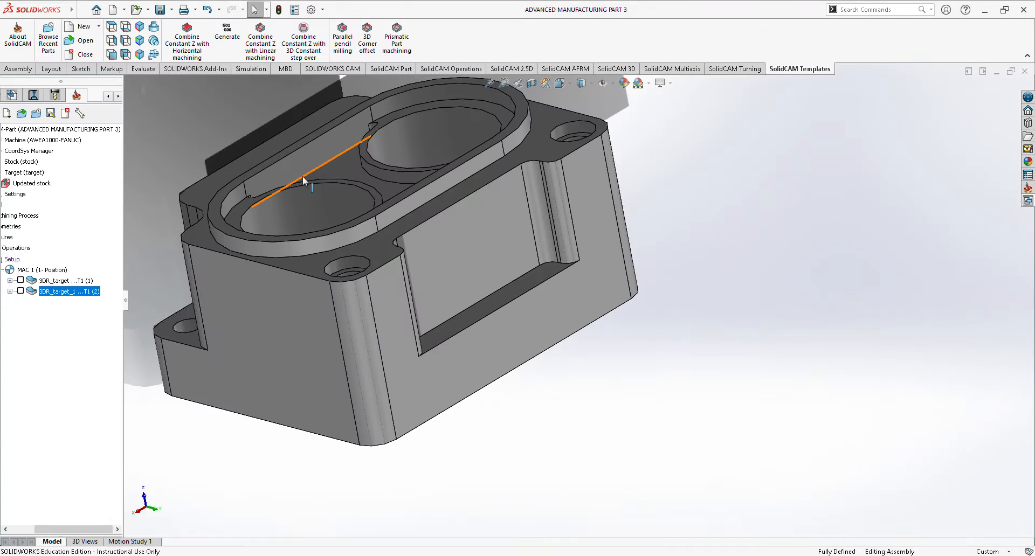
Add a new 3D Milling operation to the setup for the two stepped corners with lower hole ledges.
{"action": "middle_click_drag", "start_coordinate": [631, 406], "coordinate": [589, 265]}
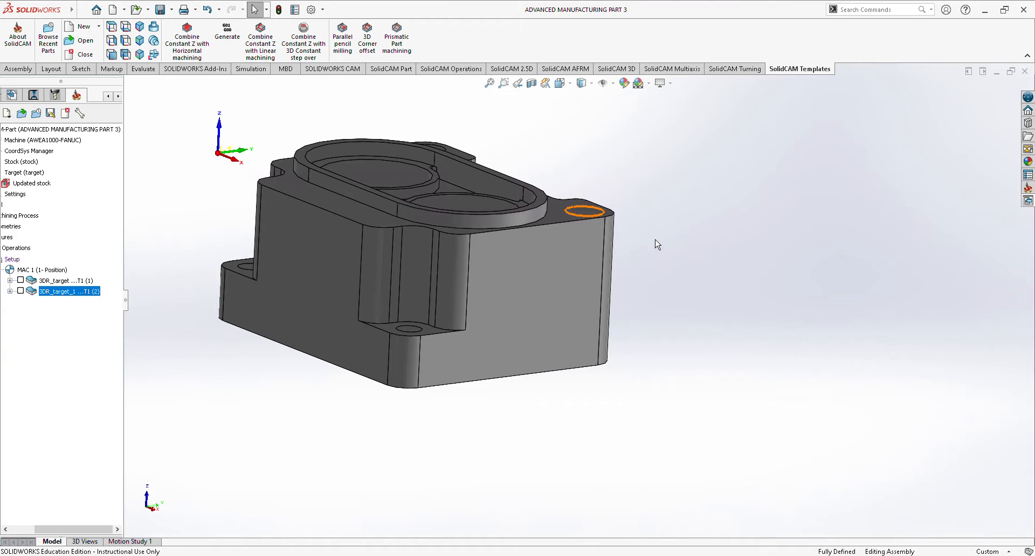
{"action": "middle_click_drag", "start_coordinate": [663, 261], "coordinate": [621, 269]}
{"action": "middle_click_drag", "start_coordinate": [677, 384], "coordinate": [808, 399]}
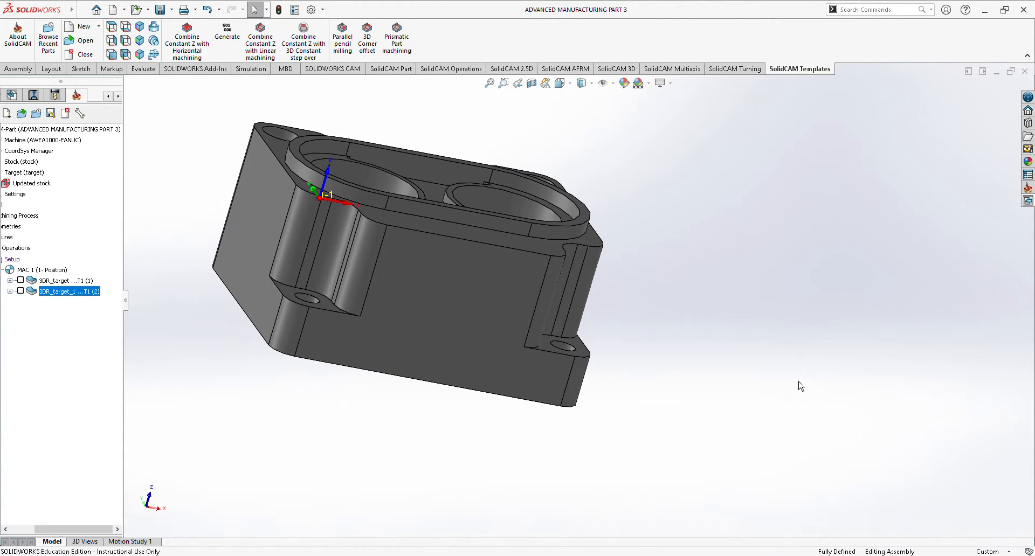
{"action": "middle_click_drag", "start_coordinate": [775, 287], "coordinate": [742, 316]}
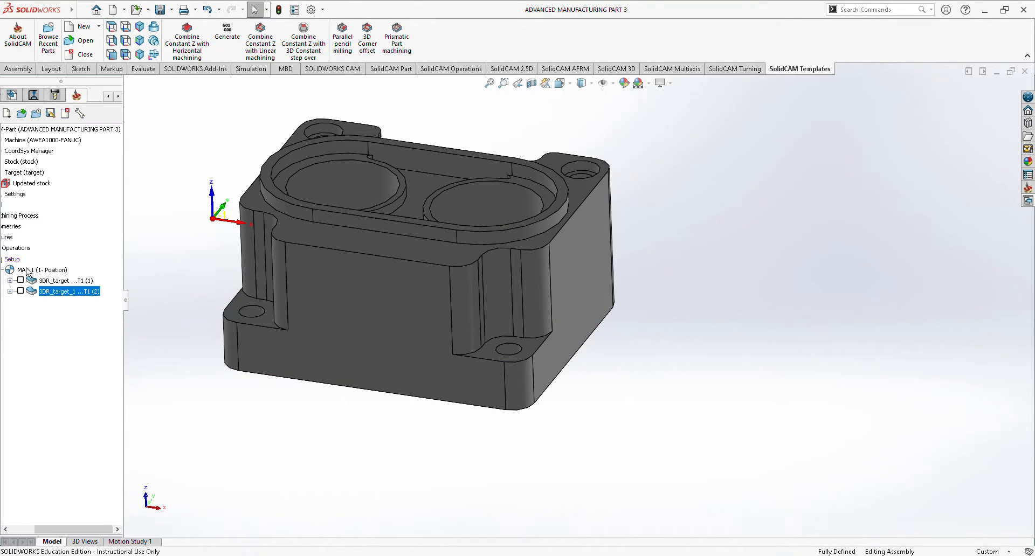
{"action": "left_click_drag", "start_coordinate": [76, 530], "coordinate": [51, 529]}
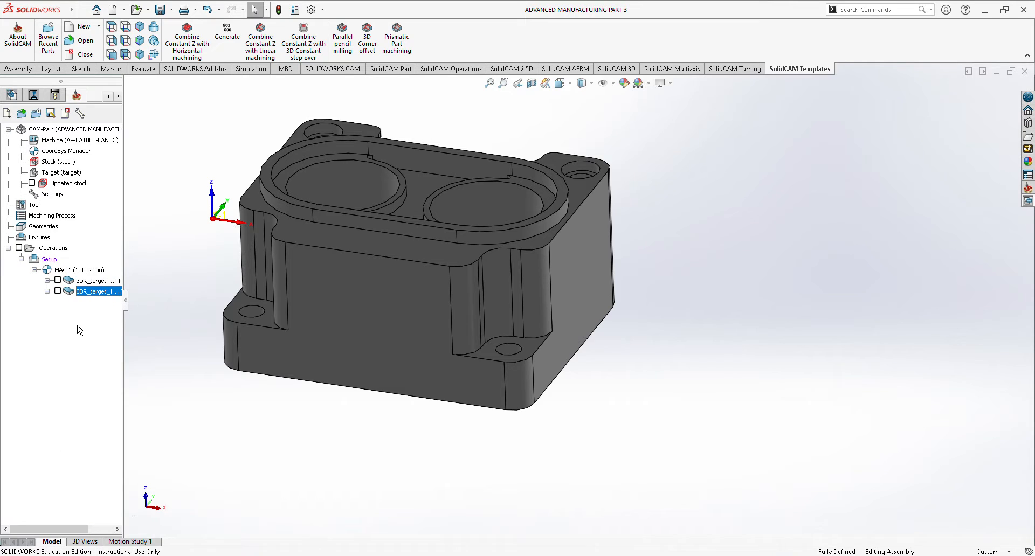
{"action": "right_click", "coordinate": [49, 260]}
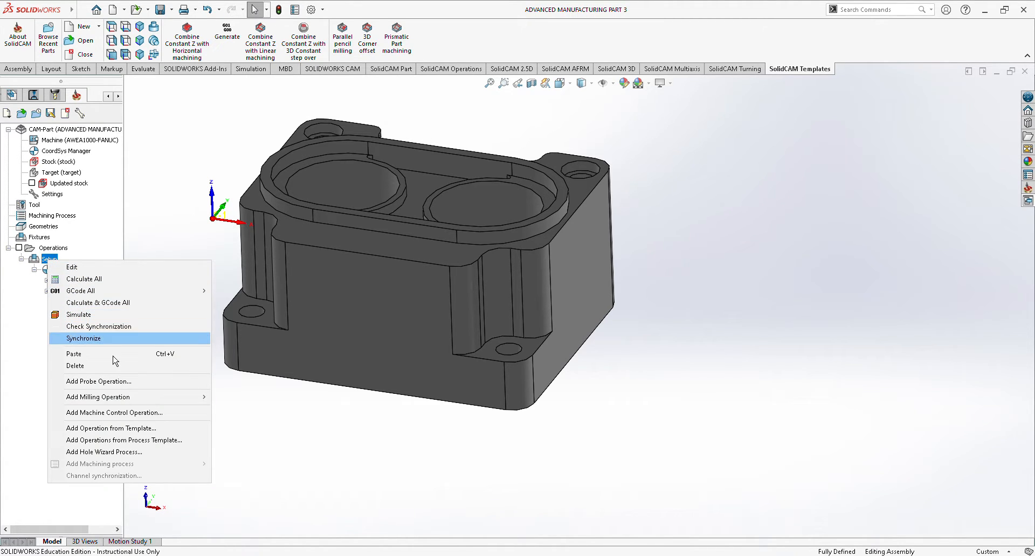
{"action": "mouse_move", "coordinate": [119, 402]}
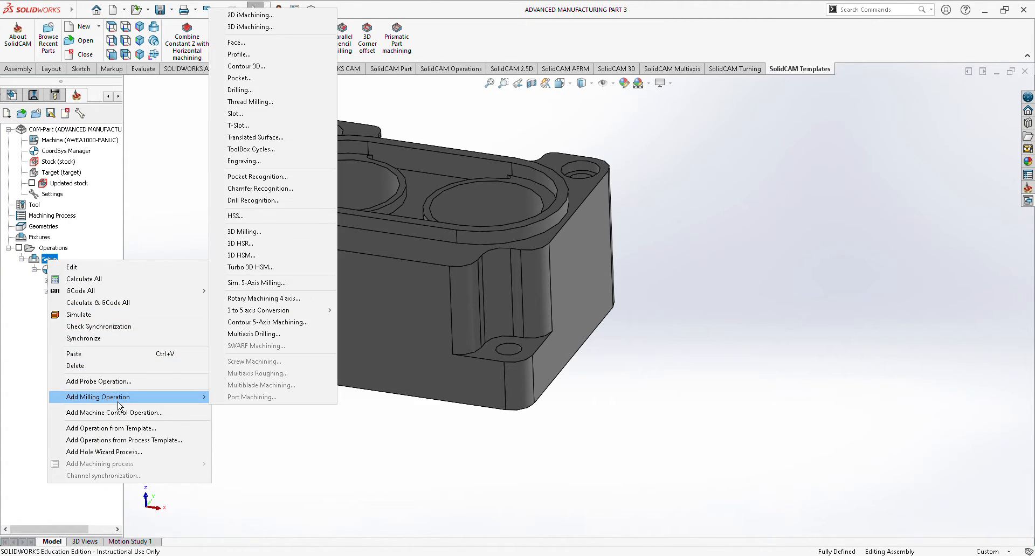
{"action": "left_click", "coordinate": [243, 231]}
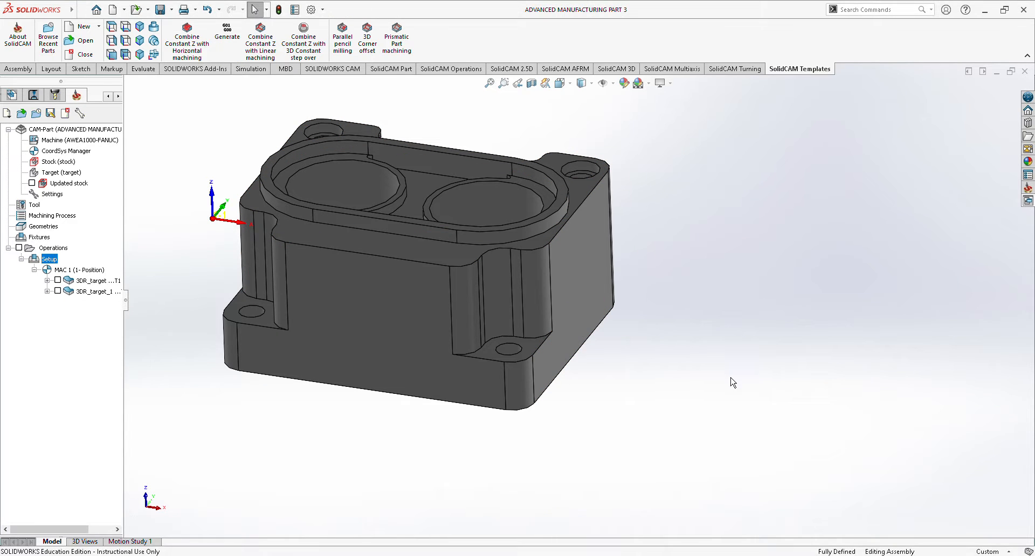
Define the operation's working area from the closed outlines of the two lower corner ledges.
{"action": "left_click", "coordinate": [459, 198]}
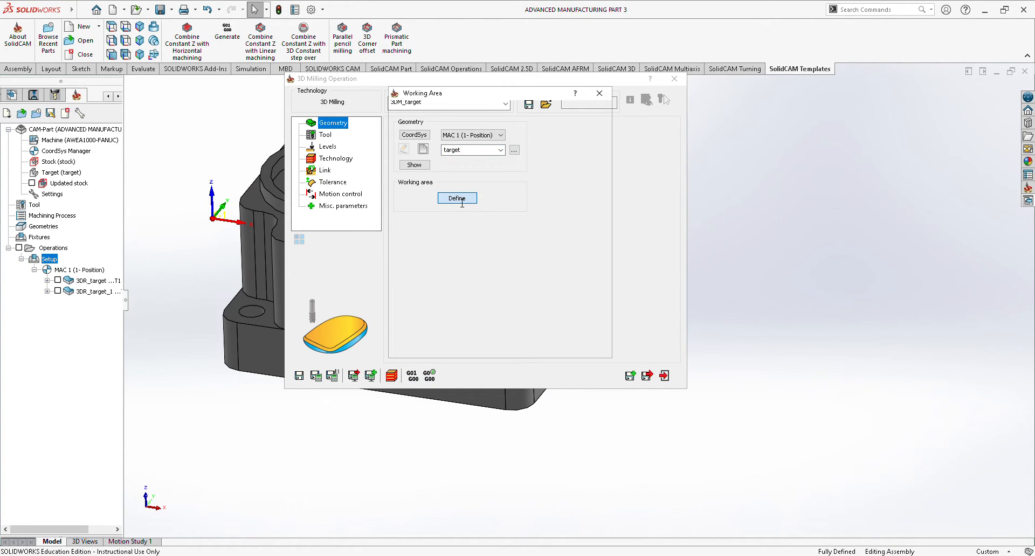
{"action": "left_click", "coordinate": [404, 107]}
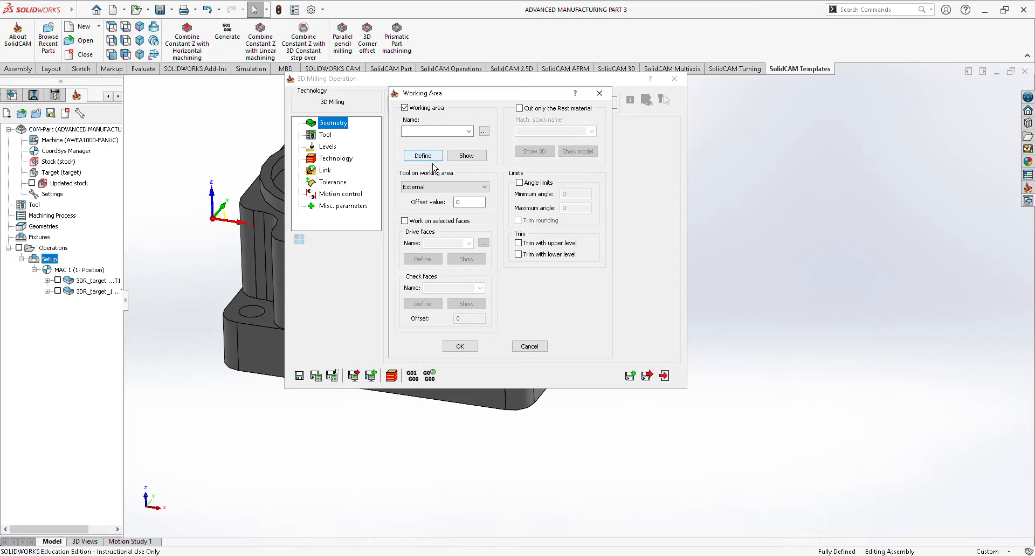
{"action": "left_click", "coordinate": [430, 156]}
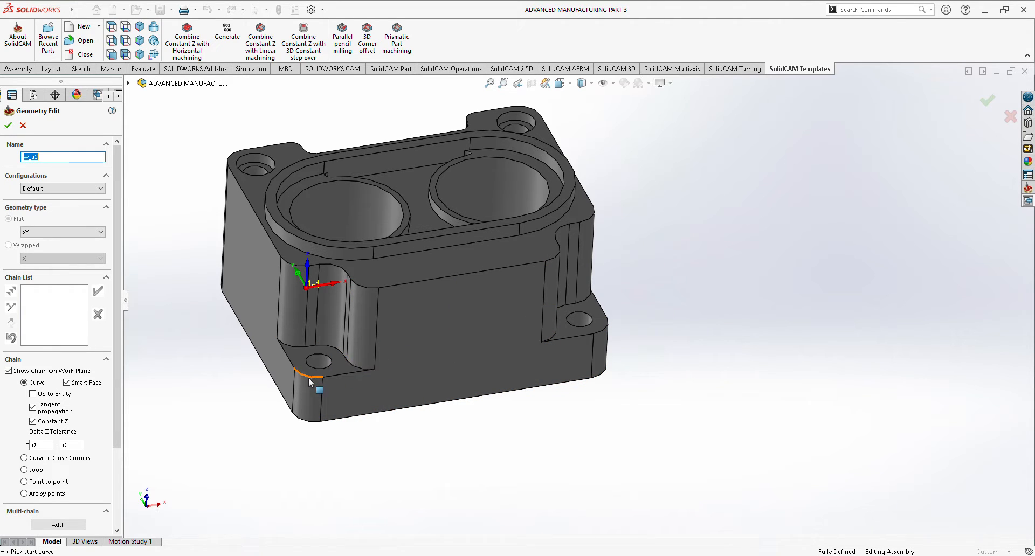
{"action": "left_click", "coordinate": [310, 380]}
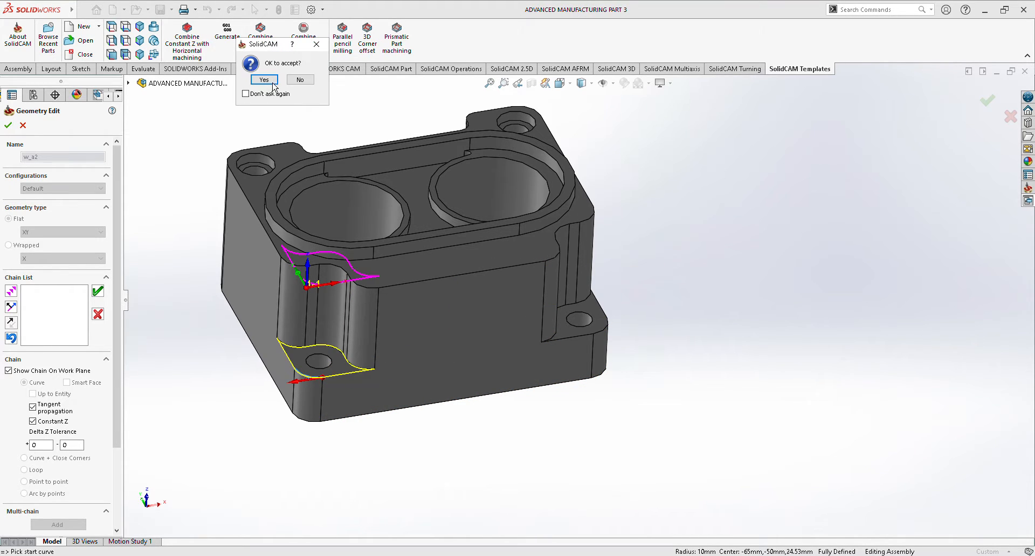
{"action": "left_click", "coordinate": [274, 84]}
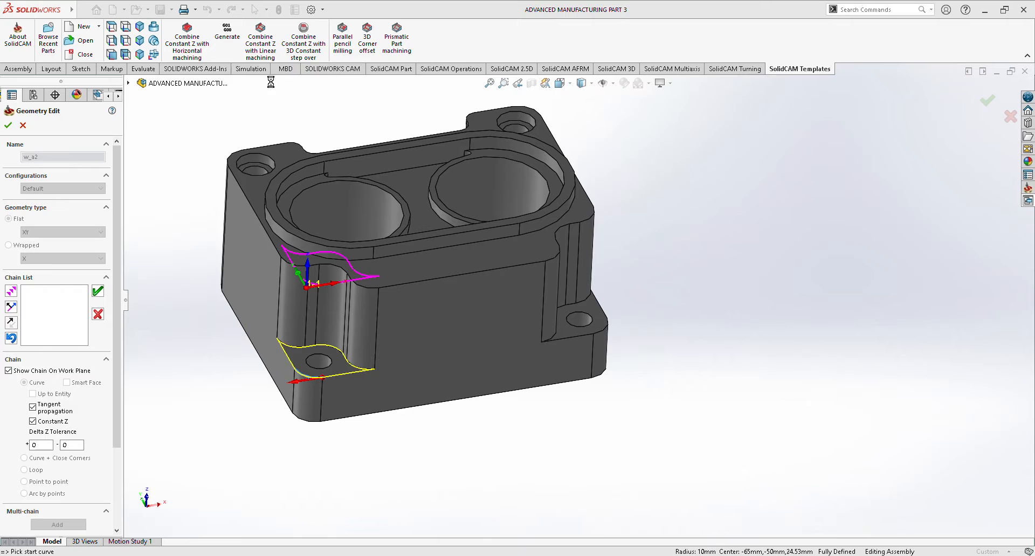
{"action": "left_click", "coordinate": [606, 331]}
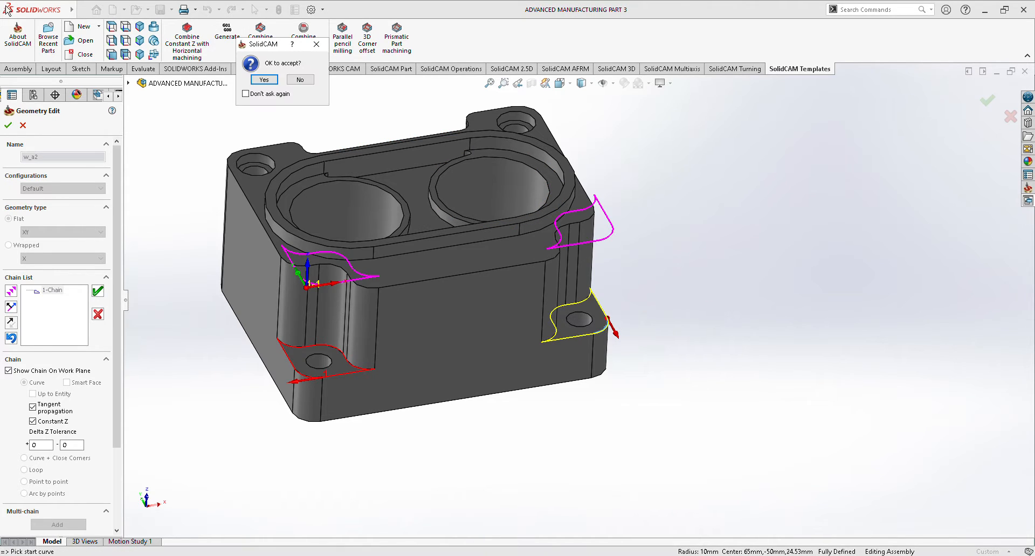
{"action": "left_click", "coordinate": [264, 79]}
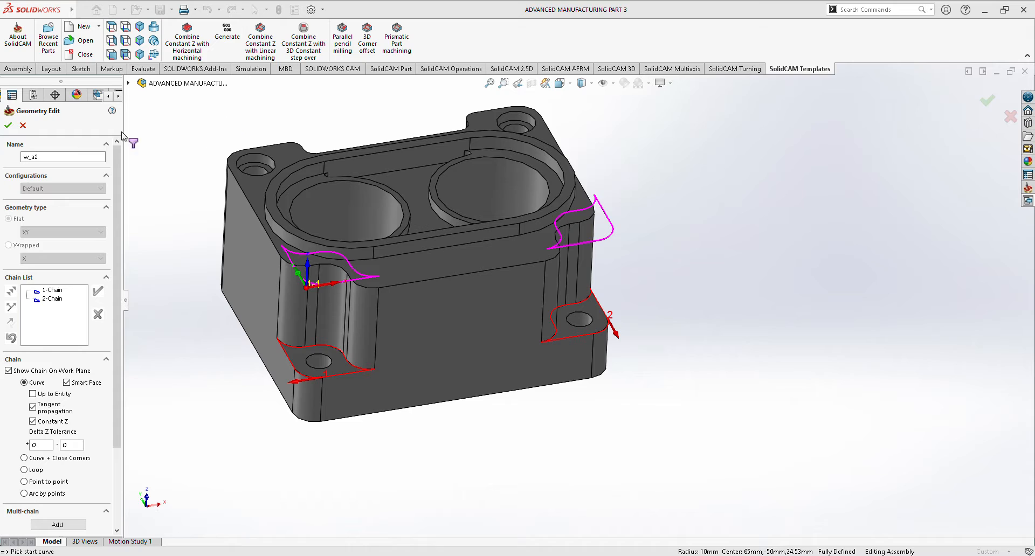
{"action": "left_click", "coordinate": [8, 125]}
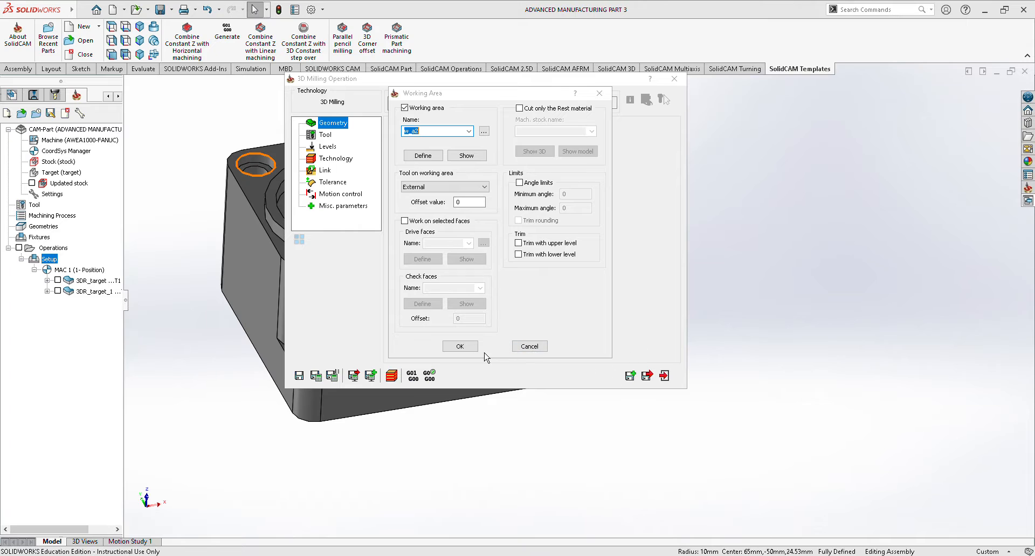
{"action": "left_click", "coordinate": [460, 347]}
Assign tool 1, the 10.5 mm end mill, to the corner milling operation.
{"action": "left_click", "coordinate": [325, 135]}
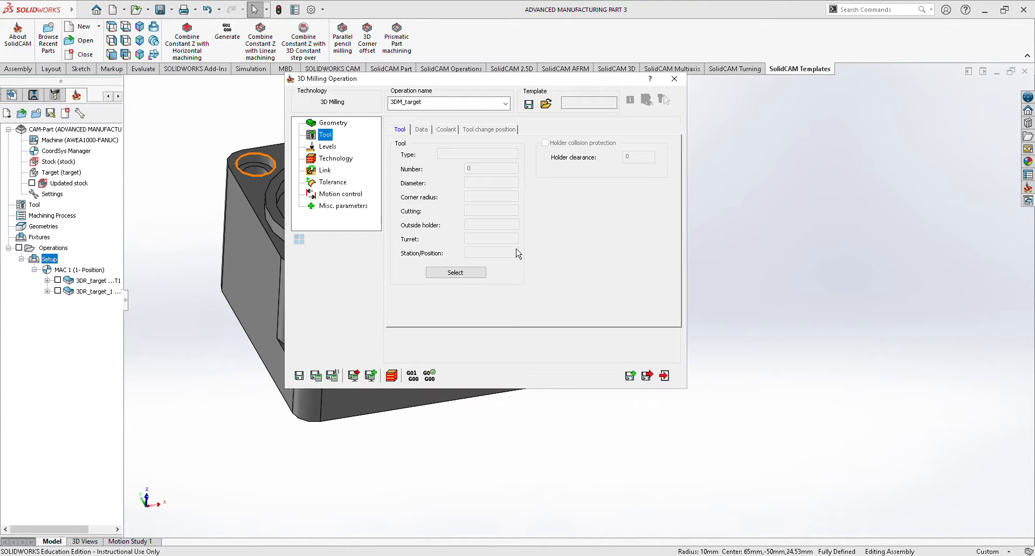
{"action": "left_click", "coordinate": [455, 278]}
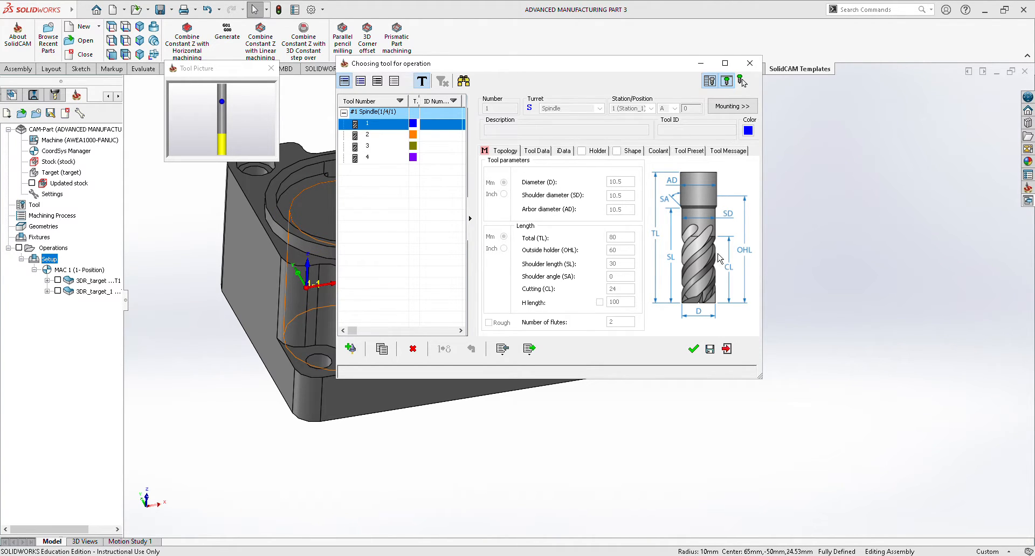
{"action": "left_click", "coordinate": [693, 349]}
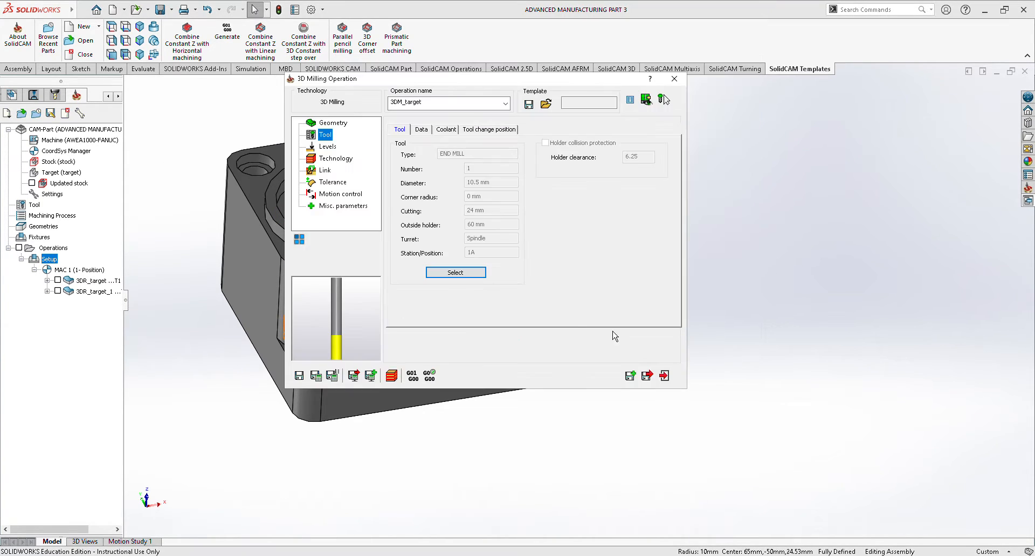
Set the upper level to -6.67 from the corner pocket's top edge and the lower level to -51.67 from the ledge edge.
{"action": "left_click", "coordinate": [327, 147]}
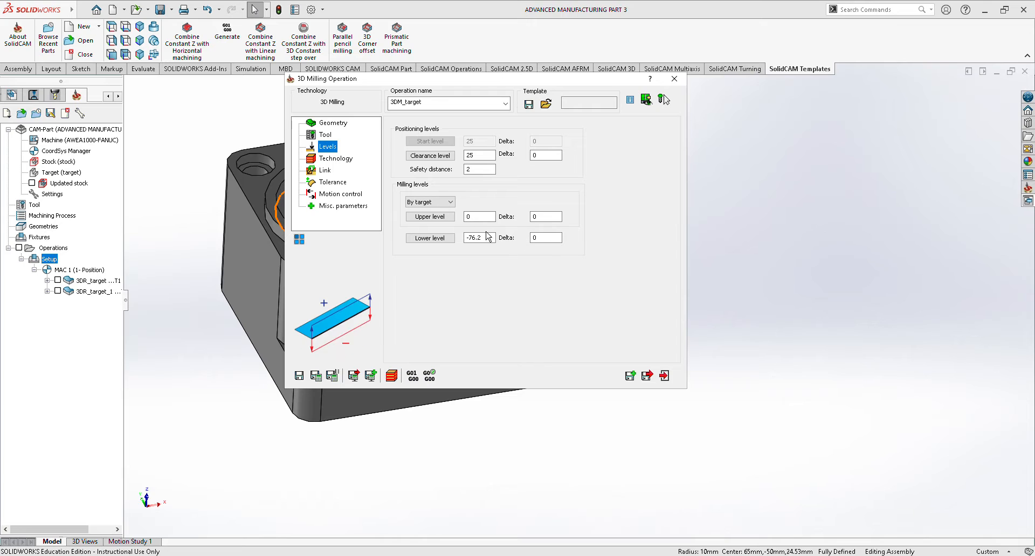
{"action": "left_click", "coordinate": [435, 217]}
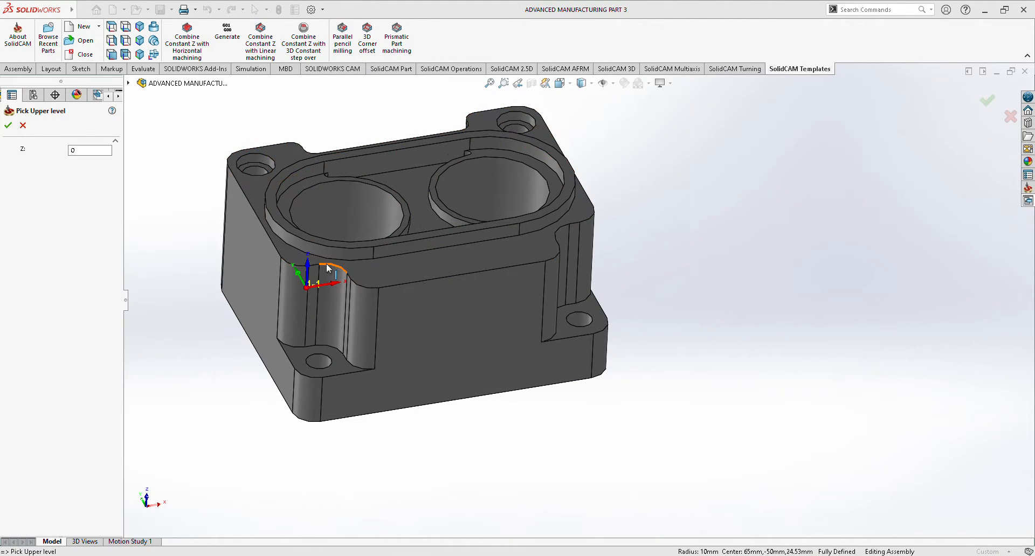
{"action": "left_click", "coordinate": [325, 262]}
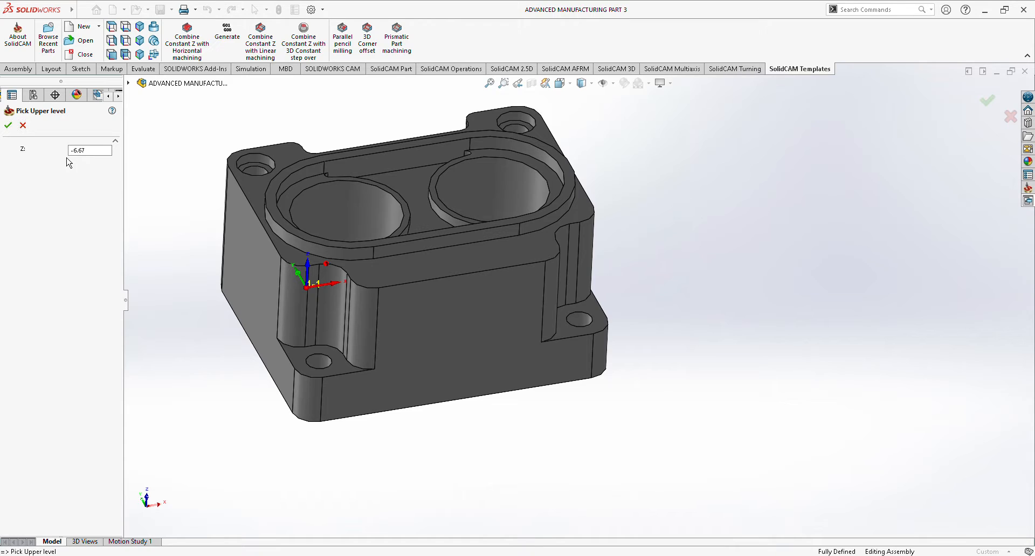
{"action": "left_click", "coordinate": [8, 125]}
{"action": "left_click", "coordinate": [415, 240]}
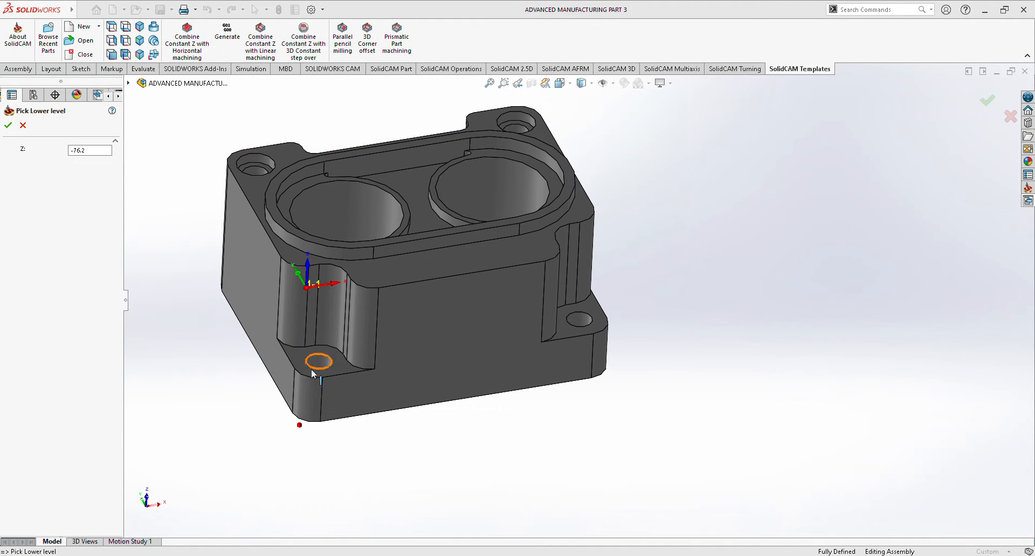
{"action": "left_click", "coordinate": [312, 378]}
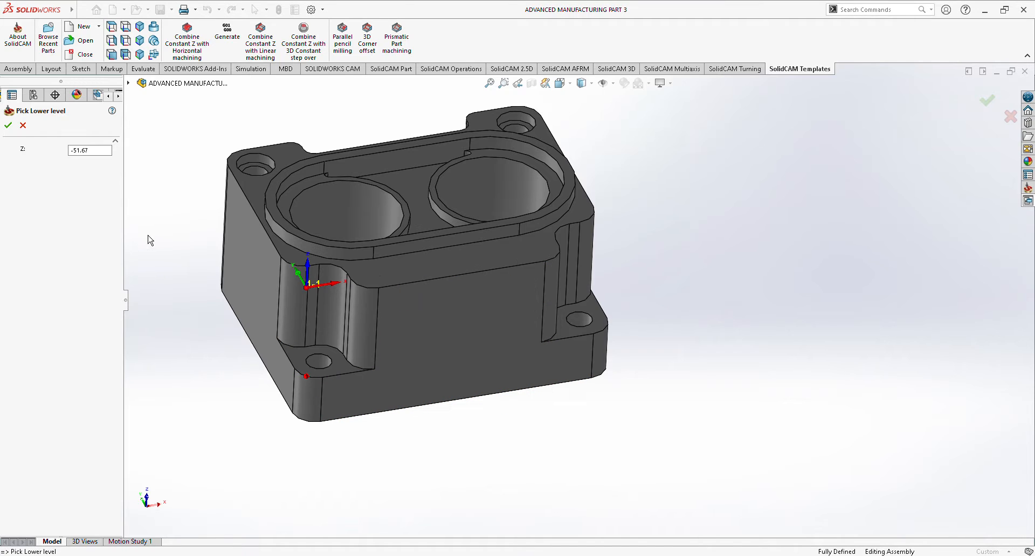
{"action": "left_click", "coordinate": [9, 125]}
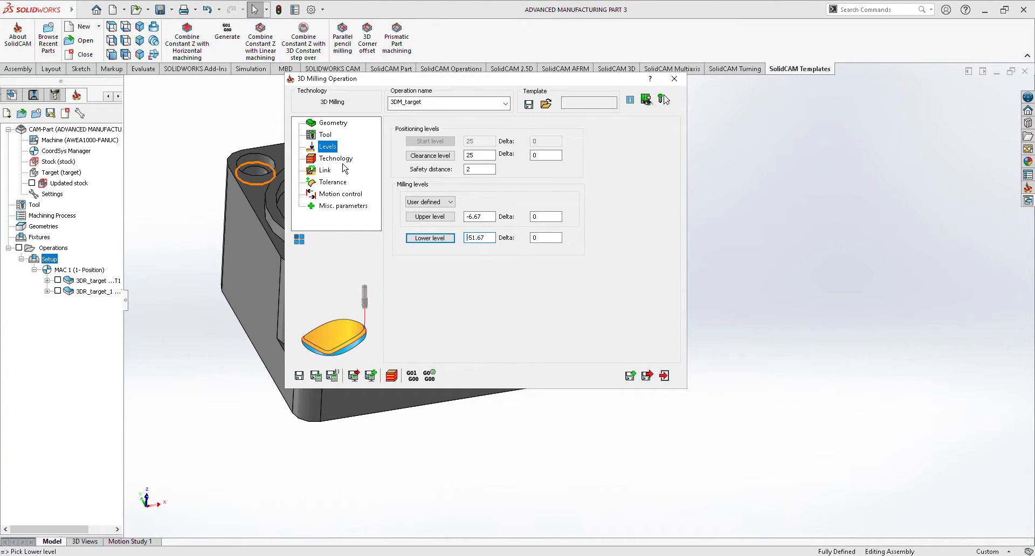
Set the corner operation's rough strategy to Contour, then save and close the operation.
{"action": "left_click", "coordinate": [337, 159]}
{"action": "left_click", "coordinate": [496, 149]}
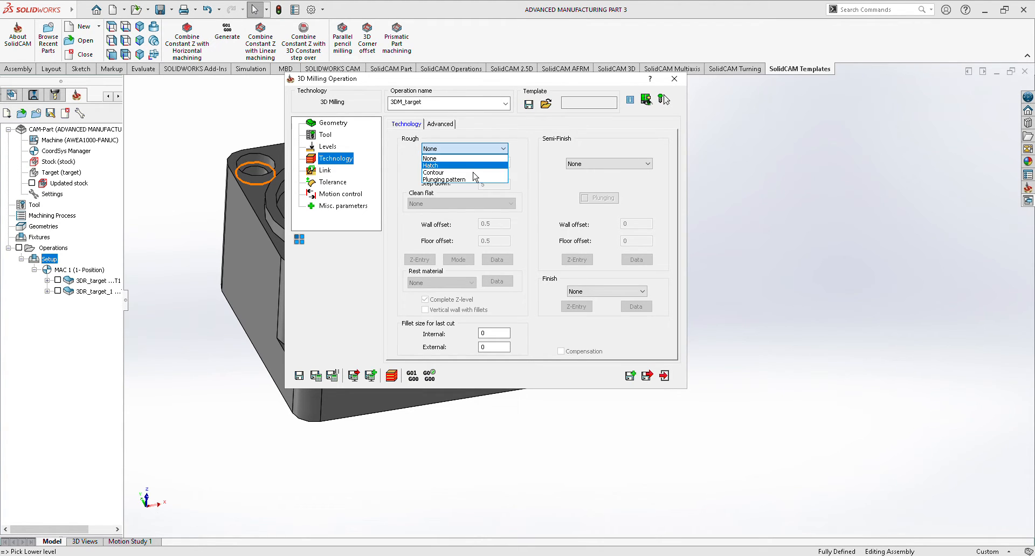
{"action": "left_click", "coordinate": [475, 165]}
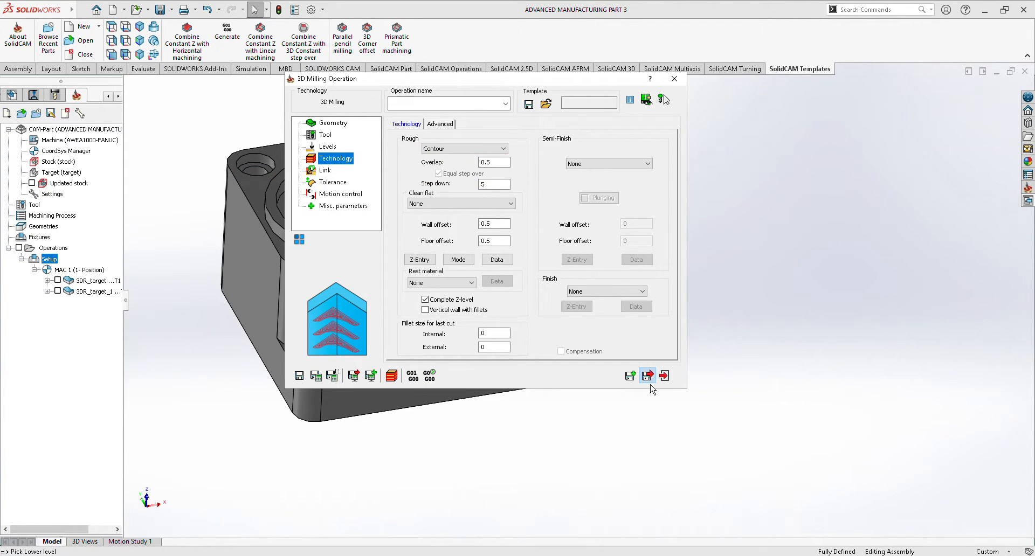
{"action": "left_click", "coordinate": [646, 376]}
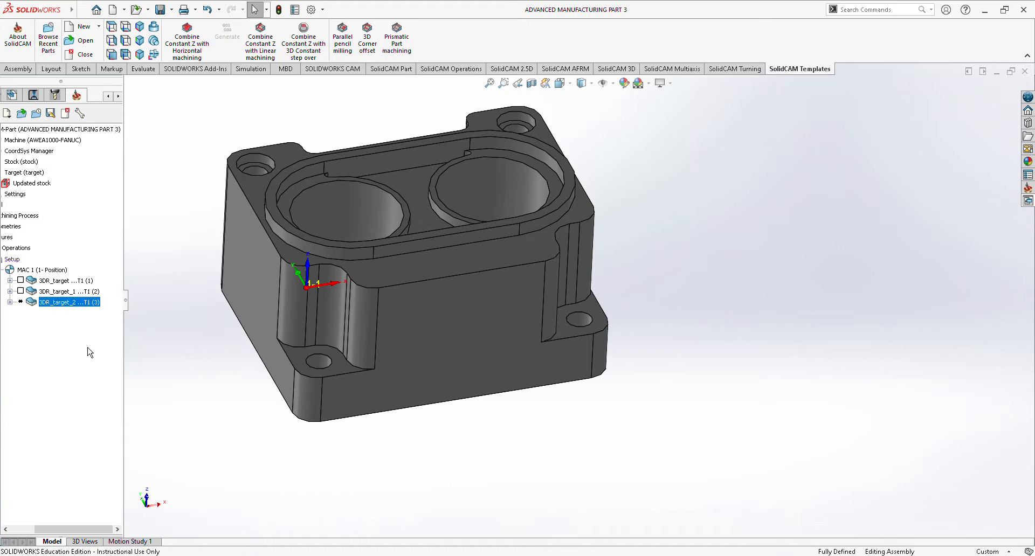
Calculate the tool path of the third 3D milling operation and inspect it at both corner ledges.
{"action": "right_click", "coordinate": [81, 311]}
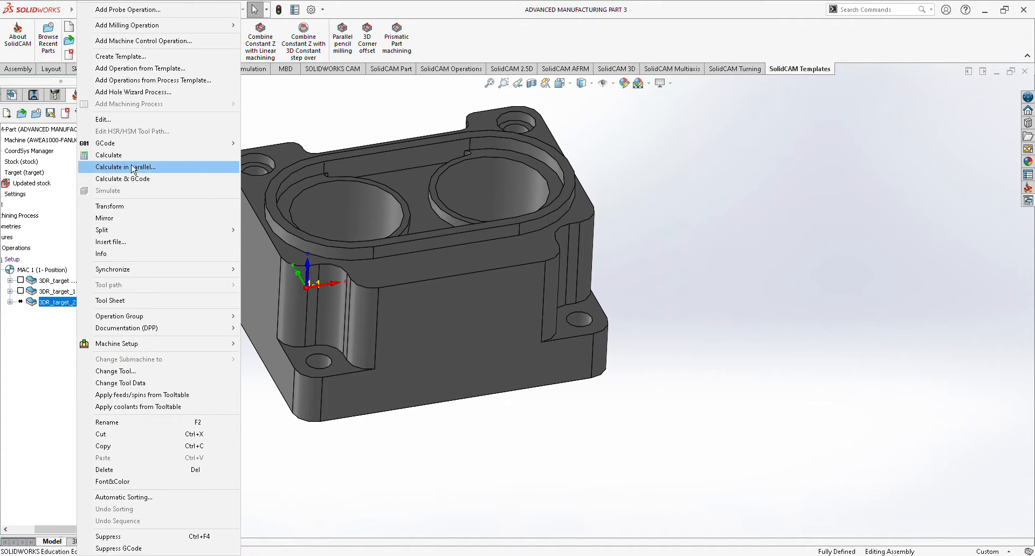
{"action": "left_click", "coordinate": [108, 156]}
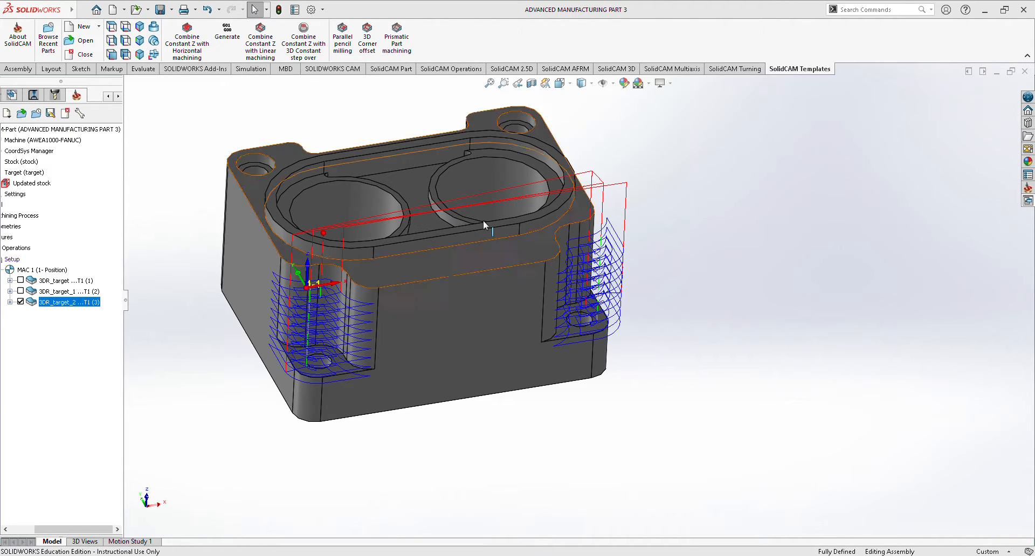
{"action": "scroll", "coordinate": [474, 221], "scroll_direction": "up", "scroll_amount": 3}
{"action": "scroll", "coordinate": [530, 251], "scroll_direction": "down", "scroll_amount": 2}
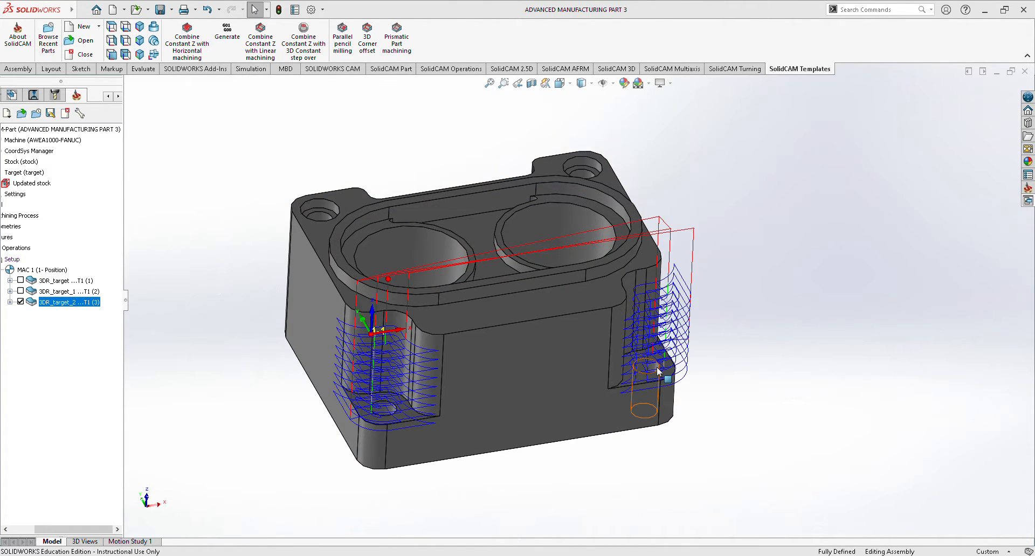
{"action": "scroll", "coordinate": [656, 369], "scroll_direction": "up", "scroll_amount": 1}
{"action": "scroll", "coordinate": [643, 370], "scroll_direction": "down", "scroll_amount": 2}
Simulate the third 3D milling operation in Rest Material mode and examine the stock after the operation, particularly around the stepped corners.
{"action": "right_click", "coordinate": [54, 317]}
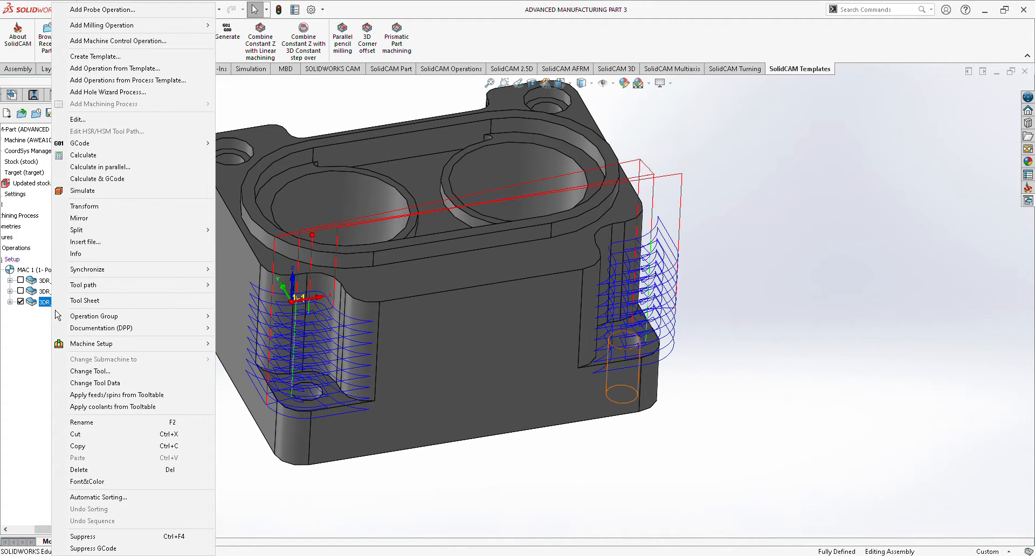
{"action": "left_click", "coordinate": [114, 200]}
{"action": "left_click", "coordinate": [231, 193]}
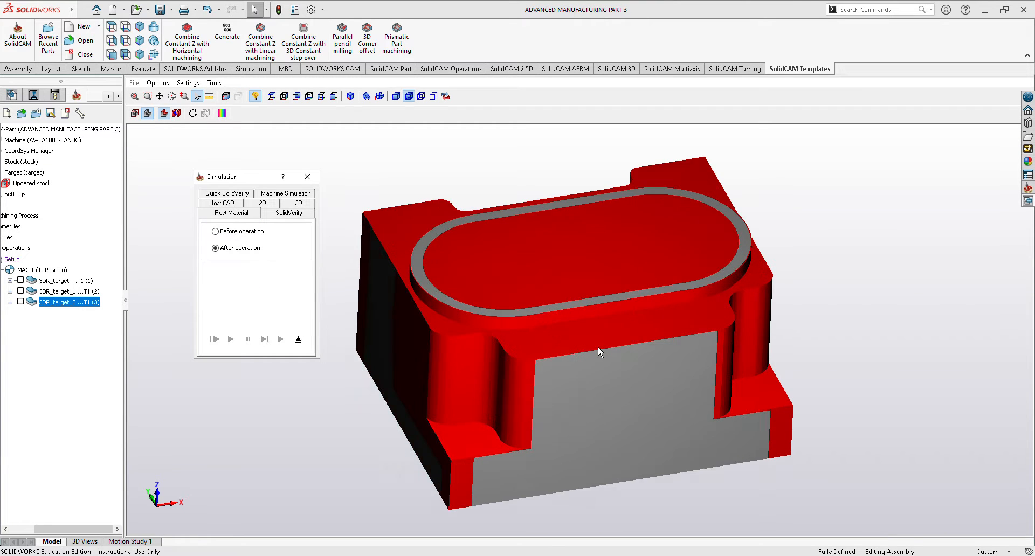
{"action": "scroll", "coordinate": [609, 348], "scroll_direction": "down", "scroll_amount": 3}
{"action": "scroll", "coordinate": [513, 338], "scroll_direction": "up", "scroll_amount": 3}
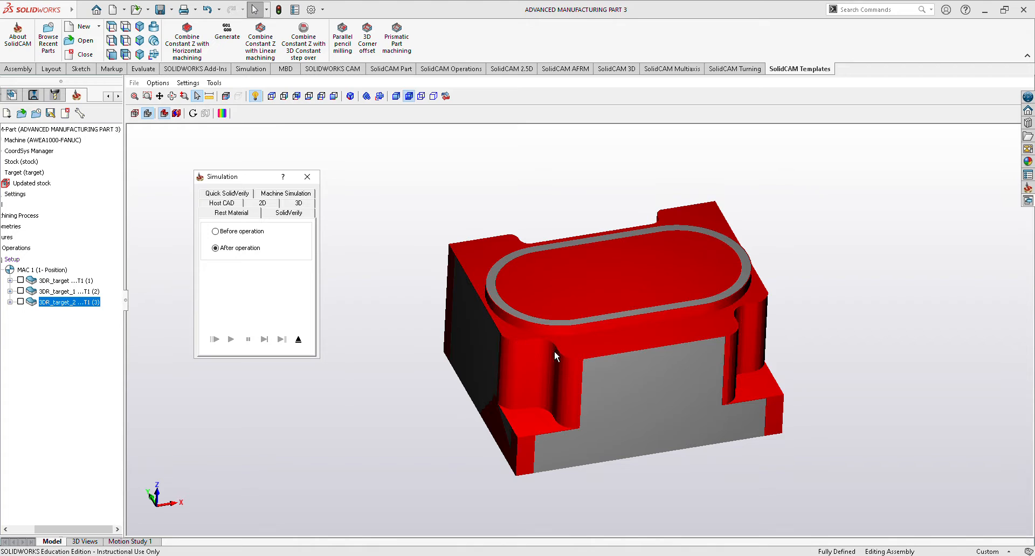
{"action": "scroll", "coordinate": [626, 371], "scroll_direction": "up", "scroll_amount": 2}
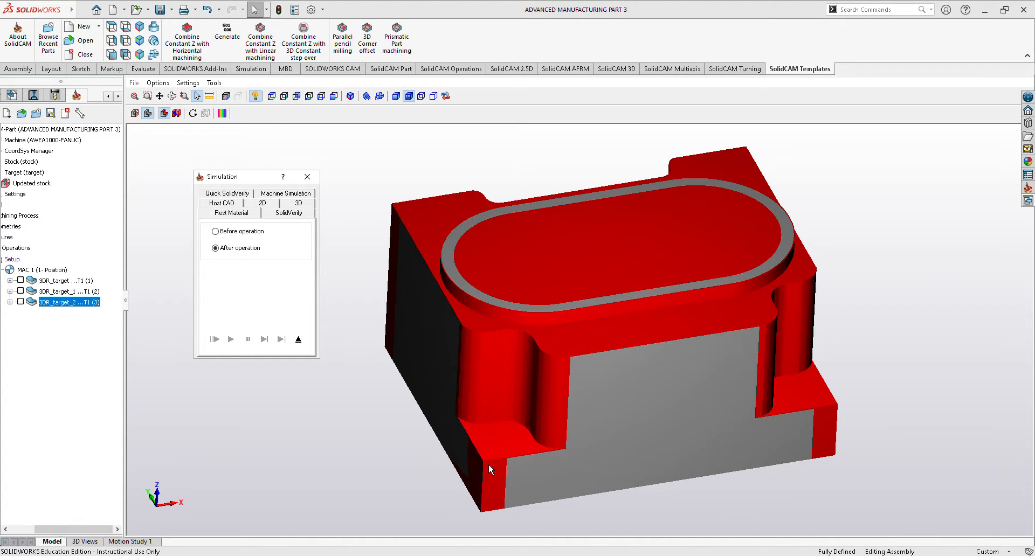
{"action": "scroll", "coordinate": [539, 504], "scroll_direction": "down", "scroll_amount": 1}
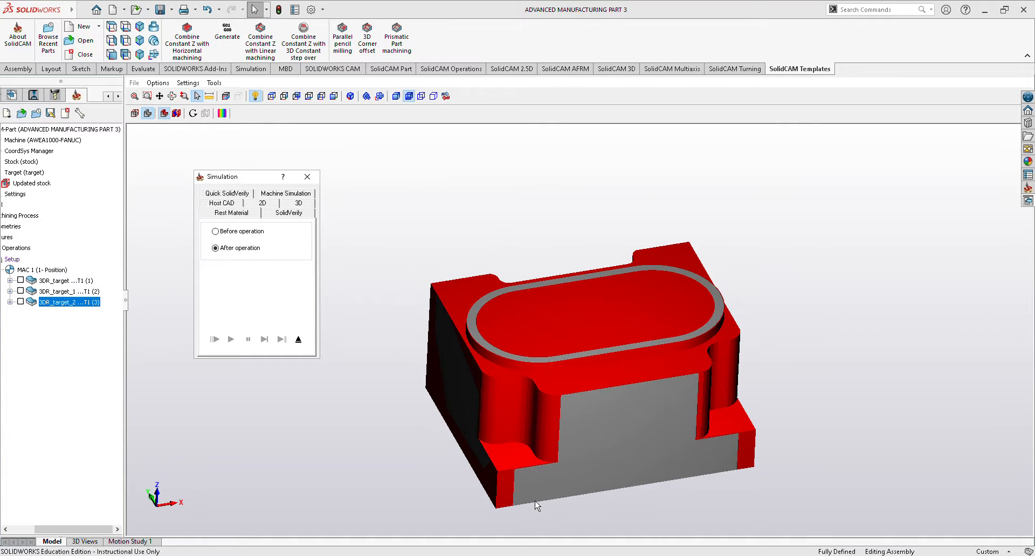
{"action": "scroll", "coordinate": [536, 504], "scroll_direction": "up", "scroll_amount": 2}
{"action": "scroll", "coordinate": [535, 502], "scroll_direction": "up", "scroll_amount": 2}
{"action": "scroll", "coordinate": [529, 489], "scroll_direction": "down", "scroll_amount": 4}
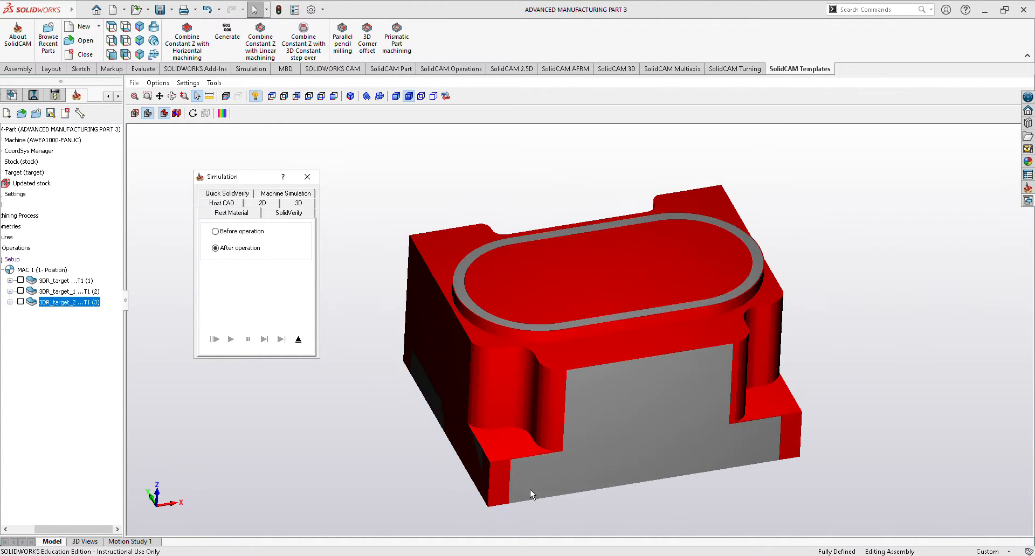
{"action": "scroll", "coordinate": [533, 494], "scroll_direction": "up", "scroll_amount": 2}
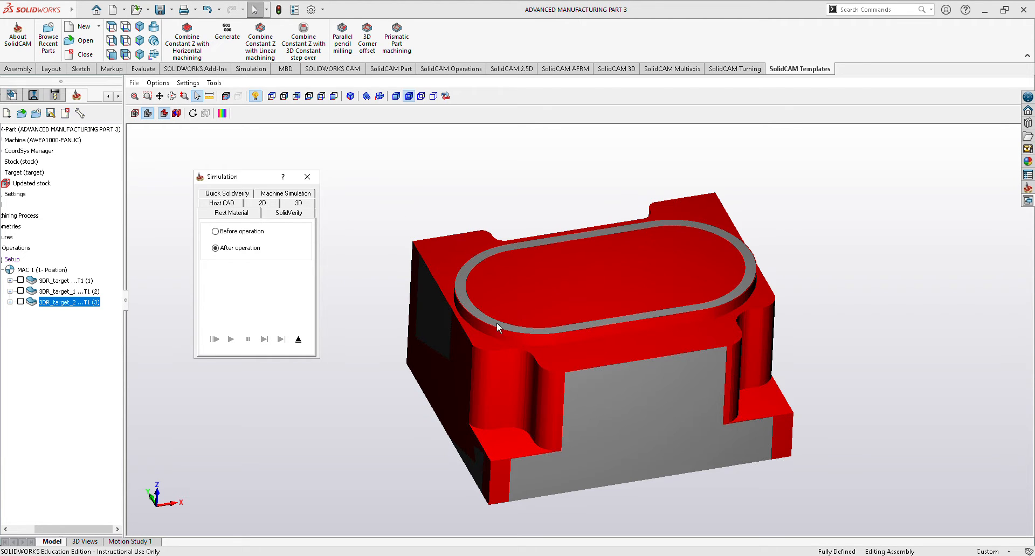
{"action": "mouse_move", "coordinate": [853, 414]}
{"action": "middle_mouse_down"}
{"action": "mouse_move", "coordinate": [829, 424]}
{"action": "mouse_move", "coordinate": [862, 399]}
{"action": "mouse_move", "coordinate": [859, 409]}
{"action": "middle_mouse_up"}
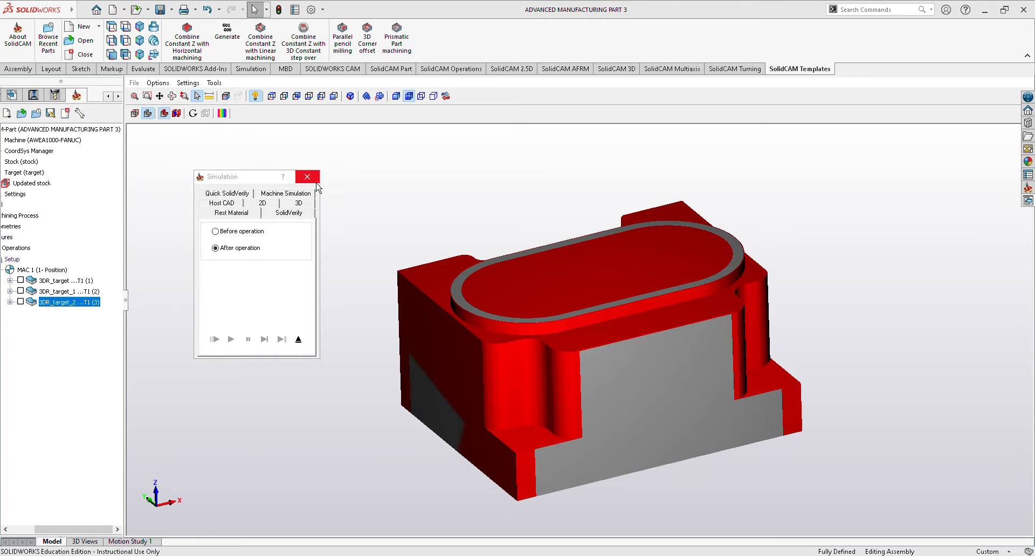
{"action": "left_click", "coordinate": [306, 177]}
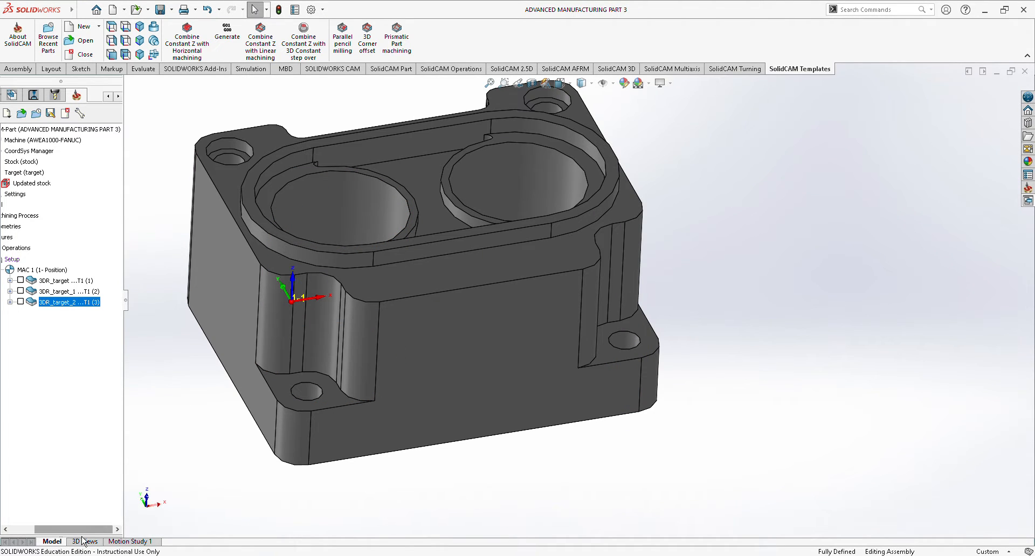
Add a new 3D Milling operation to the setup for the recesses inside the oval rim.
{"action": "left_click_drag", "start_coordinate": [84, 530], "coordinate": [58, 530]}
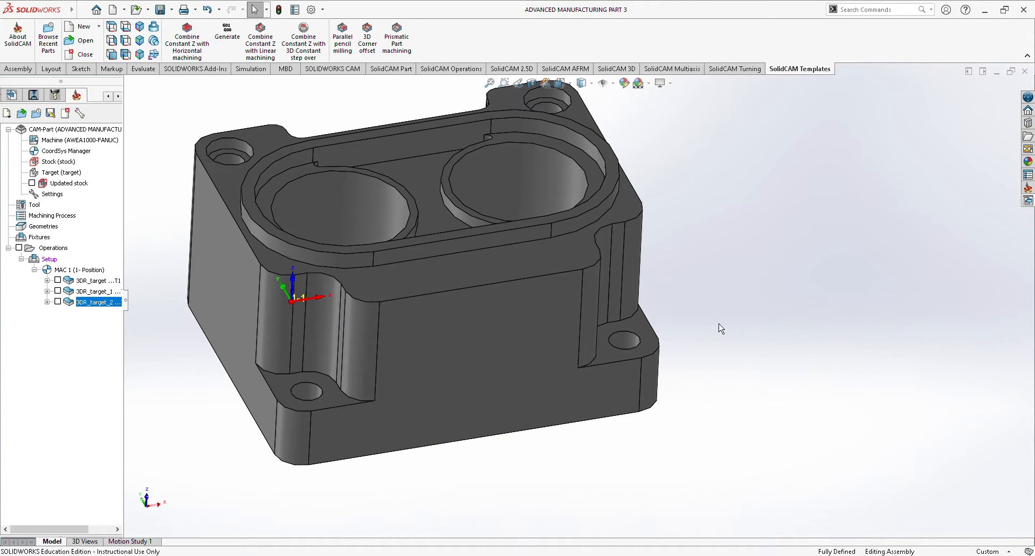
{"action": "middle_click_drag", "start_coordinate": [722, 313], "coordinate": [723, 346]}
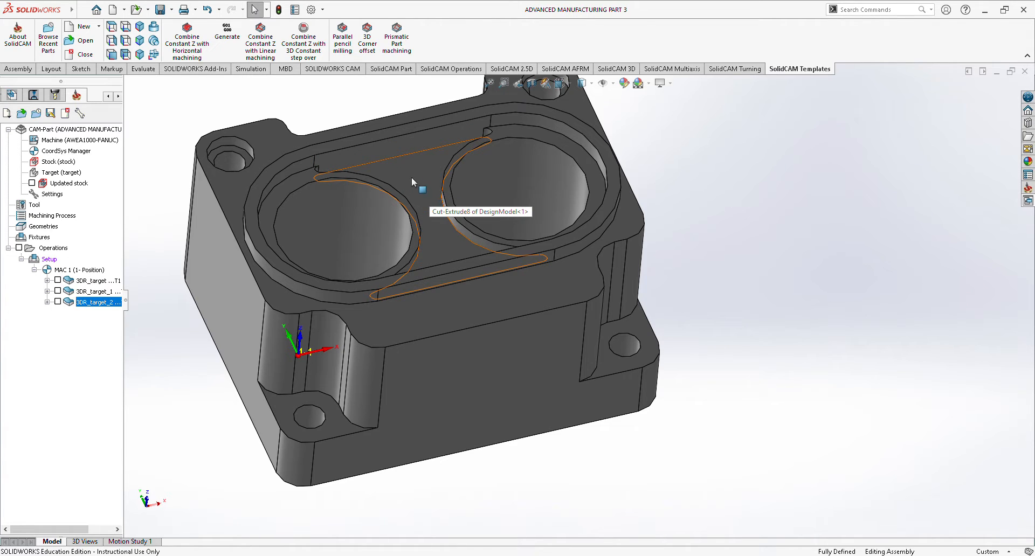
{"action": "right_click", "coordinate": [45, 259]}
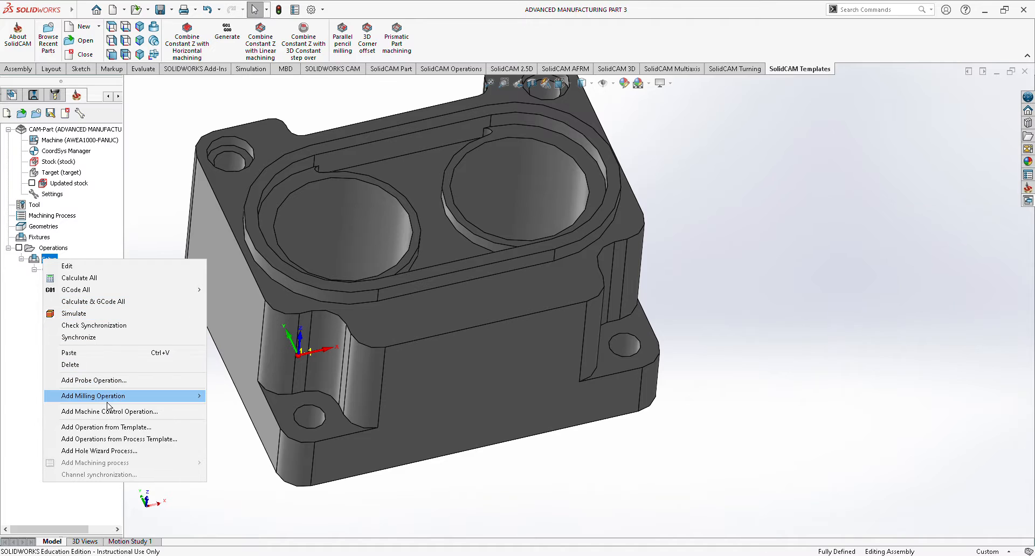
{"action": "mouse_move", "coordinate": [107, 402]}
{"action": "left_click", "coordinate": [279, 231]}
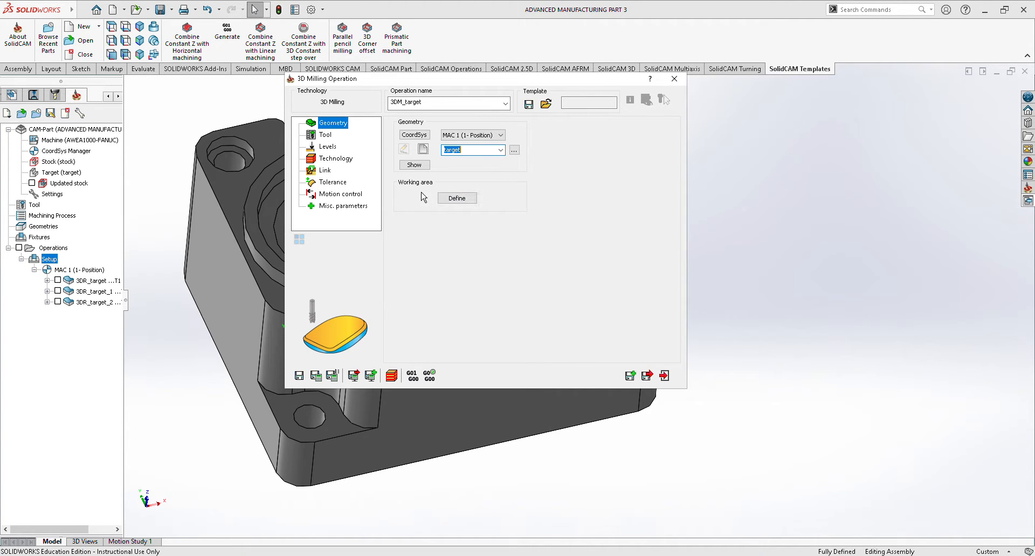
Enable a working area for the new operation and chain the recess contour around each of the two large bores.
{"action": "left_click", "coordinate": [458, 207]}
{"action": "left_click", "coordinate": [405, 108]}
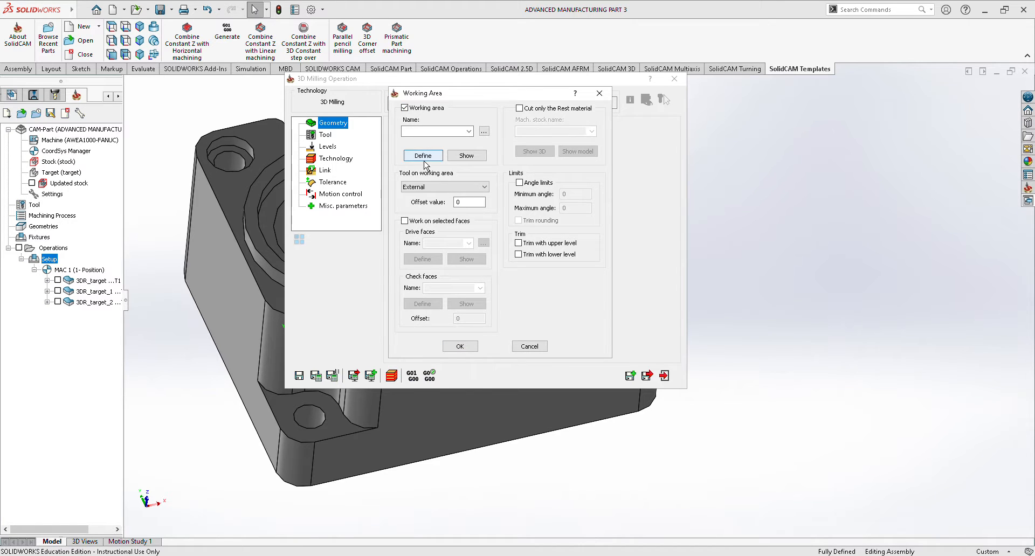
{"action": "left_click", "coordinate": [422, 156]}
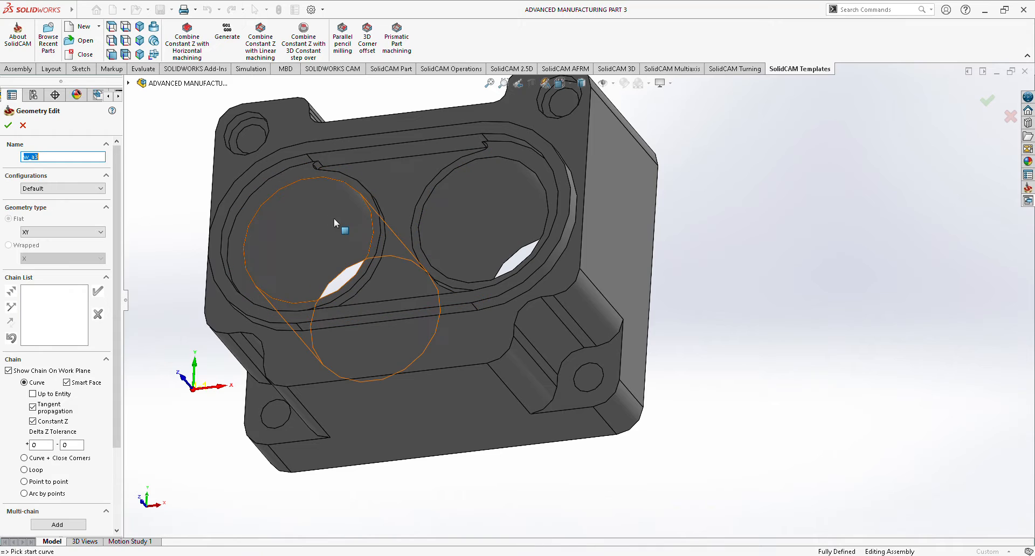
{"action": "left_click", "coordinate": [369, 199]}
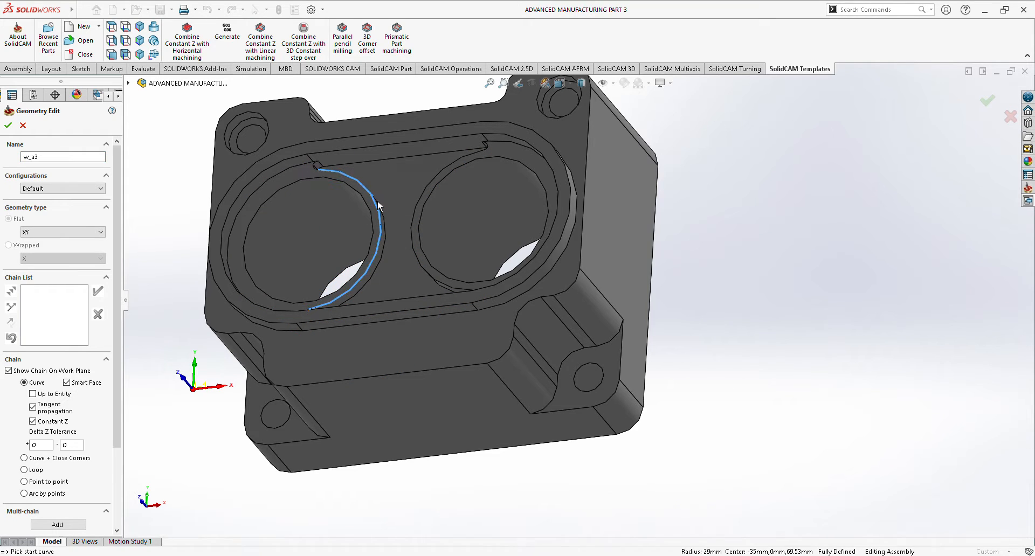
{"action": "left_click", "coordinate": [264, 80]}
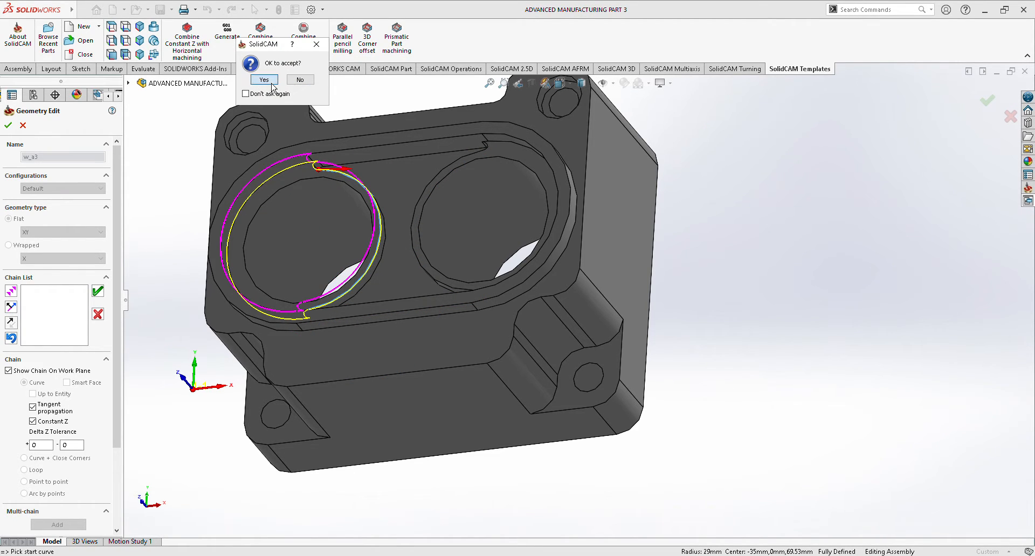
{"action": "middle_click_drag", "start_coordinate": [789, 178], "coordinate": [848, 186]}
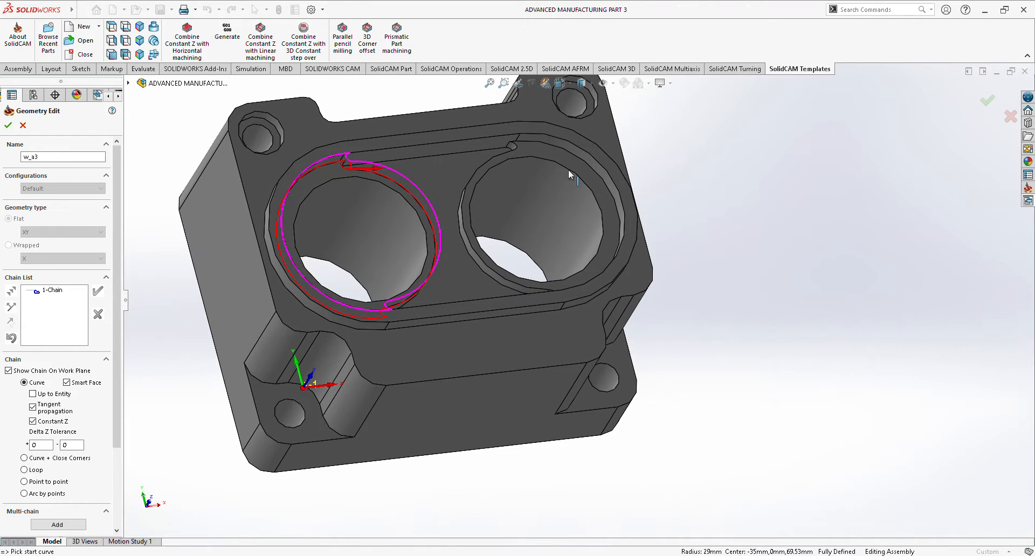
{"action": "left_click", "coordinate": [474, 195]}
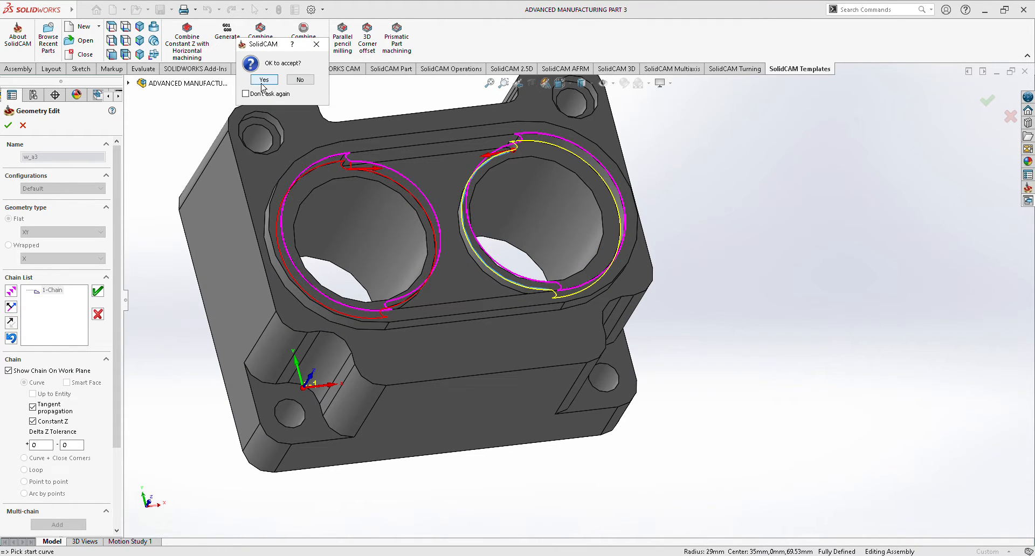
{"action": "left_click", "coordinate": [253, 82]}
Add the contour of the central recess between the two bores as the third chain and accept the working area.
{"action": "middle_click_drag", "start_coordinate": [891, 167], "coordinate": [839, 188]}
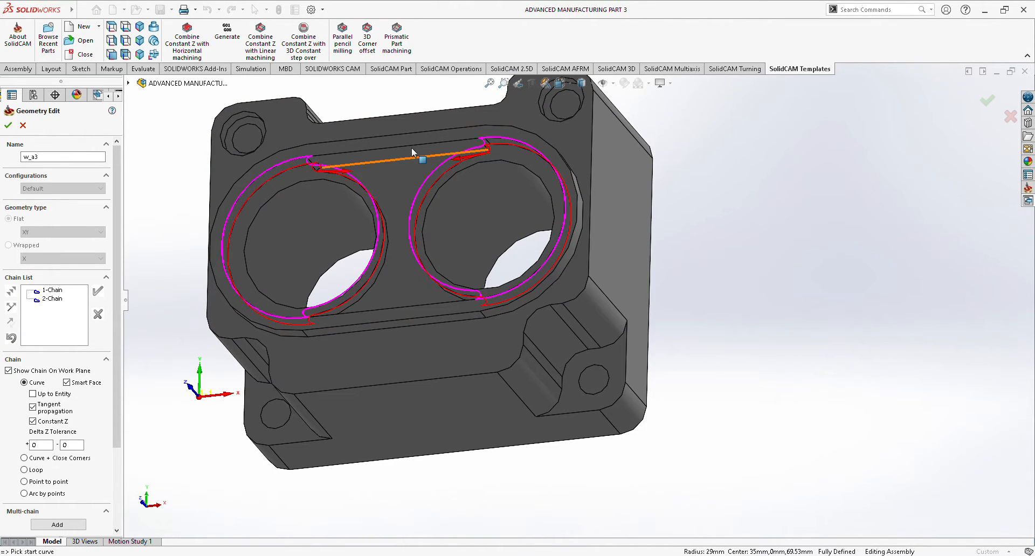
{"action": "left_click", "coordinate": [391, 233]}
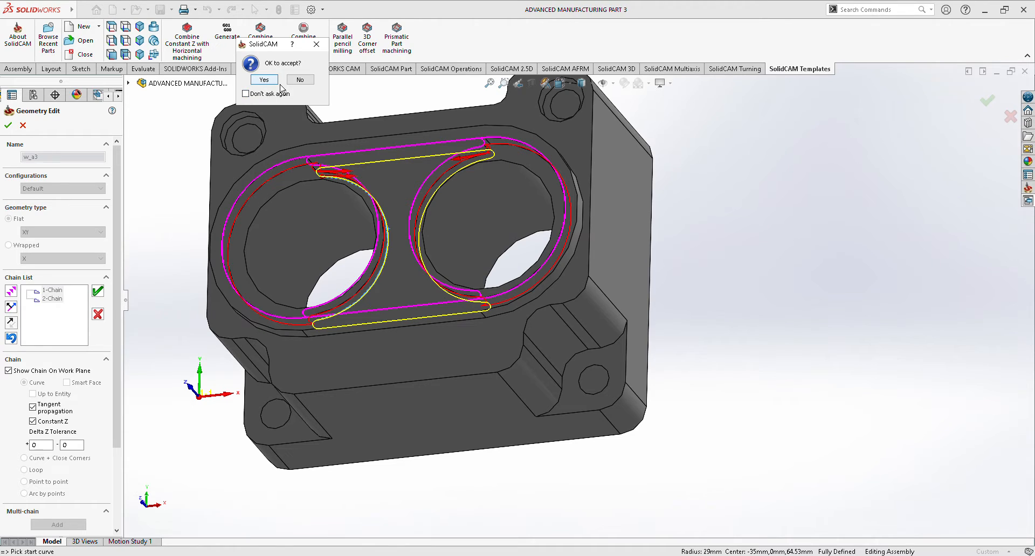
{"action": "left_click", "coordinate": [264, 80]}
{"action": "middle_click_drag", "start_coordinate": [807, 208], "coordinate": [876, 209]}
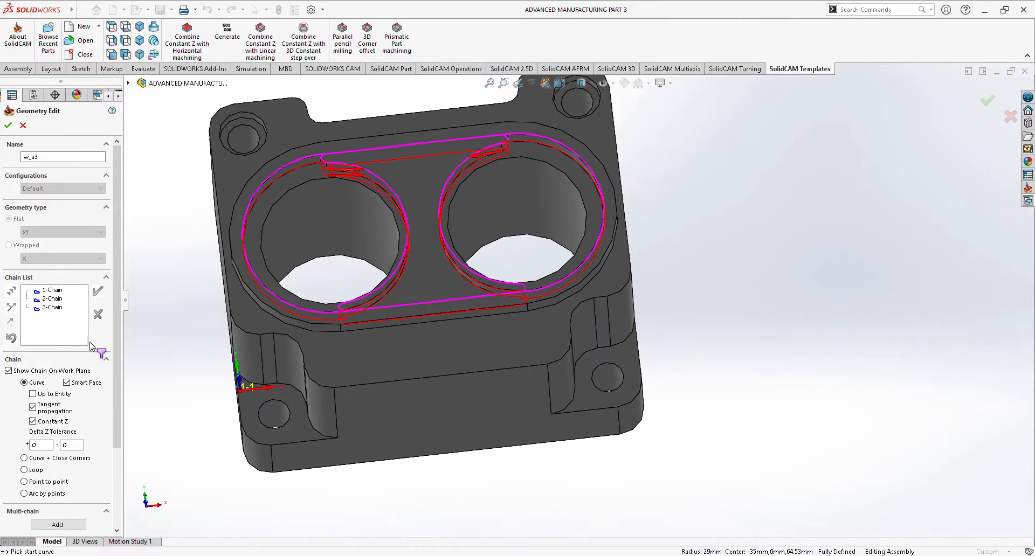
{"action": "left_click", "coordinate": [8, 125]}
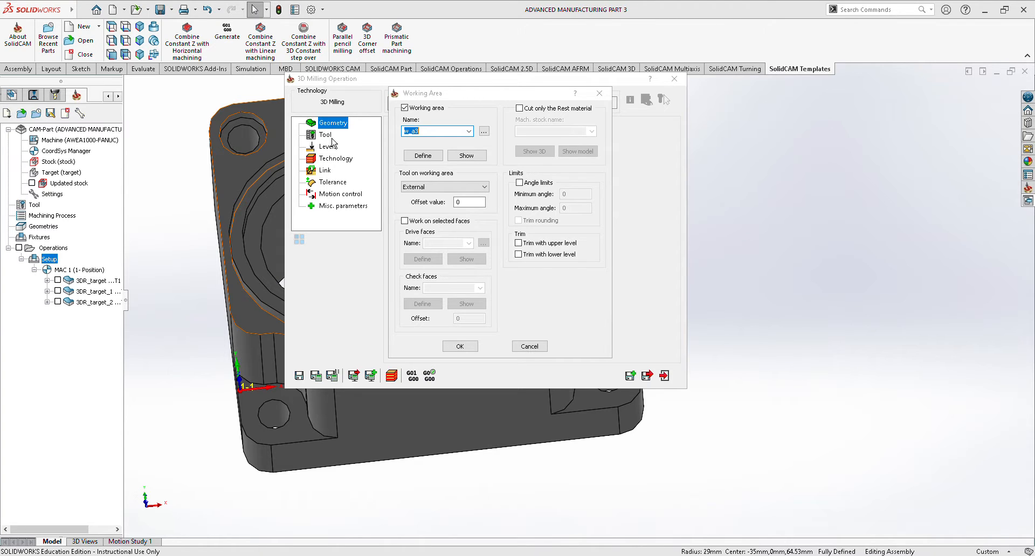
{"action": "left_click", "coordinate": [460, 346]}
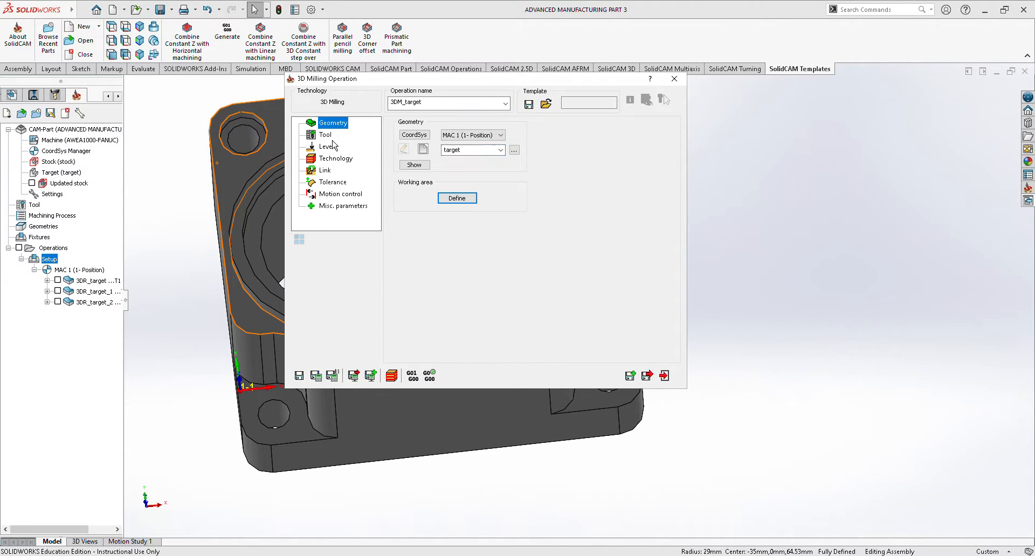
Assign tool 3, the 2.25 mm end mill, to the recess milling operation.
{"action": "left_click", "coordinate": [325, 135]}
{"action": "left_click", "coordinate": [456, 272]}
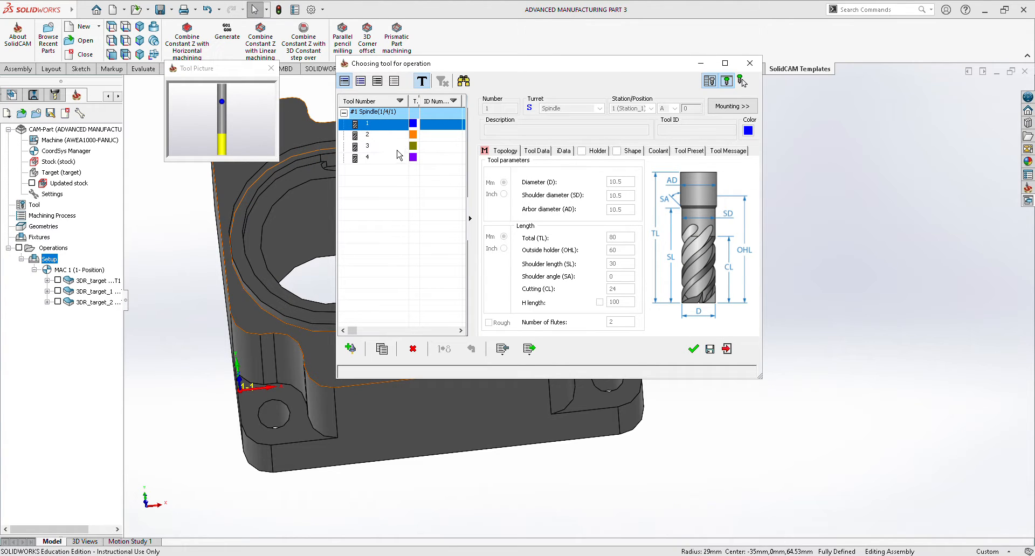
{"action": "left_click", "coordinate": [389, 146]}
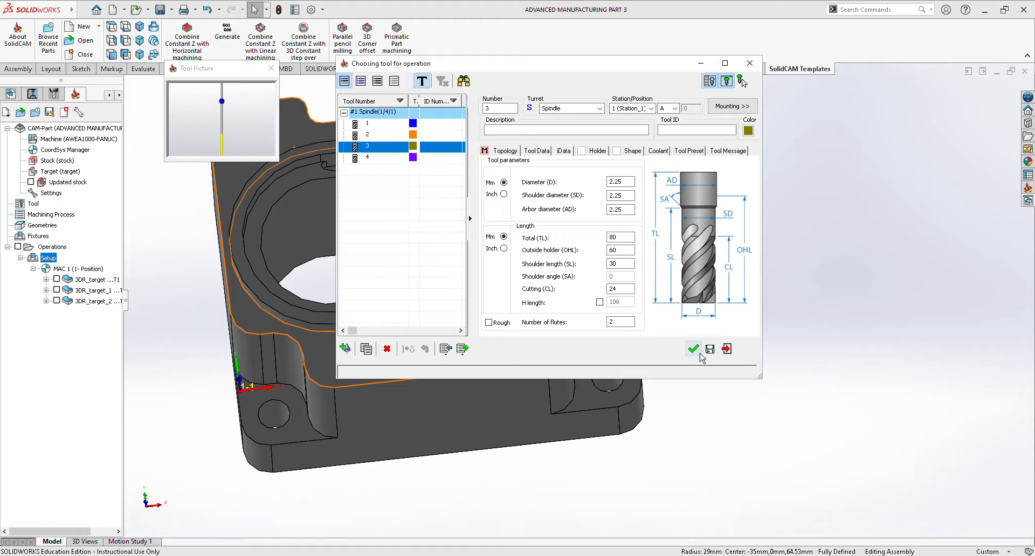
{"action": "left_click", "coordinate": [700, 355]}
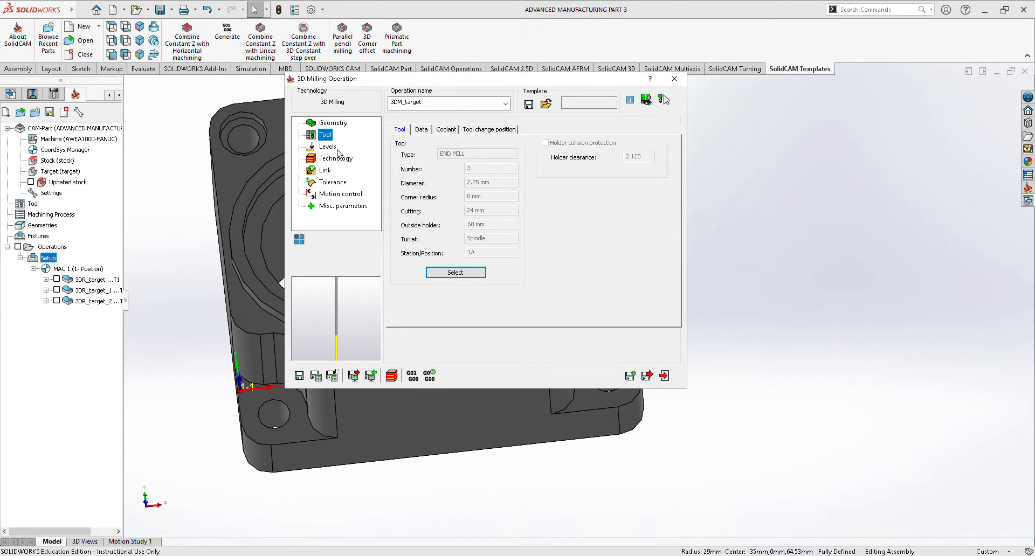
Set the upper level to -6.67 from the edge inside the oval rim and the lower level to -11.67 from the central recess edge.
{"action": "left_click", "coordinate": [337, 150]}
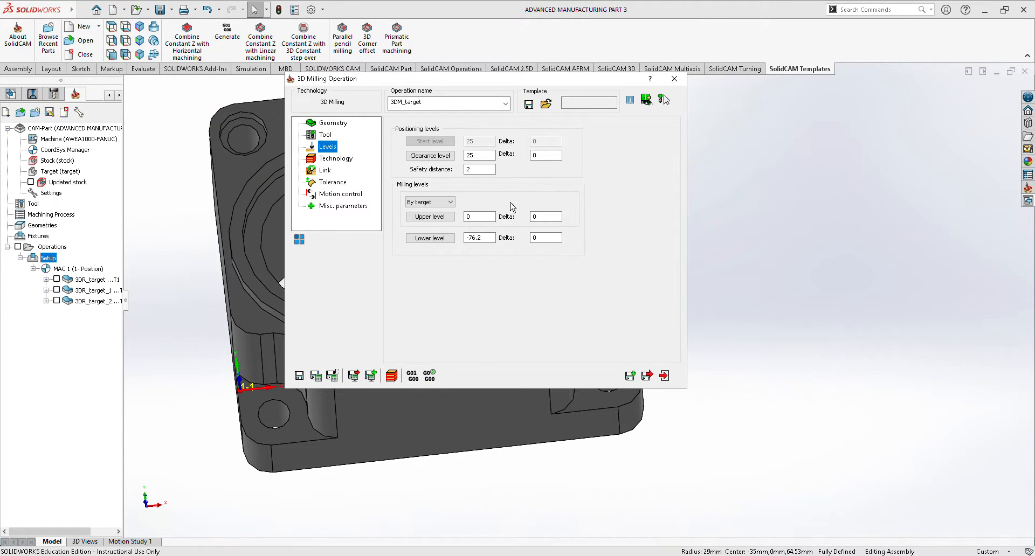
{"action": "left_click", "coordinate": [440, 217]}
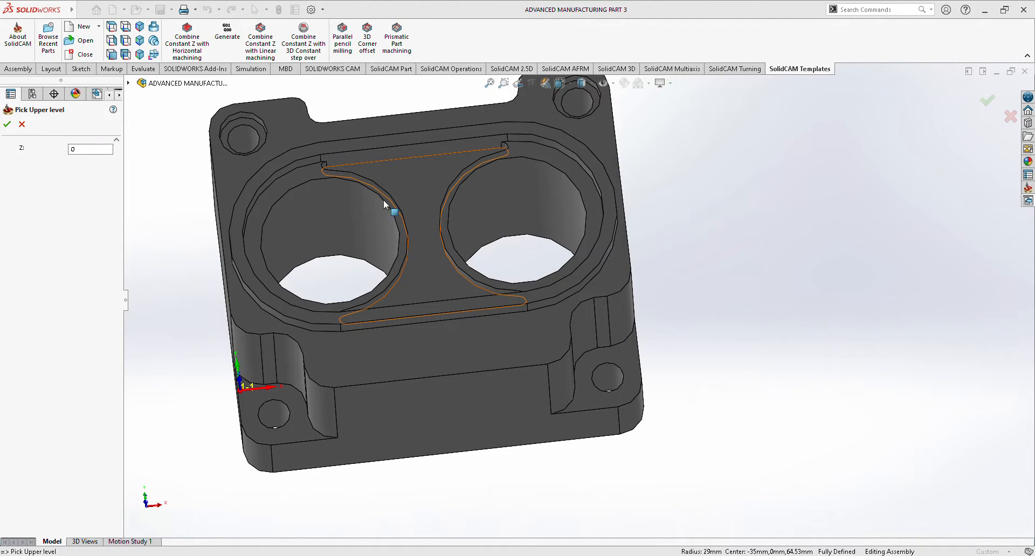
{"action": "left_click", "coordinate": [300, 166]}
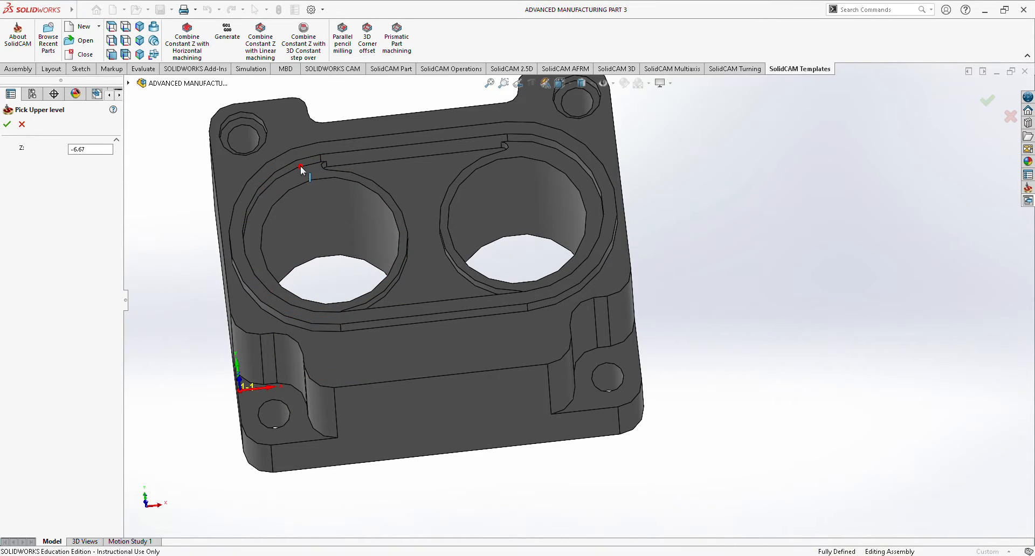
{"action": "left_click", "coordinate": [7, 124]}
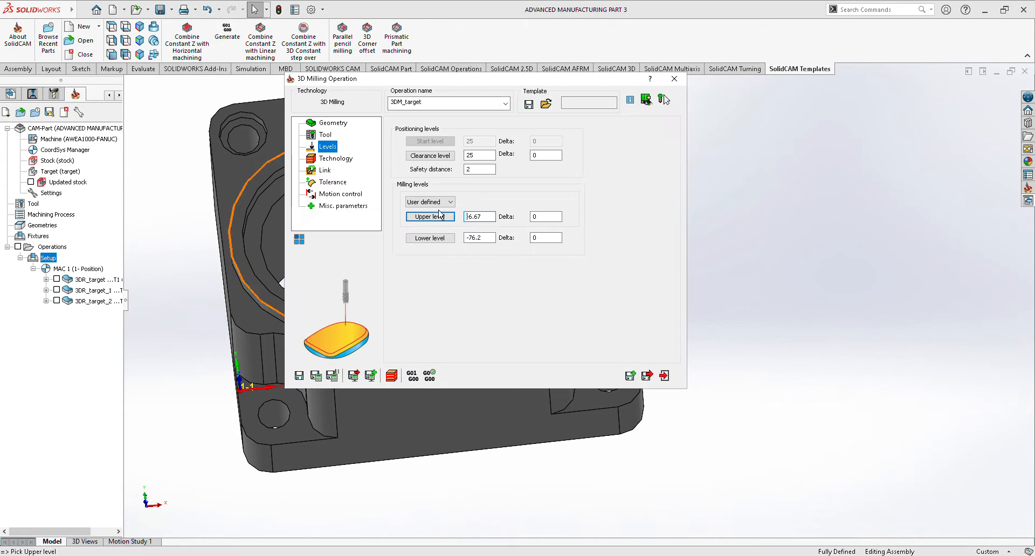
{"action": "left_click", "coordinate": [432, 238]}
{"action": "middle_click_drag", "start_coordinate": [733, 296], "coordinate": [590, 276]}
{"action": "left_click", "coordinate": [392, 238]}
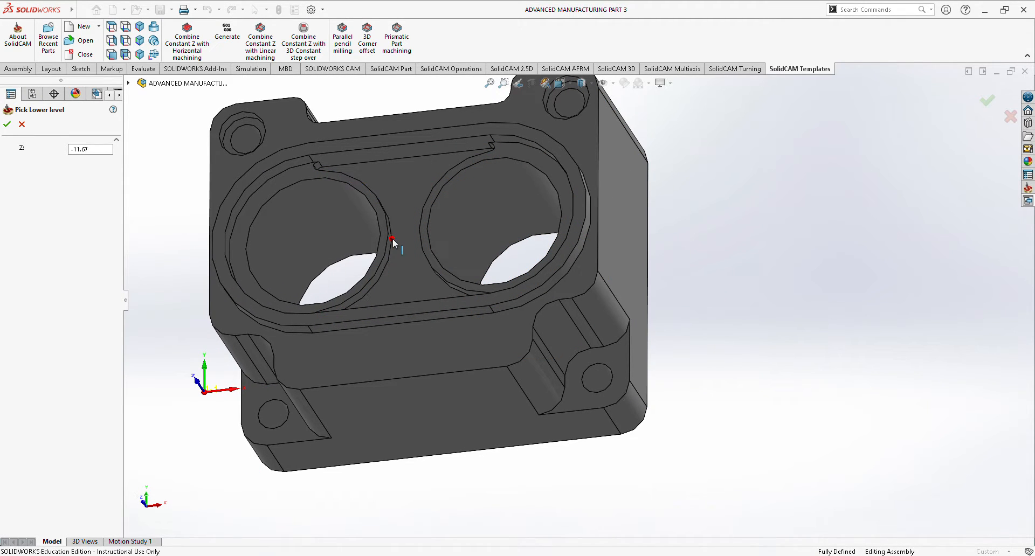
{"action": "left_click", "coordinate": [7, 124]}
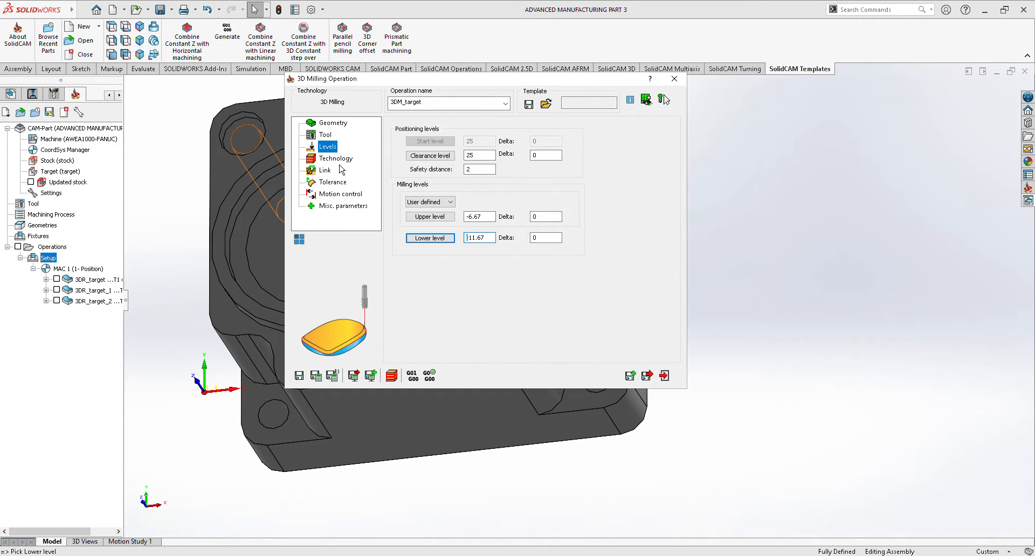
Set the recess operation's rough strategy to Contour, then save and close the operation.
{"action": "left_click", "coordinate": [339, 159]}
{"action": "left_click", "coordinate": [484, 148]}
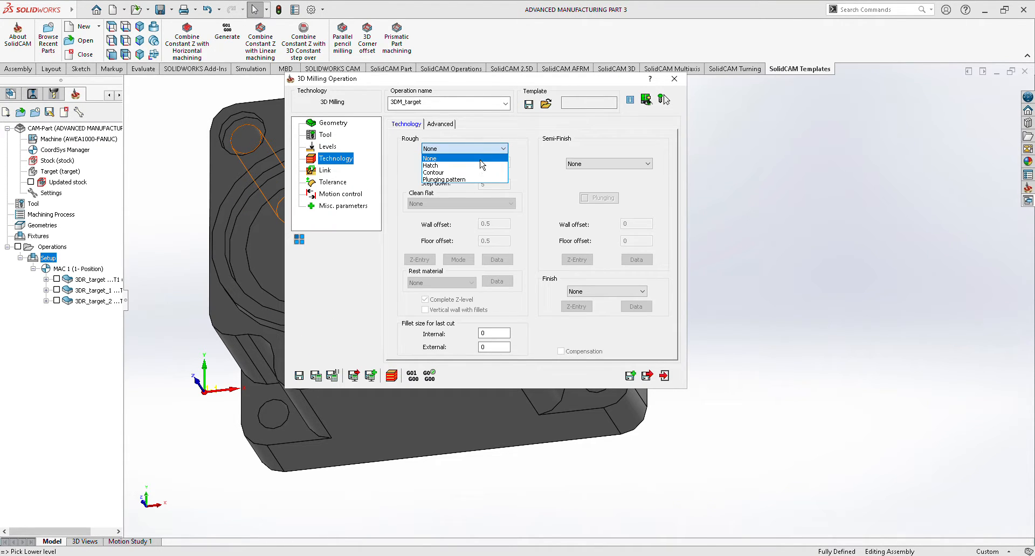
{"action": "left_click", "coordinate": [463, 172]}
{"action": "left_click", "coordinate": [647, 376]}
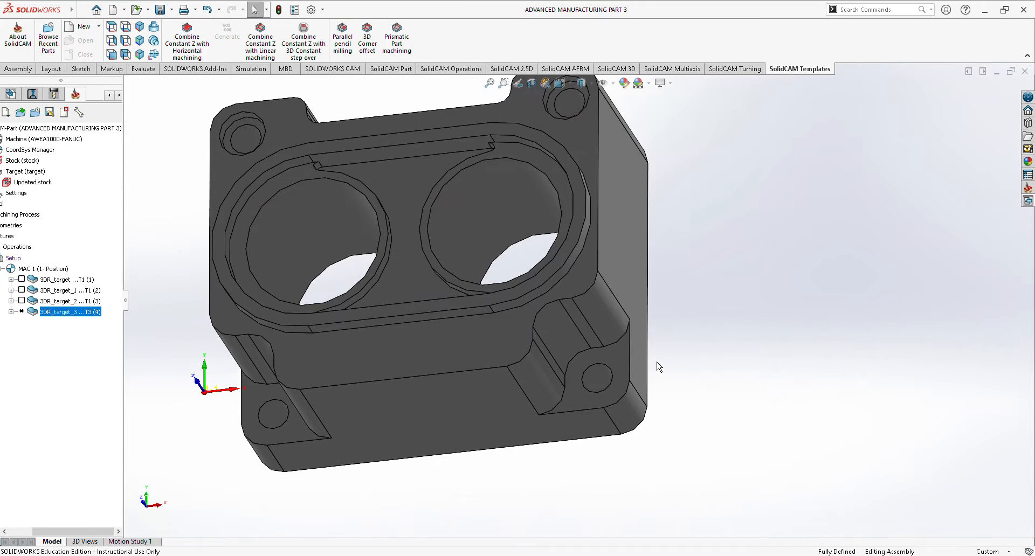
Calculate the tool path of the inner recess milling operation.
{"action": "right_click", "coordinate": [91, 324]}
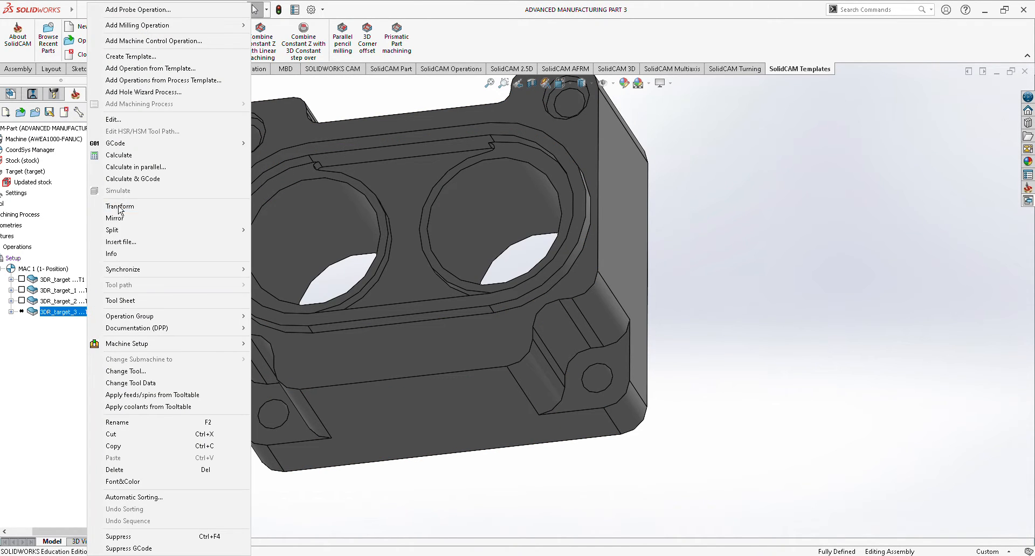
{"action": "left_click", "coordinate": [120, 155]}
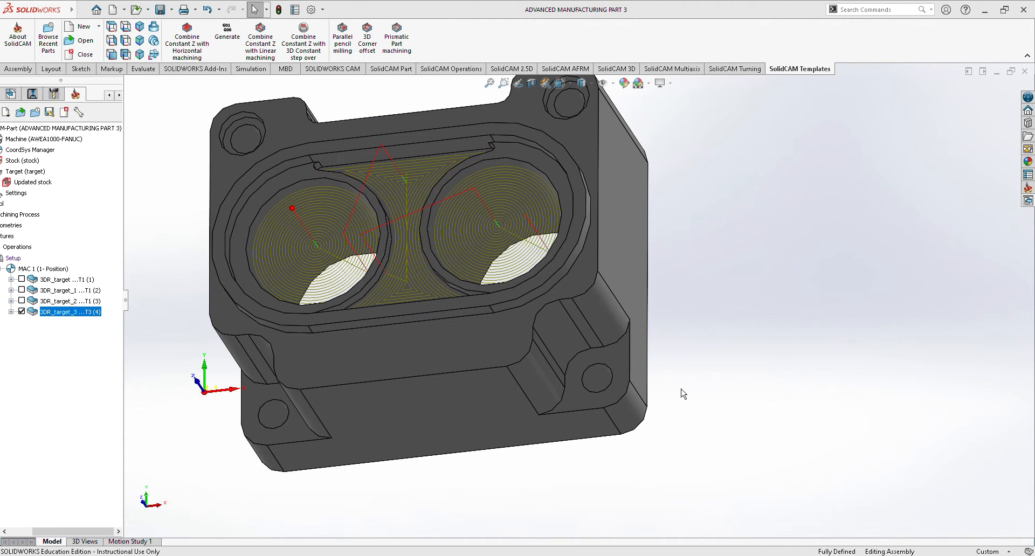
{"action": "middle_click_drag", "start_coordinate": [755, 397], "coordinate": [788, 343]}
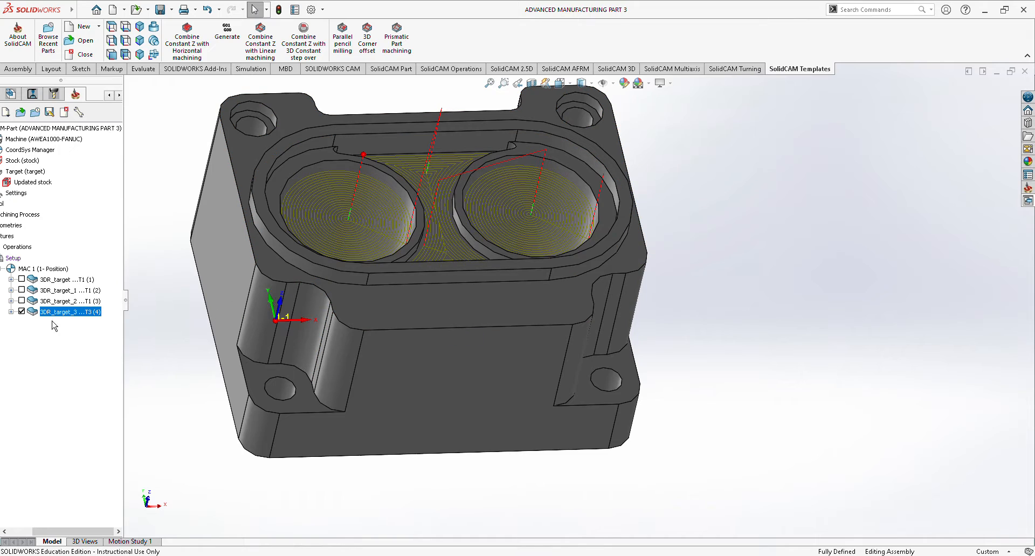
Simulate the recess operation as rest material after the operation, inspect the inner recesses, and close the simulation.
{"action": "right_click", "coordinate": [84, 322]}
{"action": "left_click", "coordinate": [121, 195]}
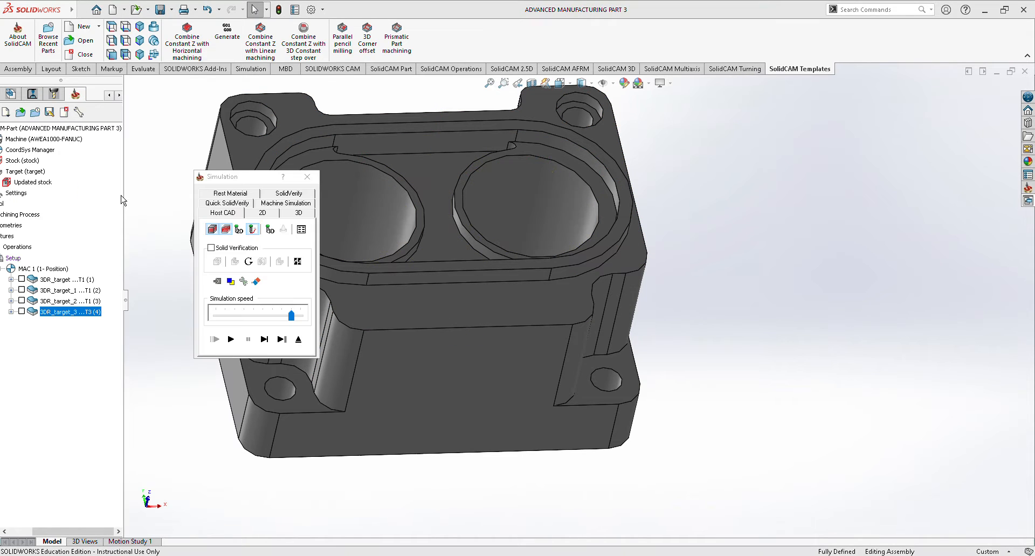
{"action": "left_click", "coordinate": [246, 203]}
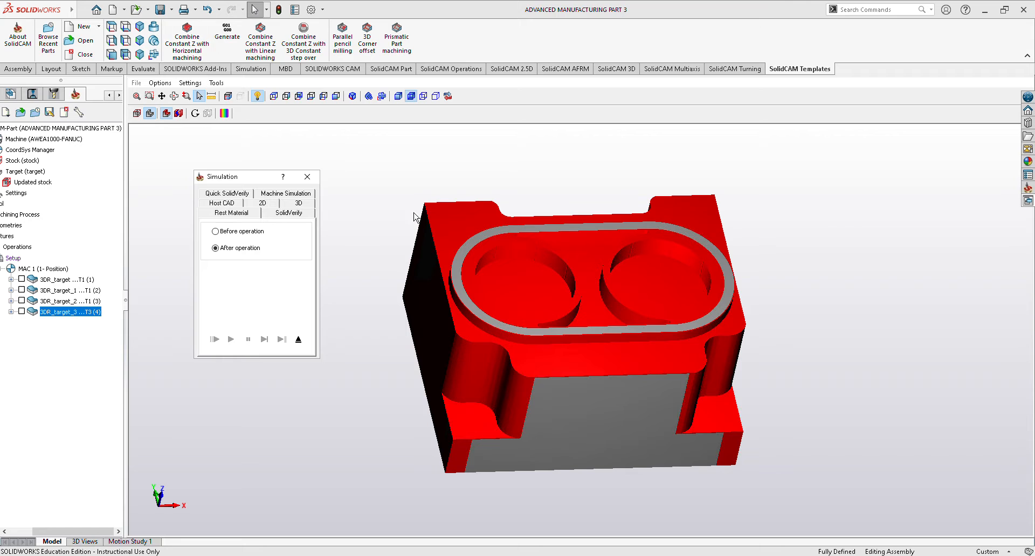
{"action": "middle_click_drag", "start_coordinate": [813, 356], "coordinate": [690, 336]}
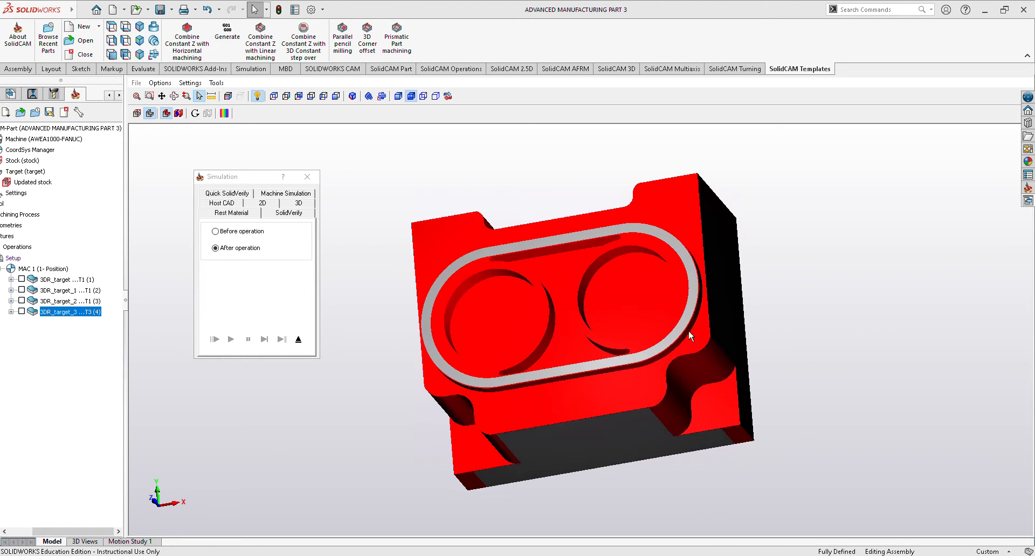
{"action": "scroll", "coordinate": [709, 286], "scroll_direction": "up", "scroll_amount": 3}
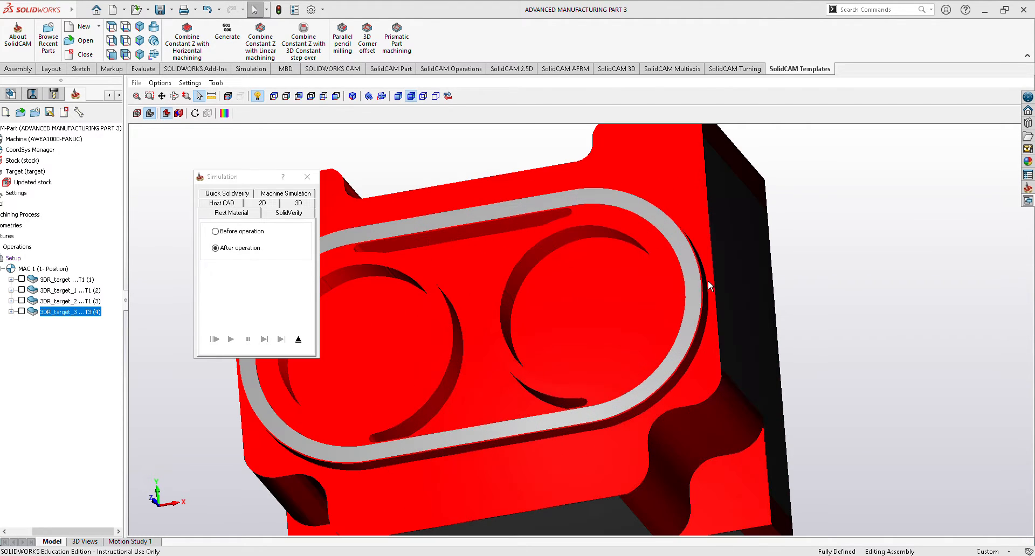
{"action": "middle_click_drag", "start_coordinate": [726, 279], "coordinate": [821, 268]}
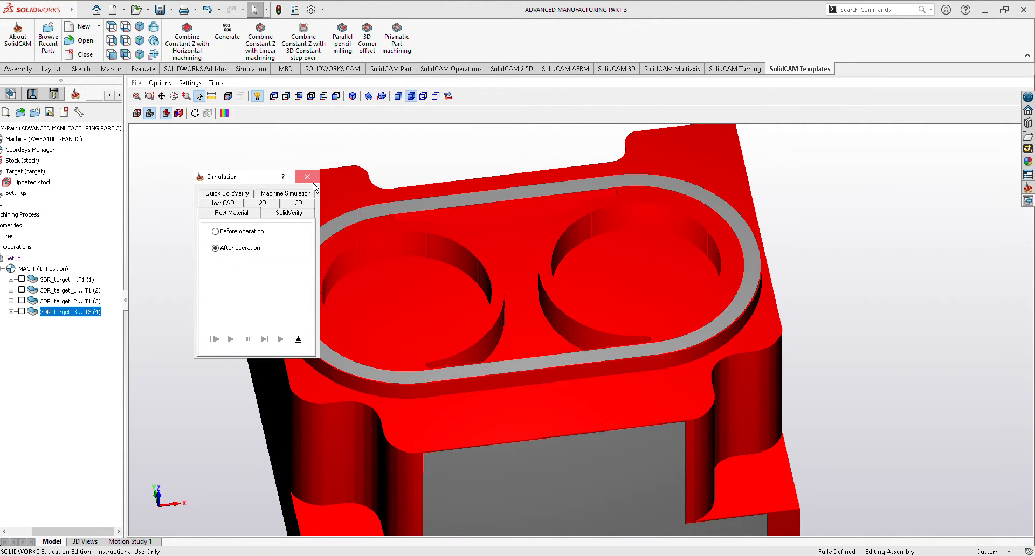
{"action": "left_click", "coordinate": [307, 177]}
Add a new 3D Milling operation to the setup for the two bores.
{"action": "scroll", "coordinate": [489, 316], "scroll_direction": "down", "scroll_amount": 2}
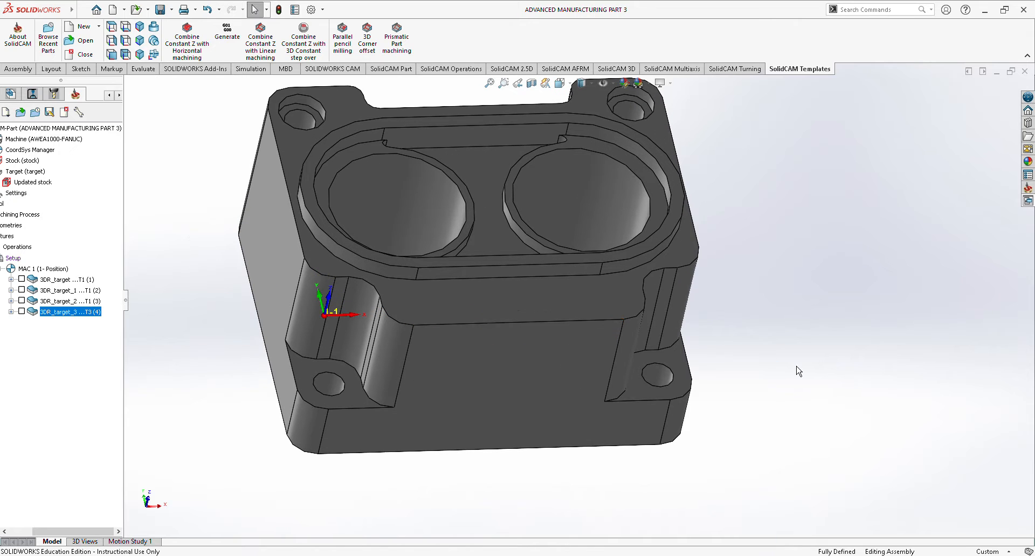
{"action": "scroll", "coordinate": [750, 357], "scroll_direction": "up", "scroll_amount": 1}
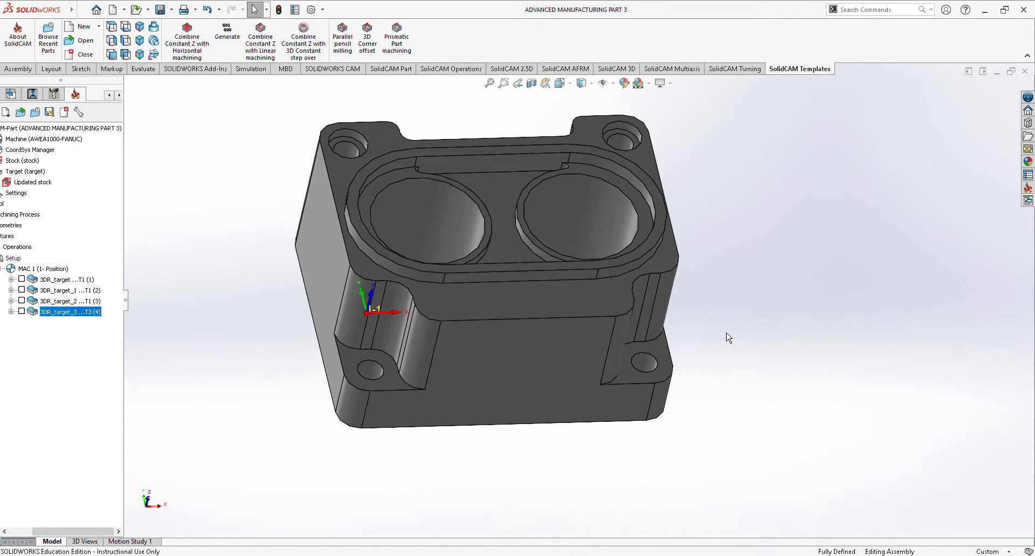
{"action": "middle_click_drag", "start_coordinate": [804, 342], "coordinate": [804, 456]}
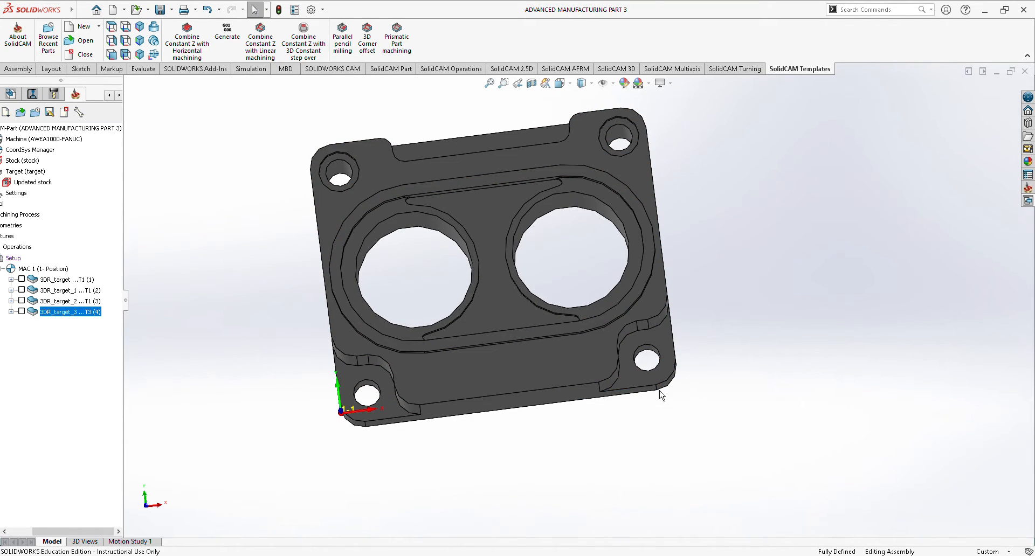
{"action": "middle_click_drag", "start_coordinate": [719, 478], "coordinate": [713, 372]}
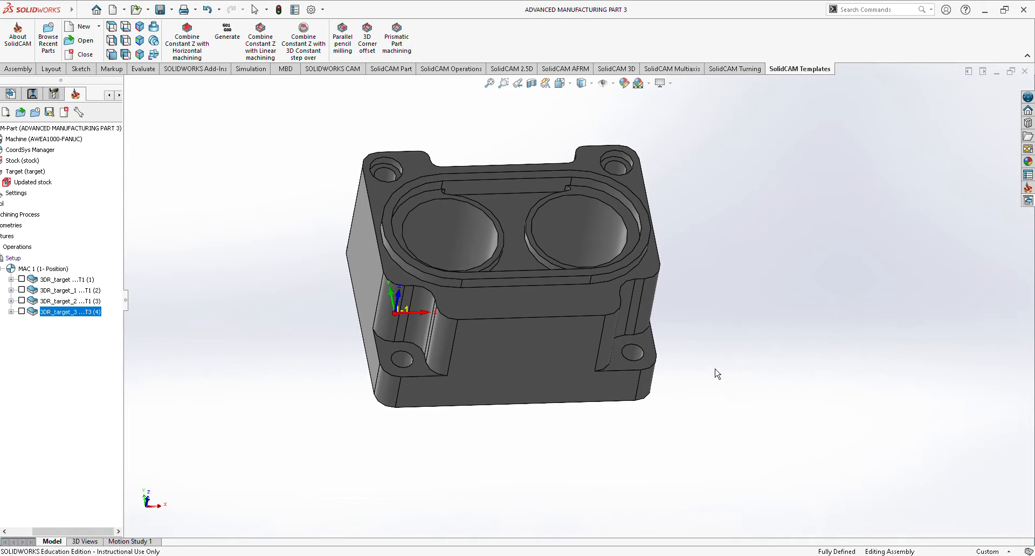
{"action": "left_click_drag", "start_coordinate": [97, 532], "coordinate": [61, 539]}
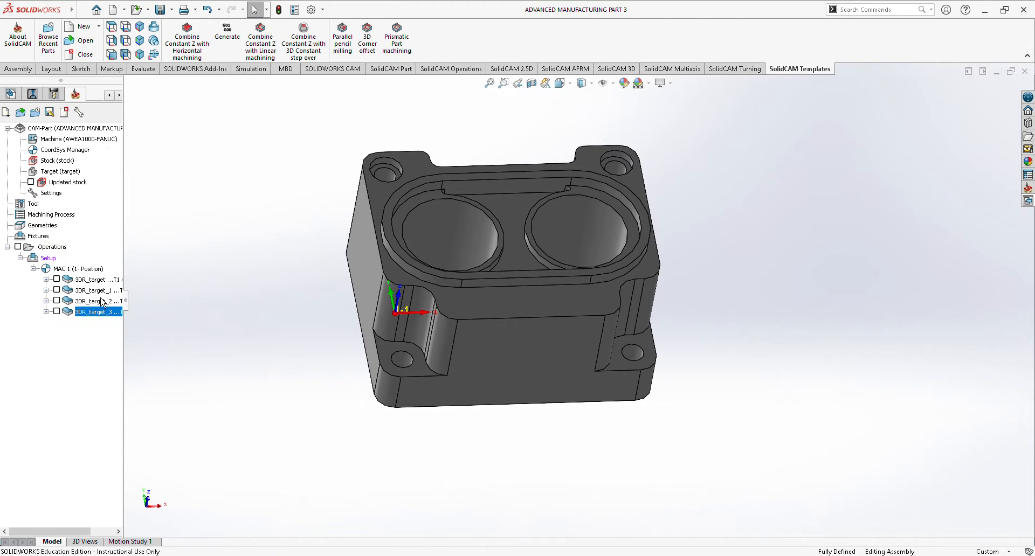
{"action": "right_click", "coordinate": [48, 258]}
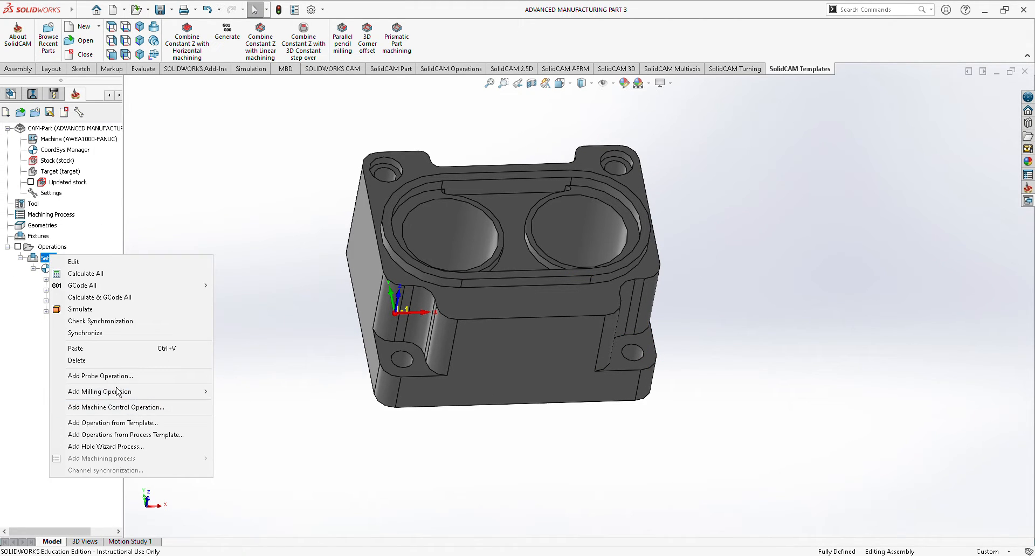
{"action": "mouse_move", "coordinate": [119, 392]}
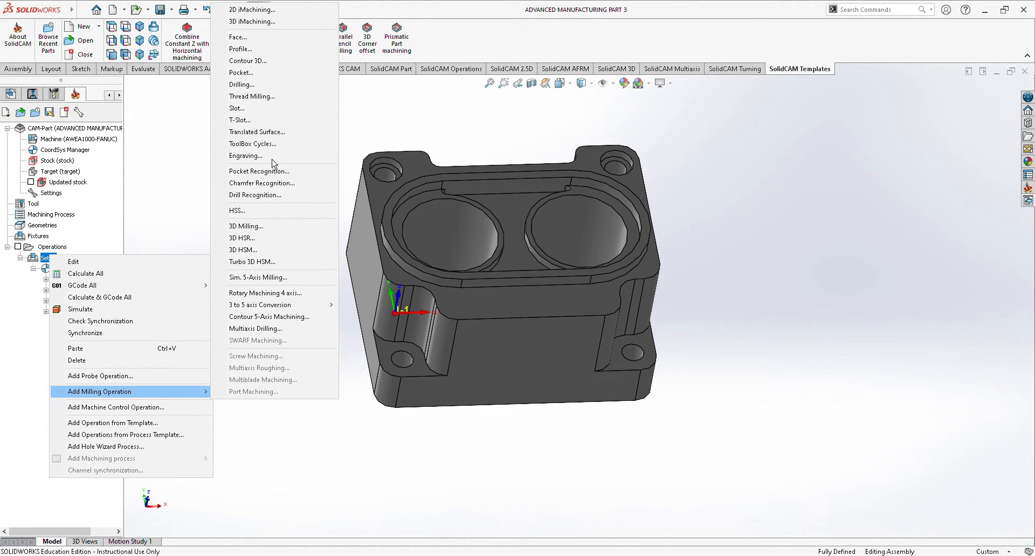
{"action": "left_click", "coordinate": [269, 227]}
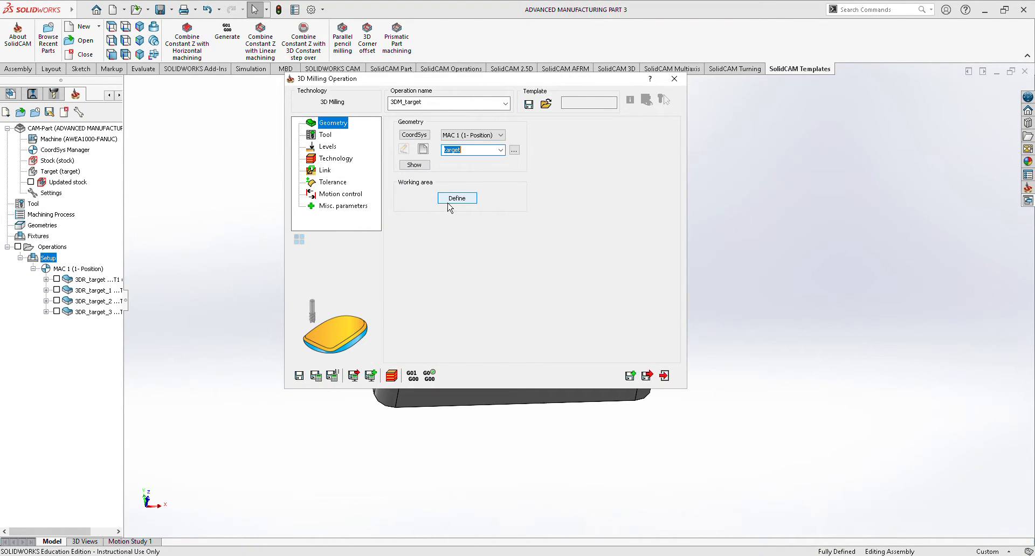
Define the working area w_a4 from the bottom circular edges of both bores as two chains and accept it.
{"action": "left_click", "coordinate": [455, 199]}
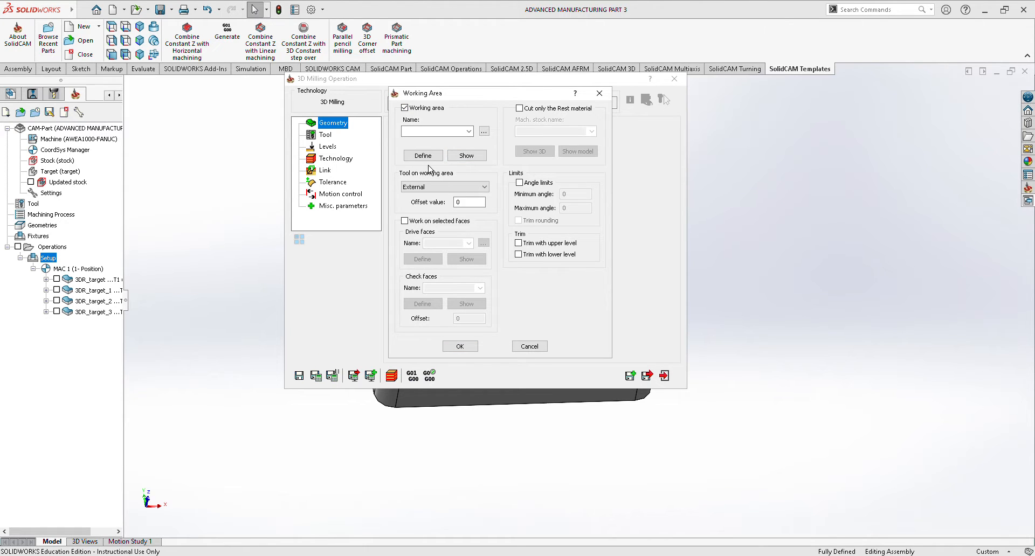
{"action": "left_click", "coordinate": [424, 156]}
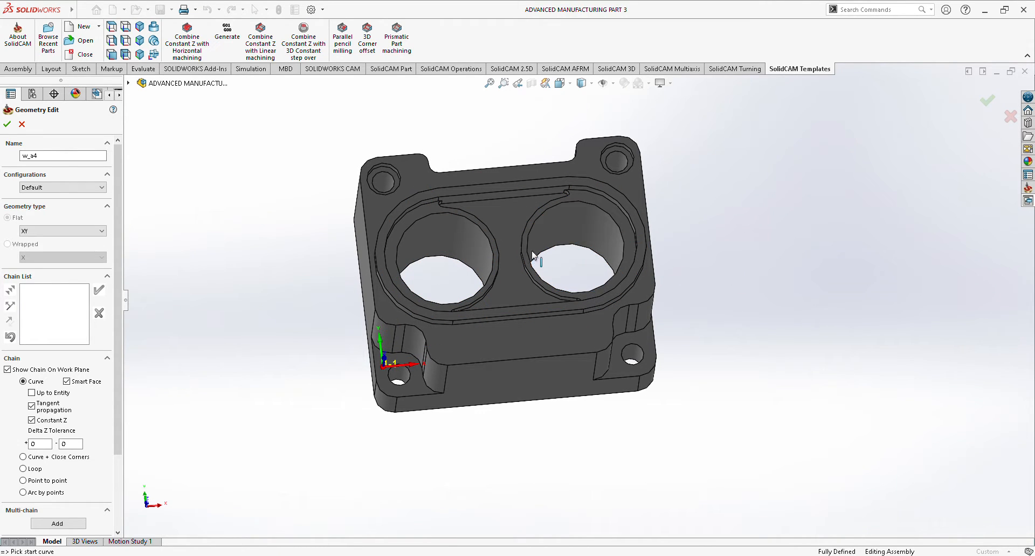
{"action": "left_click", "coordinate": [439, 261]}
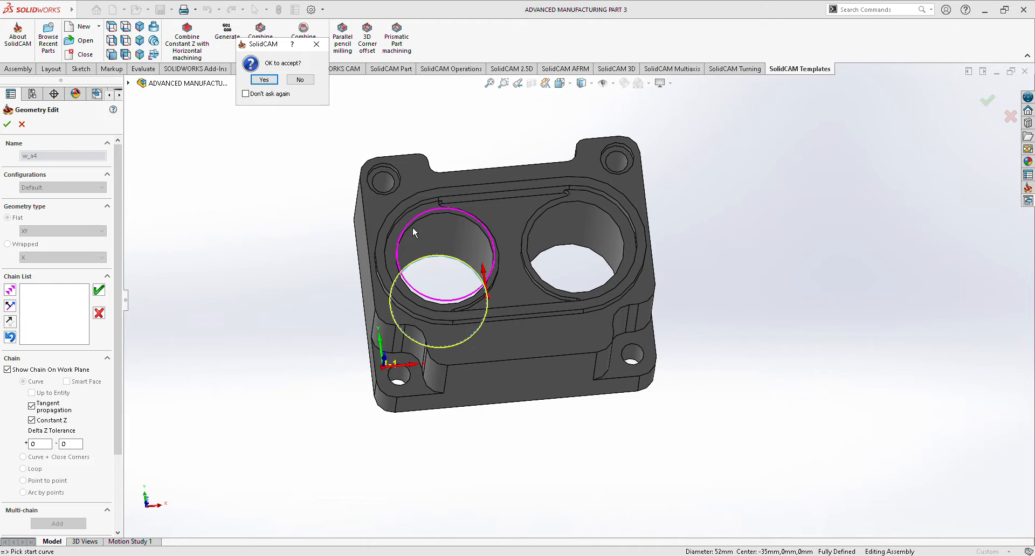
{"action": "left_click", "coordinate": [269, 82]}
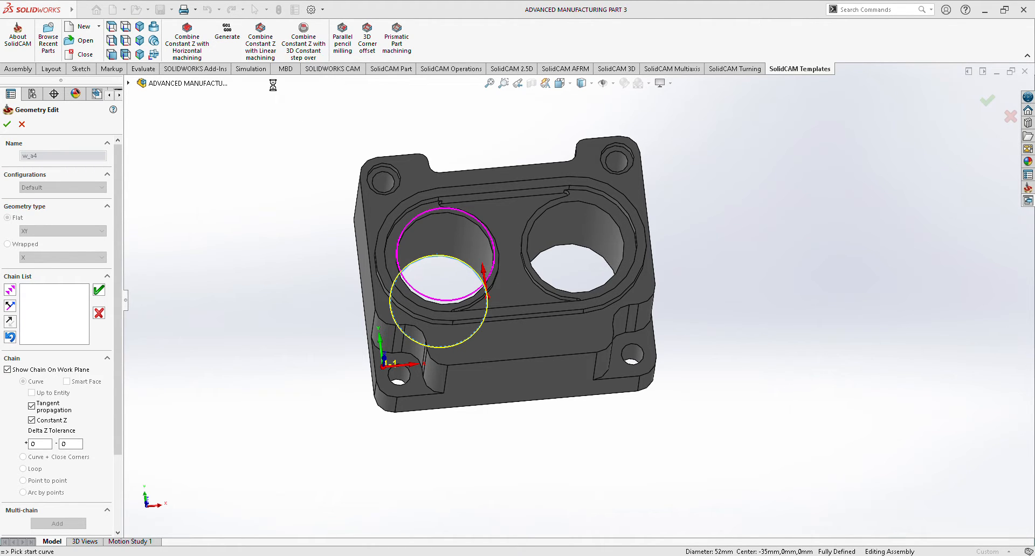
{"action": "middle_click_drag", "start_coordinate": [818, 213], "coordinate": [806, 236]}
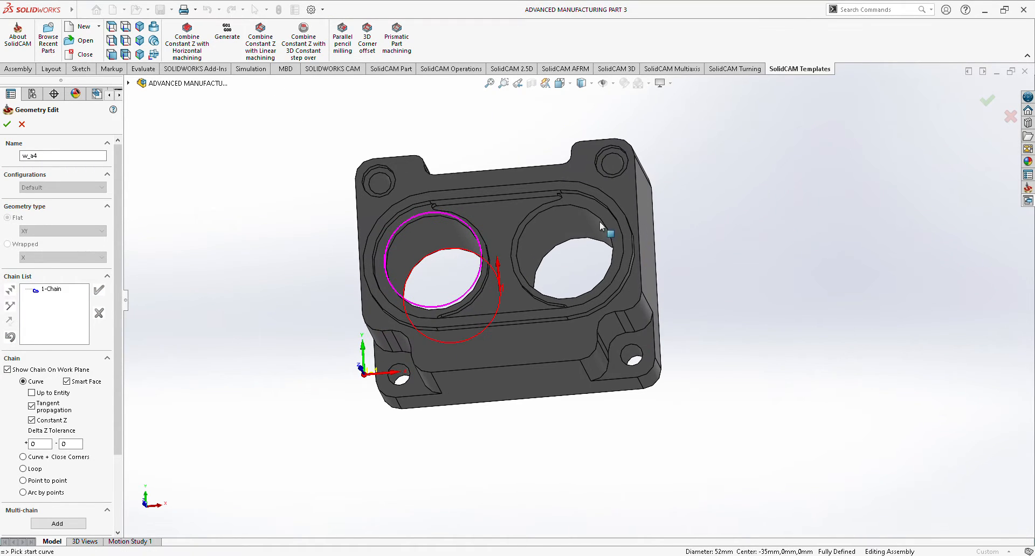
{"action": "left_click", "coordinate": [568, 244]}
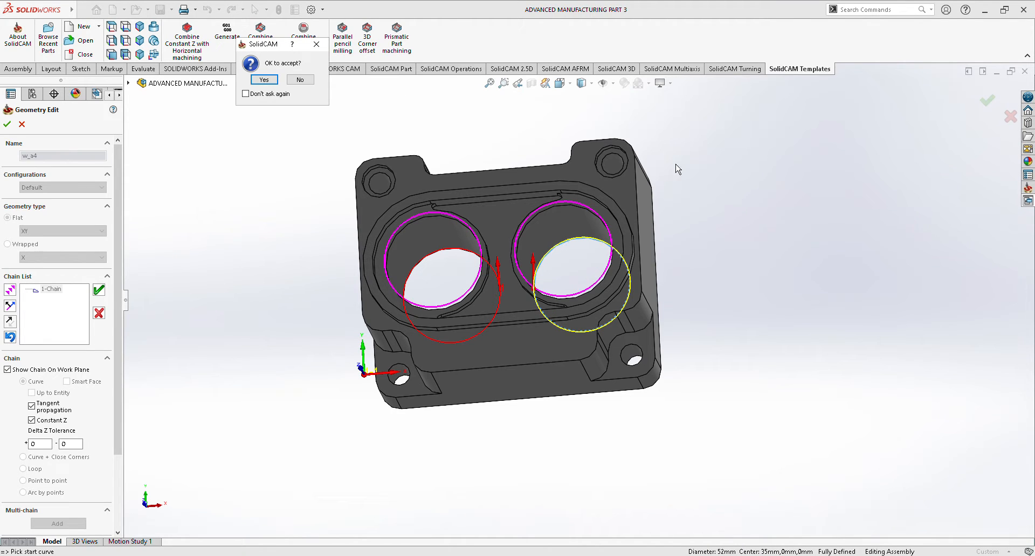
{"action": "left_click", "coordinate": [256, 81]}
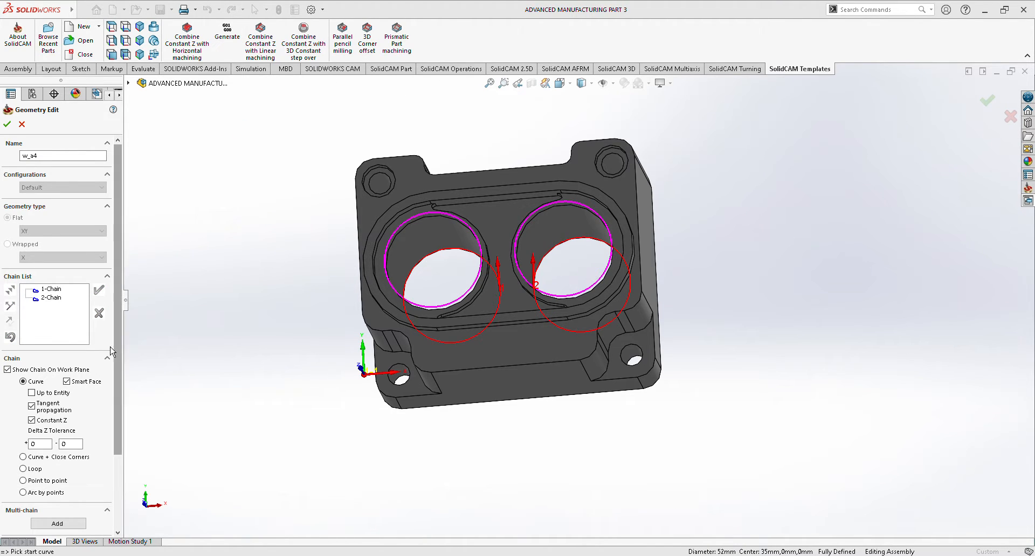
{"action": "left_click", "coordinate": [7, 124]}
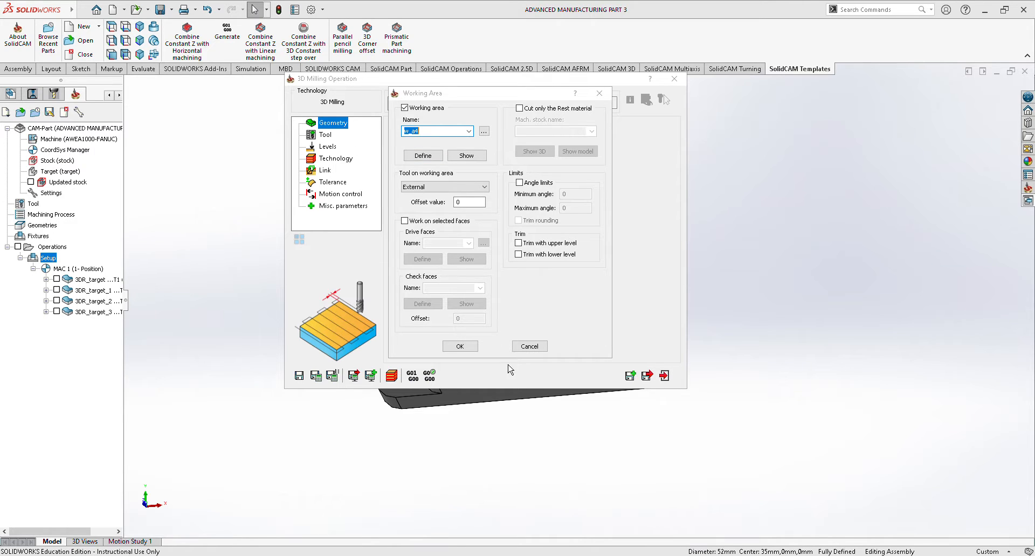
{"action": "left_click", "coordinate": [460, 346]}
Assign tool 1, the 10.5 mm end mill, to the bore milling operation.
{"action": "left_click", "coordinate": [333, 141]}
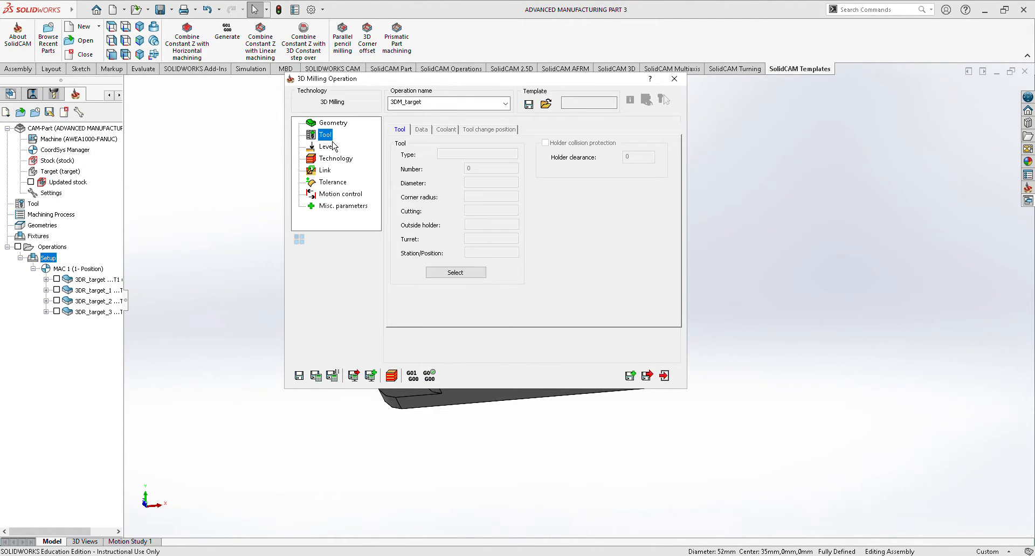
{"action": "left_click", "coordinate": [452, 275]}
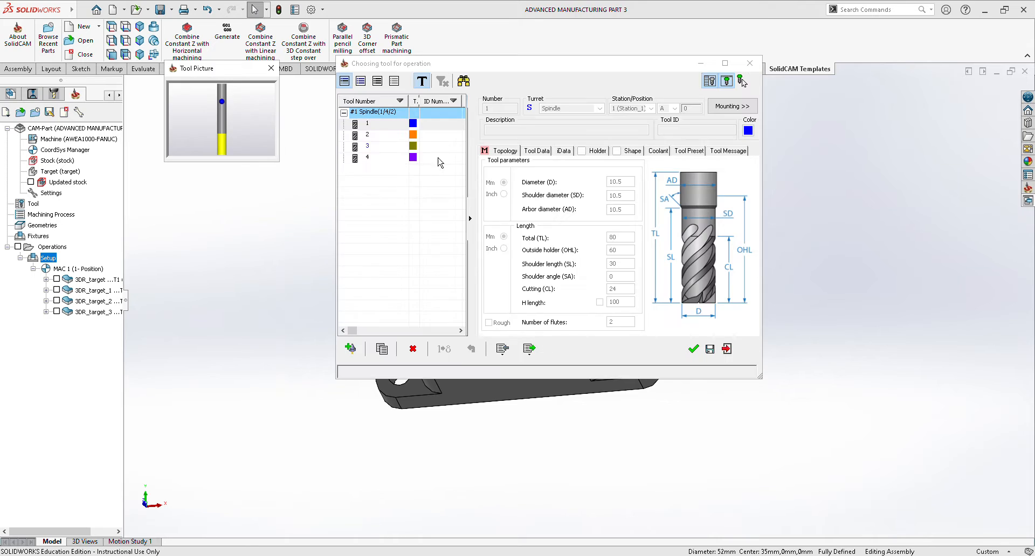
{"action": "left_click", "coordinate": [693, 349]}
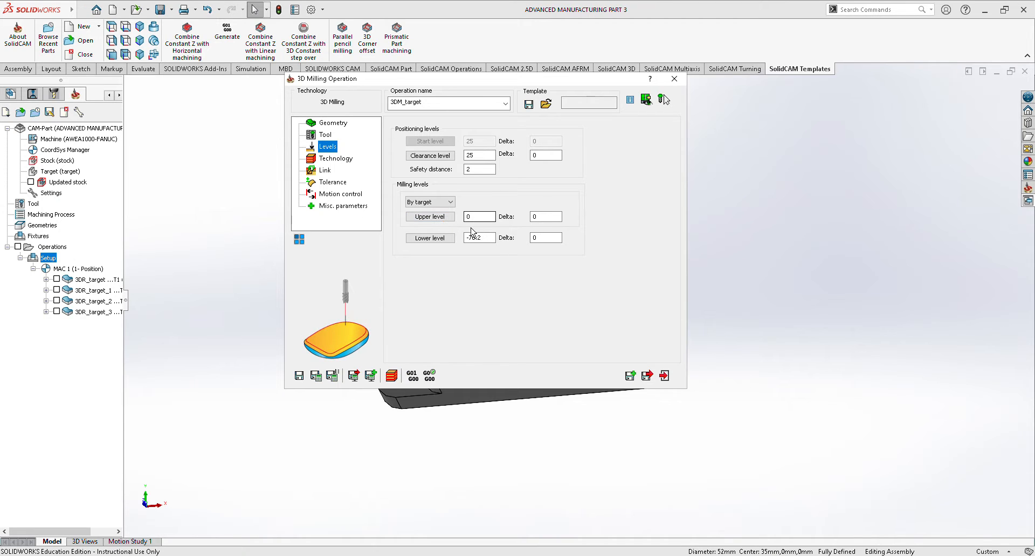
Set the bore operation's lower level to -76.2 from the bottom edge of a bore.
{"action": "left_click", "coordinate": [439, 238]}
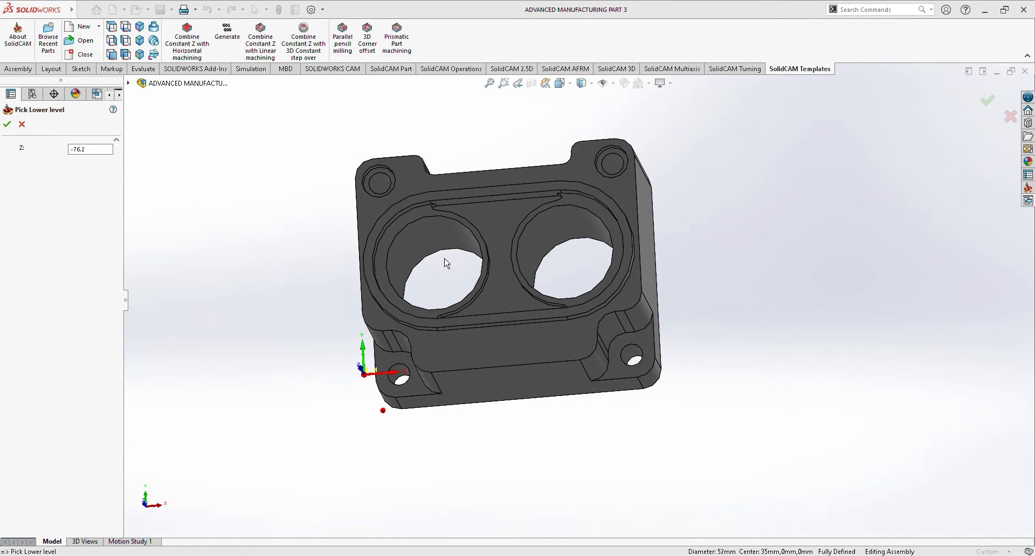
{"action": "left_click", "coordinate": [438, 251]}
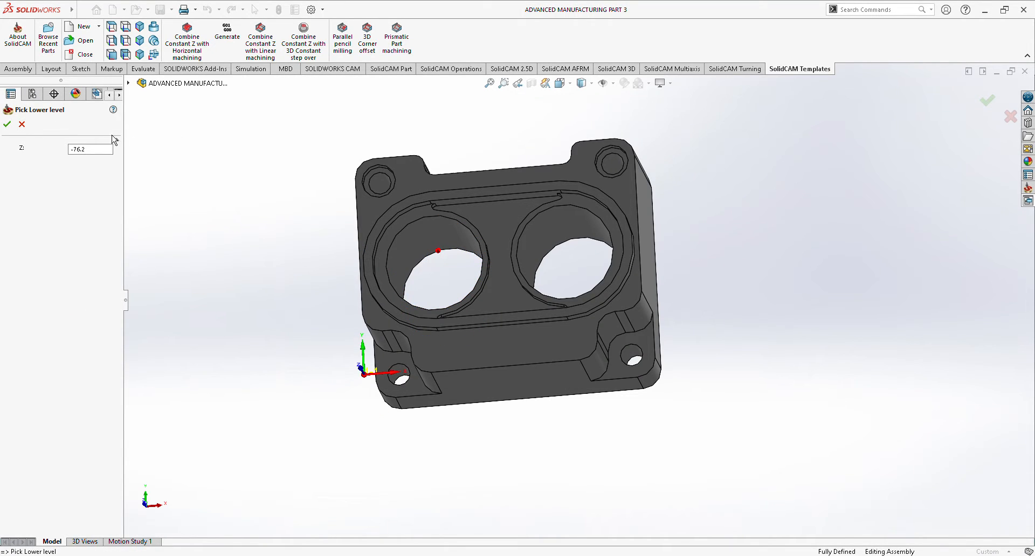
{"action": "left_click", "coordinate": [7, 124]}
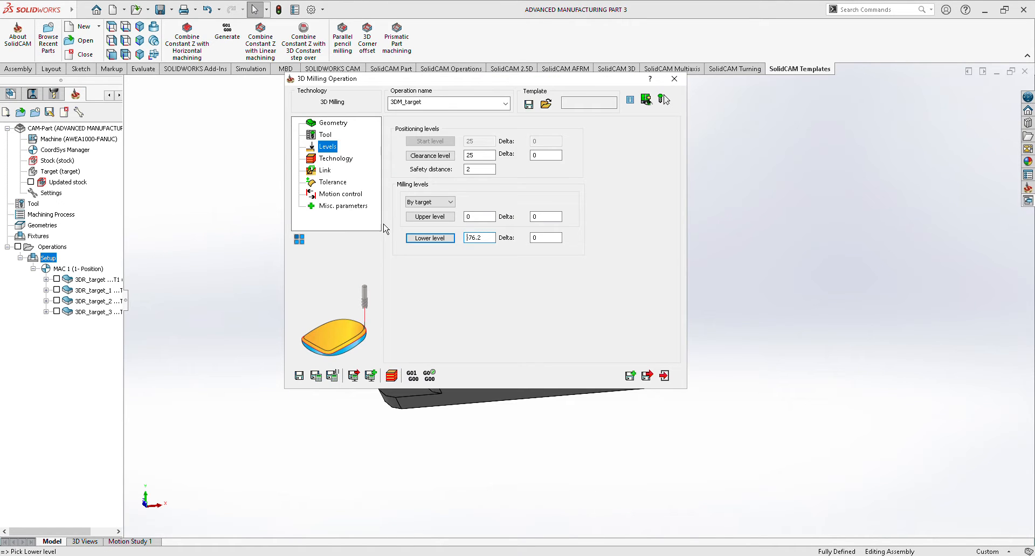
Set the bore operation's rough strategy to Contour, then save and close the operation.
{"action": "left_click", "coordinate": [346, 160]}
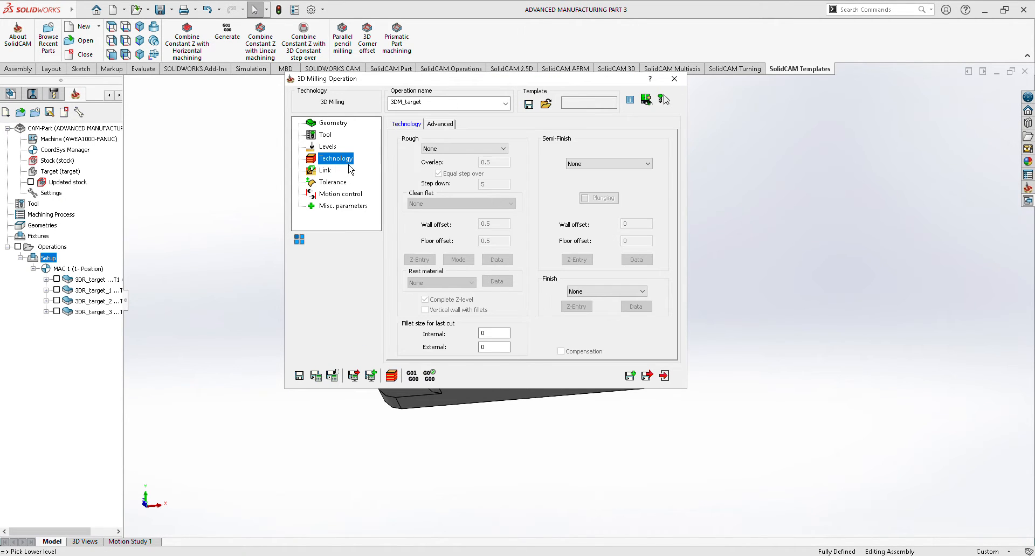
{"action": "left_click", "coordinate": [463, 150]}
{"action": "left_click", "coordinate": [461, 178]}
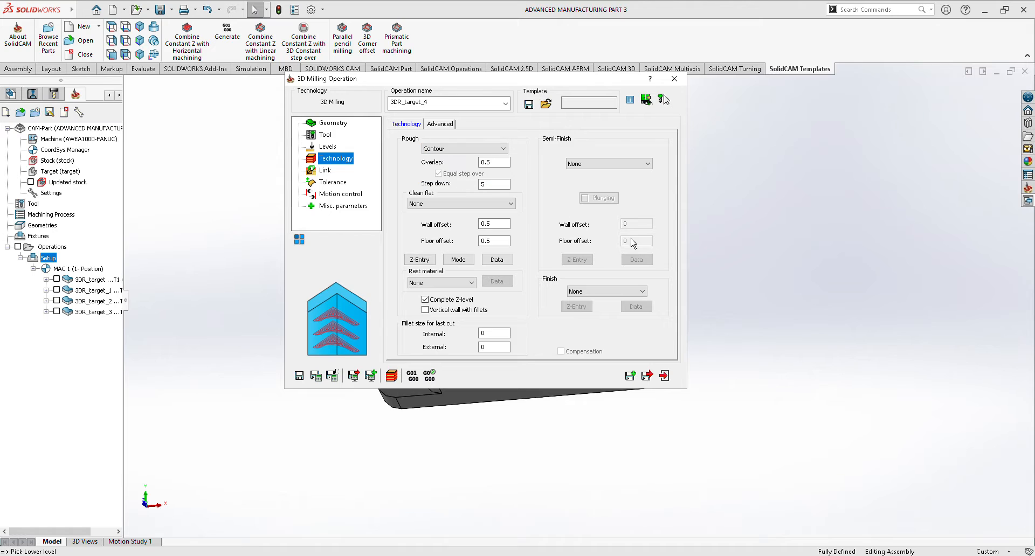
{"action": "left_click", "coordinate": [648, 376]}
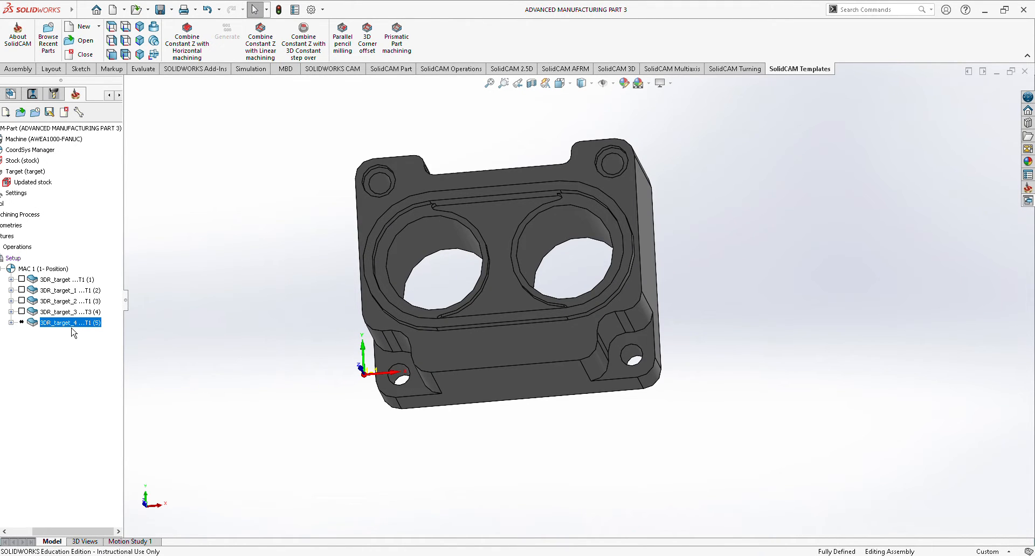
Calculate the tool path of the bore milling operation.
{"action": "right_click", "coordinate": [71, 328]}
{"action": "left_click", "coordinate": [130, 170]}
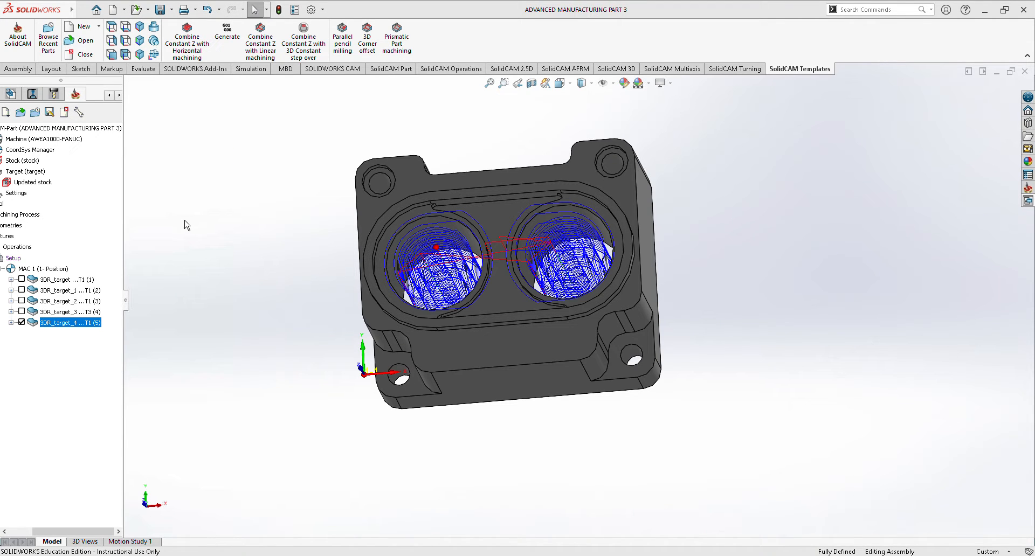
{"action": "middle_click_drag", "start_coordinate": [215, 203], "coordinate": [185, 277]}
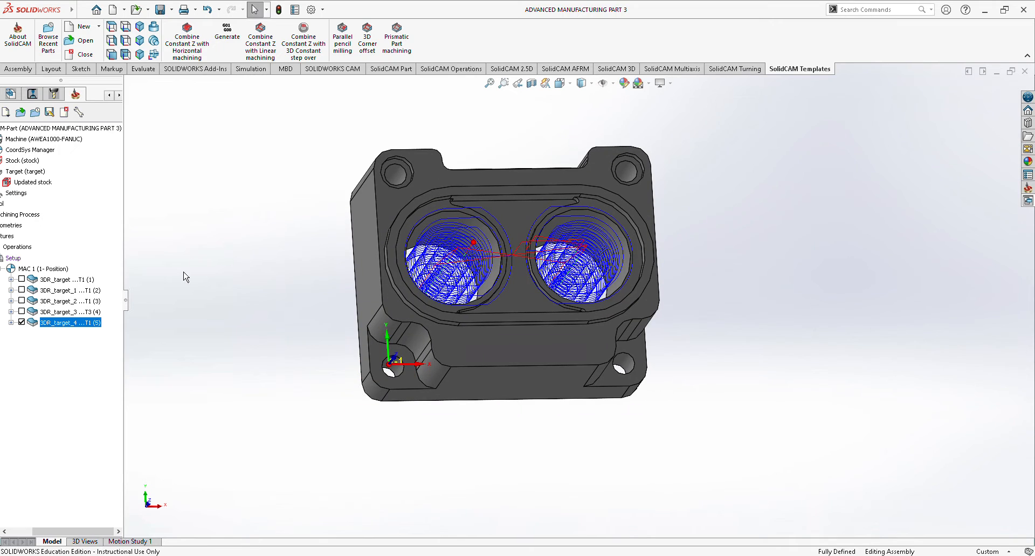
Simulate the rest material after the bore milling operation and examine both bores from several angles, then close the simulation.
{"action": "right_click", "coordinate": [68, 329]}
{"action": "left_click", "coordinate": [132, 200]}
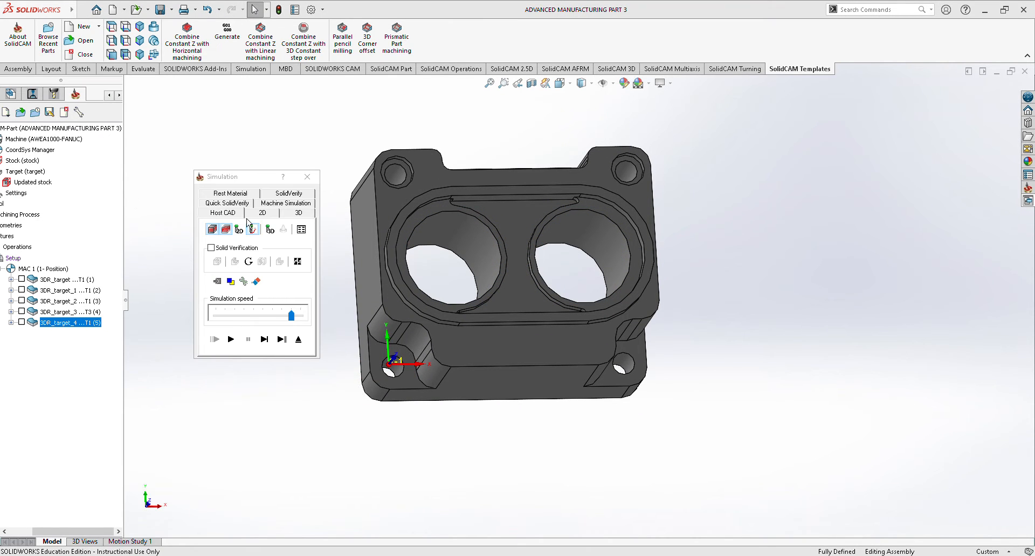
{"action": "left_click", "coordinate": [243, 194]}
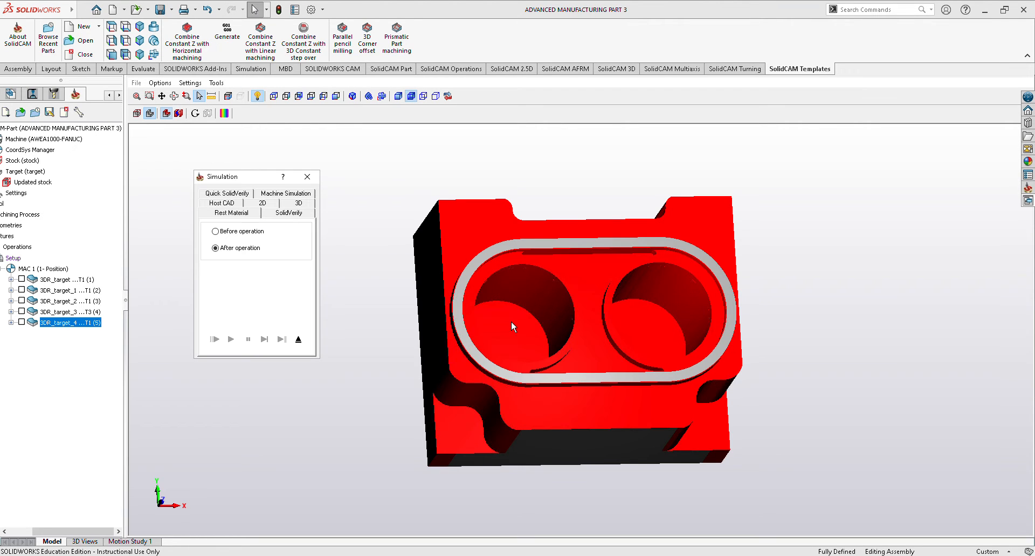
{"action": "middle_click_drag", "start_coordinate": [827, 328], "coordinate": [869, 316]}
{"action": "middle_click_drag", "start_coordinate": [426, 411], "coordinate": [420, 386]}
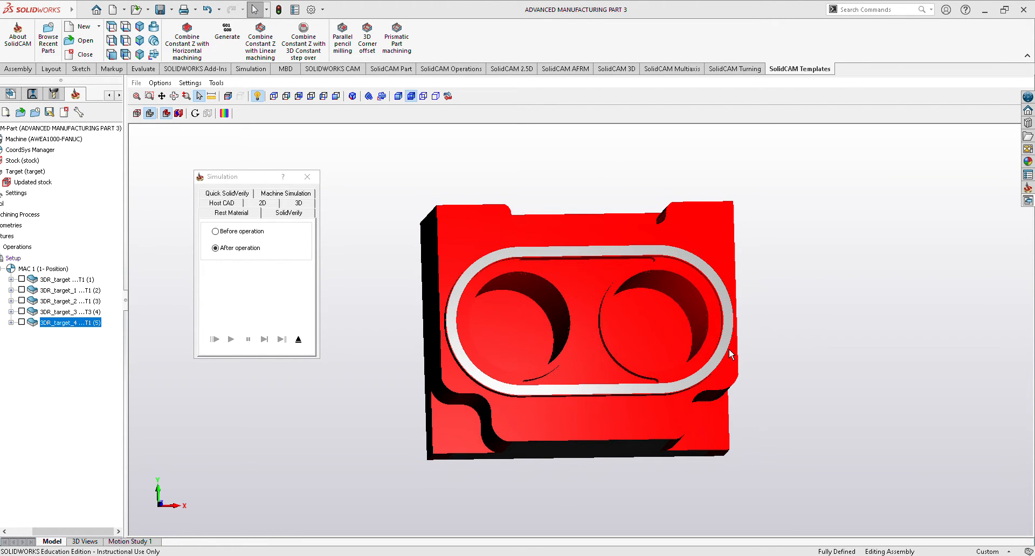
{"action": "middle_click_drag", "start_coordinate": [852, 347], "coordinate": [782, 340]}
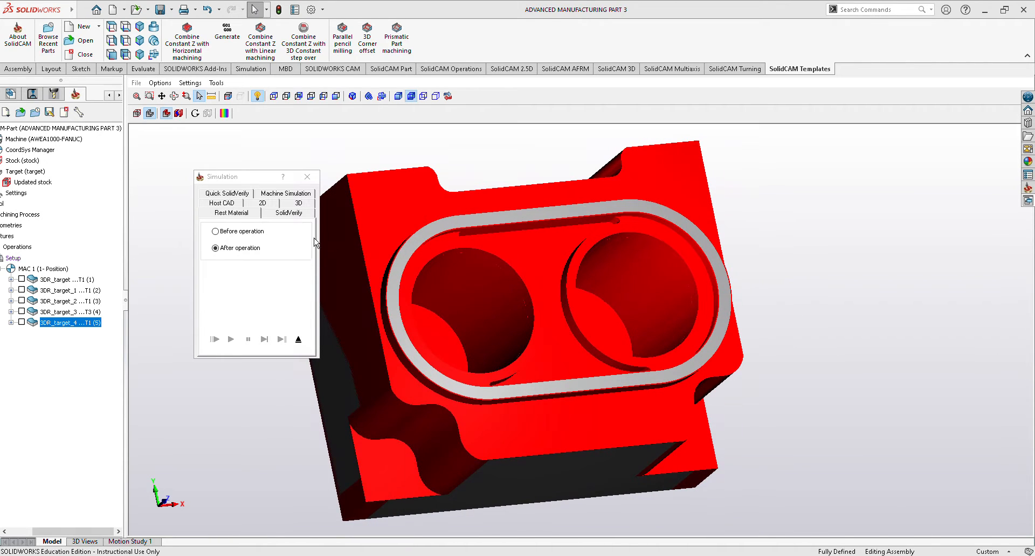
{"action": "left_click", "coordinate": [307, 177]}
Set the bore operation's lower level to -77.2 and its rough floor offset to 0, then save and close it.
{"action": "right_click", "coordinate": [69, 331]}
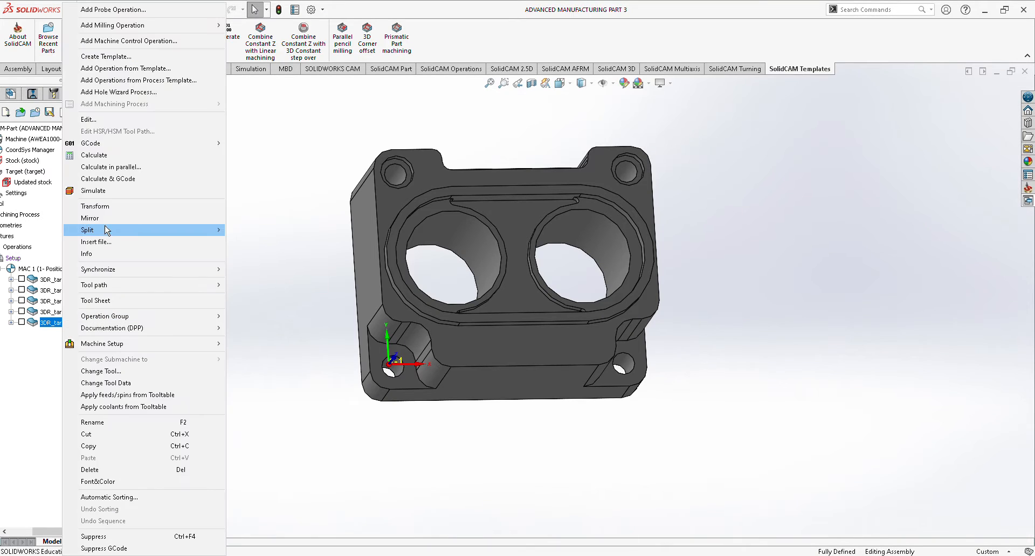
{"action": "left_click", "coordinate": [119, 119]}
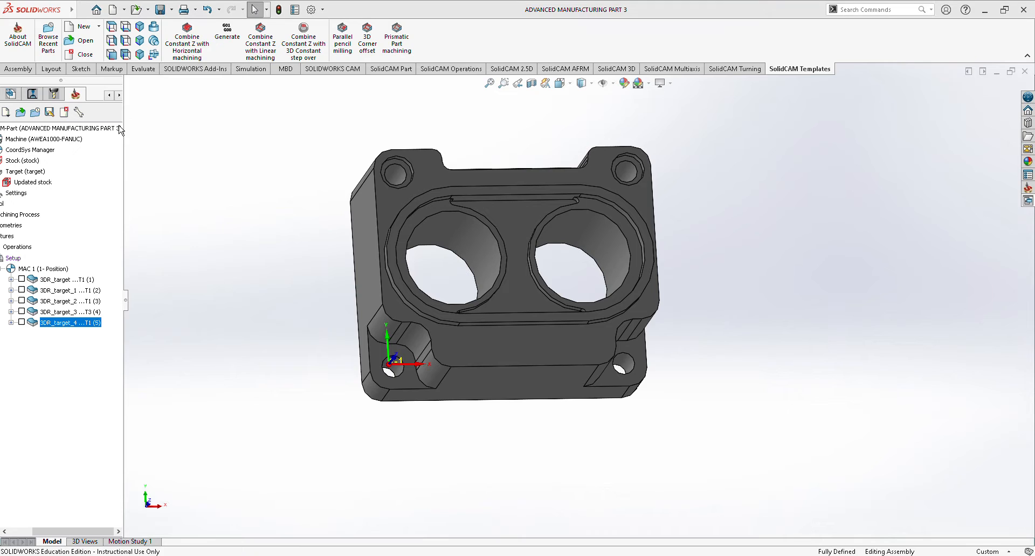
{"action": "left_click", "coordinate": [327, 147]}
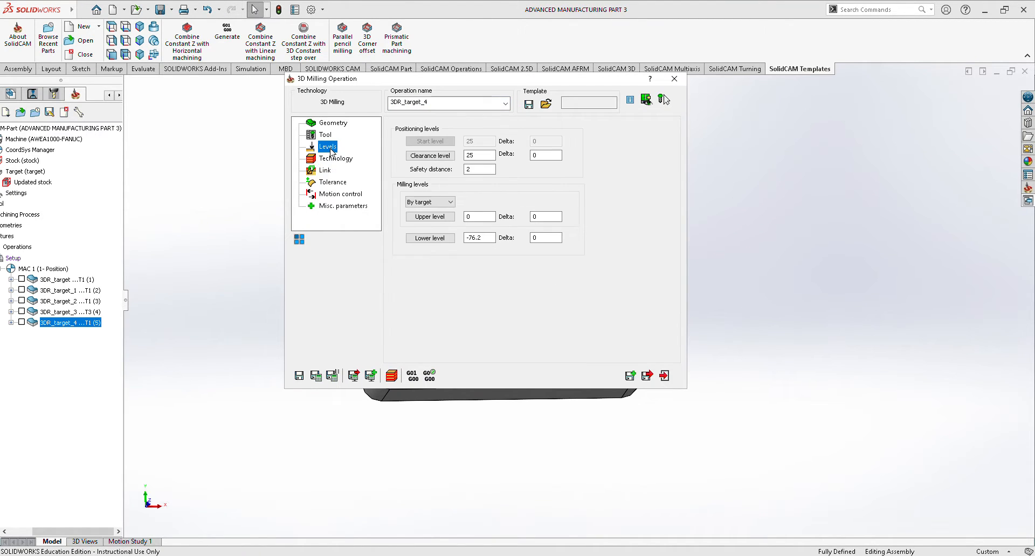
{"action": "left_click", "coordinate": [478, 239]}
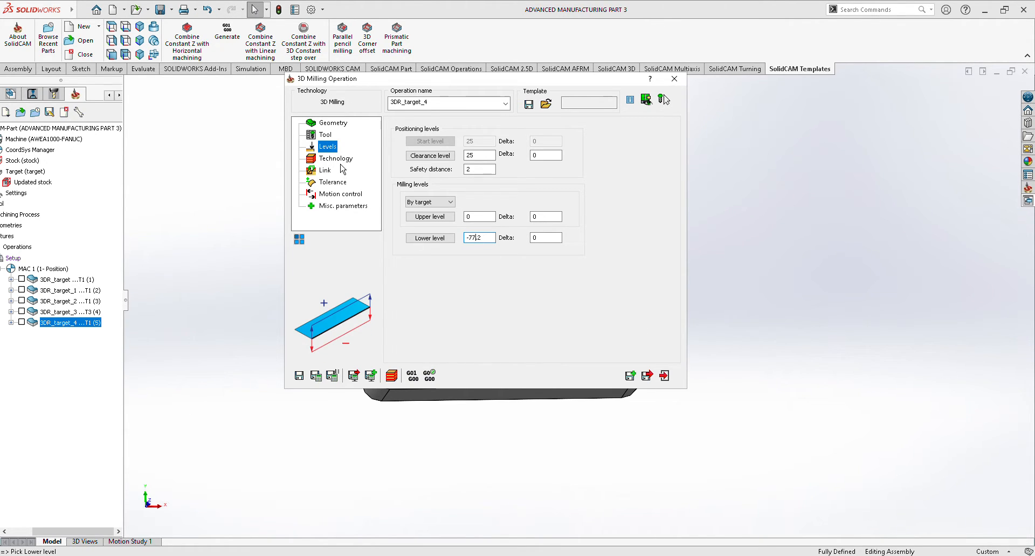
{"action": "left_click", "coordinate": [339, 160]}
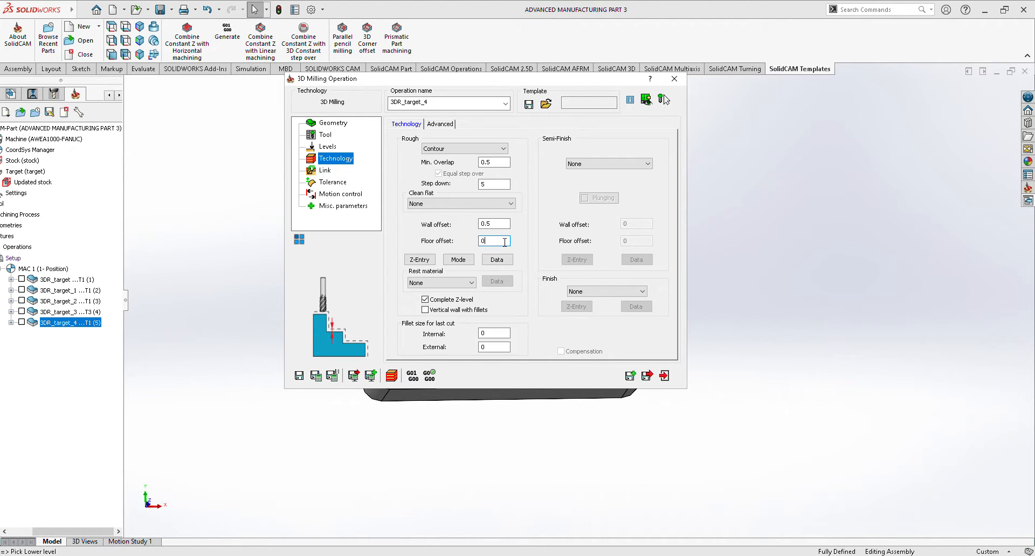
{"action": "left_click", "coordinate": [649, 376]}
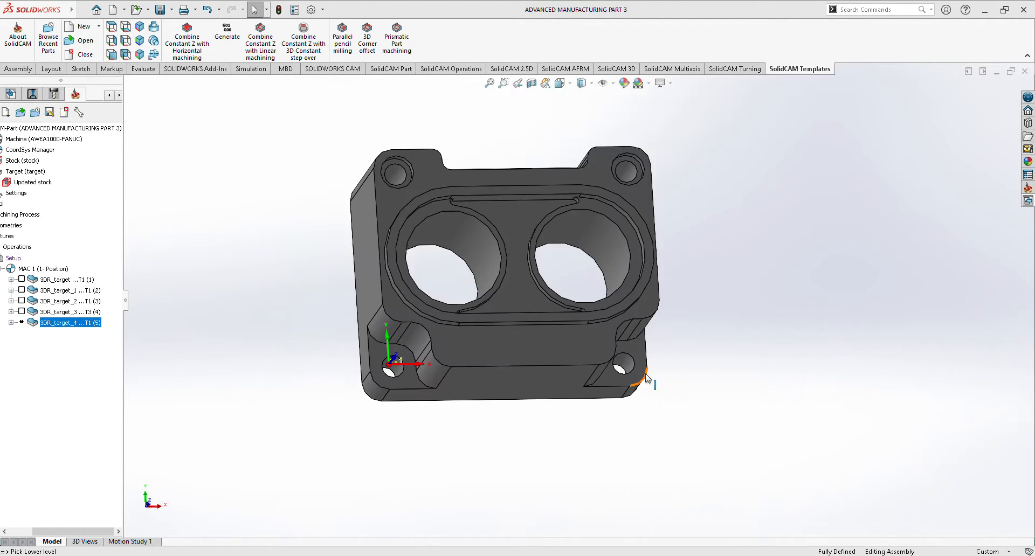
Recalculate the bore operation's tool path and inspect its rest material simulation.
{"action": "right_click", "coordinate": [88, 328]}
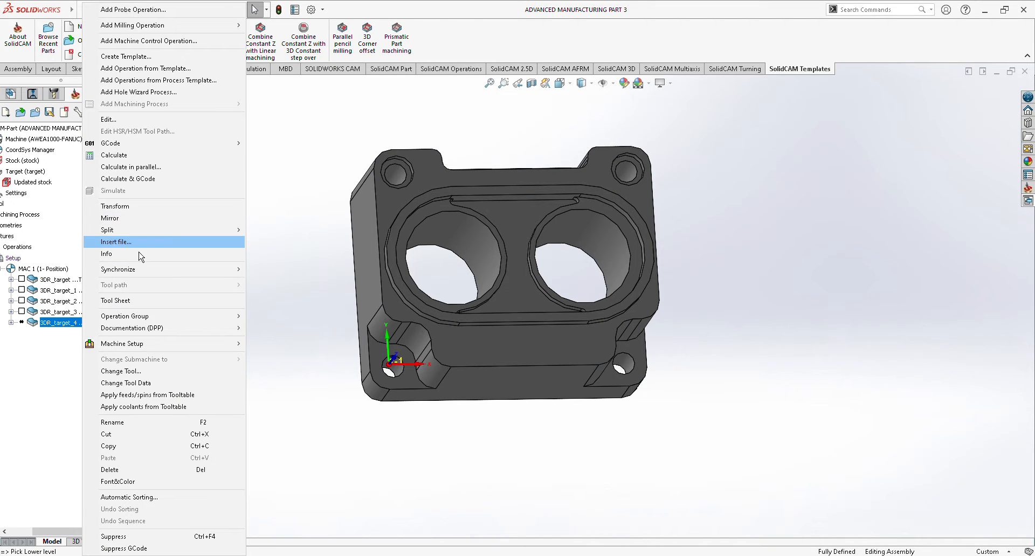
{"action": "left_click", "coordinate": [154, 156]}
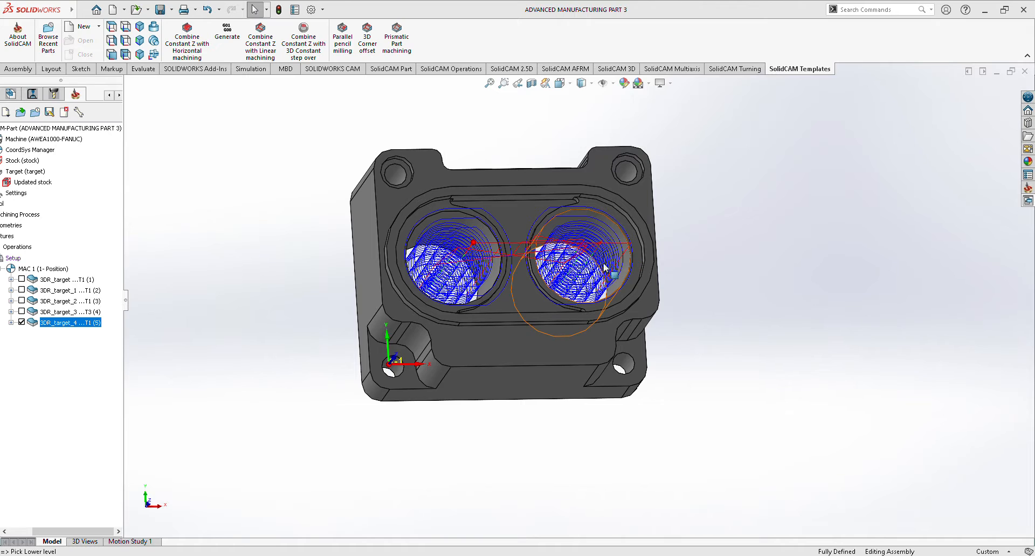
{"action": "right_click", "coordinate": [85, 329]}
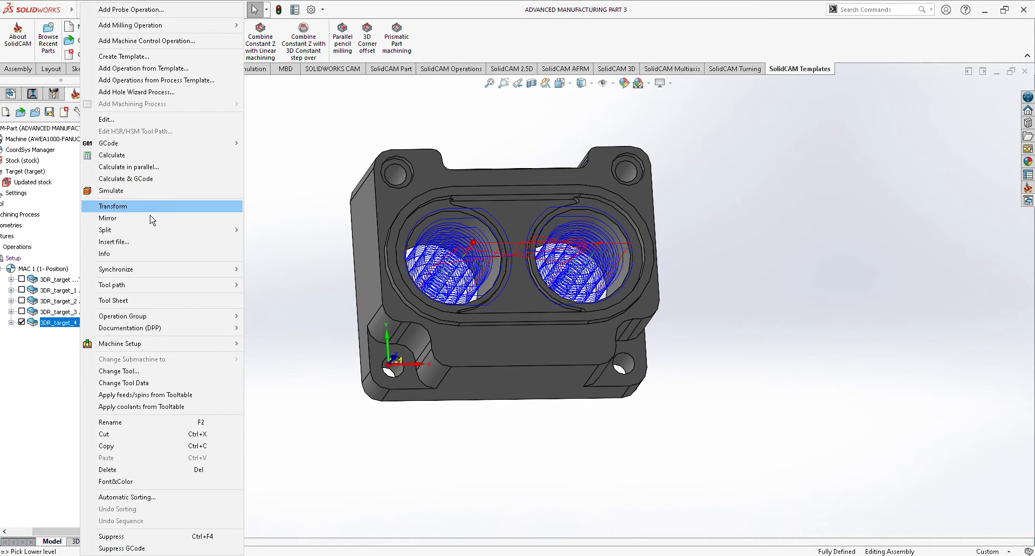
{"action": "left_click", "coordinate": [153, 195]}
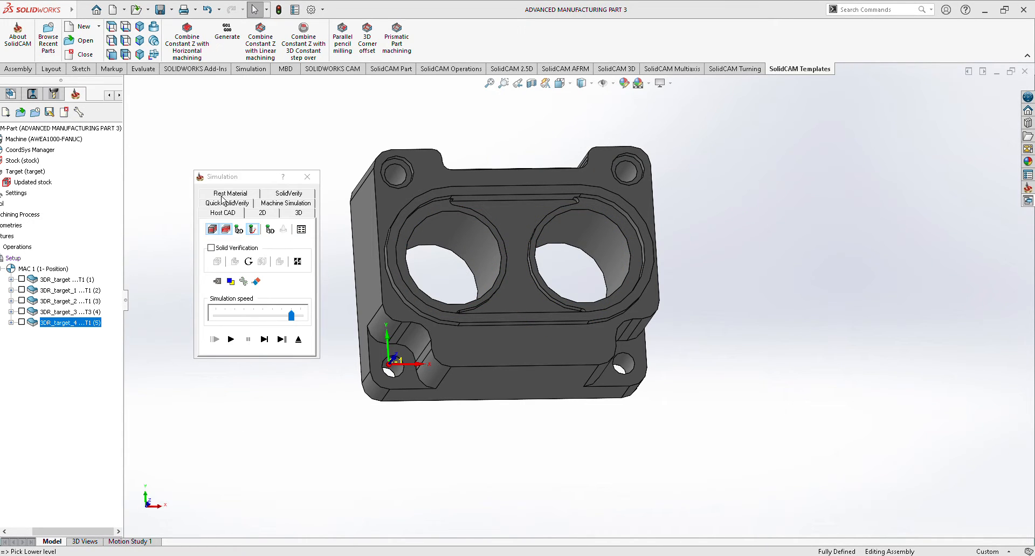
{"action": "left_click", "coordinate": [224, 195]}
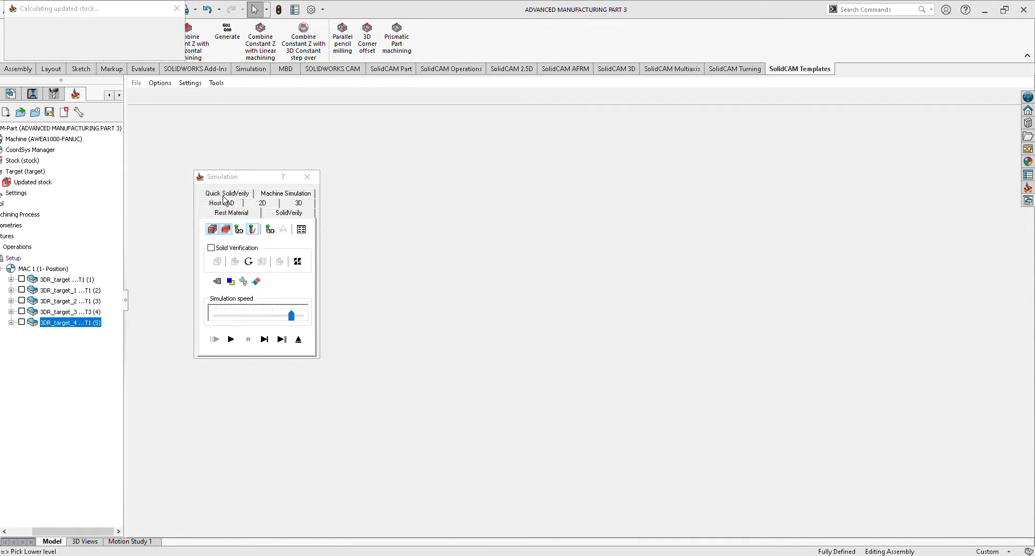
{"action": "left_click", "coordinate": [268, 230]}
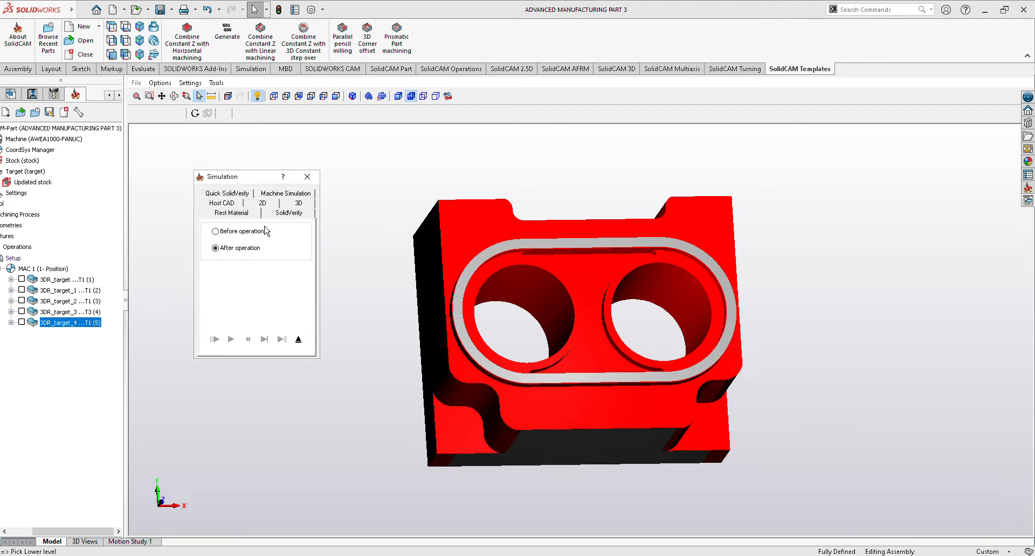
{"action": "middle_click_drag", "start_coordinate": [993, 406], "coordinate": [438, 237]}
{"action": "mouse_move", "coordinate": [410, 343]}
{"action": "middle_mouse_down"}
{"action": "mouse_move", "coordinate": [405, 330]}
{"action": "mouse_move", "coordinate": [406, 348]}
{"action": "middle_mouse_up"}
{"action": "left_click", "coordinate": [307, 177]}
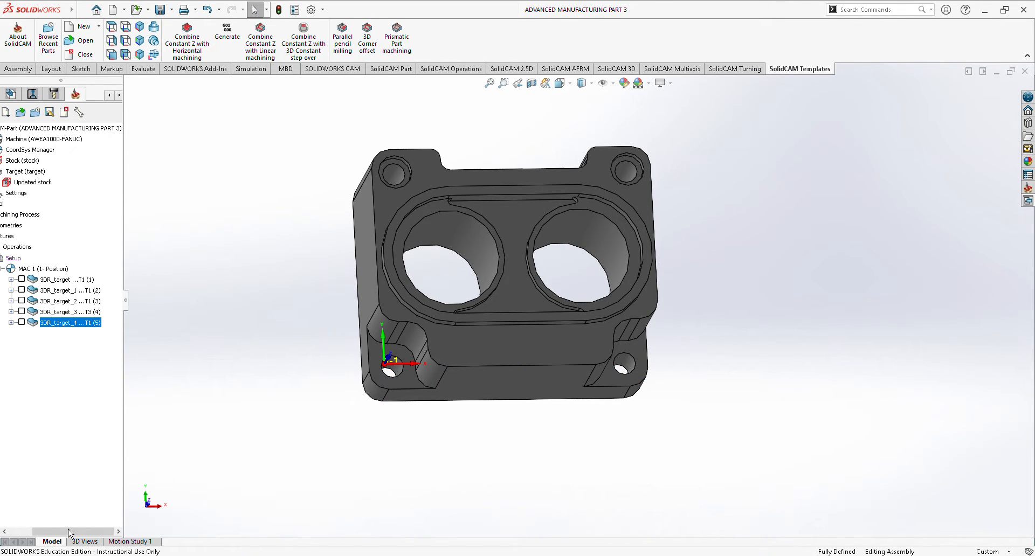
Add a new 3D Milling operation to the setup for the corner holes.
{"action": "left_click_drag", "start_coordinate": [68, 533], "coordinate": [44, 533]}
{"action": "right_click", "coordinate": [54, 264]}
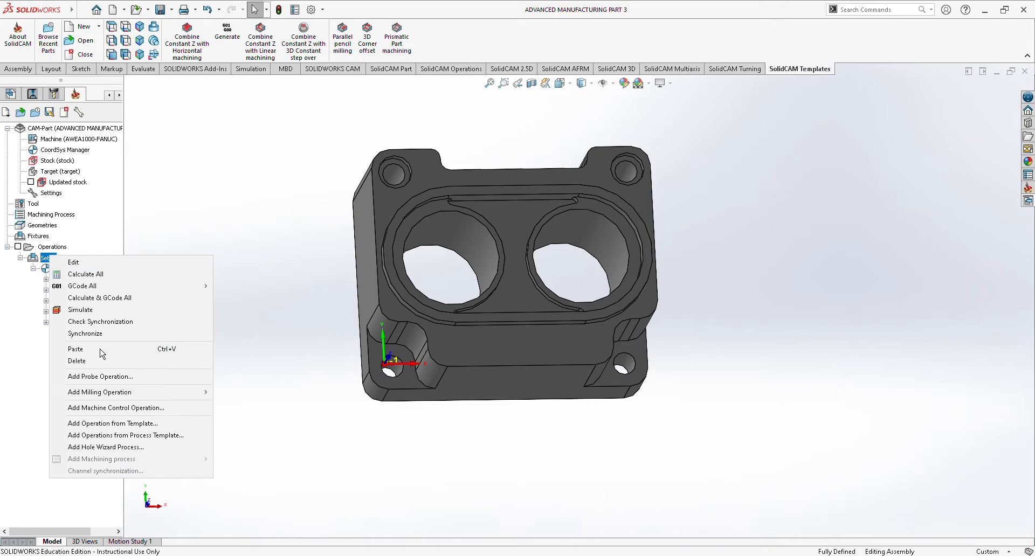
{"action": "mouse_move", "coordinate": [108, 394]}
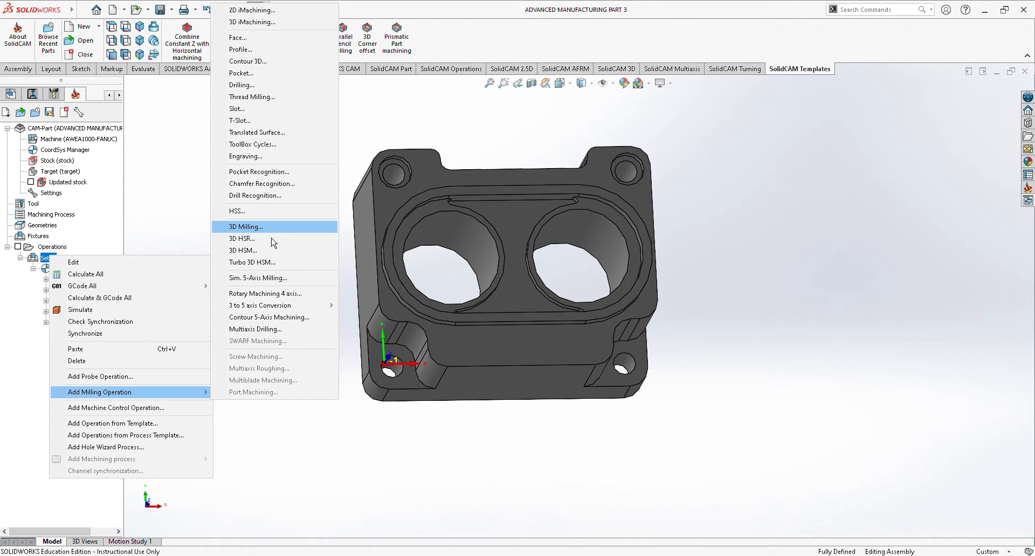
{"action": "left_click", "coordinate": [246, 227]}
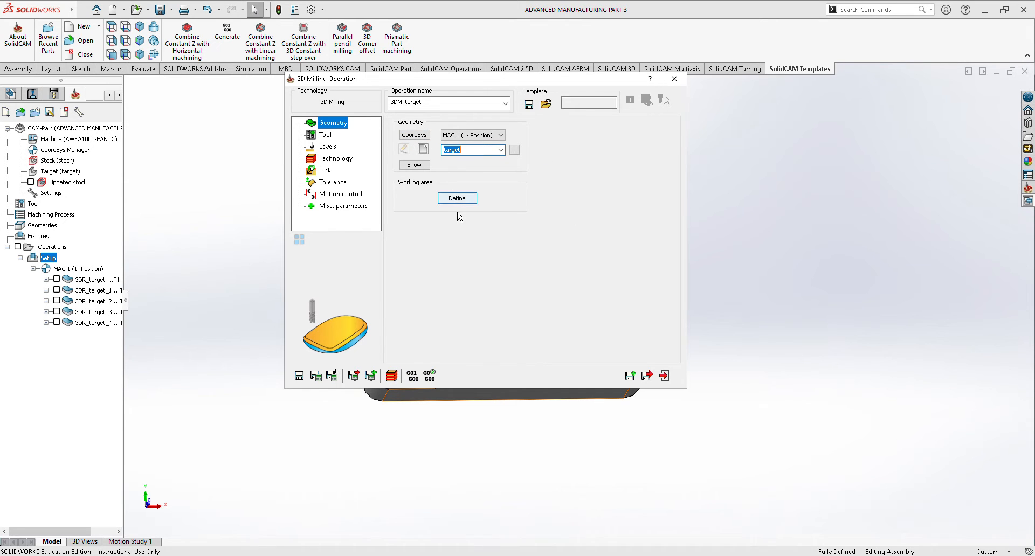
Define the new operation's working area from the circular edges of the two front corner holes.
{"action": "left_click", "coordinate": [448, 199]}
{"action": "left_click", "coordinate": [404, 107]}
{"action": "left_click", "coordinate": [424, 156]}
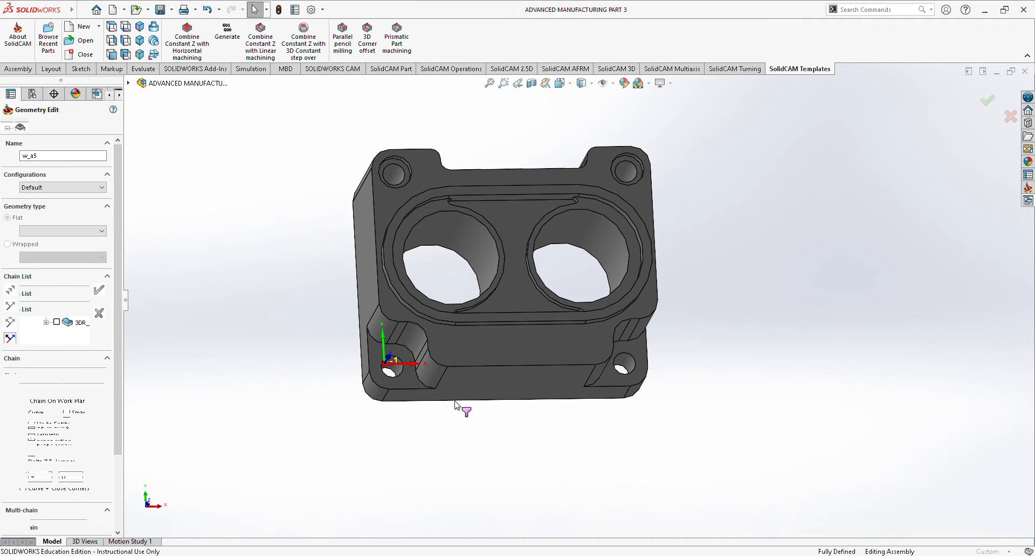
{"action": "scroll", "coordinate": [429, 381], "scroll_direction": "down", "scroll_amount": 5}
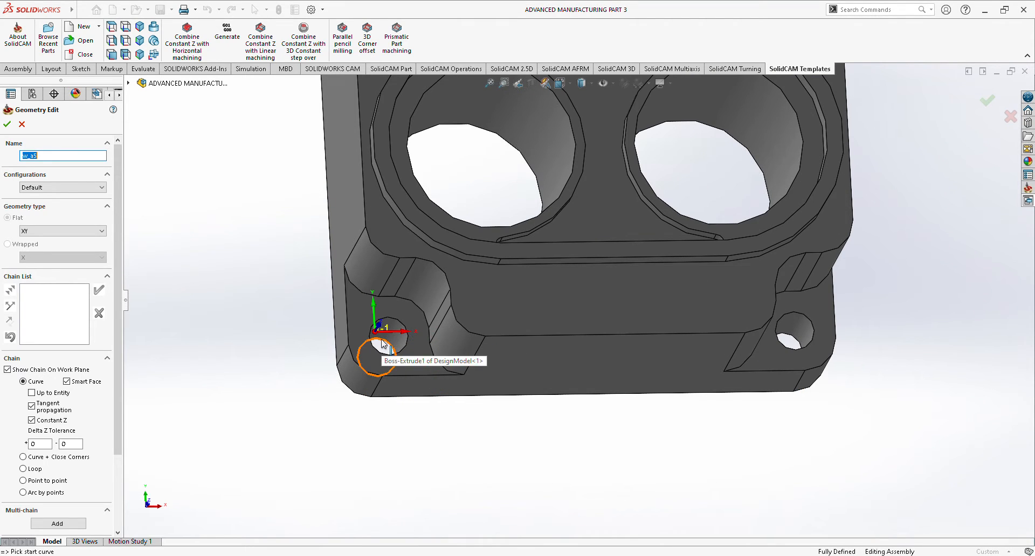
{"action": "left_click", "coordinate": [380, 339]}
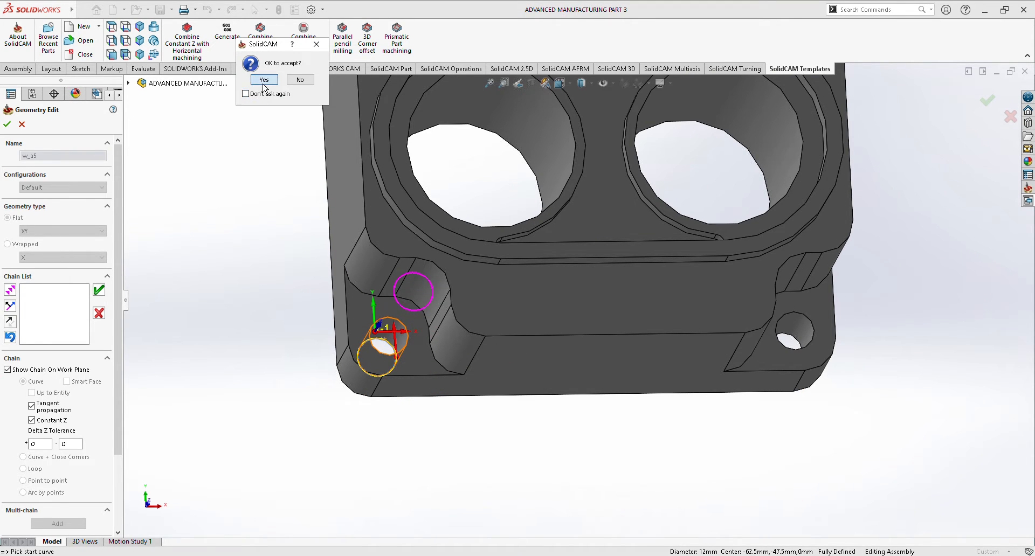
{"action": "left_click", "coordinate": [263, 79]}
{"action": "left_click", "coordinate": [784, 335]}
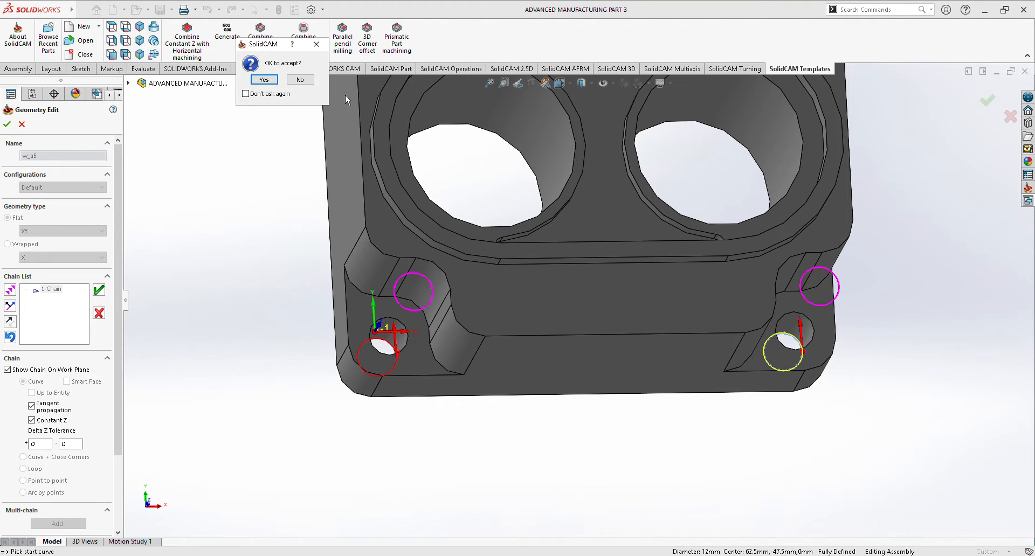
{"action": "left_click", "coordinate": [264, 80]}
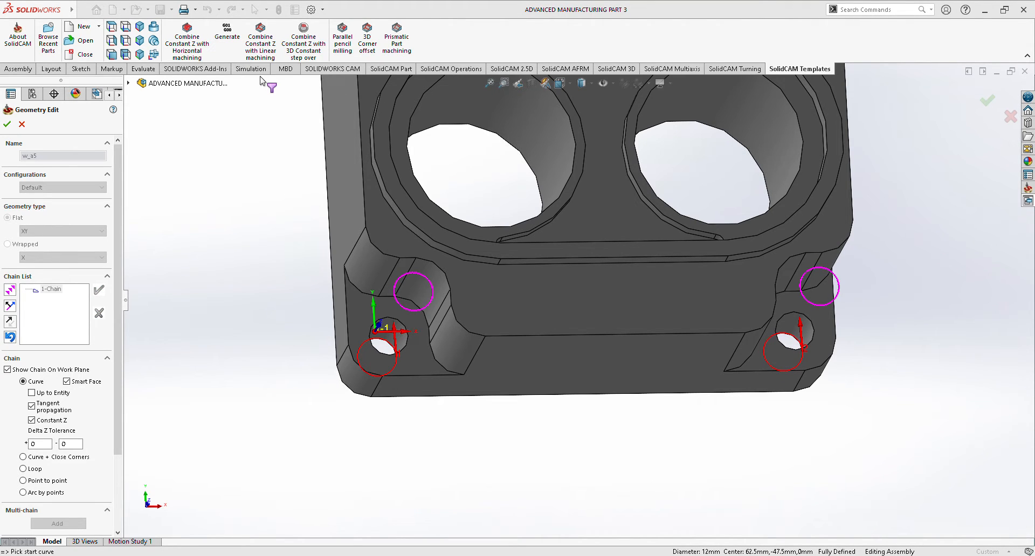
{"action": "left_click", "coordinate": [7, 124]}
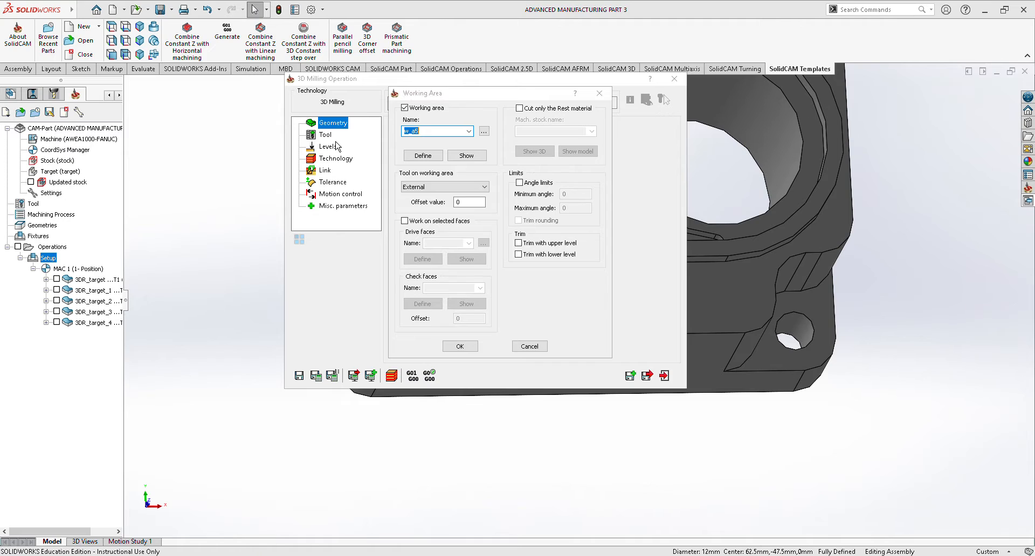
{"action": "left_click", "coordinate": [459, 346]}
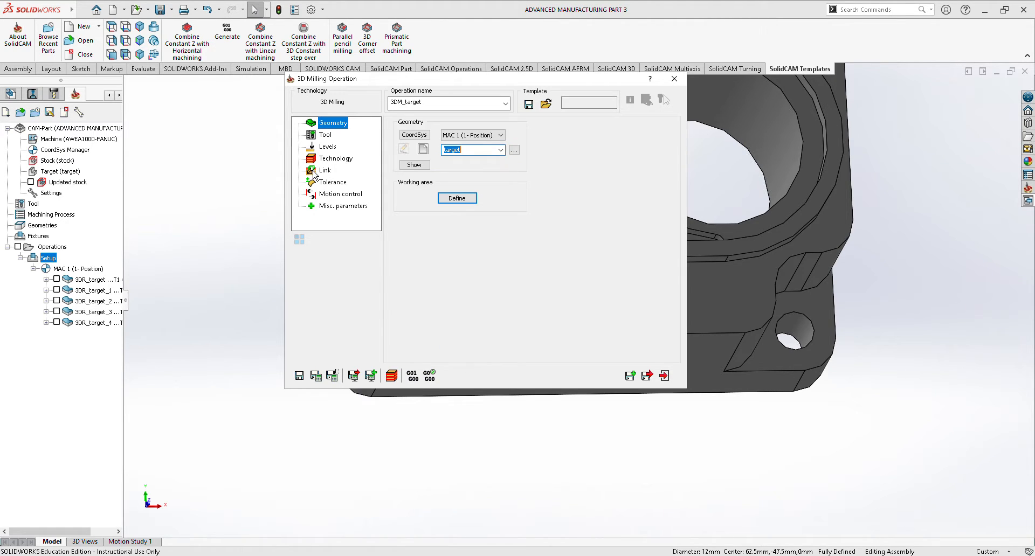
Assign tool 1, the 10.5 mm end mill, to the corner hole operation.
{"action": "left_click", "coordinate": [325, 135]}
{"action": "left_click", "coordinate": [463, 277]}
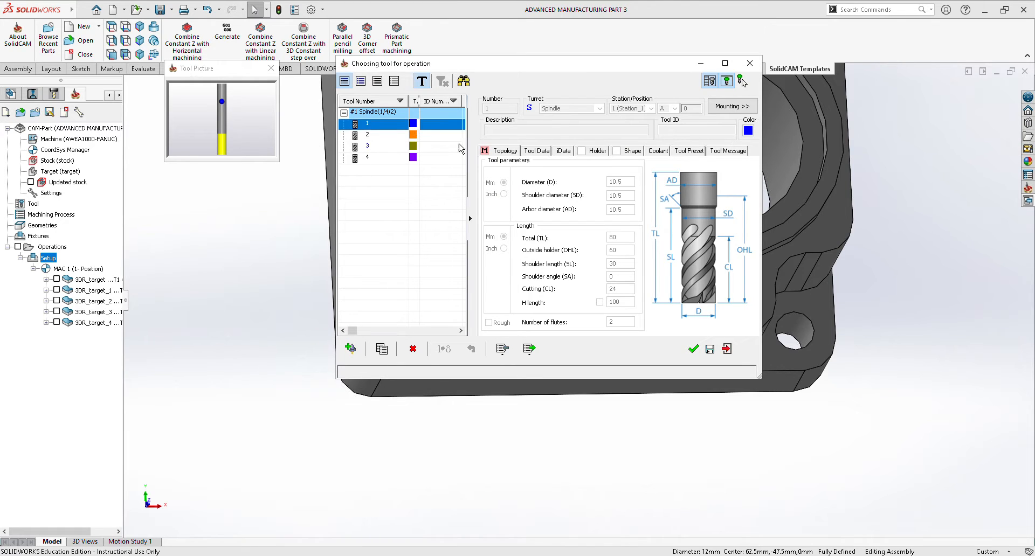
{"action": "left_click", "coordinate": [693, 349]}
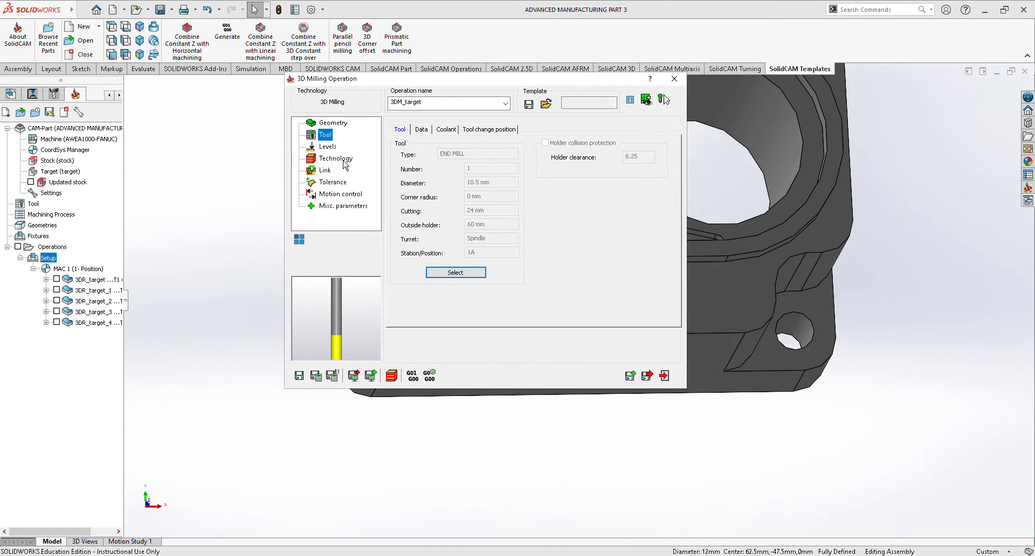
Set the corner hole operation's upper level to -51.67 from a hole's top edge and its lower level to -77.2.
{"action": "left_click", "coordinate": [329, 147]}
{"action": "left_click", "coordinate": [429, 217]}
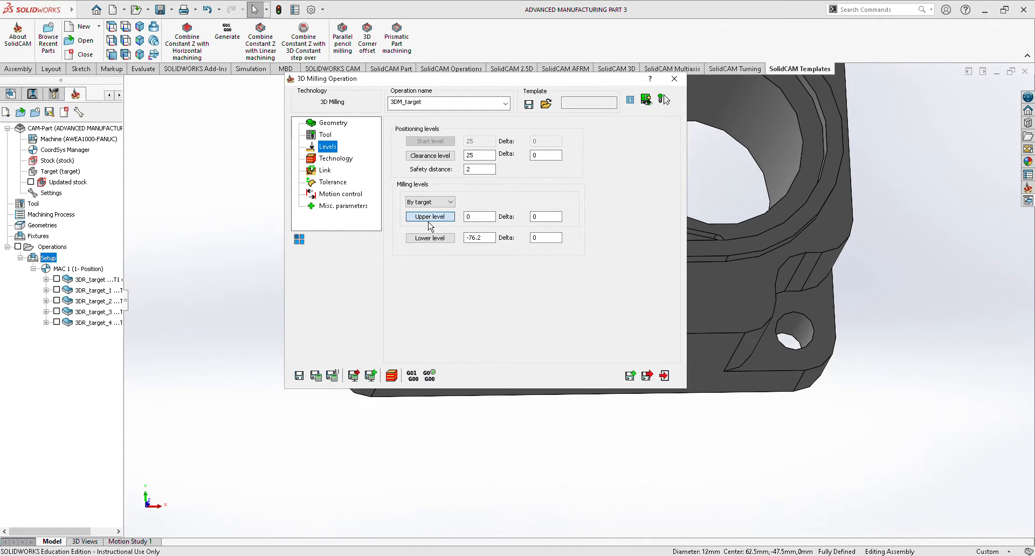
{"action": "left_click", "coordinate": [395, 324]}
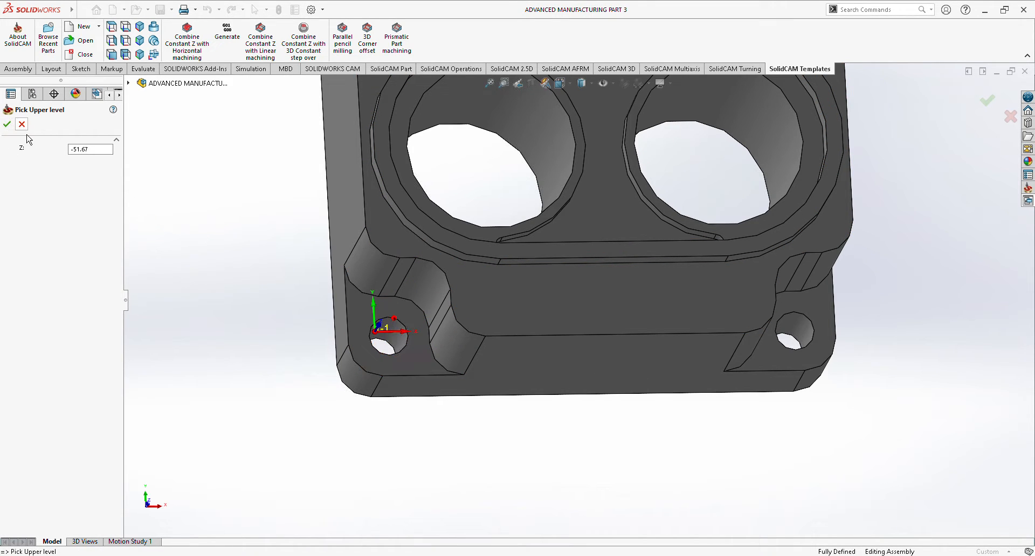
{"action": "left_click", "coordinate": [7, 124]}
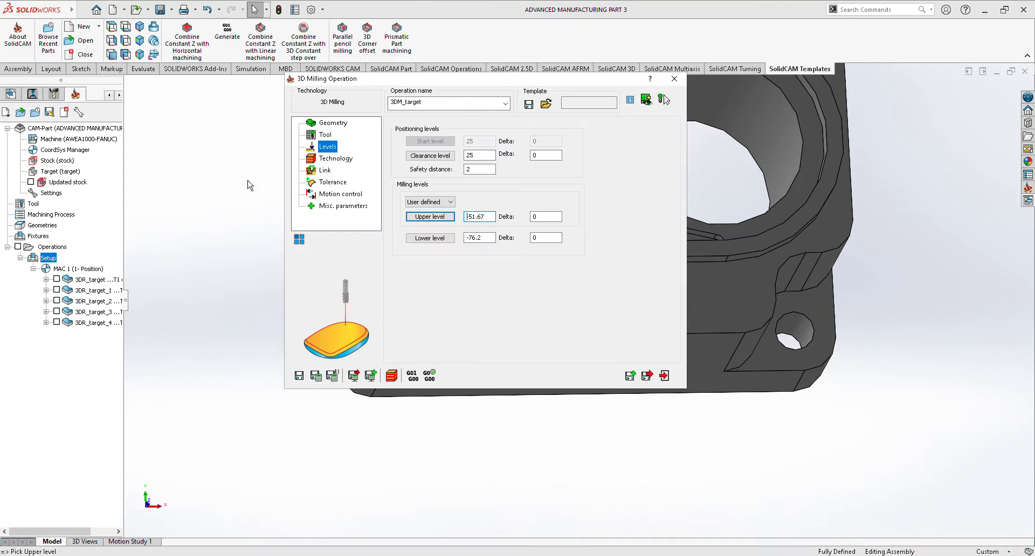
{"action": "left_click", "coordinate": [433, 241]}
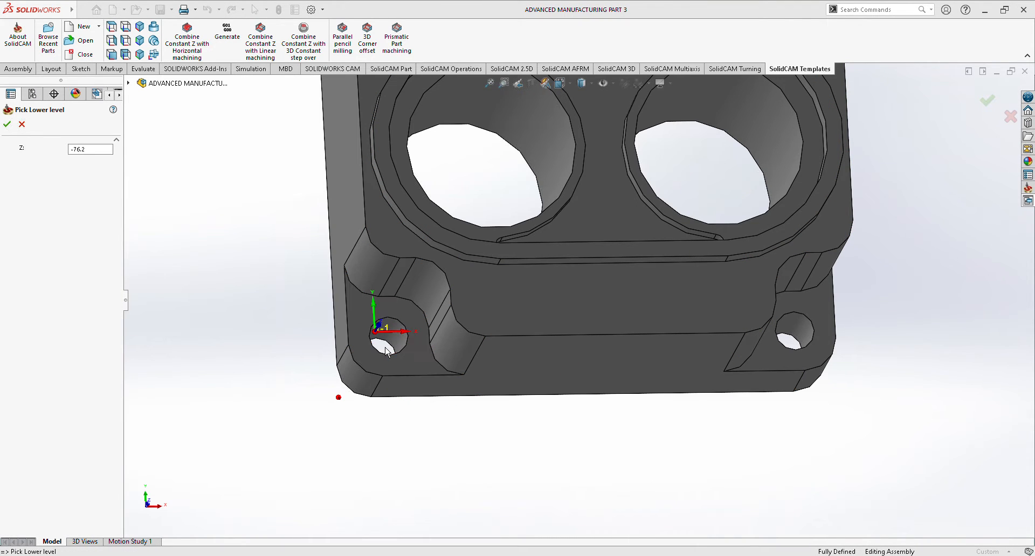
{"action": "left_click", "coordinate": [79, 149]}
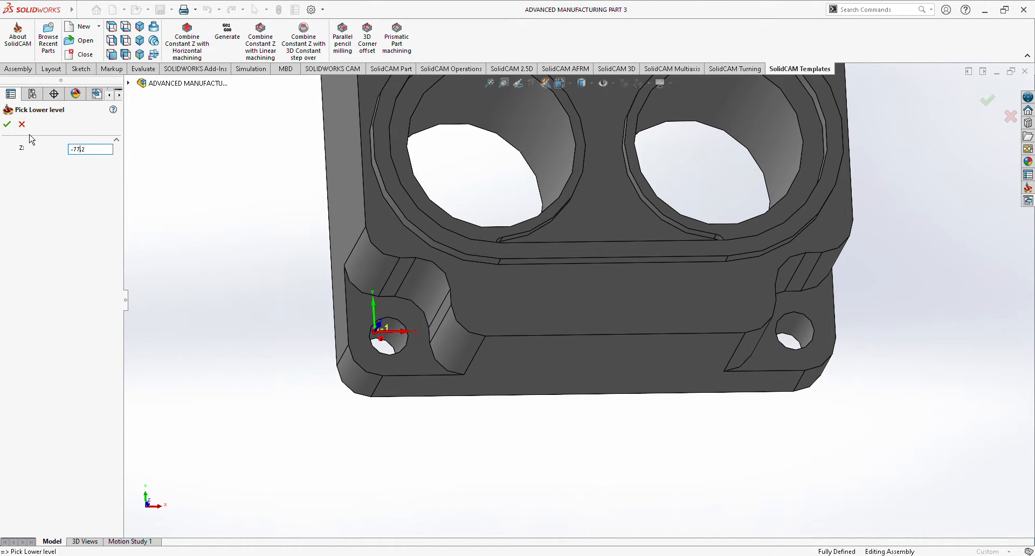
{"action": "left_click", "coordinate": [7, 124]}
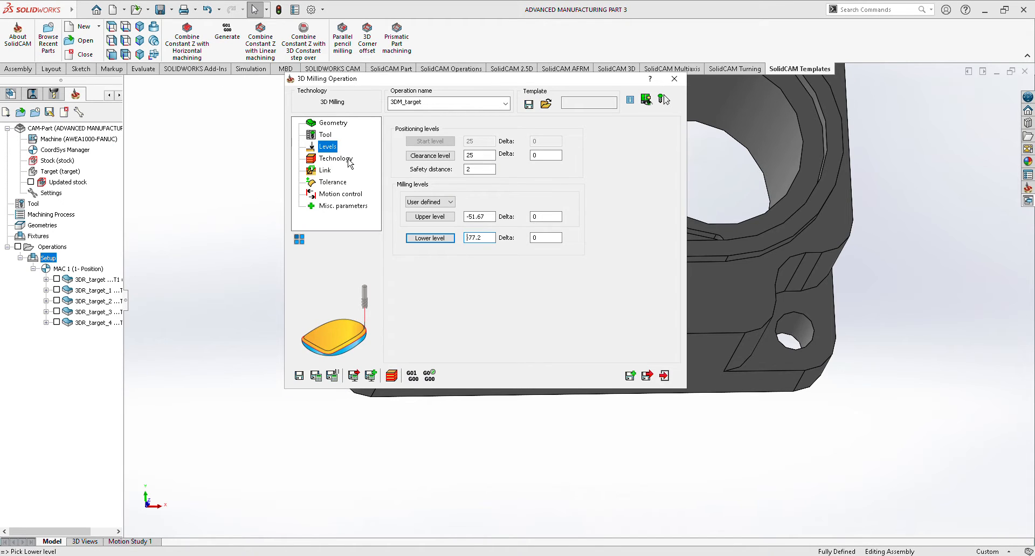
Set the corner hole operation's roughing to Contour with a floor offset of 0 and save the operation.
{"action": "left_click", "coordinate": [335, 159]}
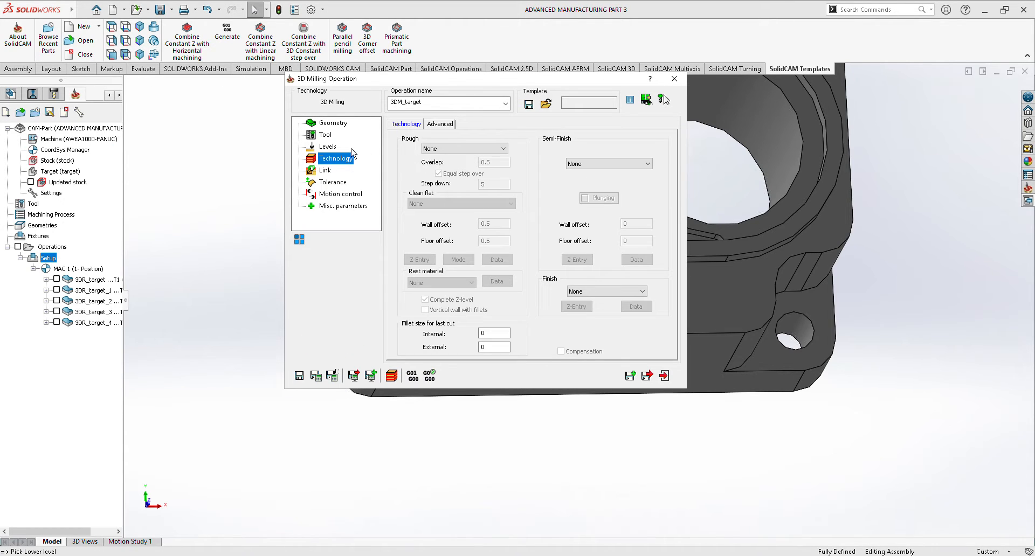
{"action": "left_click", "coordinate": [458, 148]}
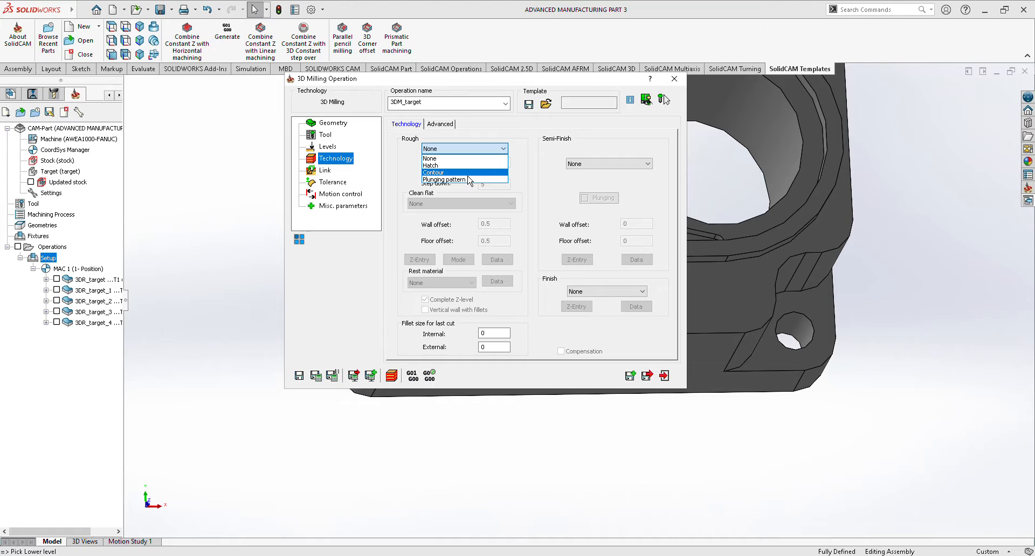
{"action": "left_click", "coordinate": [464, 172]}
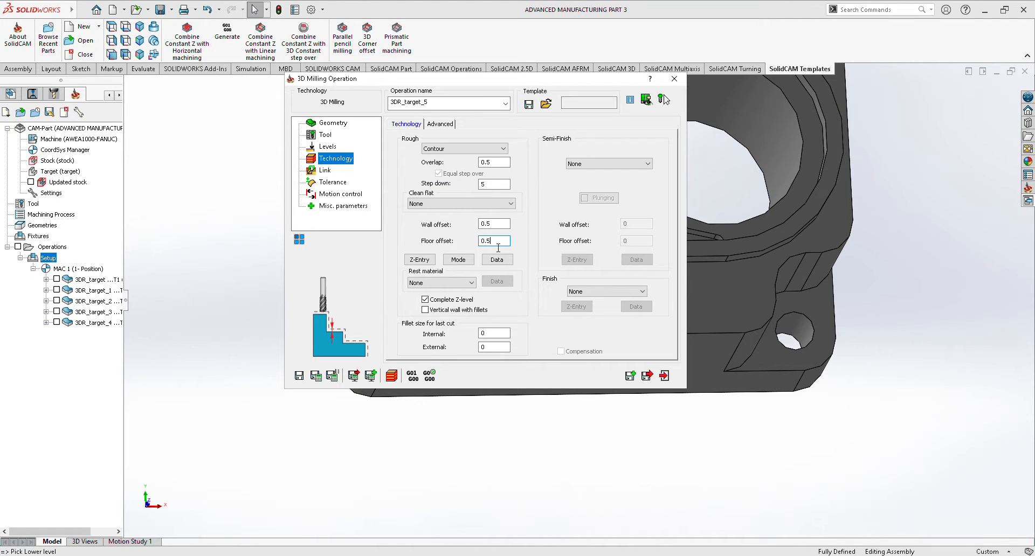
{"action": "left_click", "coordinate": [647, 376]}
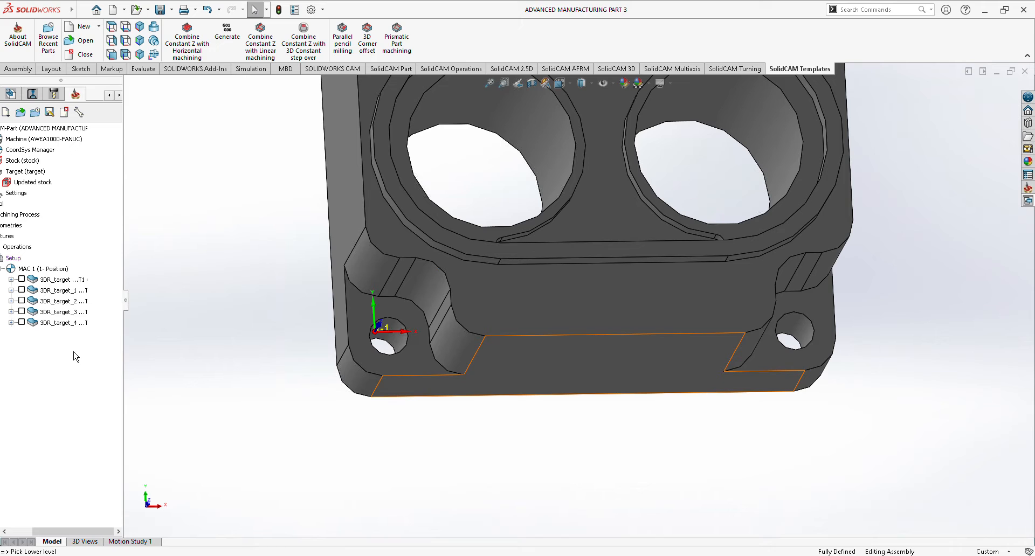
Calculate the front corner hole operation and check its machined result in the Rest Material simulation.
{"action": "right_click", "coordinate": [76, 334]}
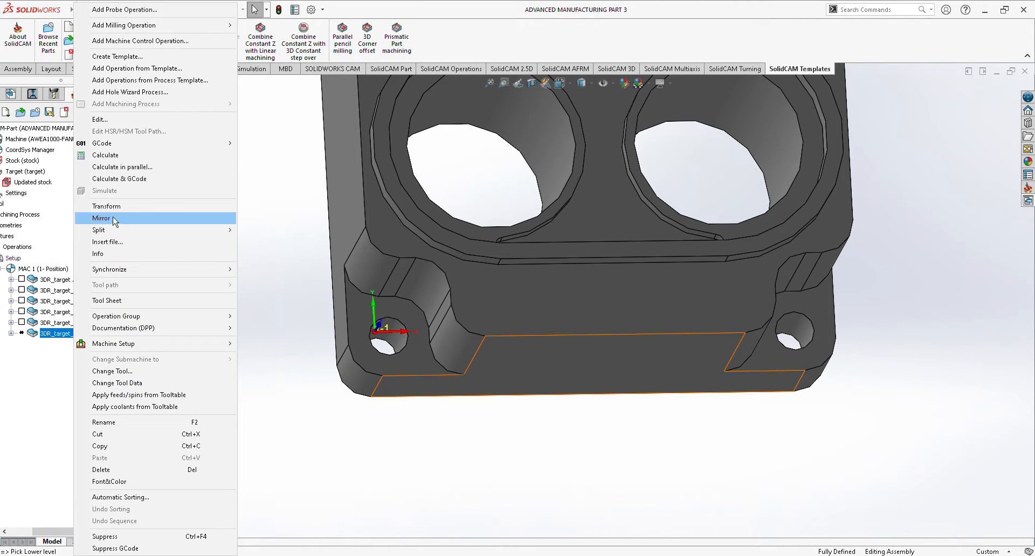
{"action": "left_click", "coordinate": [126, 159]}
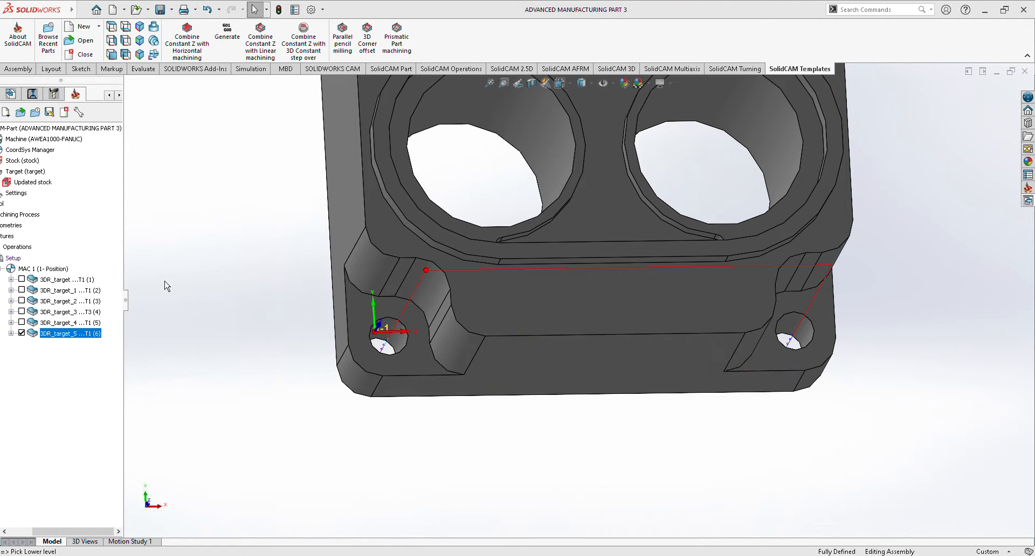
{"action": "right_click", "coordinate": [73, 341]}
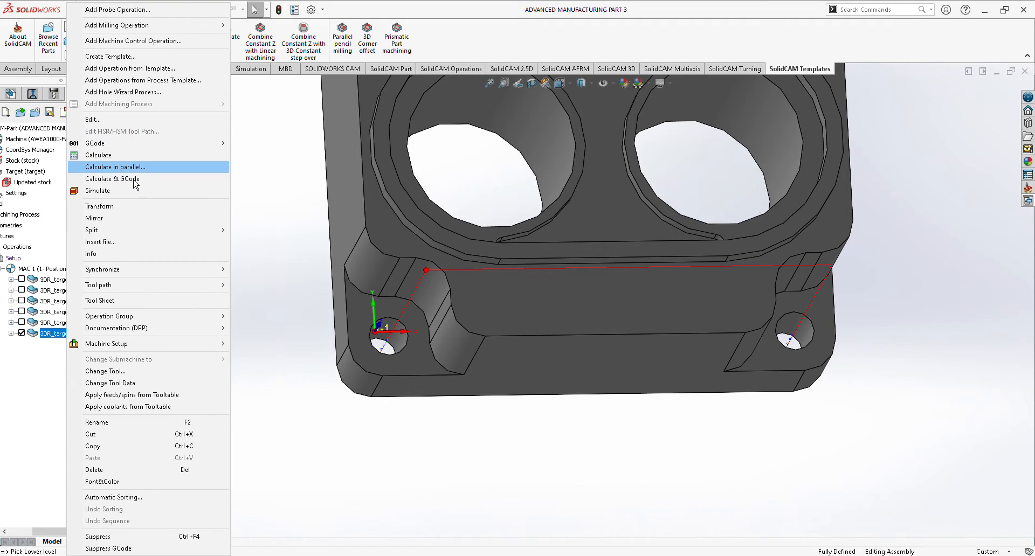
{"action": "left_click", "coordinate": [139, 194]}
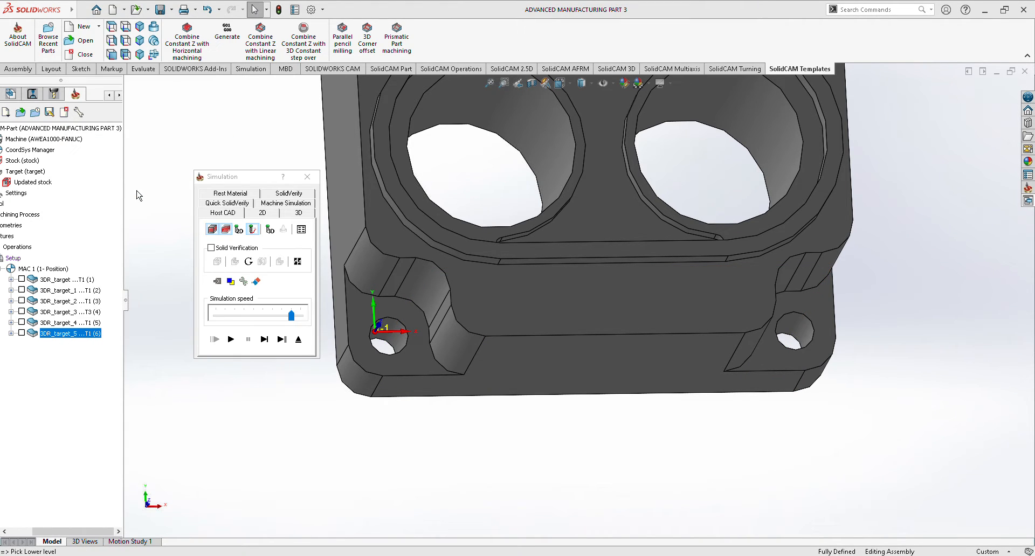
{"action": "left_click", "coordinate": [232, 194]}
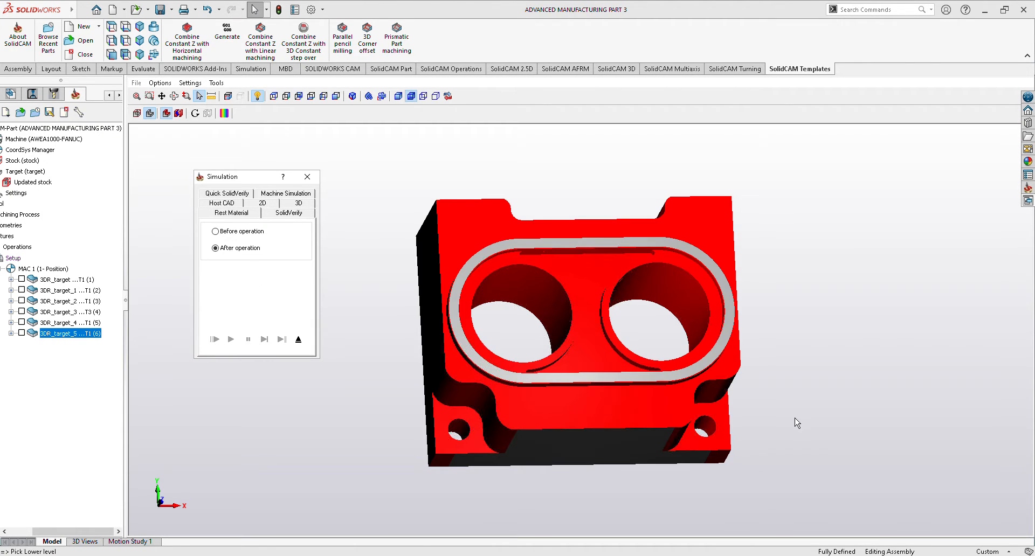
{"action": "mouse_move", "coordinate": [797, 422]}
{"action": "middle_mouse_down"}
{"action": "mouse_move", "coordinate": [787, 430]}
{"action": "mouse_move", "coordinate": [797, 428]}
{"action": "mouse_move", "coordinate": [795, 405]}
{"action": "mouse_move", "coordinate": [820, 408]}
{"action": "mouse_move", "coordinate": [819, 420]}
{"action": "mouse_move", "coordinate": [841, 415]}
{"action": "mouse_move", "coordinate": [805, 406]}
{"action": "middle_mouse_up"}
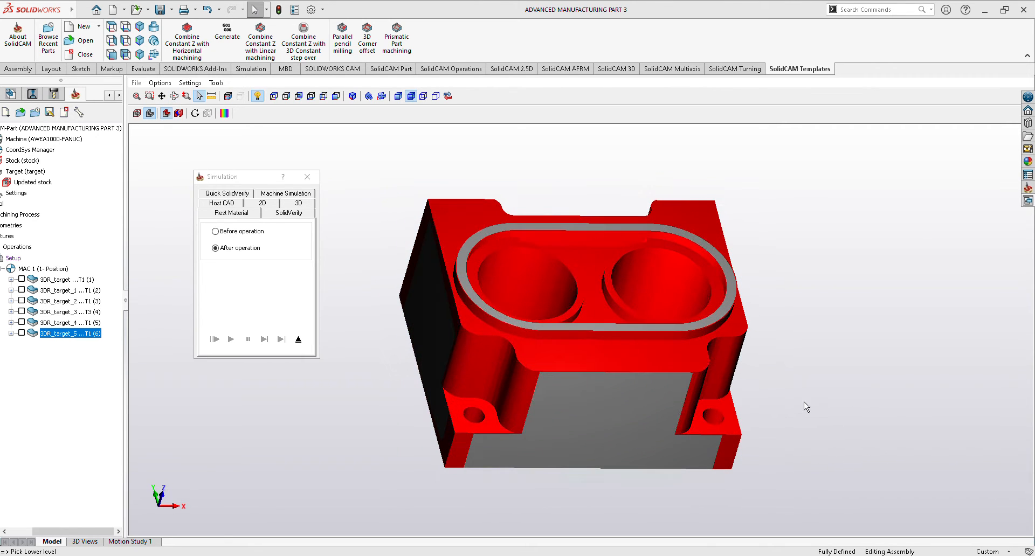
{"action": "left_click", "coordinate": [308, 177]}
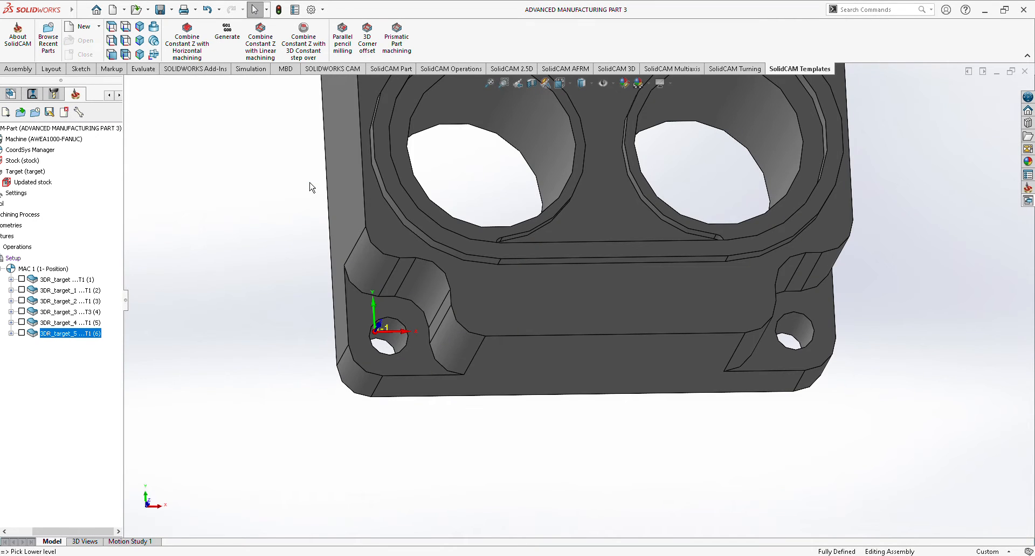
{"action": "scroll", "coordinate": [725, 266], "scroll_direction": "up", "scroll_amount": 5}
{"action": "scroll", "coordinate": [491, 156], "scroll_direction": "down", "scroll_amount": 8}
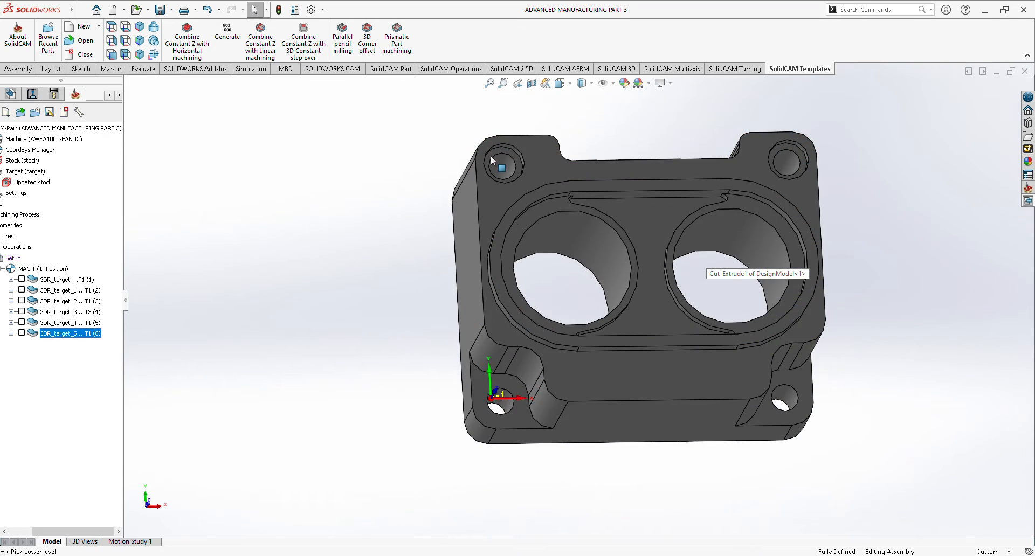
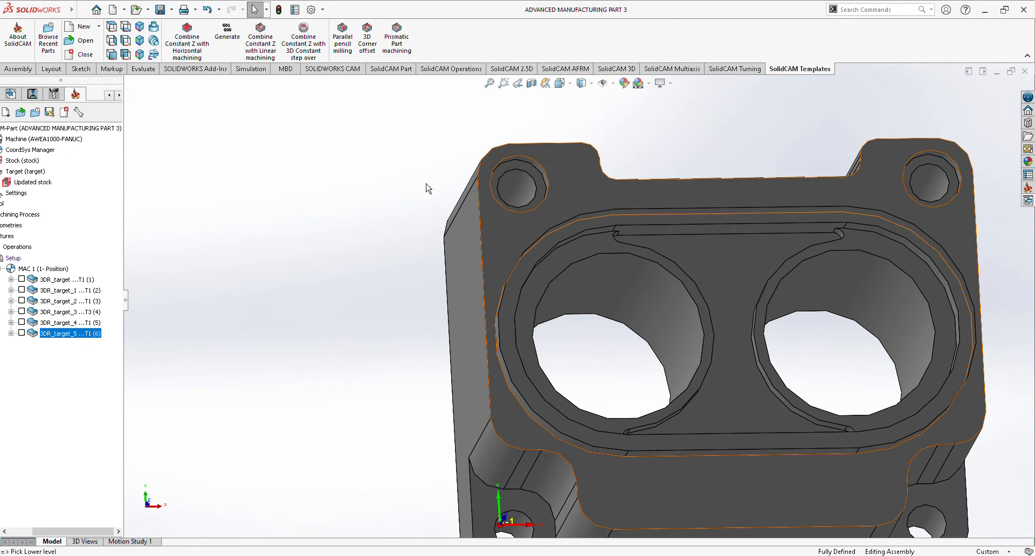
Add a new 3D Milling operation to the setup and enable a working area defined by new chain geometry.
{"action": "right_click", "coordinate": [15, 258]}
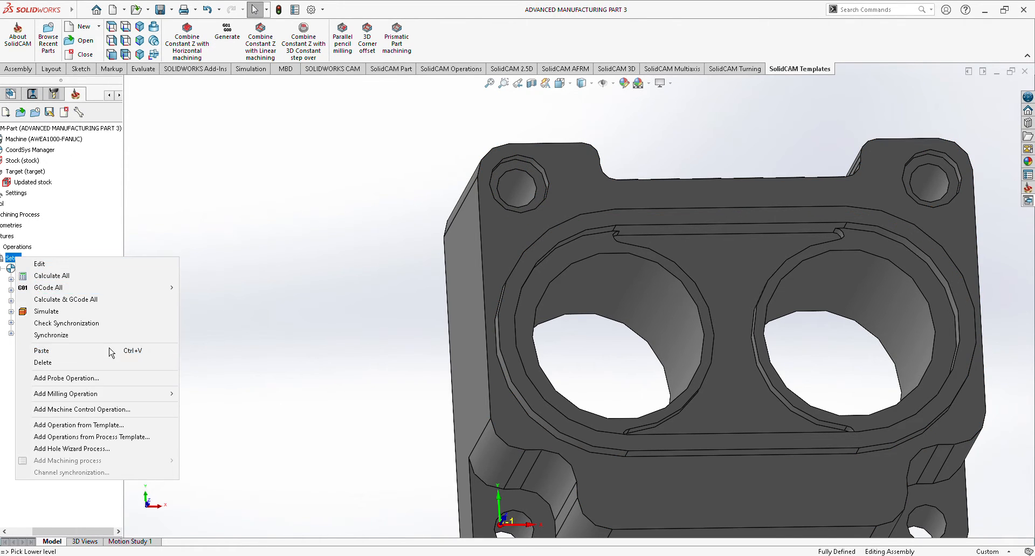
{"action": "mouse_move", "coordinate": [84, 395]}
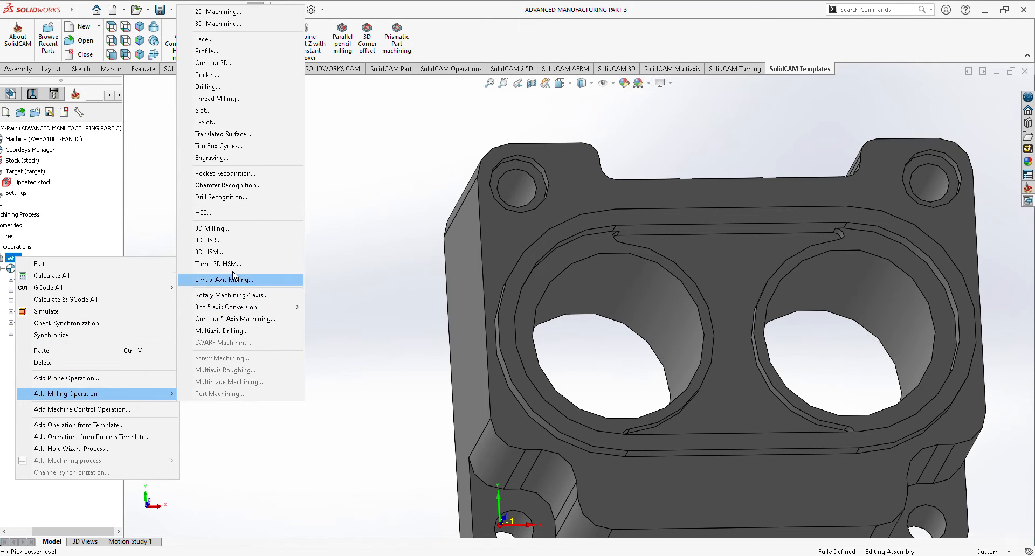
{"action": "left_click", "coordinate": [236, 229]}
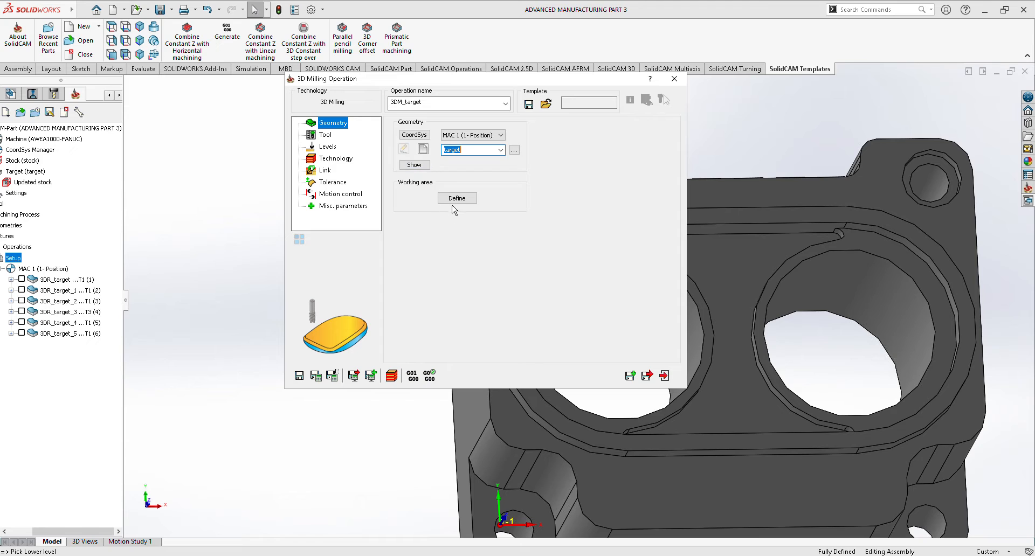
{"action": "left_click", "coordinate": [458, 200]}
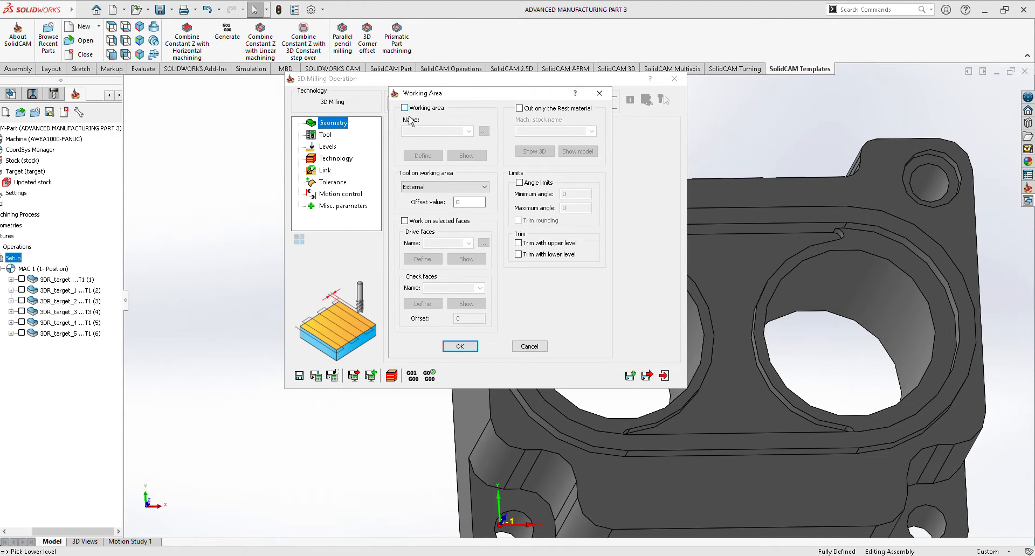
{"action": "left_click", "coordinate": [405, 108]}
{"action": "left_click", "coordinate": [423, 155]}
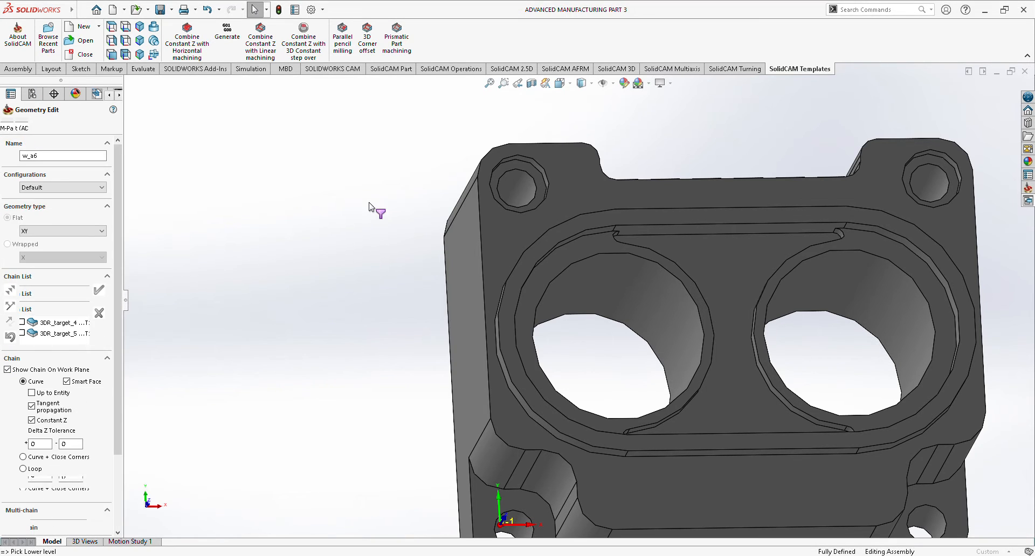
Add the 18 mm and 12 mm circular edges of the rear-left counterbored hole as working area chains.
{"action": "scroll", "coordinate": [458, 181], "scroll_direction": "down", "scroll_amount": 4}
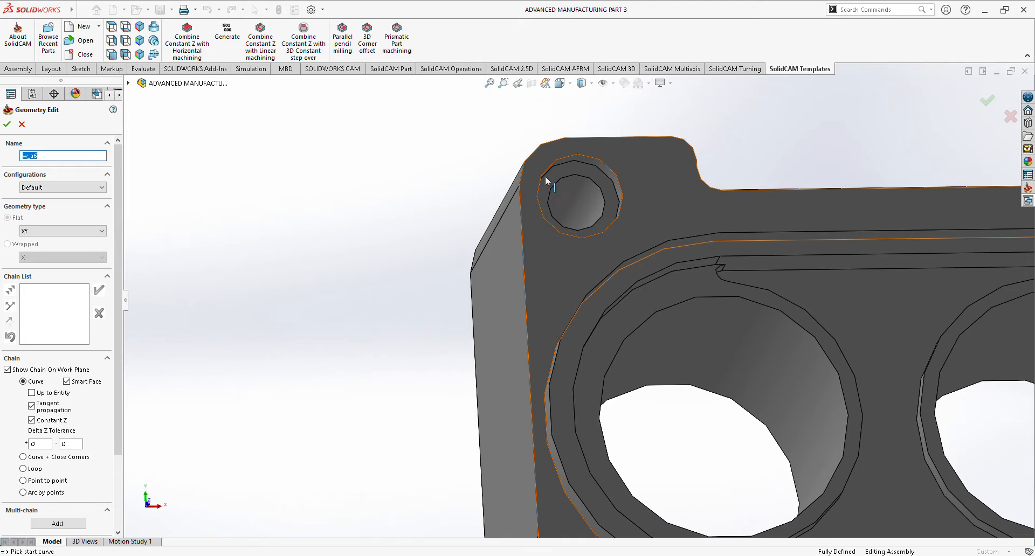
{"action": "left_click", "coordinate": [569, 162]}
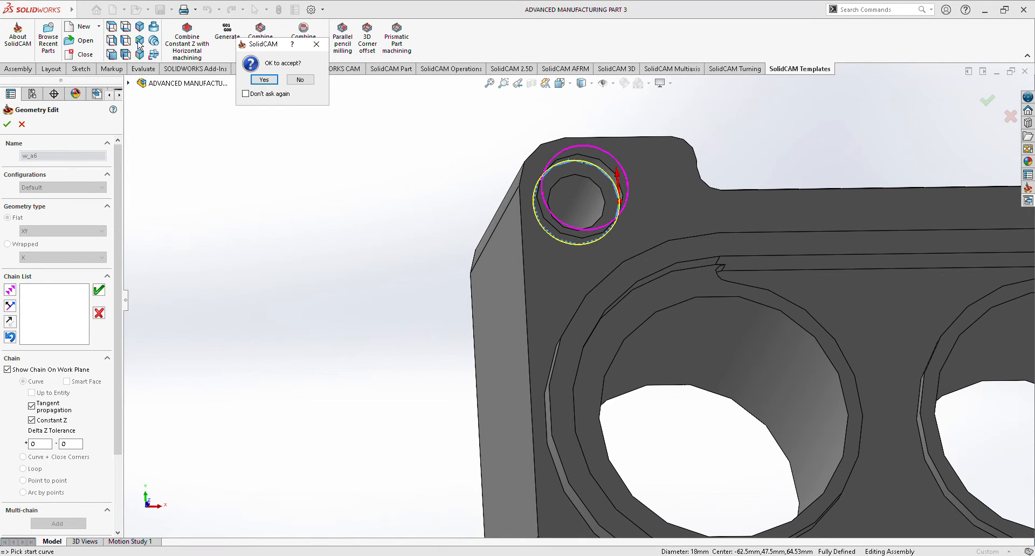
{"action": "left_click", "coordinate": [264, 80]}
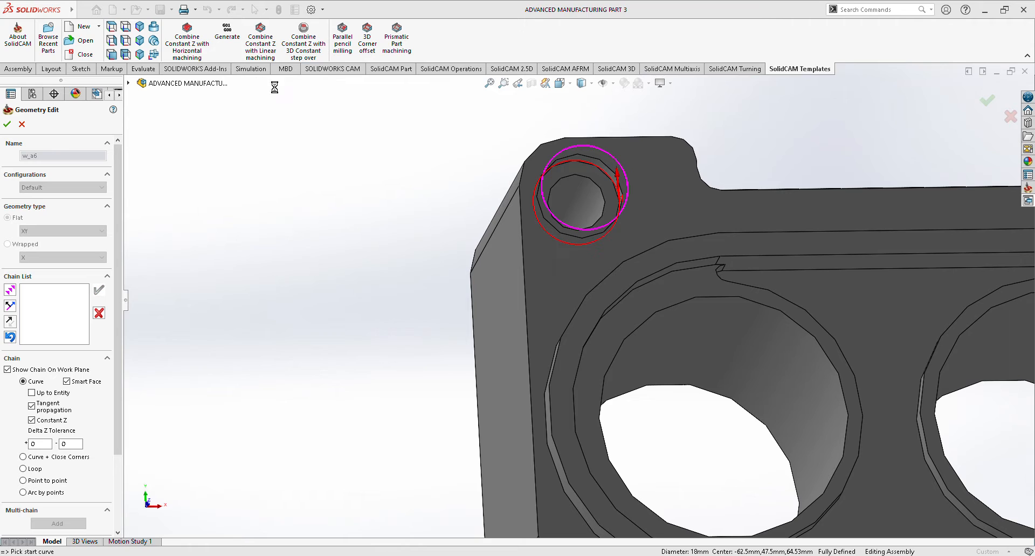
{"action": "left_click", "coordinate": [571, 173]}
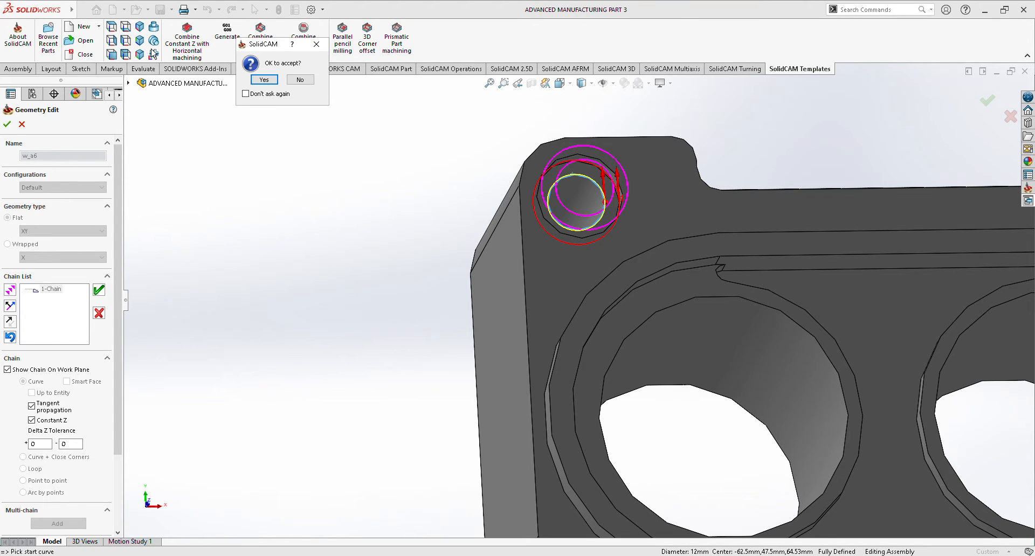
{"action": "left_click", "coordinate": [264, 79]}
Add the 18 mm and 12 mm circular edges of the rear-right counterbored hole as chains and accept the working area.
{"action": "scroll", "coordinate": [430, 150], "scroll_direction": "down", "scroll_amount": 5}
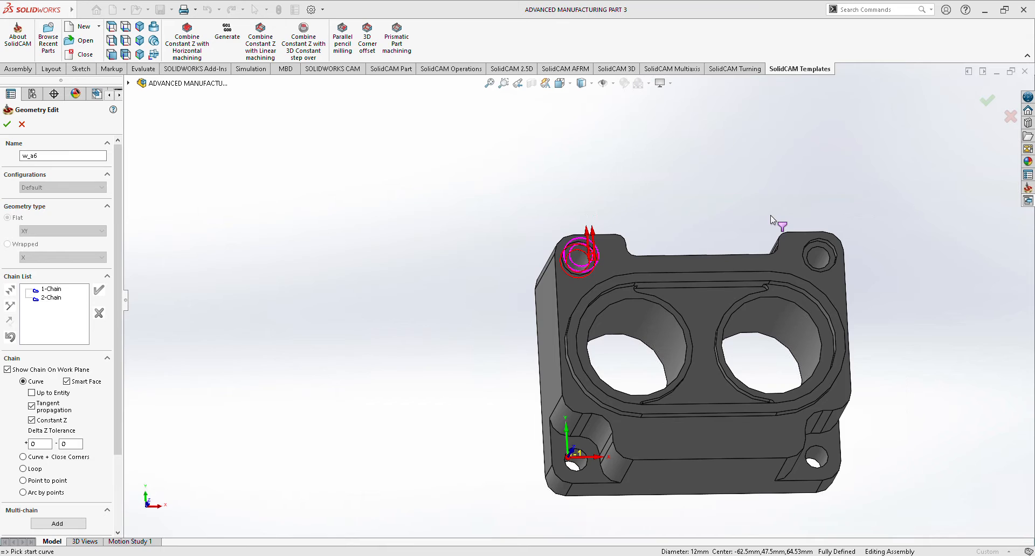
{"action": "scroll", "coordinate": [770, 215], "scroll_direction": "up", "scroll_amount": 3}
{"action": "left_click", "coordinate": [800, 273]}
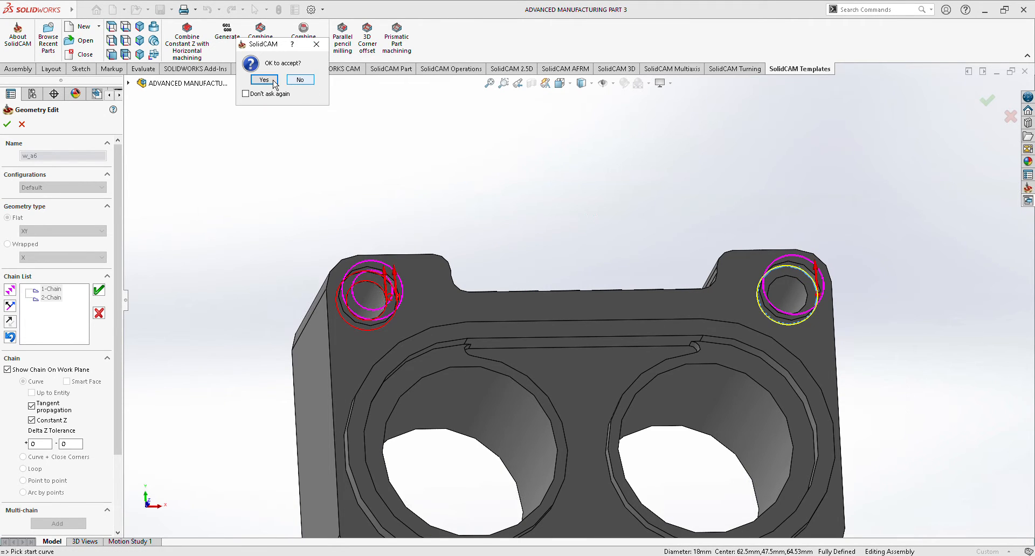
{"action": "left_click", "coordinate": [274, 82]}
{"action": "left_click", "coordinate": [796, 283]}
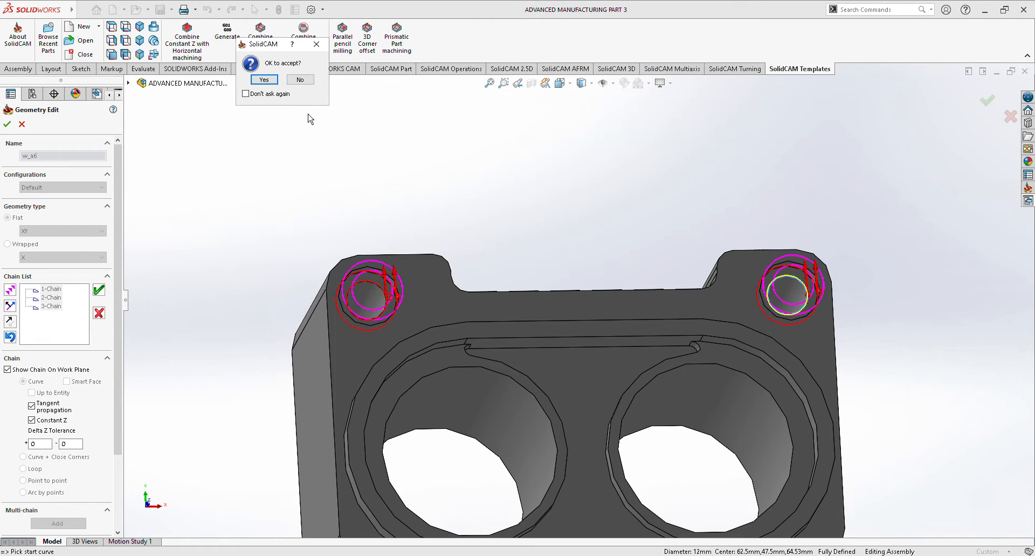
{"action": "left_click", "coordinate": [263, 79]}
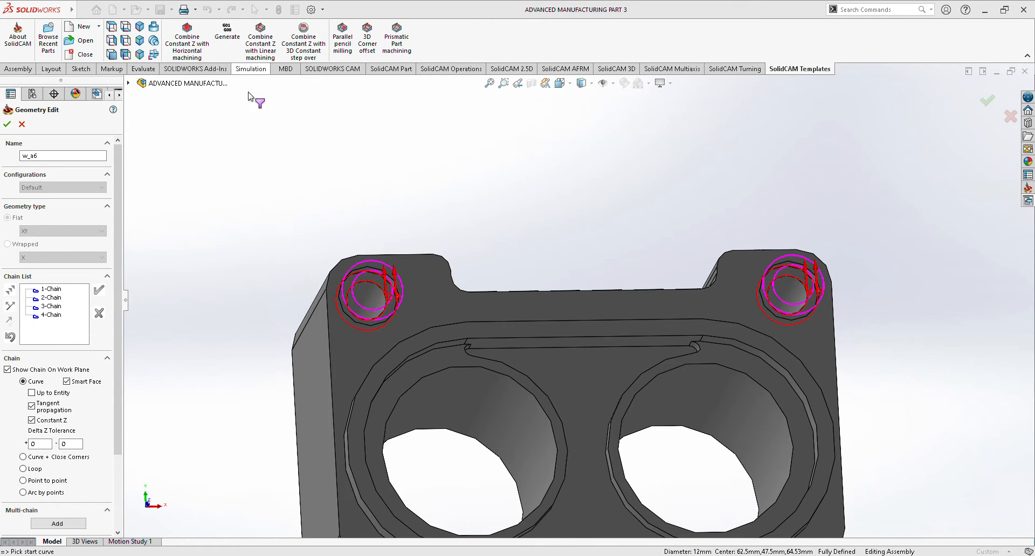
{"action": "left_click", "coordinate": [7, 124]}
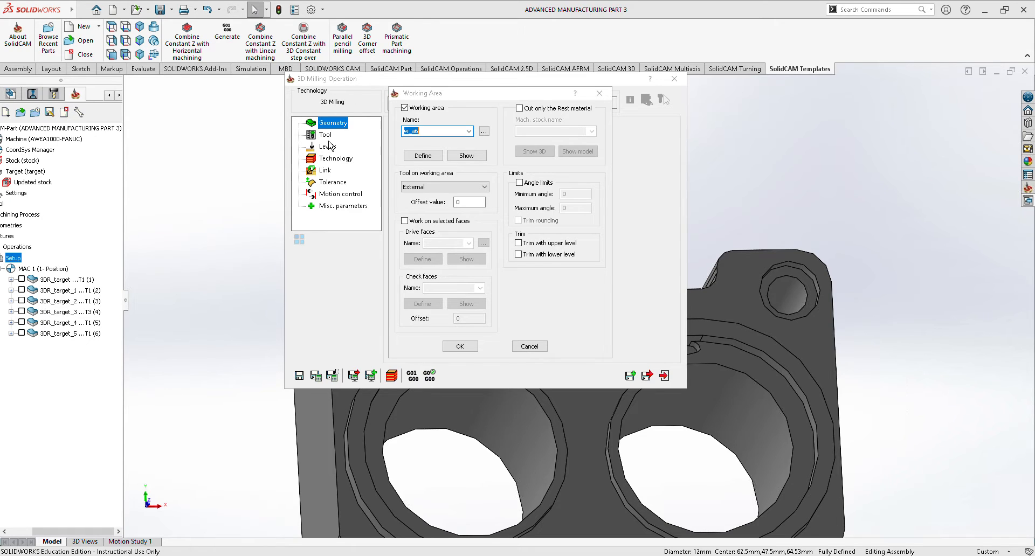
{"action": "left_click", "coordinate": [460, 346]}
Assign tool 1, the 10.5 mm end mill, to the counterbore operation.
{"action": "left_click", "coordinate": [325, 134]}
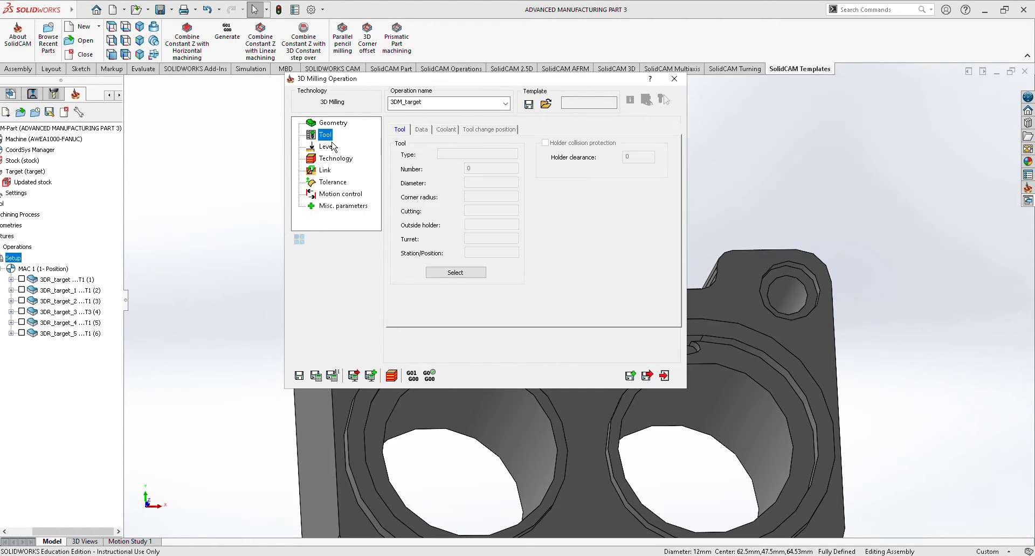
{"action": "left_click", "coordinate": [484, 277]}
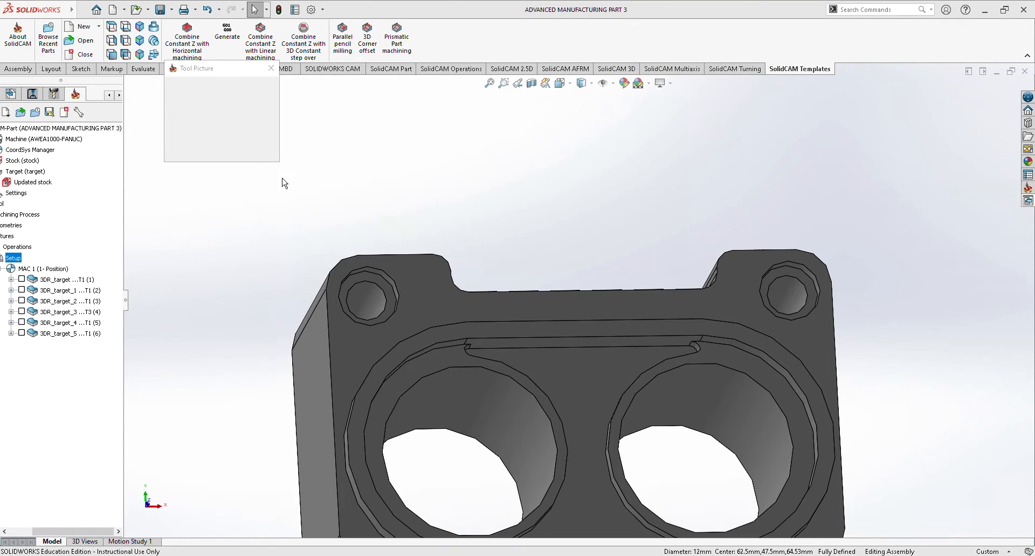
{"action": "left_click", "coordinate": [394, 130]}
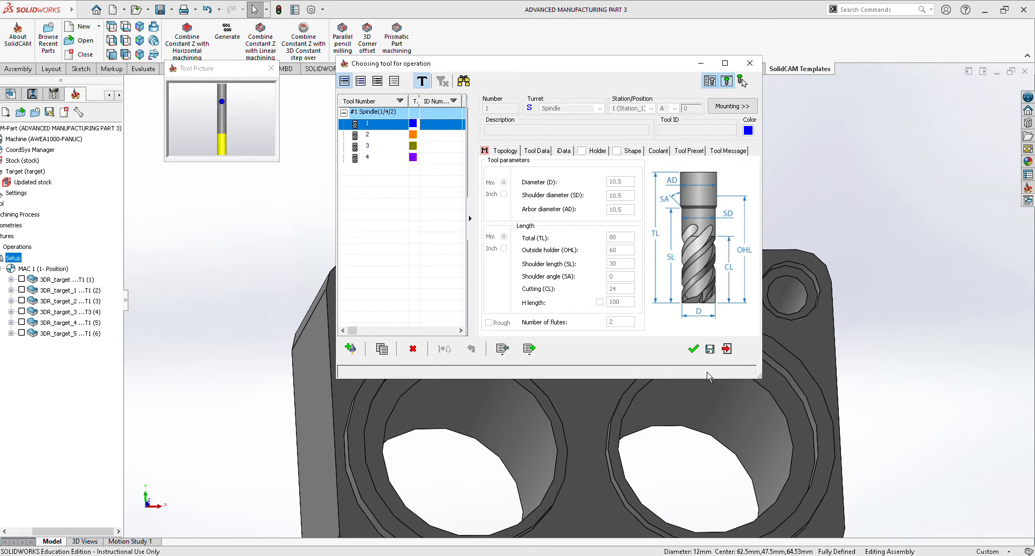
{"action": "left_click", "coordinate": [694, 349]}
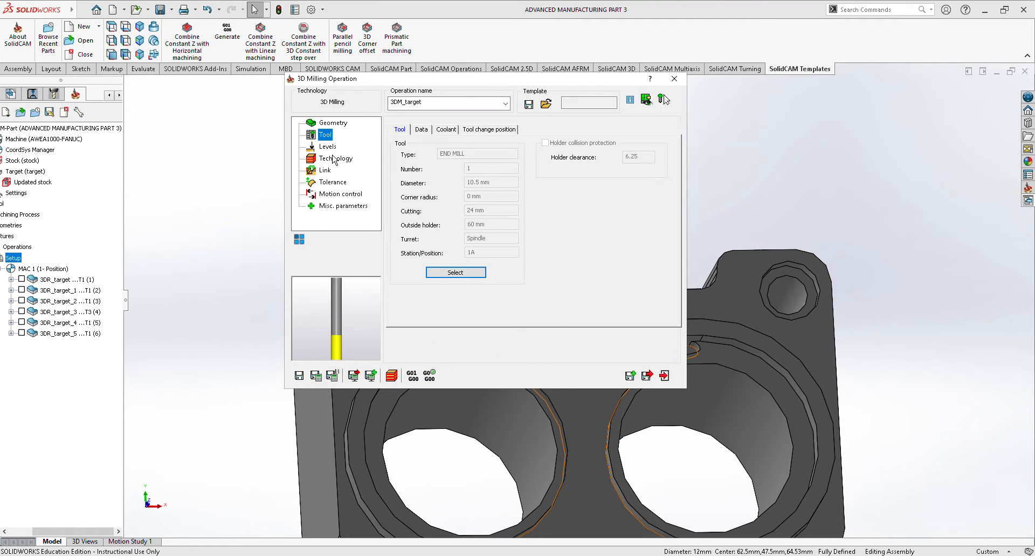
Set the counterbore operation's upper level to -6.67 from the hole's top edge and its lower level to -11.67 from the counterbore floor edge.
{"action": "left_click", "coordinate": [328, 146]}
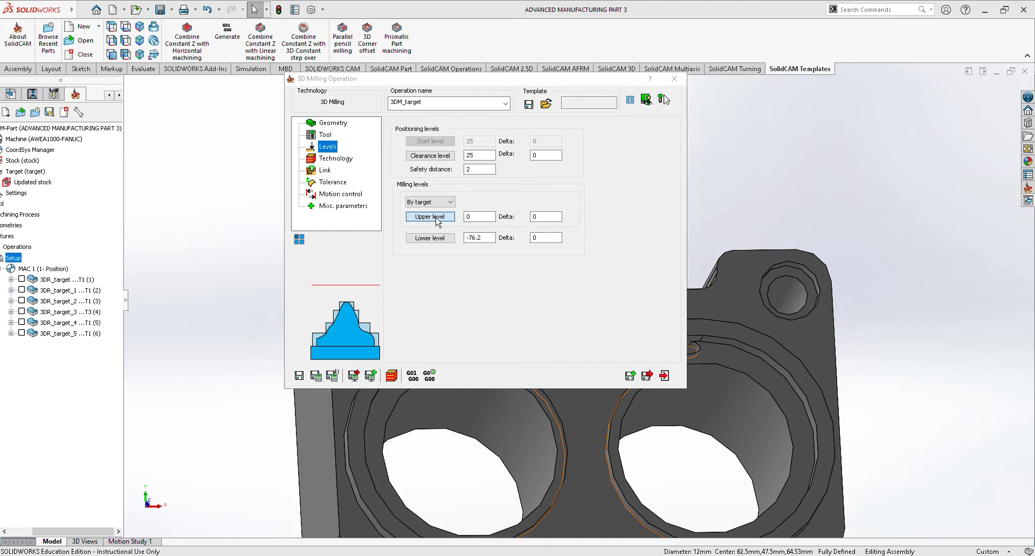
{"action": "left_click", "coordinate": [430, 217]}
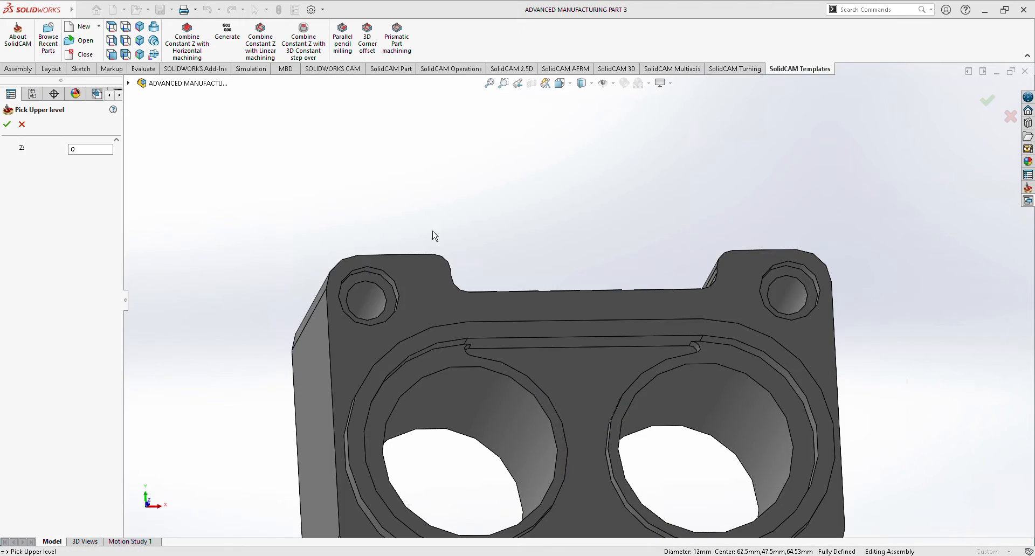
{"action": "left_click", "coordinate": [368, 267]}
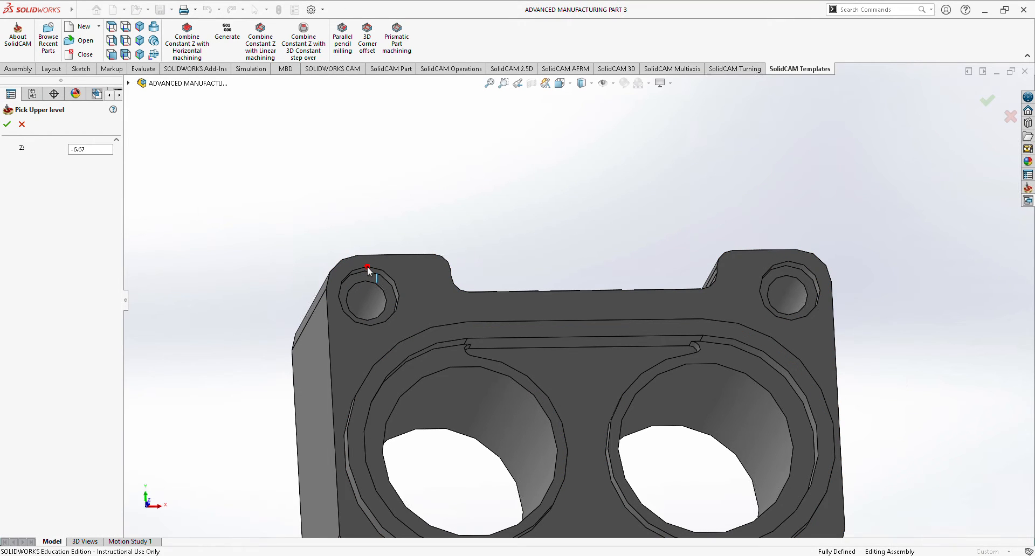
{"action": "left_click", "coordinate": [9, 126]}
{"action": "left_click", "coordinate": [430, 238]}
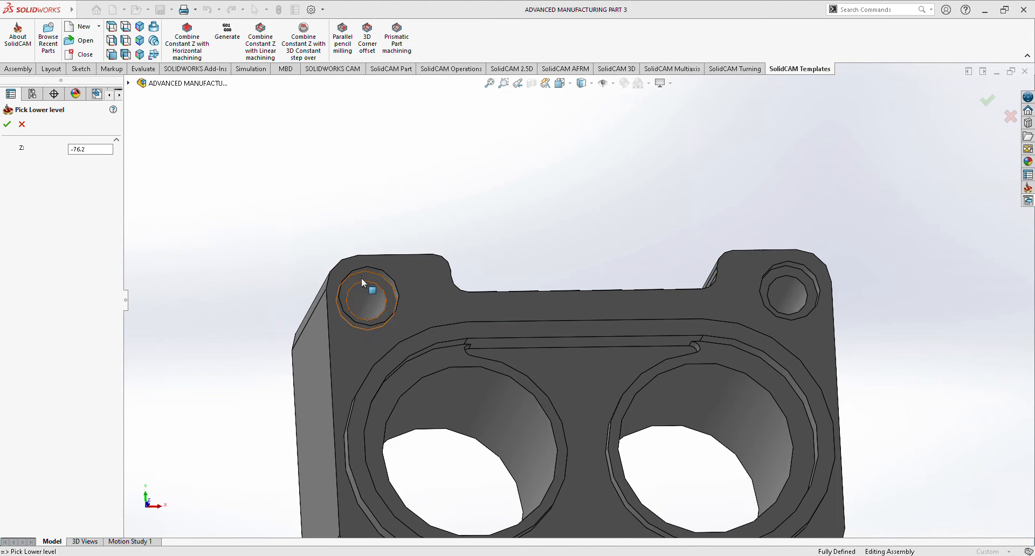
{"action": "left_click", "coordinate": [357, 280]}
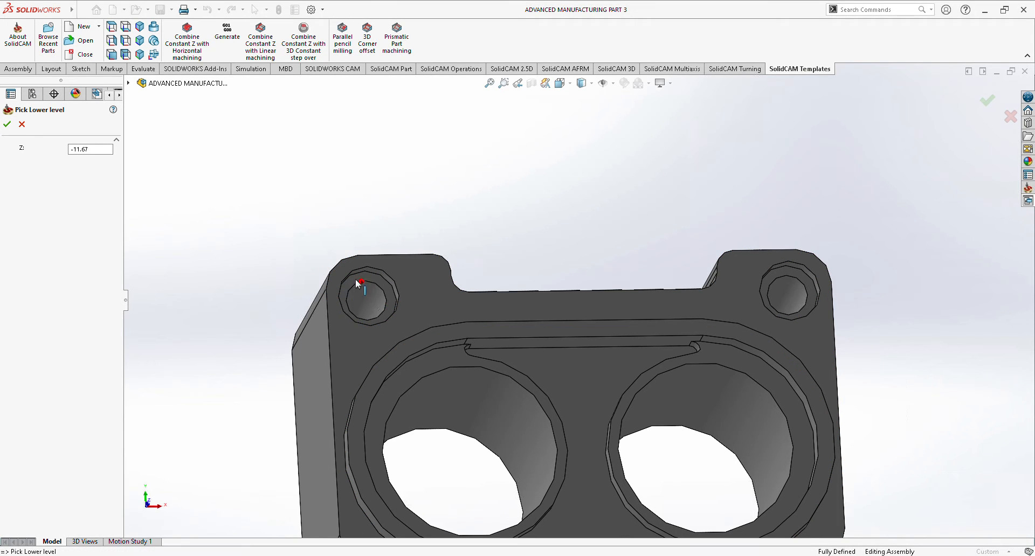
{"action": "left_click", "coordinate": [7, 125]}
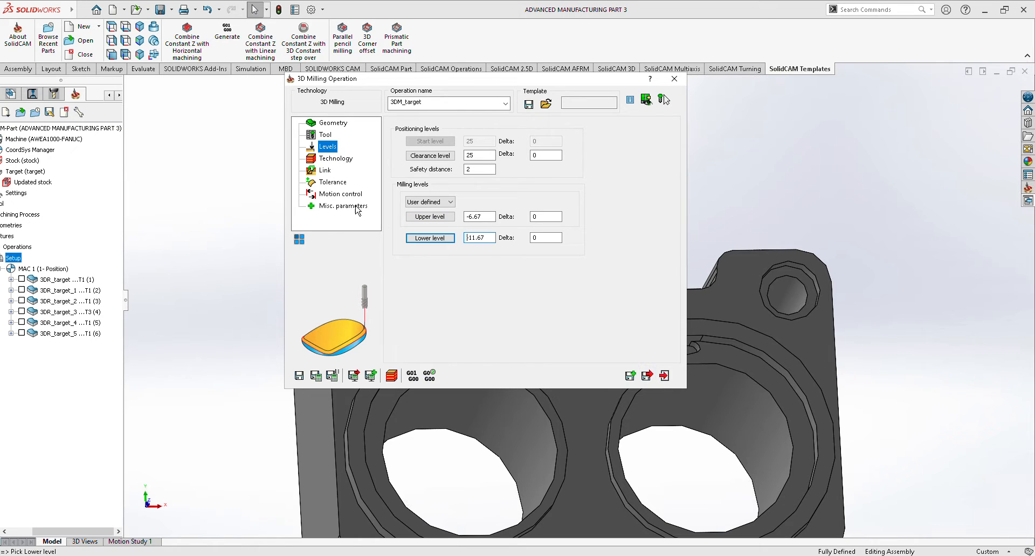
Set the counterbore operation's roughing to Contour and save the operation.
{"action": "left_click", "coordinate": [335, 159]}
{"action": "left_click", "coordinate": [465, 151]}
{"action": "left_click", "coordinate": [464, 177]}
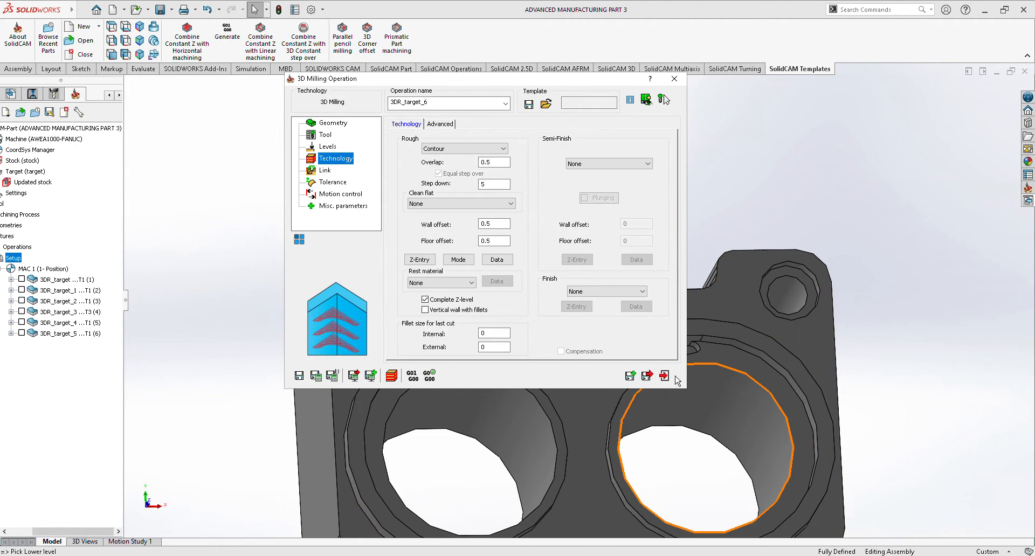
{"action": "left_click", "coordinate": [647, 377]}
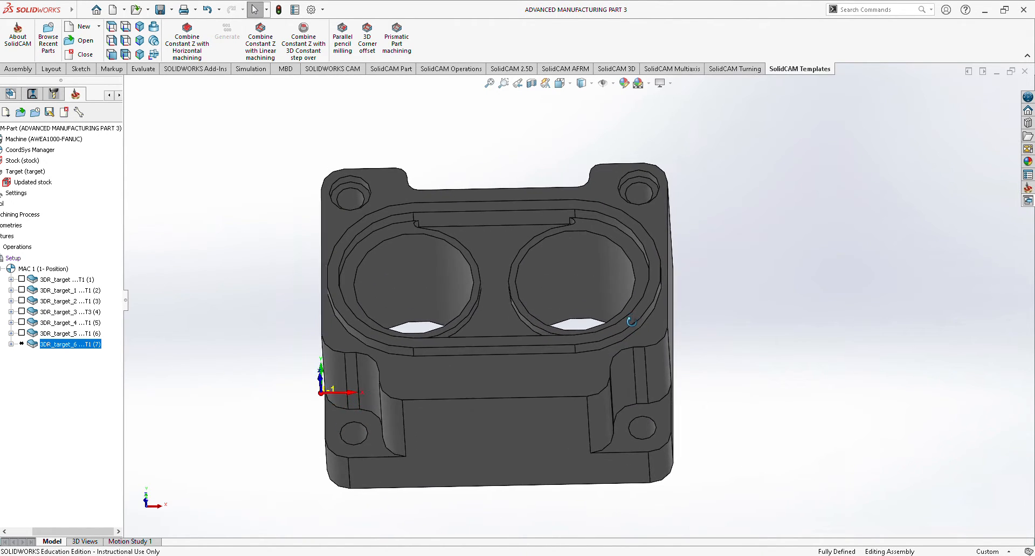
Calculate the counterbore operation and inspect its machined result in the simulation from several angles.
{"action": "right_click", "coordinate": [68, 348]}
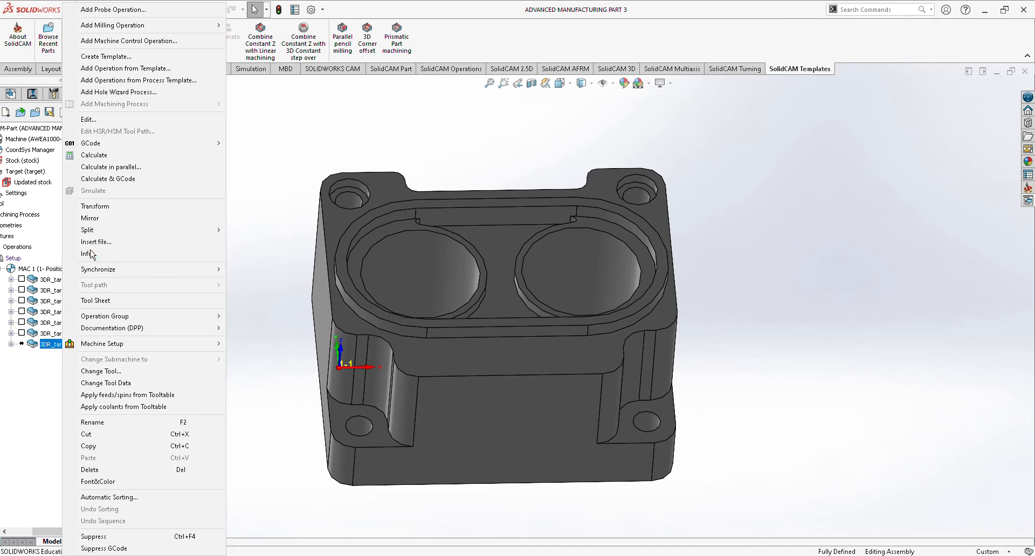
{"action": "left_click", "coordinate": [113, 155]}
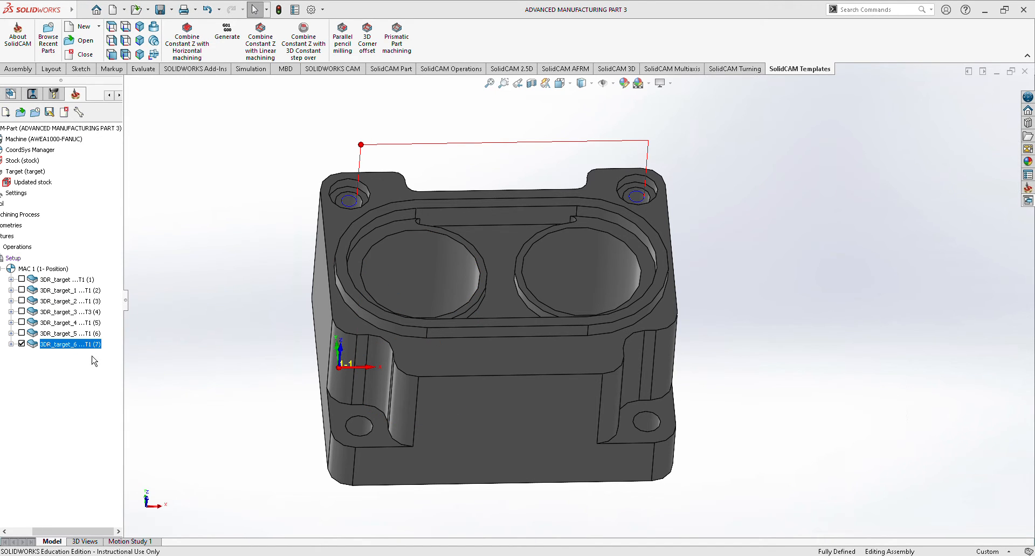
{"action": "right_click", "coordinate": [78, 345]}
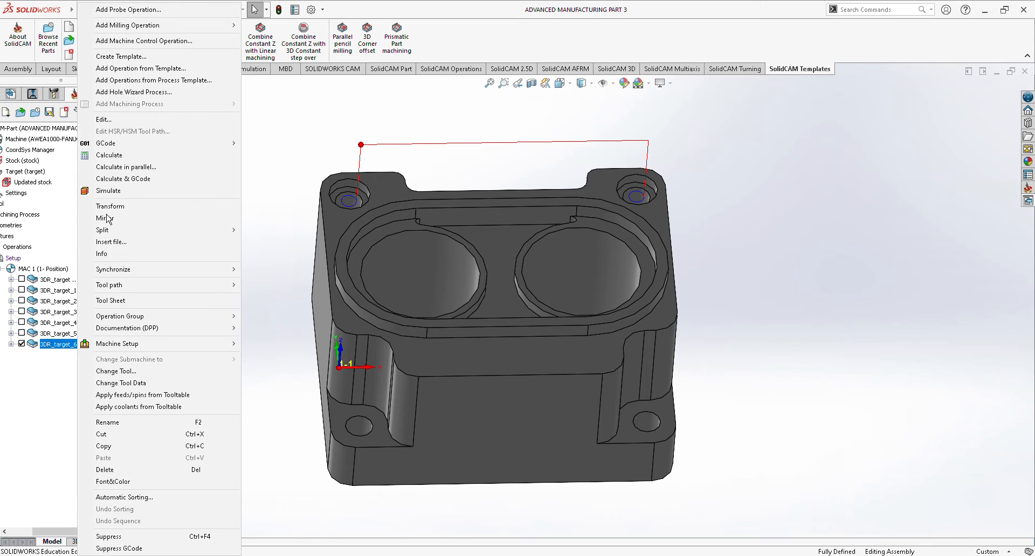
{"action": "left_click", "coordinate": [127, 194]}
{"action": "left_click", "coordinate": [251, 197]}
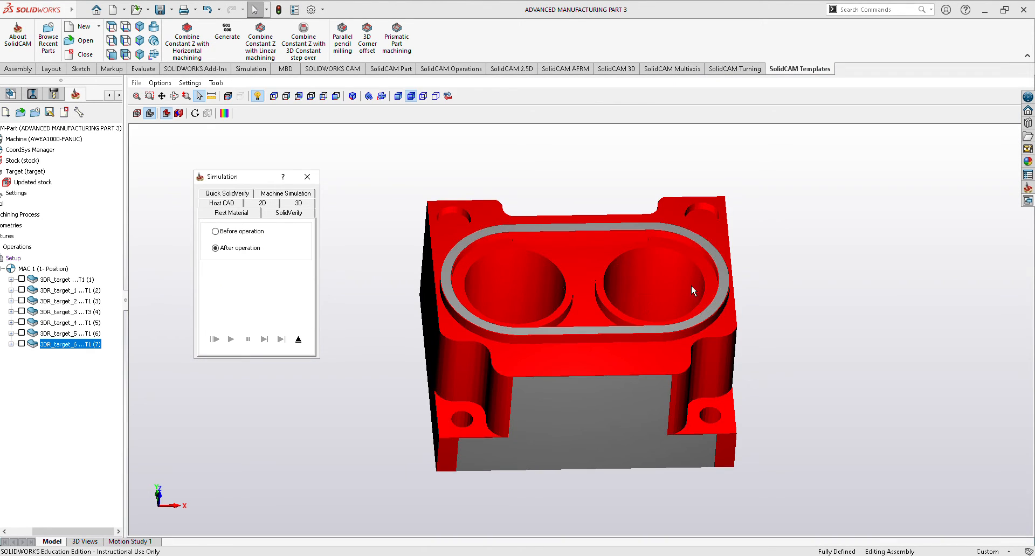
{"action": "mouse_move", "coordinate": [783, 253]}
{"action": "middle_mouse_down"}
{"action": "mouse_move", "coordinate": [783, 281]}
{"action": "mouse_move", "coordinate": [786, 240]}
{"action": "mouse_move", "coordinate": [776, 245]}
{"action": "middle_mouse_up"}
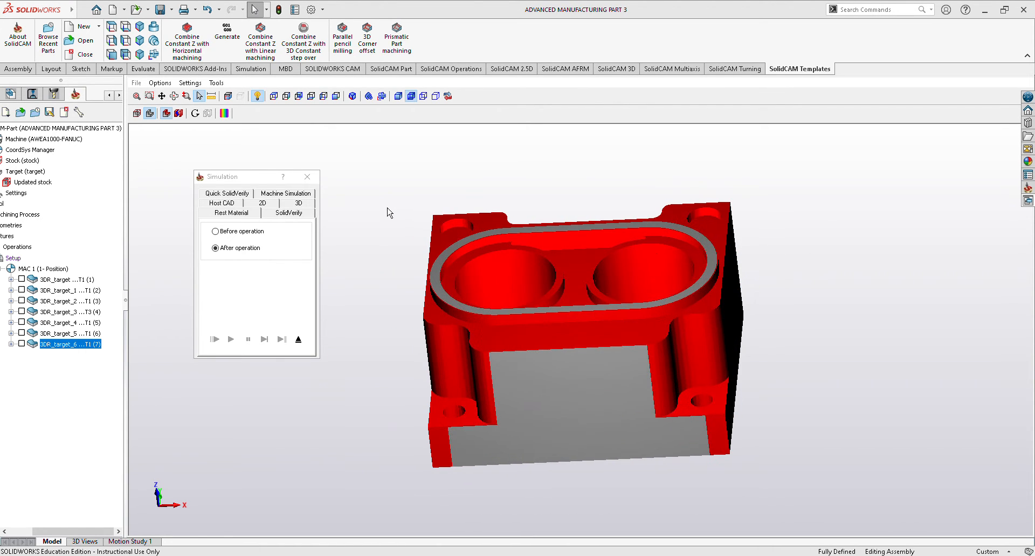
{"action": "left_click", "coordinate": [315, 178]}
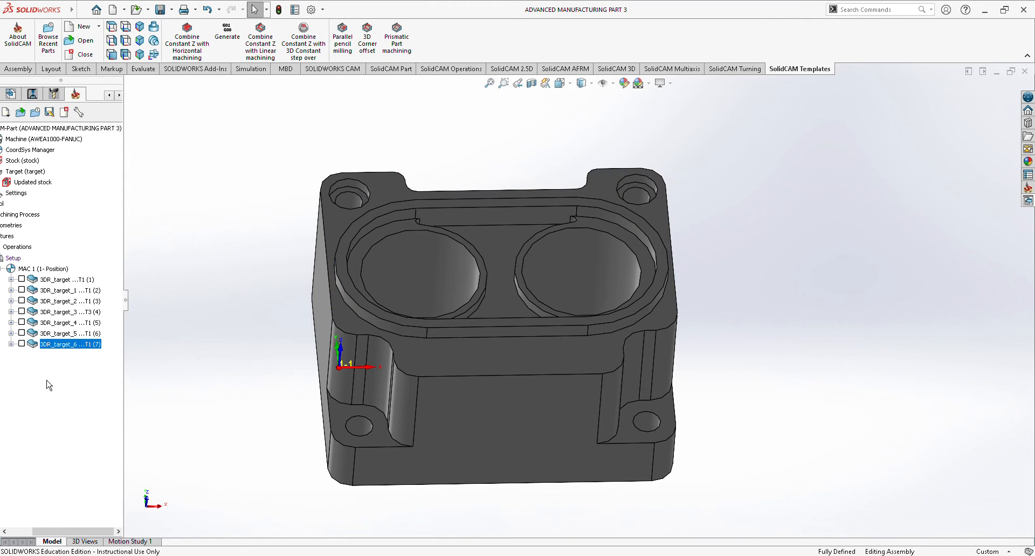
Add a 3D Milling operation on the target geometry to the setup and enable a working area for it.
{"action": "right_click", "coordinate": [14, 258]}
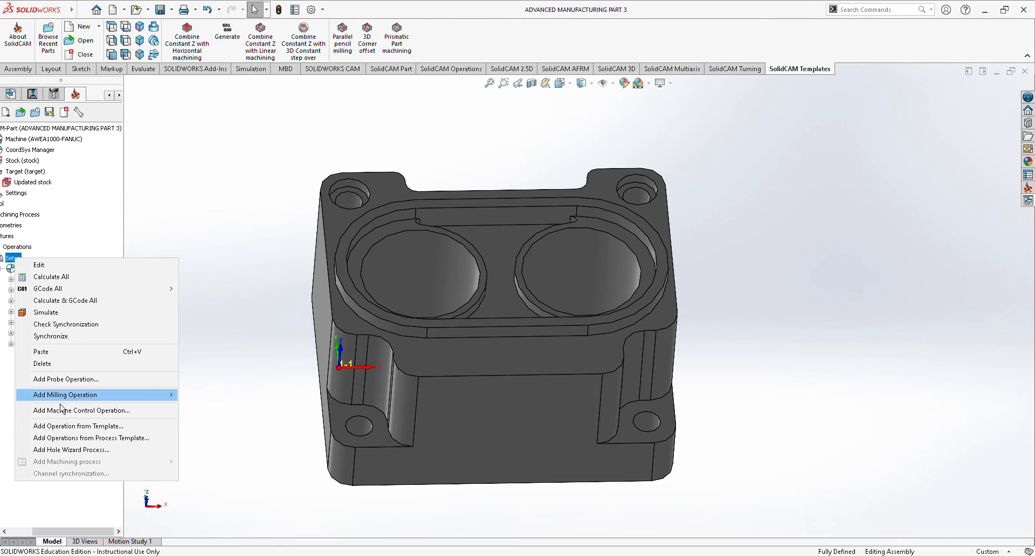
{"action": "mouse_move", "coordinate": [61, 398]}
{"action": "left_click", "coordinate": [264, 230]}
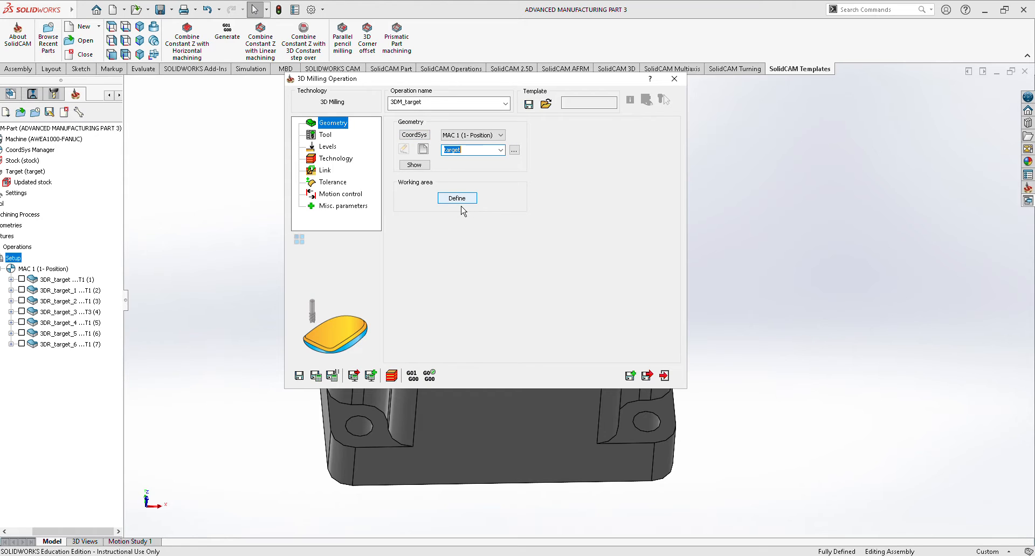
{"action": "left_click", "coordinate": [457, 198]}
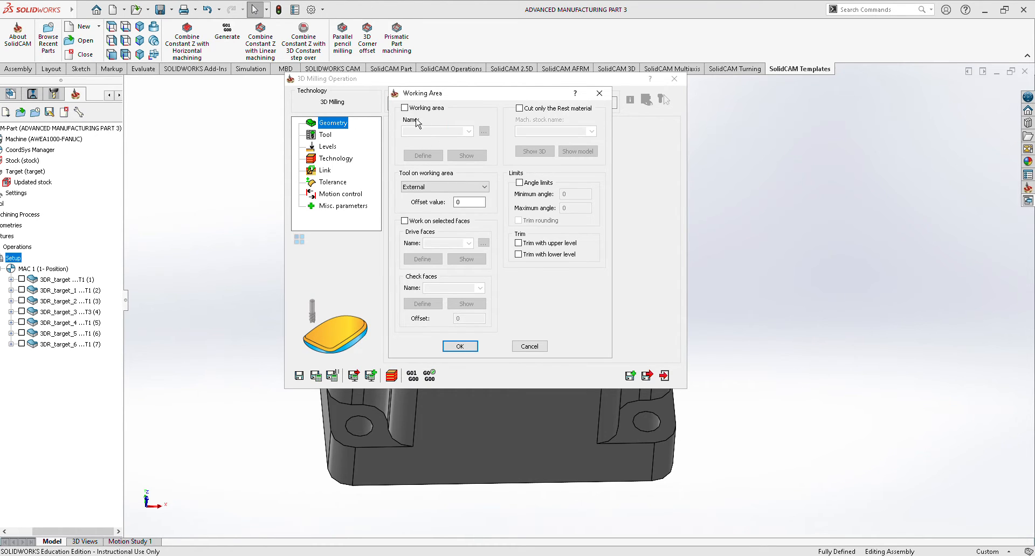
{"action": "left_click", "coordinate": [413, 109]}
Define the working area by chaining the 12 mm hole edge inside the rear-left counterbore as the first contour.
{"action": "left_click", "coordinate": [426, 157]}
{"action": "middle_click_drag", "start_coordinate": [767, 268], "coordinate": [762, 356]}
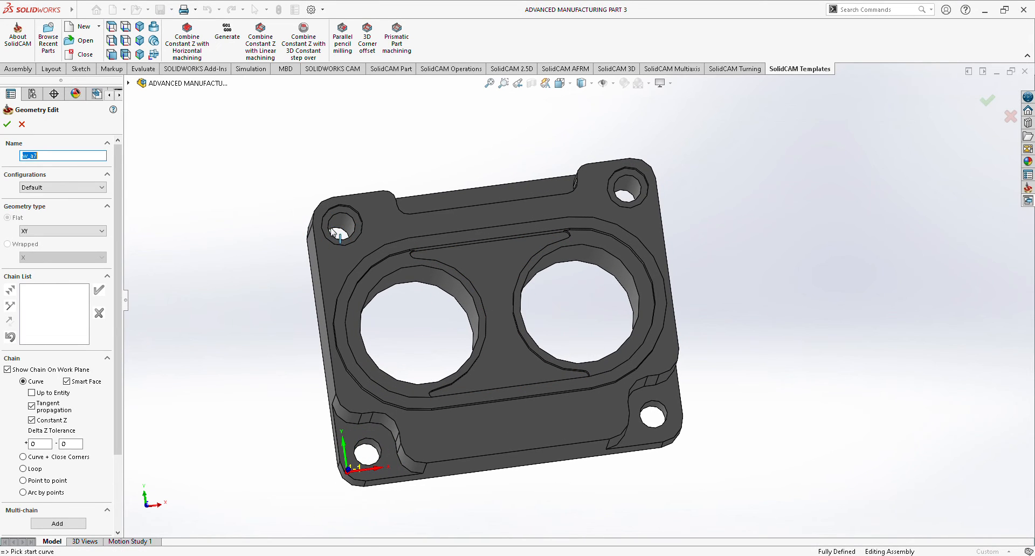
{"action": "middle_click_drag", "start_coordinate": [747, 237], "coordinate": [753, 257]}
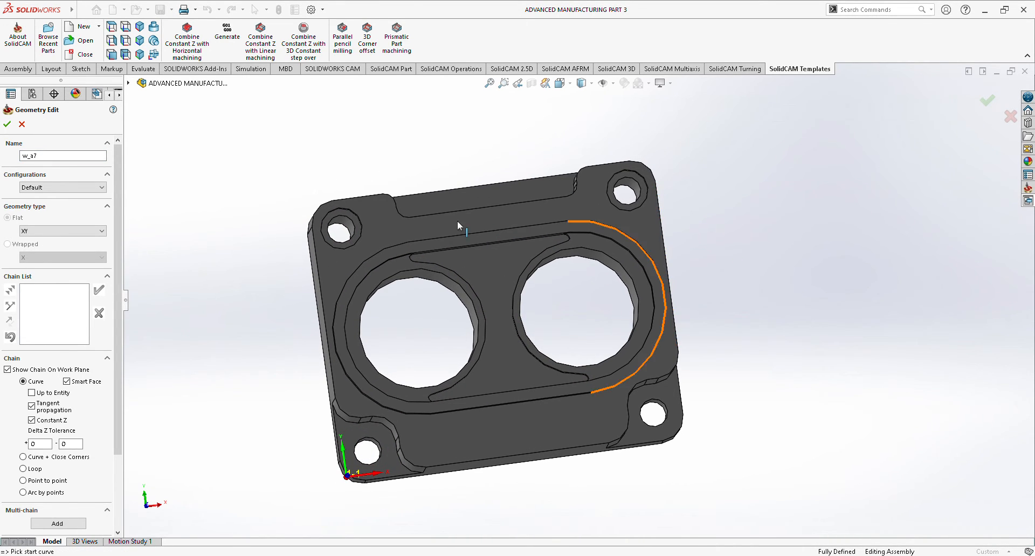
{"action": "left_click", "coordinate": [341, 230]}
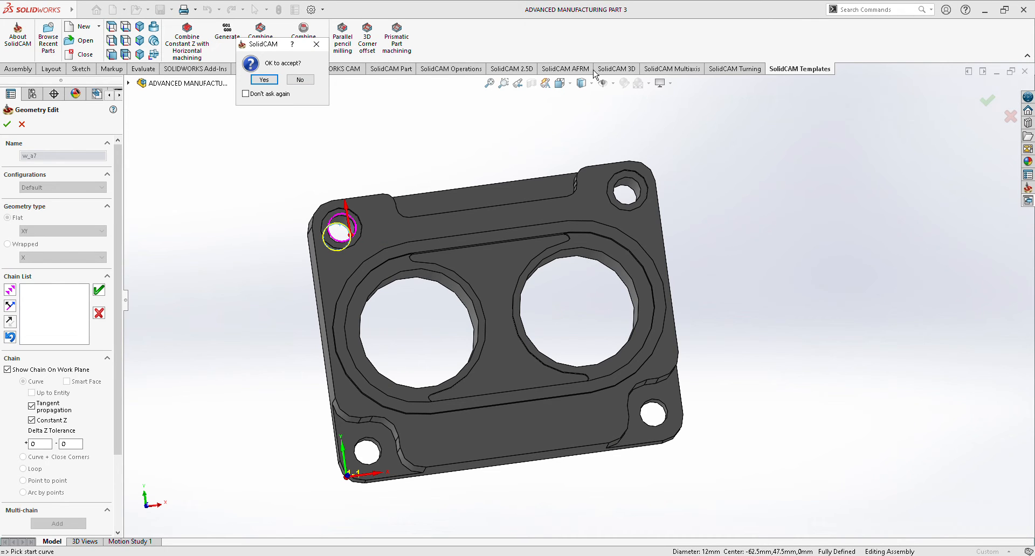
{"action": "left_click", "coordinate": [264, 80]}
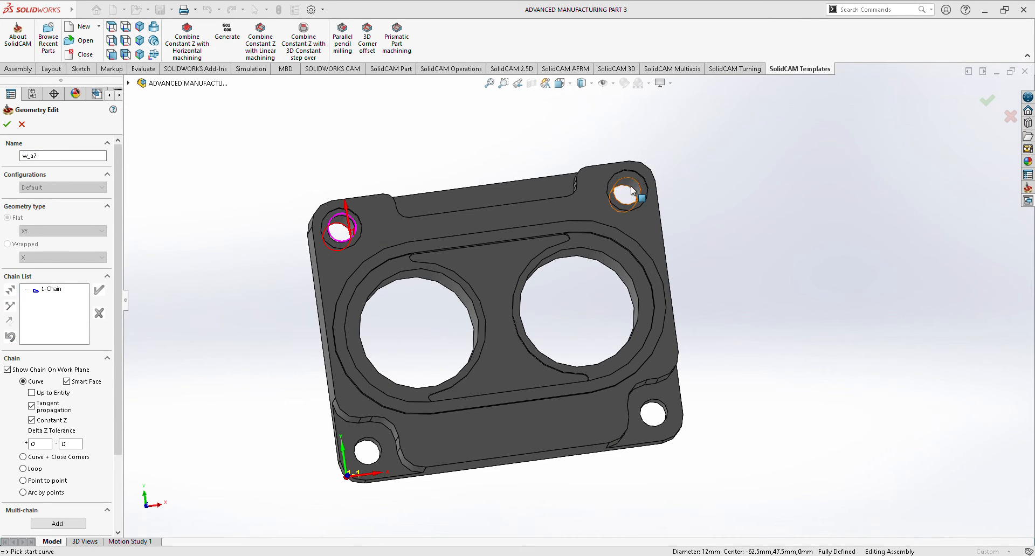
Add the 12 mm hole edge inside the rear-right counterbore as the second chain and accept the working area.
{"action": "left_click", "coordinate": [633, 191]}
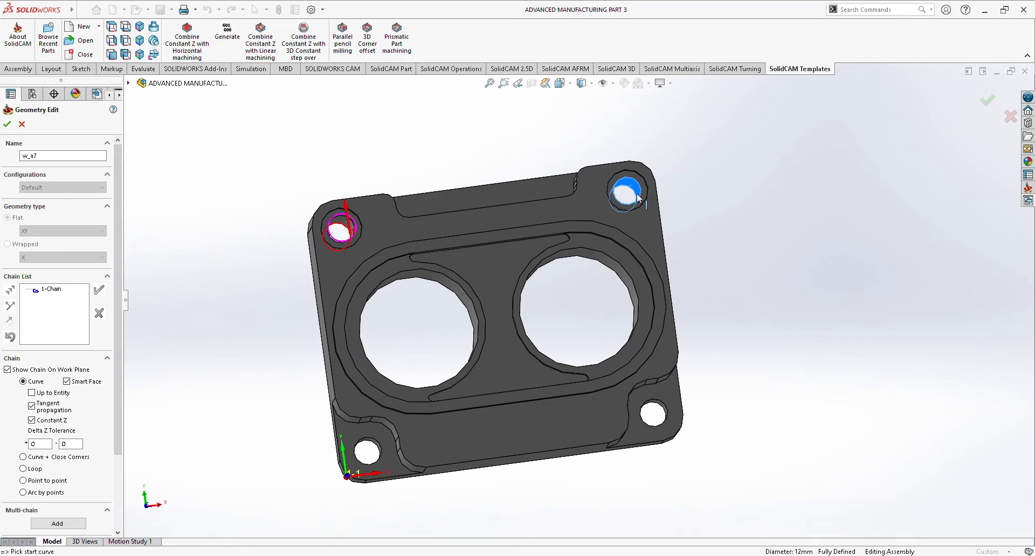
{"action": "left_click", "coordinate": [620, 188]}
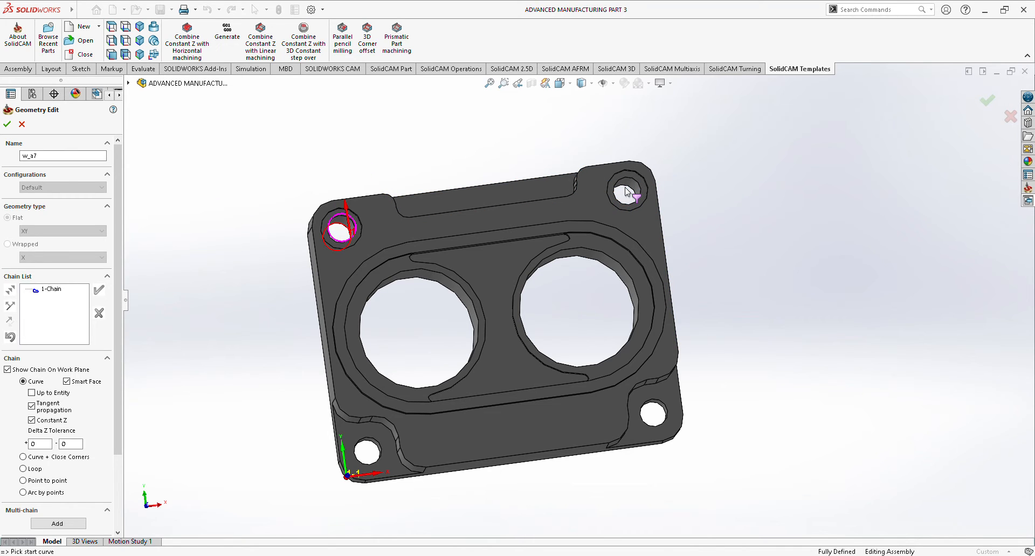
{"action": "left_click", "coordinate": [625, 191]}
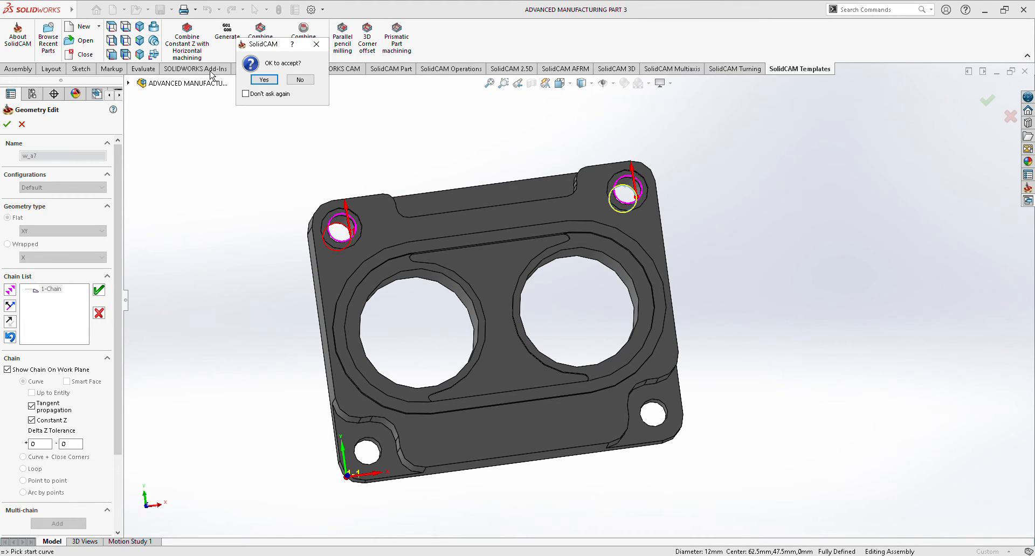
{"action": "left_click", "coordinate": [264, 79]}
{"action": "middle_click_drag", "start_coordinate": [222, 153], "coordinate": [170, 135]}
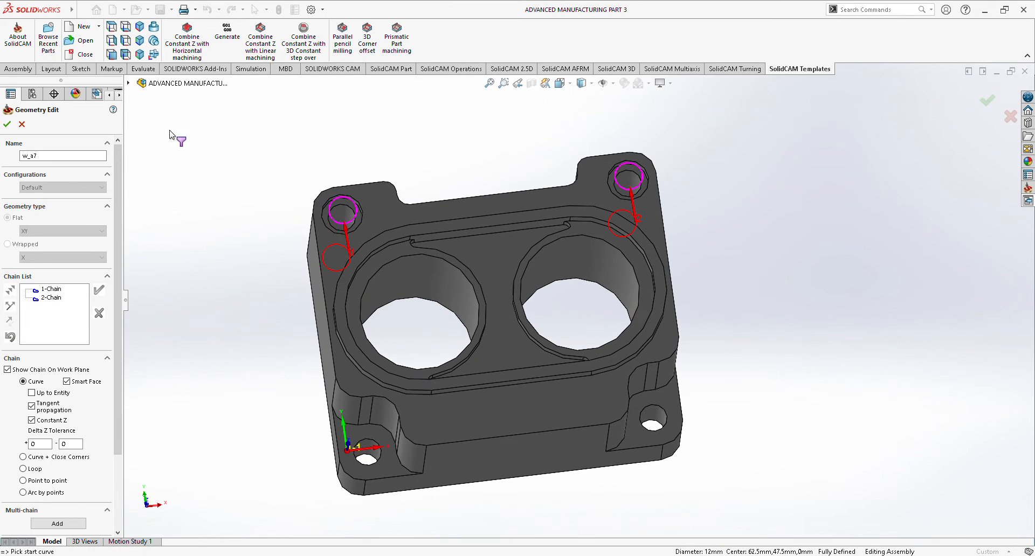
{"action": "left_click", "coordinate": [7, 124]}
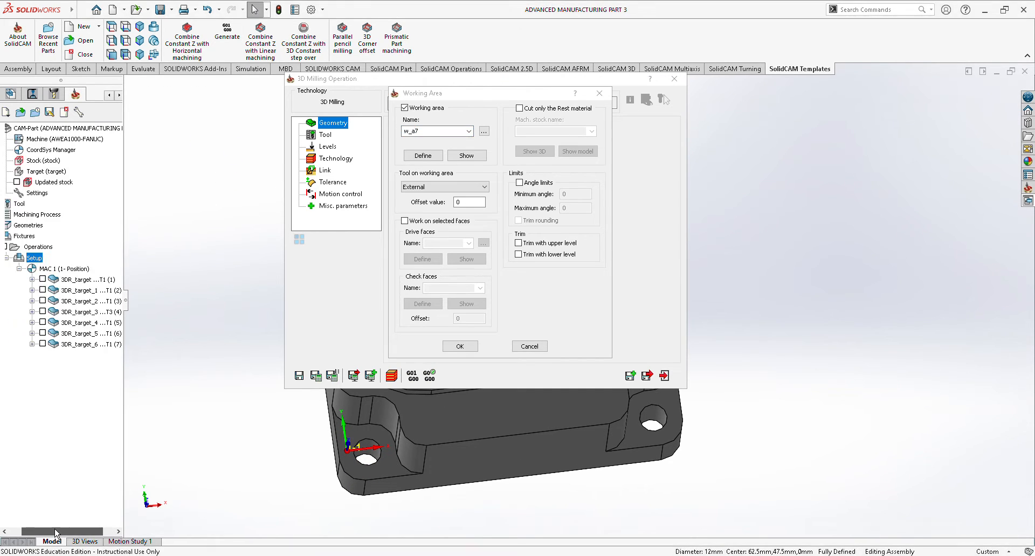
{"action": "left_click", "coordinate": [467, 347]}
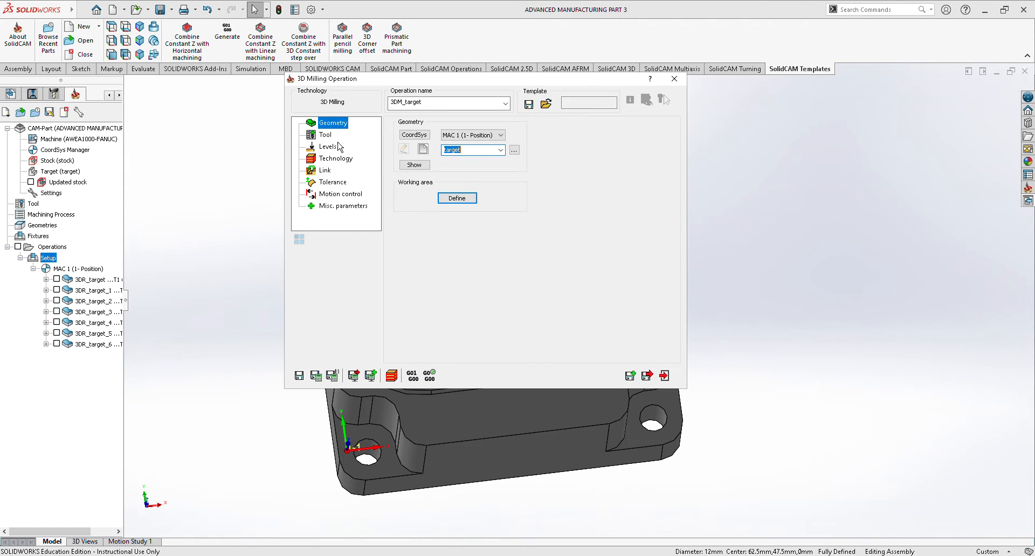
Assign tool 1, the 10.5 mm end mill, to the rear through-hole operation.
{"action": "left_click", "coordinate": [338, 142]}
{"action": "left_click", "coordinate": [455, 272]}
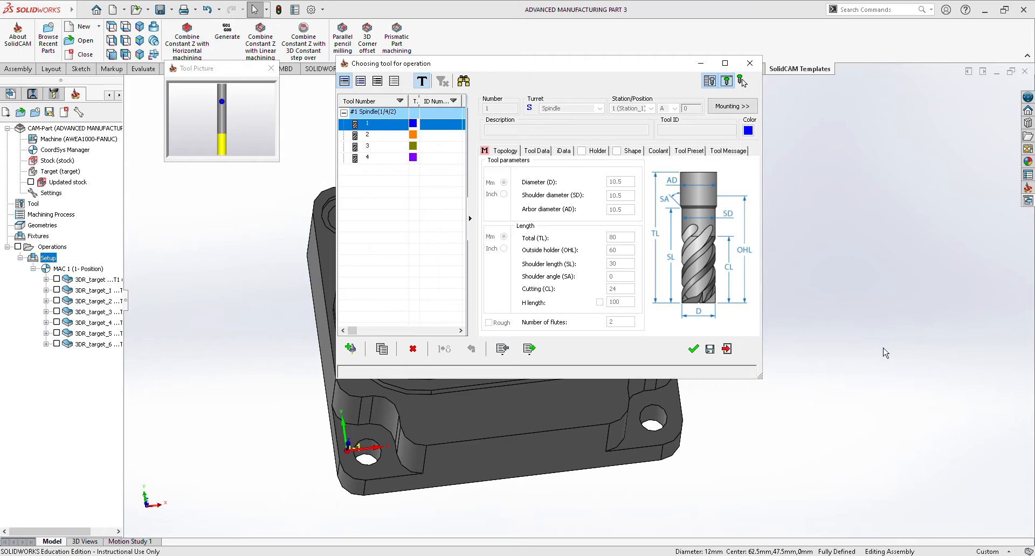
{"action": "left_click", "coordinate": [694, 348]}
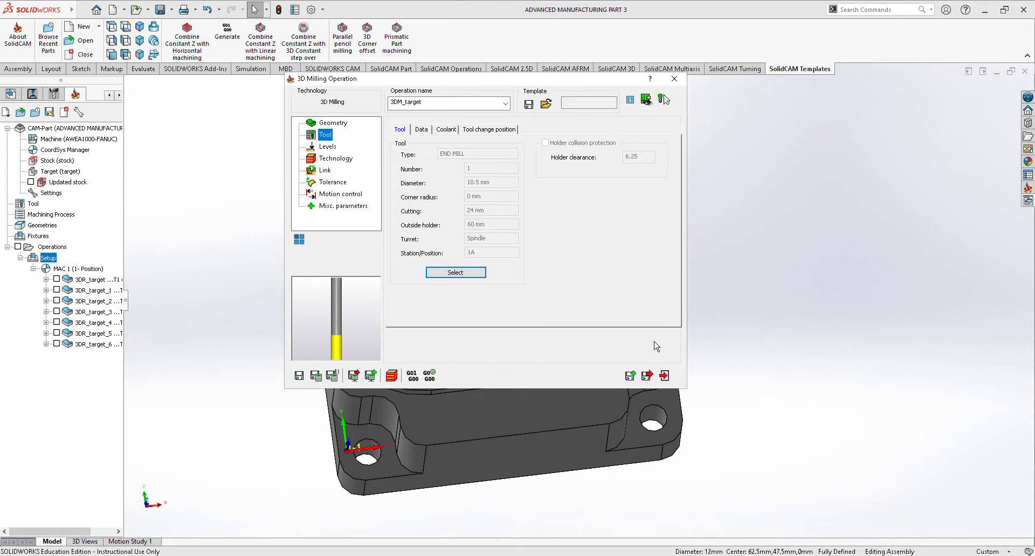
Set the upper level to -11.67 from the rear-left counterbore floor edge and pick the lower level at the rear-right hole's bottom edge.
{"action": "left_click", "coordinate": [328, 147]}
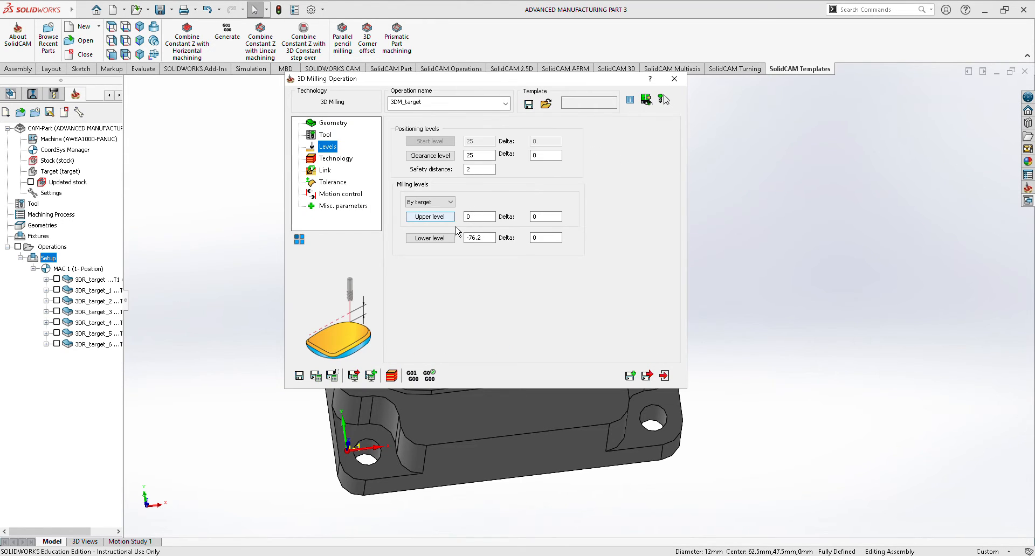
{"action": "left_click", "coordinate": [436, 216]}
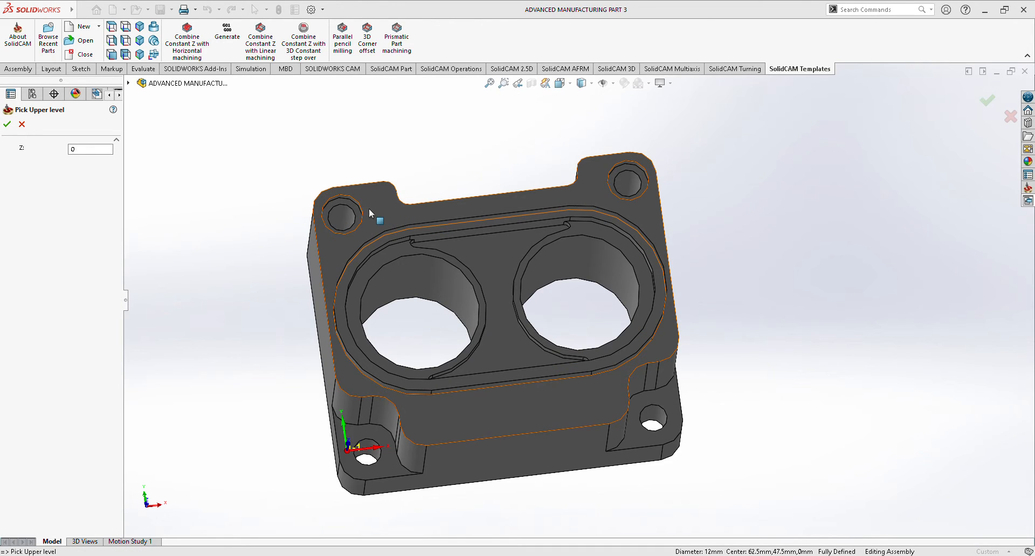
{"action": "left_click", "coordinate": [345, 208]}
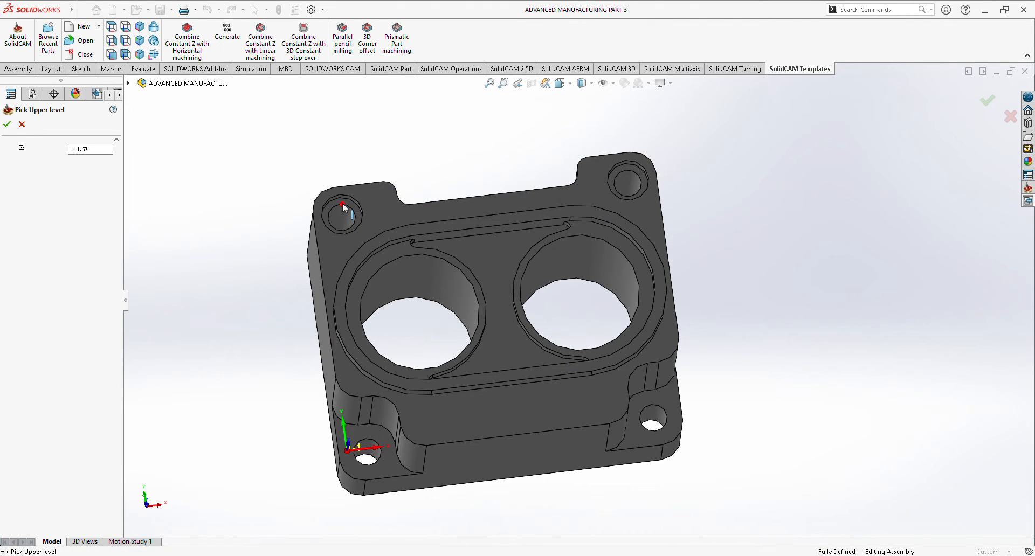
{"action": "left_click", "coordinate": [7, 127]}
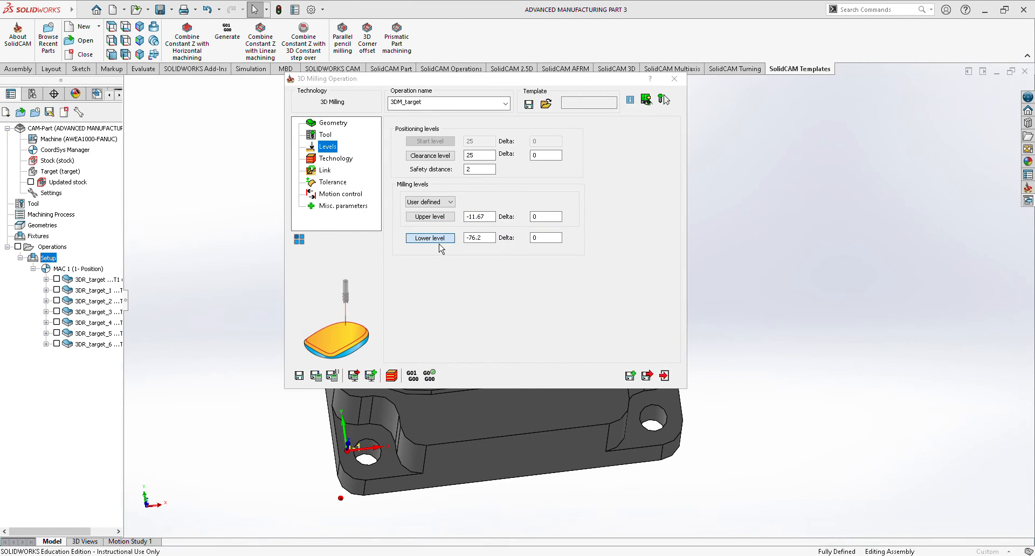
{"action": "left_click", "coordinate": [429, 242]}
{"action": "middle_click_drag", "start_coordinate": [735, 278], "coordinate": [740, 314]}
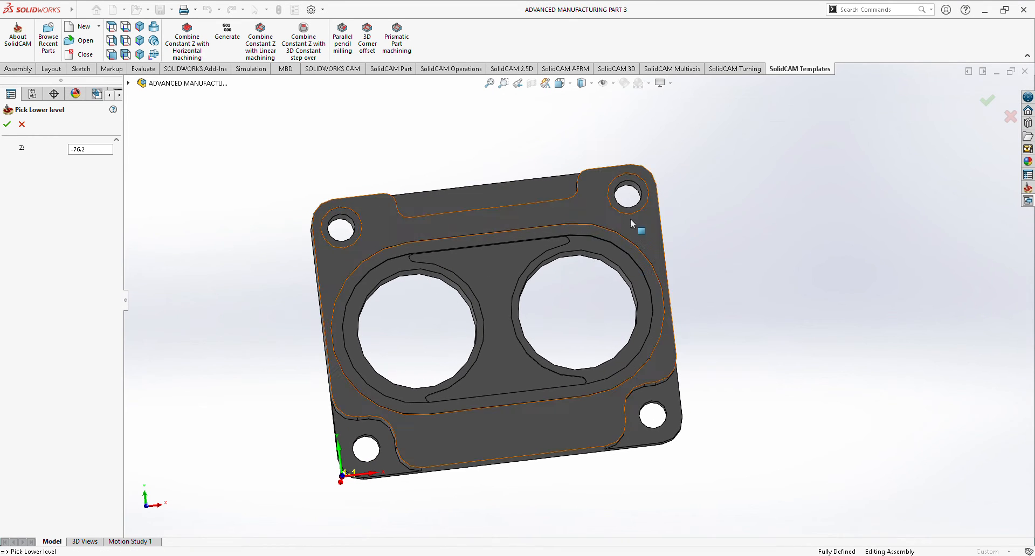
{"action": "left_click", "coordinate": [627, 188]}
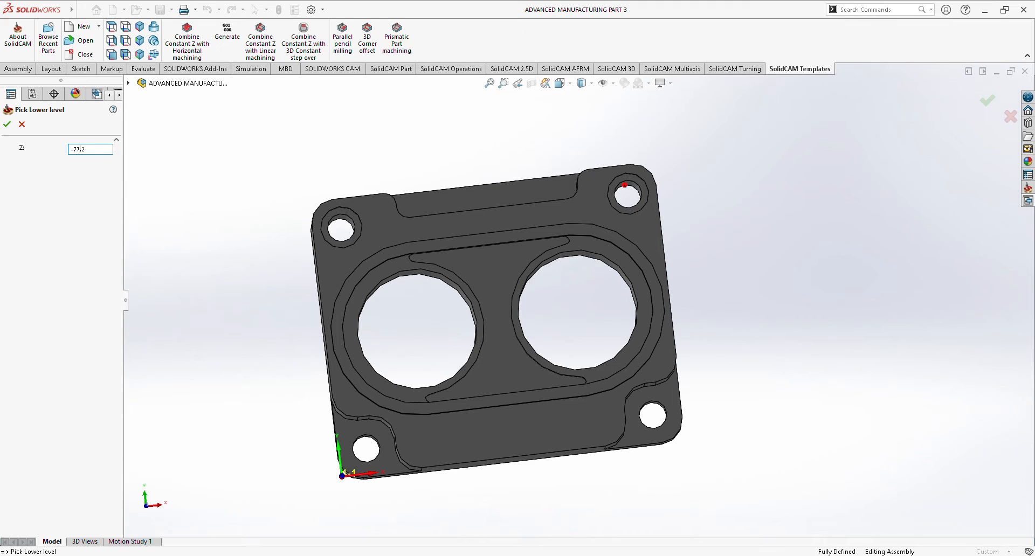
{"action": "left_click", "coordinate": [7, 124]}
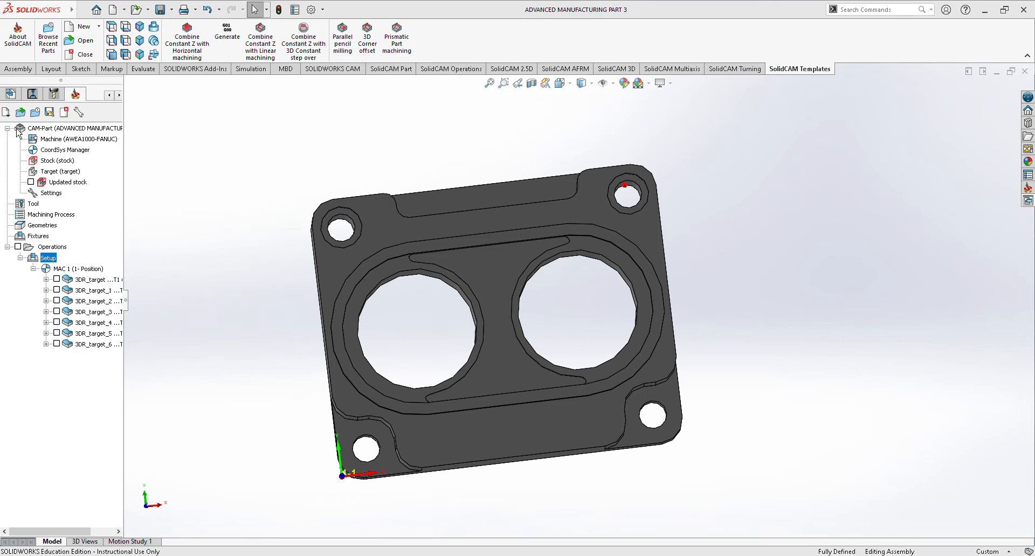
Set the rear through-hole operation's roughing to Contour and save the operation.
{"action": "left_click", "coordinate": [334, 157]}
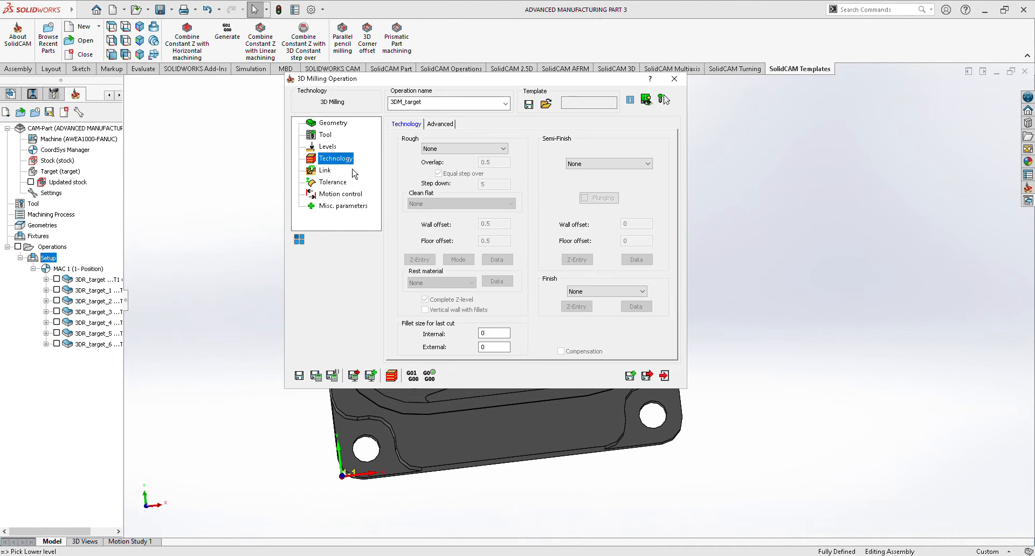
{"action": "left_click", "coordinate": [479, 149]}
{"action": "left_click", "coordinate": [473, 173]}
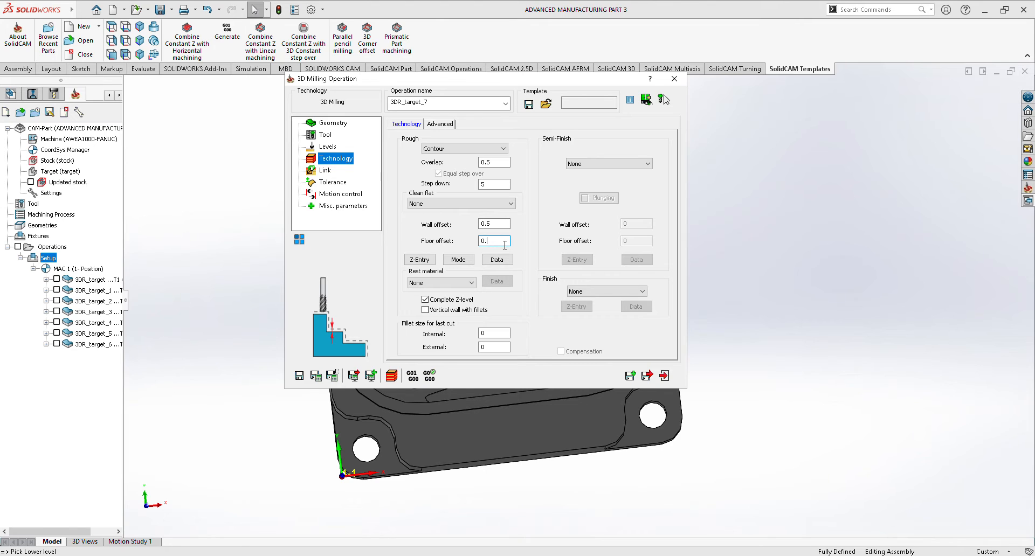
{"action": "left_click", "coordinate": [664, 376]}
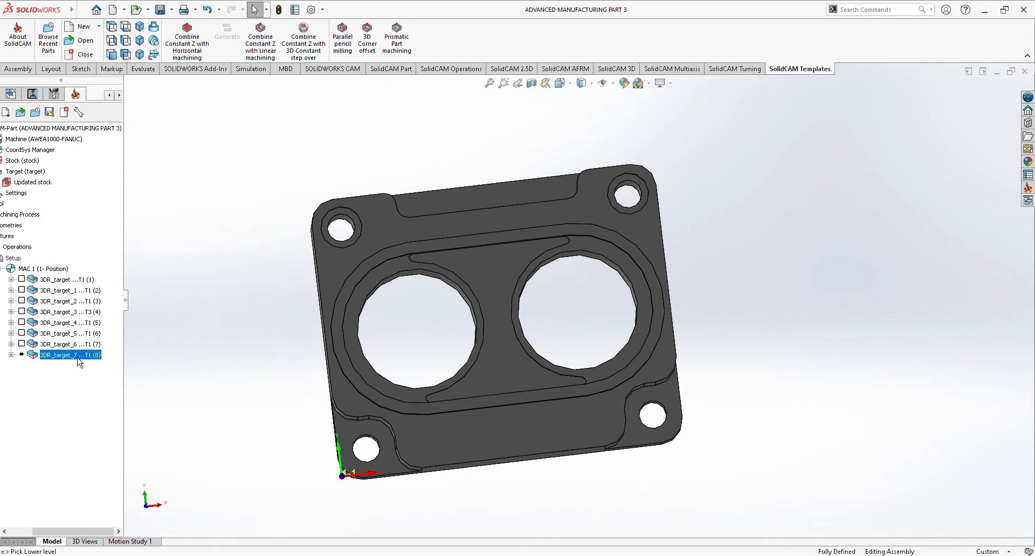
Calculate the rear through-hole operation and check its toolpath on the model.
{"action": "right_click", "coordinate": [78, 358]}
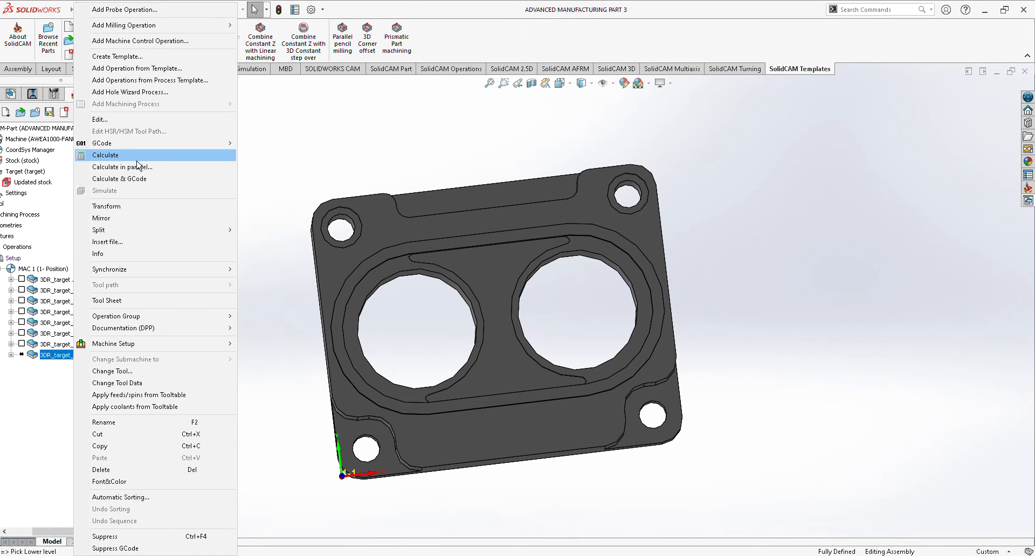
{"action": "left_click", "coordinate": [137, 160]}
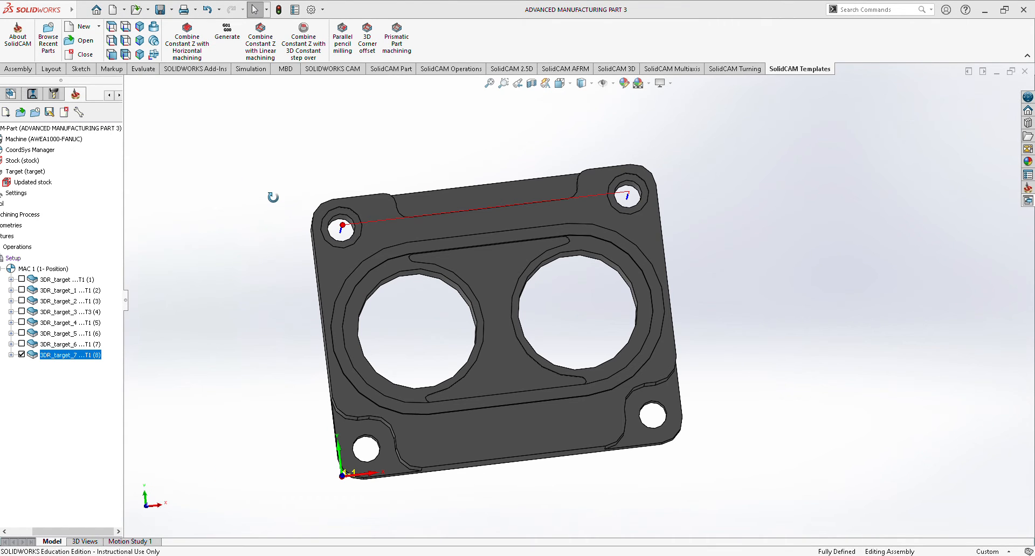
{"action": "middle_click_drag", "start_coordinate": [273, 197], "coordinate": [254, 240]}
Simulate the rear through-hole operation, inspect the rest material after machining from several angles, and close the simulation.
{"action": "right_click", "coordinate": [98, 357]}
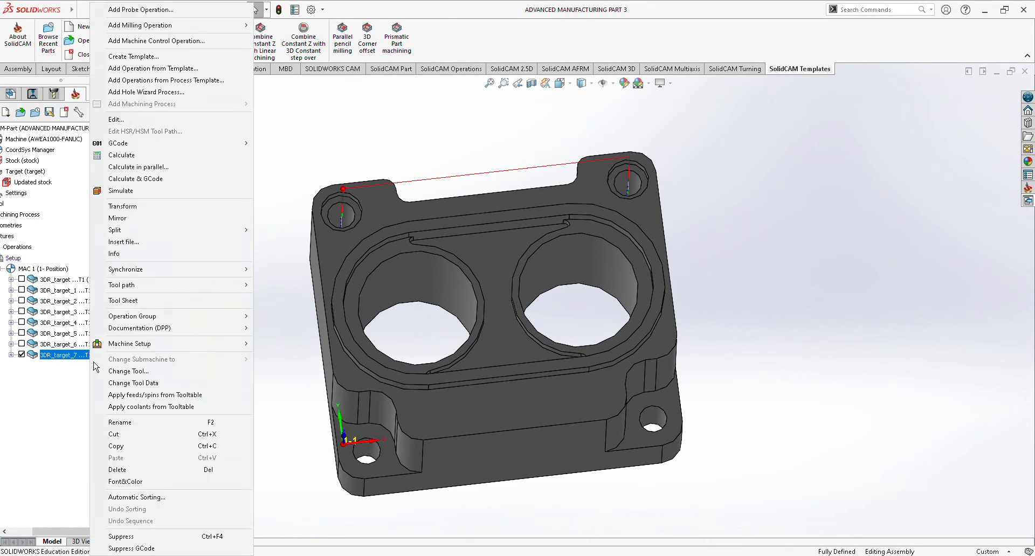
{"action": "left_click", "coordinate": [139, 190]}
{"action": "left_click", "coordinate": [237, 195]}
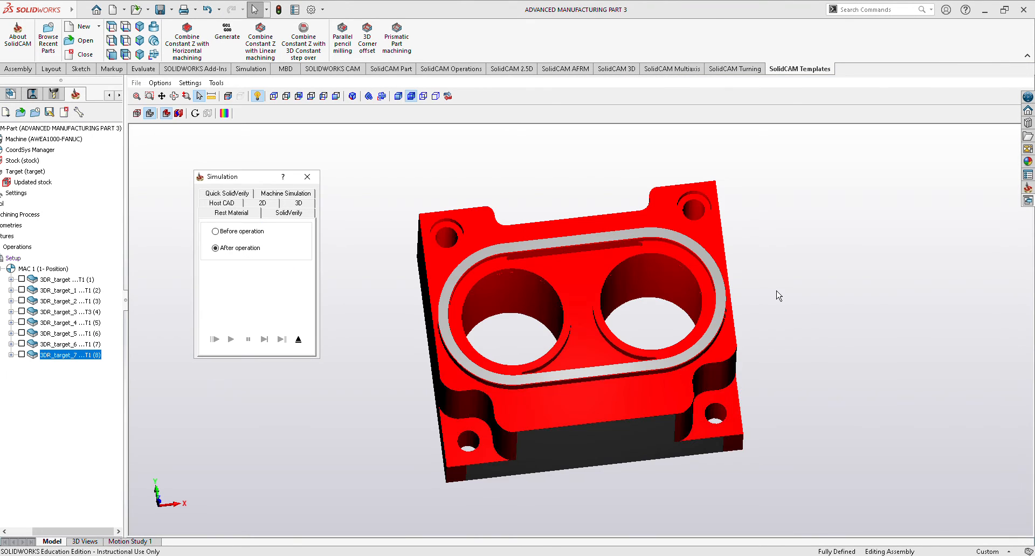
{"action": "mouse_move", "coordinate": [779, 295]}
{"action": "middle_mouse_down"}
{"action": "mouse_move", "coordinate": [785, 247]}
{"action": "mouse_move", "coordinate": [823, 286]}
{"action": "mouse_move", "coordinate": [831, 319]}
{"action": "mouse_move", "coordinate": [811, 312]}
{"action": "mouse_move", "coordinate": [828, 281]}
{"action": "mouse_move", "coordinate": [774, 281]}
{"action": "mouse_move", "coordinate": [771, 306]}
{"action": "middle_mouse_up"}
{"action": "middle_click_drag", "start_coordinate": [464, 310], "coordinate": [474, 274]}
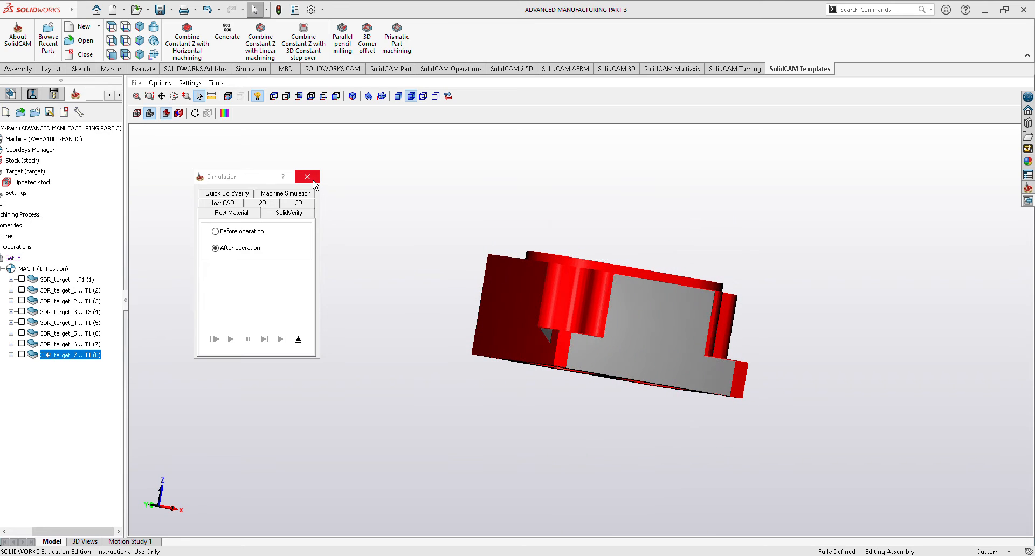
{"action": "left_click", "coordinate": [311, 180]}
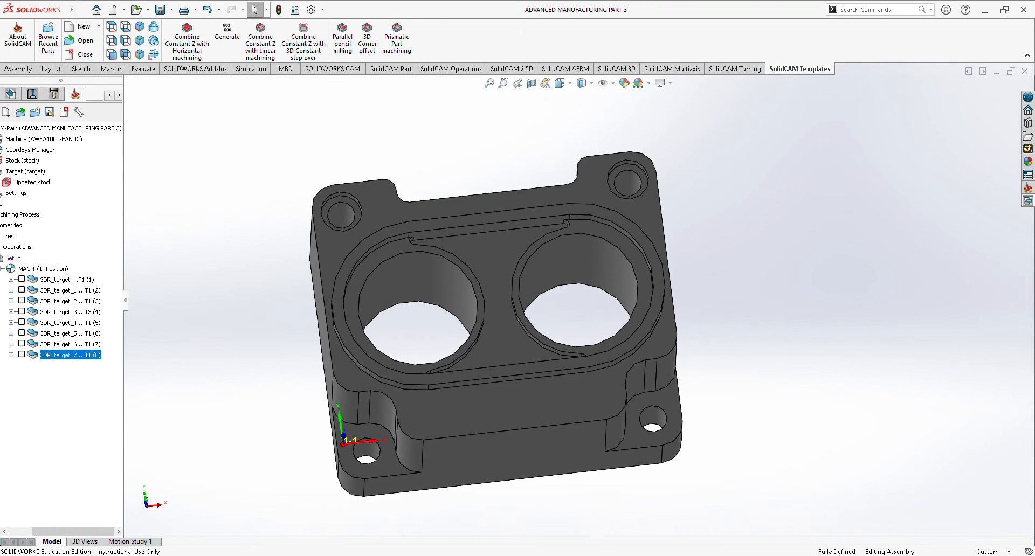
Add a Profile milling operation to the setup and define its geometry as the closed chain around the part's bottom outer edge.
{"action": "left_click_drag", "start_coordinate": [90, 534], "coordinate": [65, 534]}
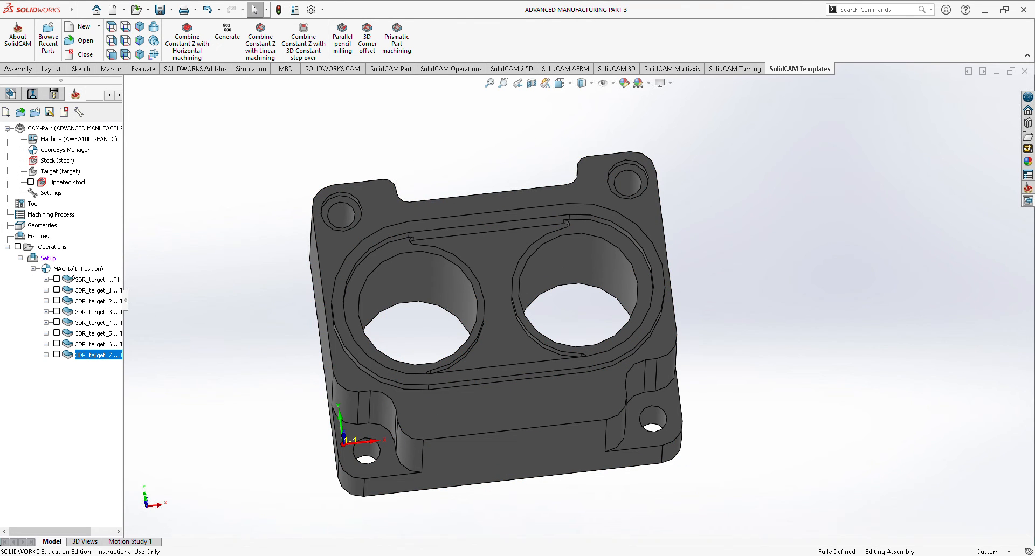
{"action": "right_click", "coordinate": [54, 261]}
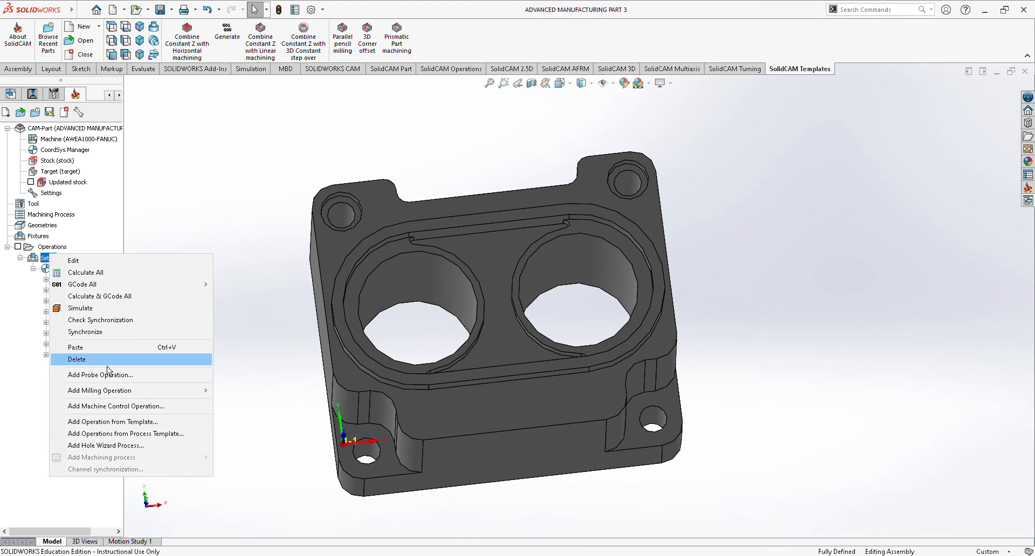
{"action": "mouse_move", "coordinate": [110, 399]}
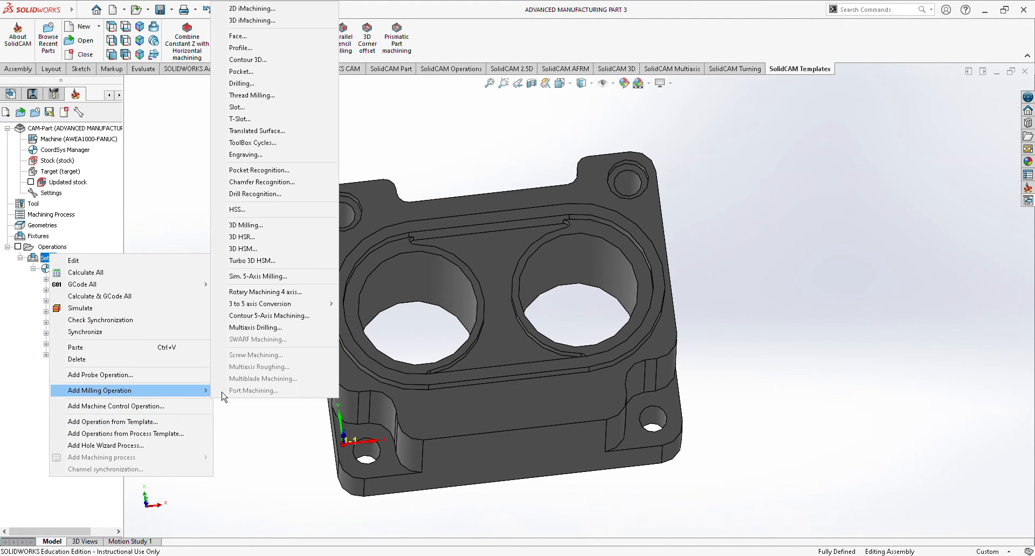
{"action": "left_click", "coordinate": [278, 60]}
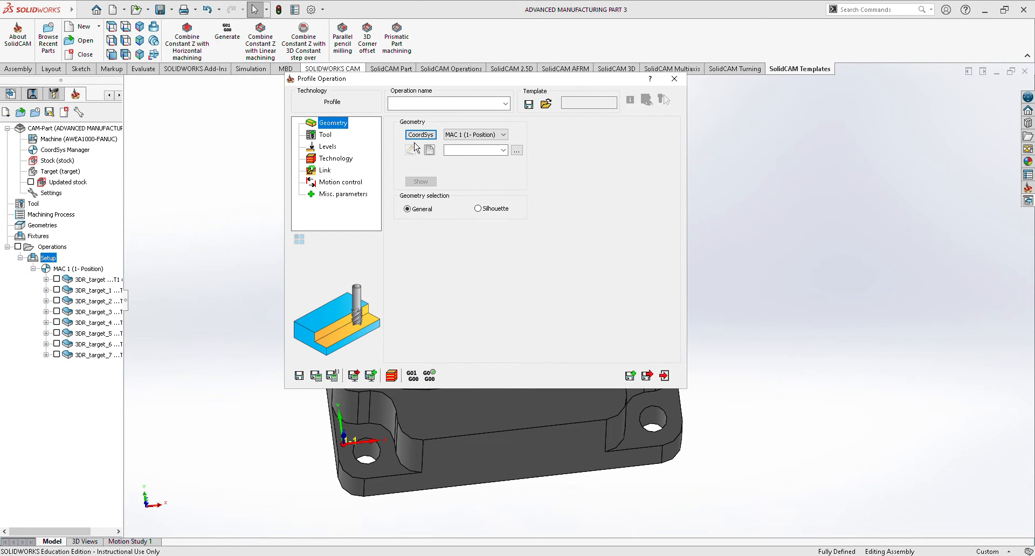
{"action": "left_click", "coordinate": [431, 155]}
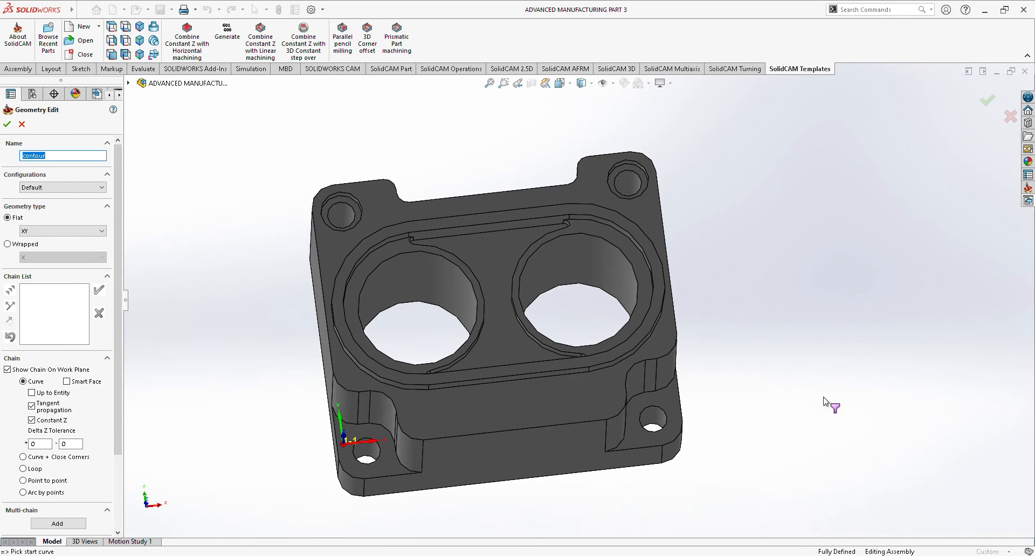
{"action": "left_click", "coordinate": [539, 488]}
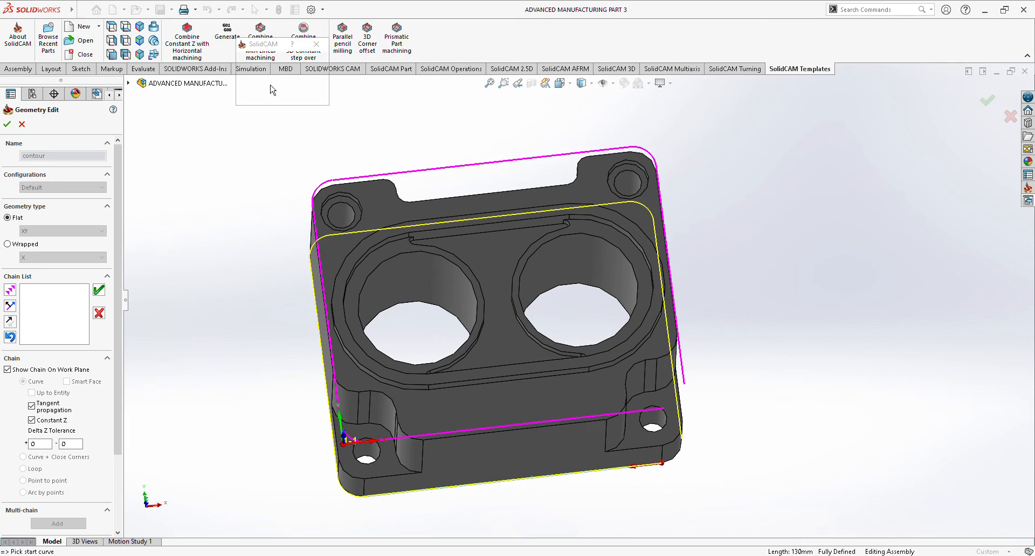
{"action": "left_click", "coordinate": [264, 79]}
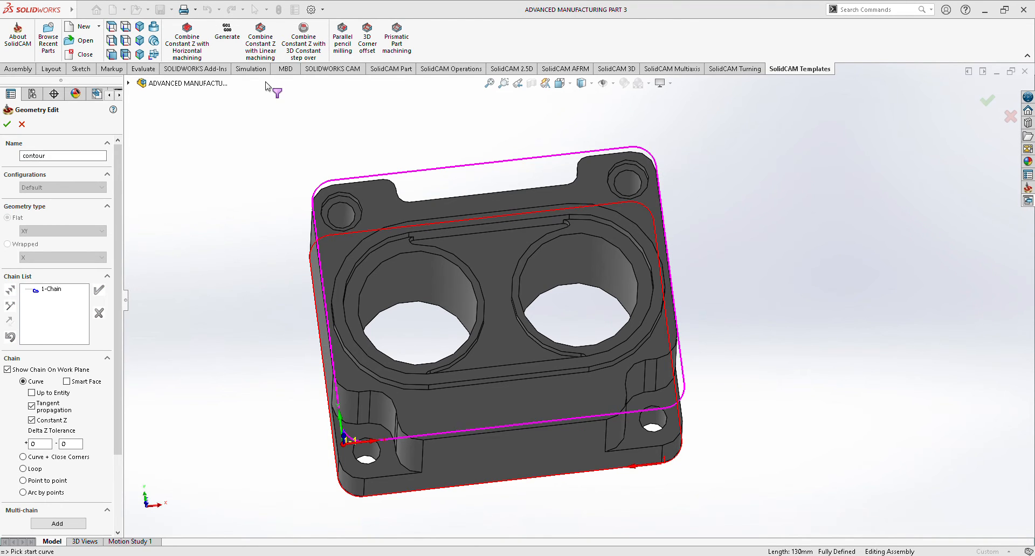
{"action": "left_click", "coordinate": [12, 127]}
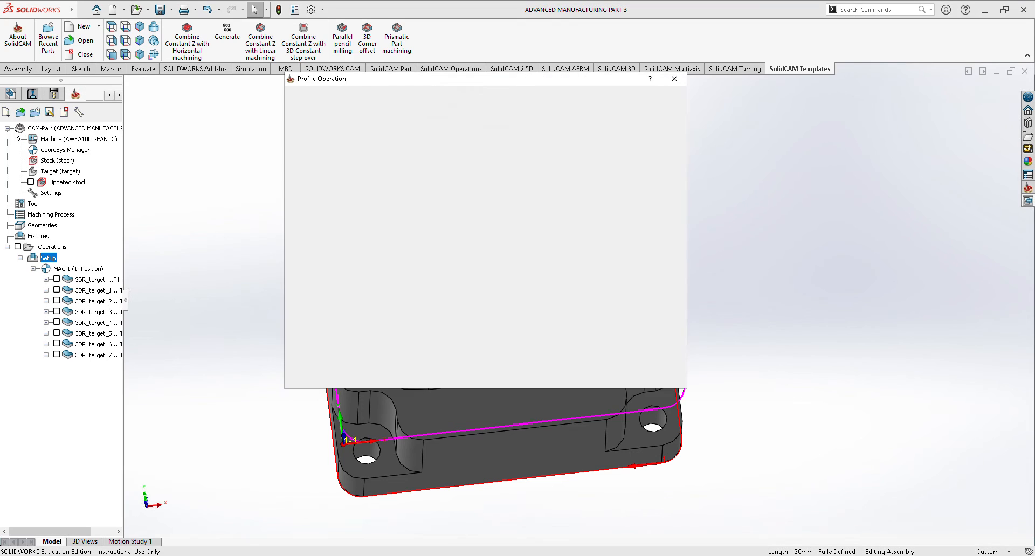
Assign tool 4, the 10 mm end mill, to the profile operation.
{"action": "left_click", "coordinate": [324, 135]}
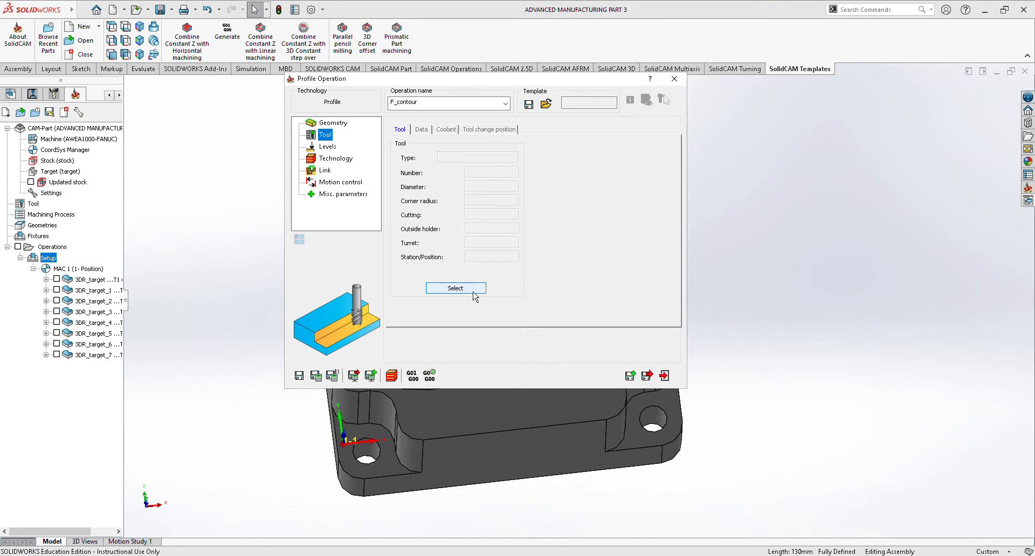
{"action": "left_click", "coordinate": [462, 293]}
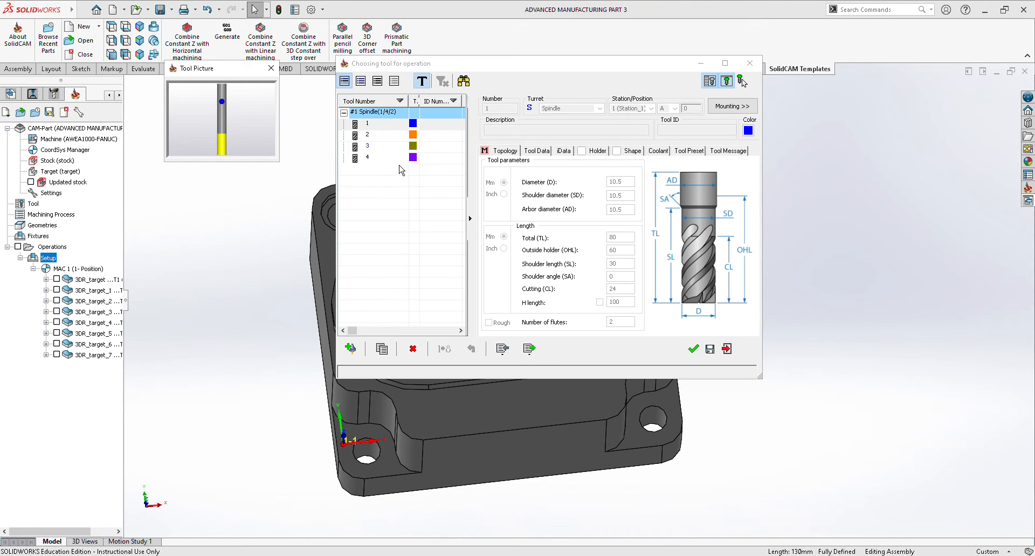
{"action": "left_click", "coordinate": [398, 157]}
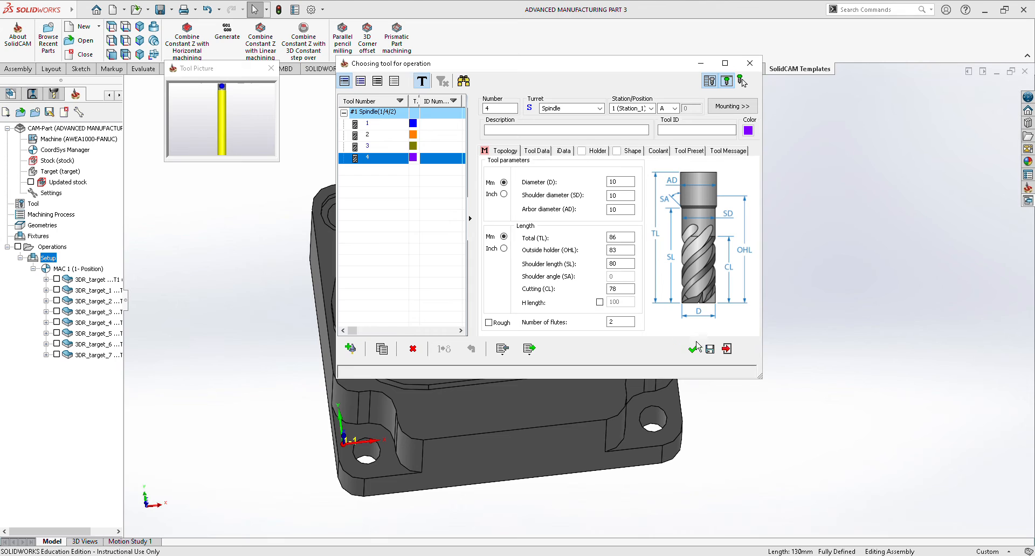
{"action": "left_click", "coordinate": [695, 349]}
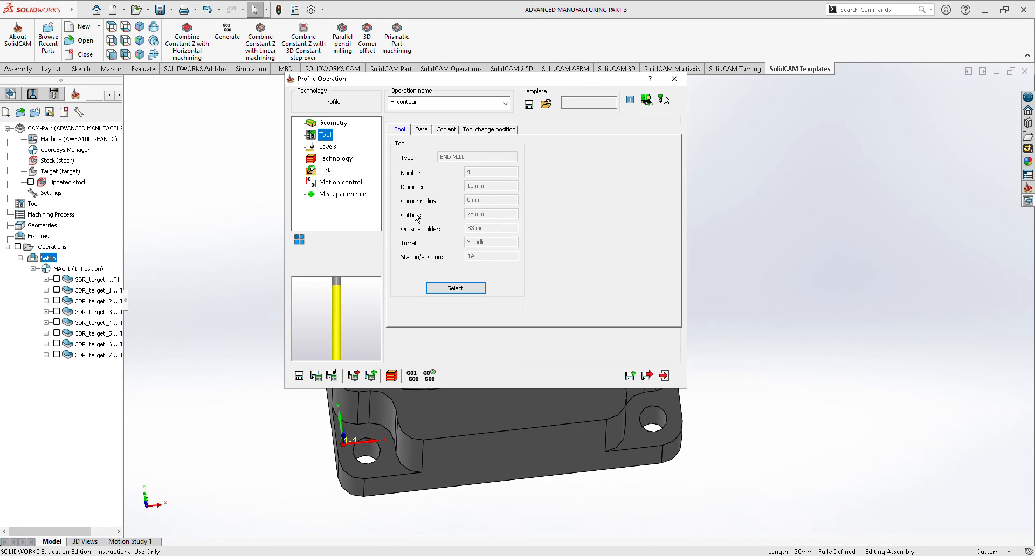
Set the profile depth by picking the lower level of -76.2 on the part's bottom front edge.
{"action": "left_click", "coordinate": [327, 146]}
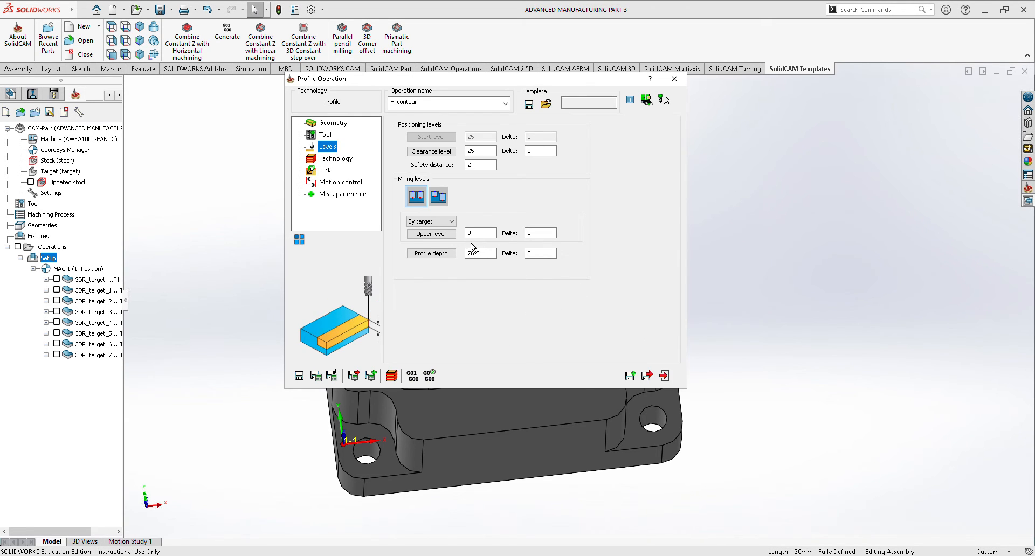
{"action": "left_click", "coordinate": [440, 253]}
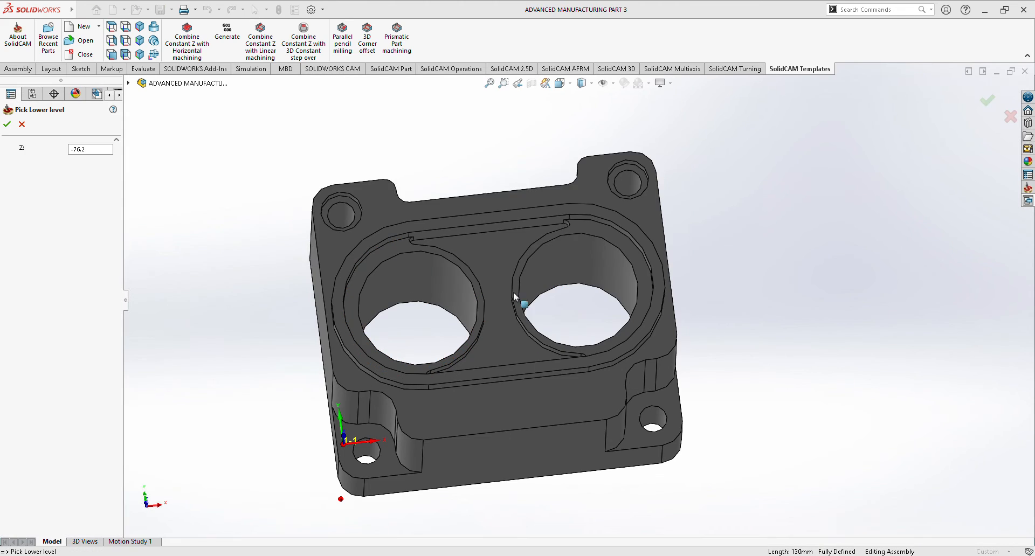
{"action": "left_click", "coordinate": [528, 479]}
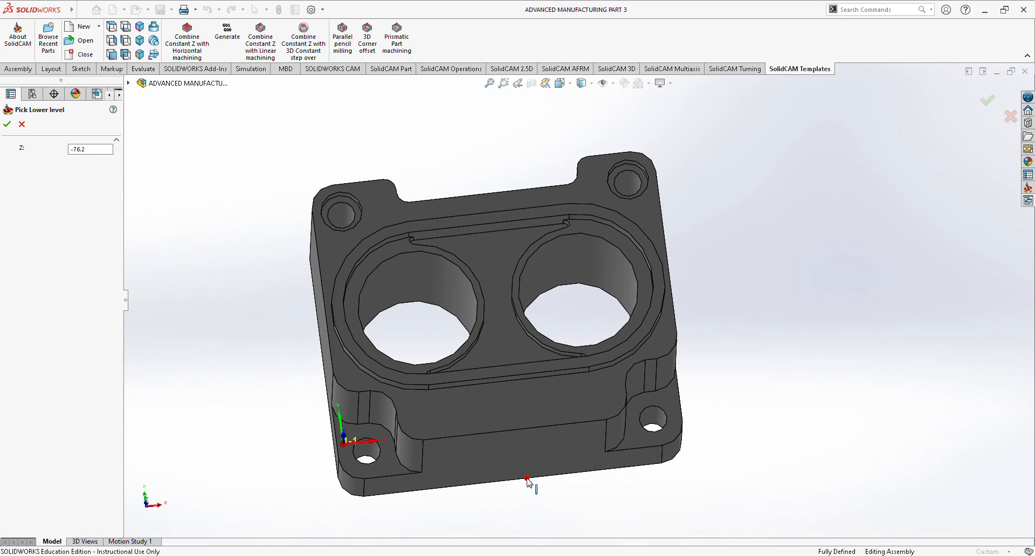
{"action": "left_click", "coordinate": [9, 126]}
Check the profile operation's technology settings, save and close it, and calculate its toolpath.
{"action": "left_click", "coordinate": [342, 160]}
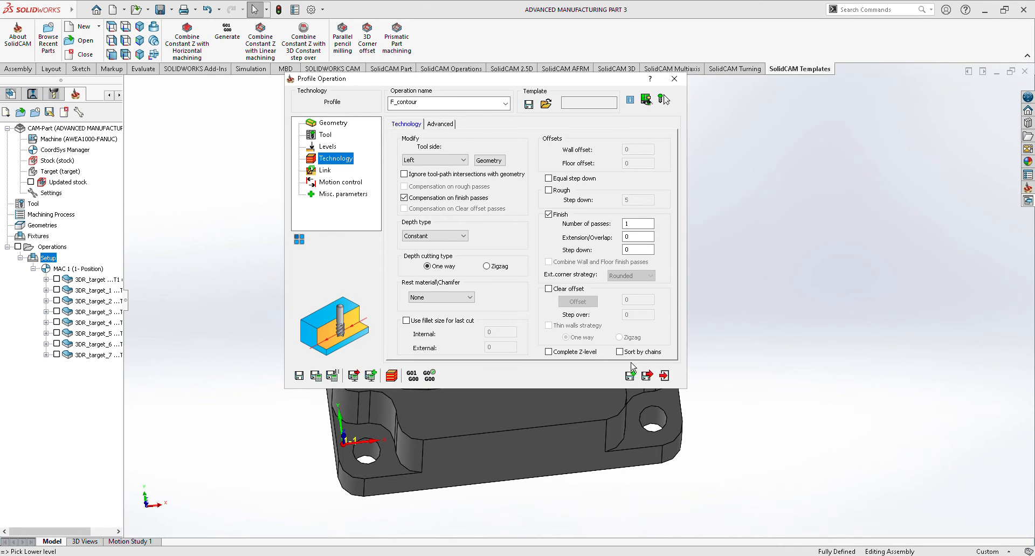
{"action": "left_click", "coordinate": [647, 375]}
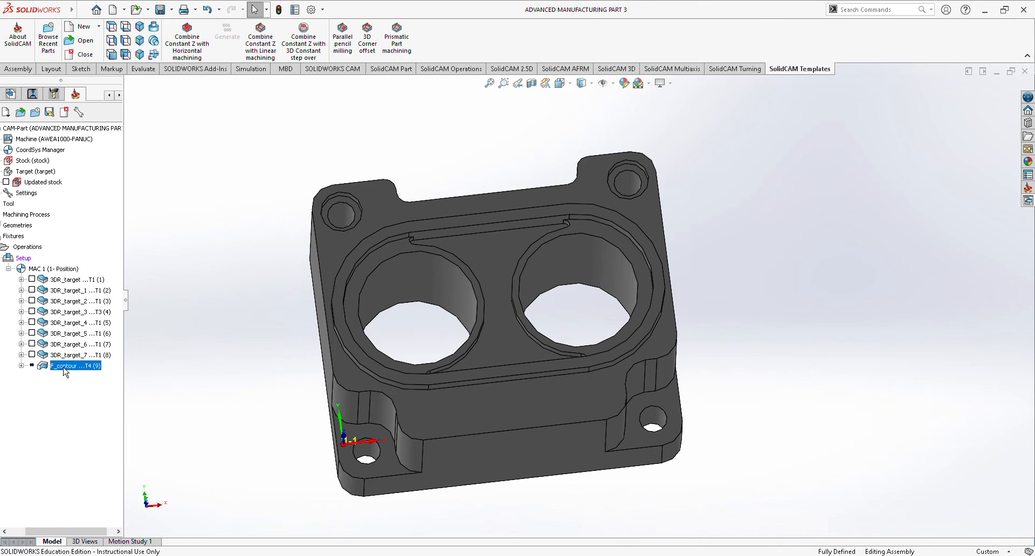
{"action": "right_click", "coordinate": [64, 370]}
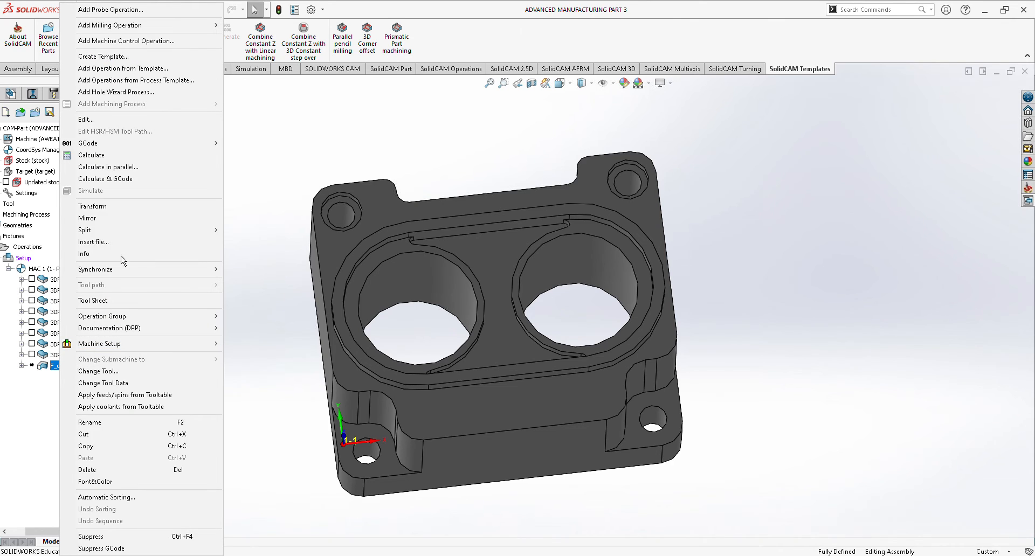
{"action": "left_click", "coordinate": [133, 166]}
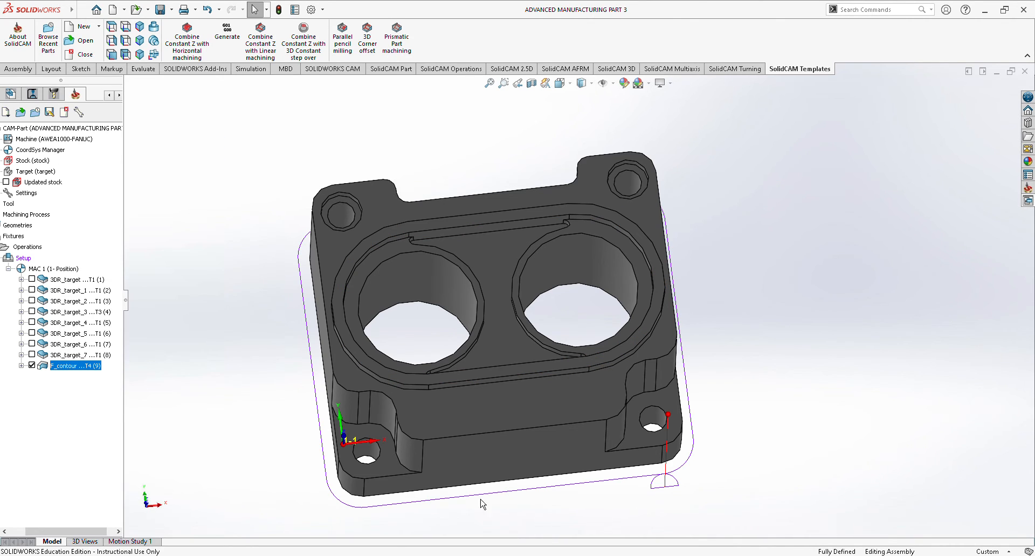
Simulate the profile operation, inspect the rest material after the operation from several angles, and close the simulation.
{"action": "right_click", "coordinate": [91, 369]}
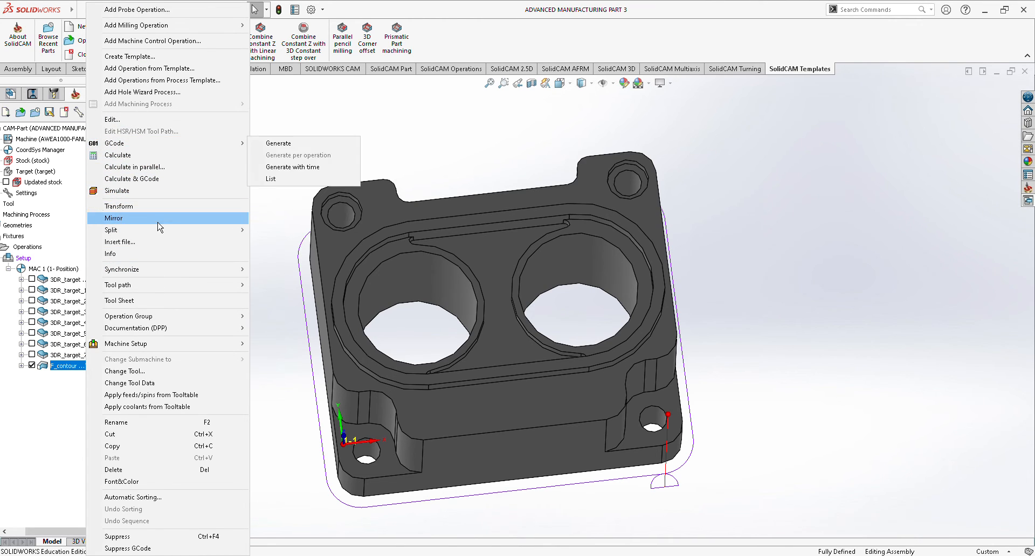
{"action": "left_click", "coordinate": [149, 191]}
{"action": "left_click", "coordinate": [233, 196]}
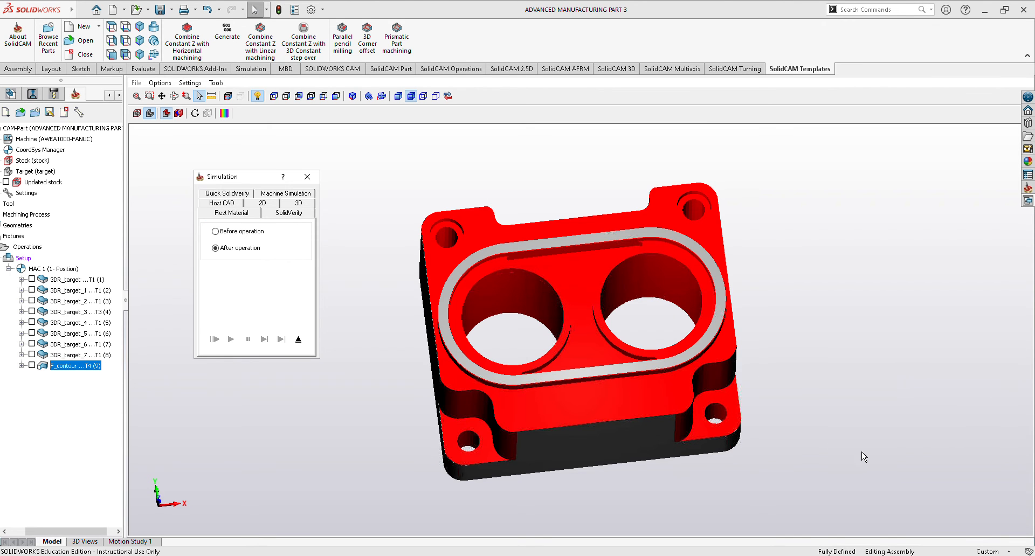
{"action": "middle_click_drag", "start_coordinate": [863, 457], "coordinate": [894, 445]}
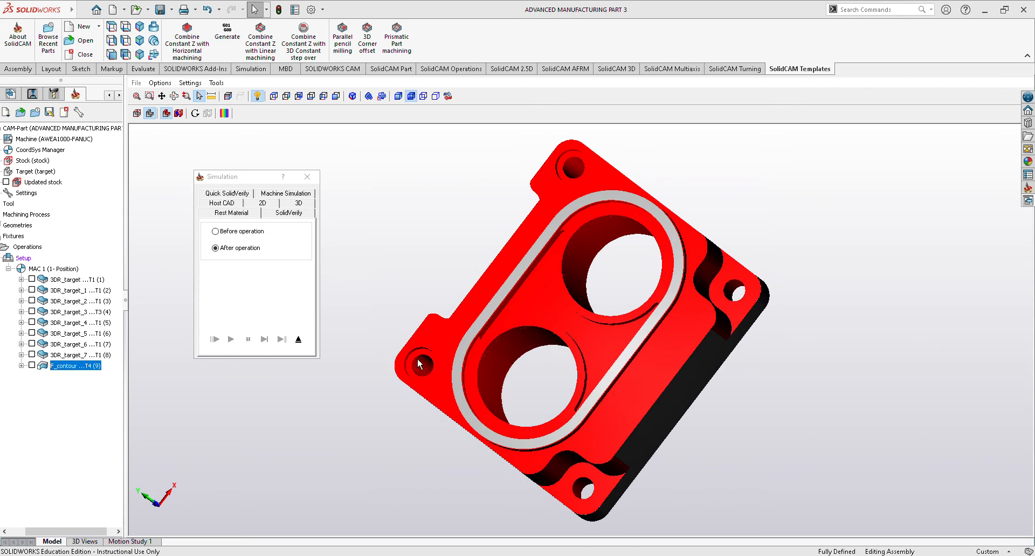
{"action": "middle_click_drag", "start_coordinate": [389, 261], "coordinate": [356, 208]}
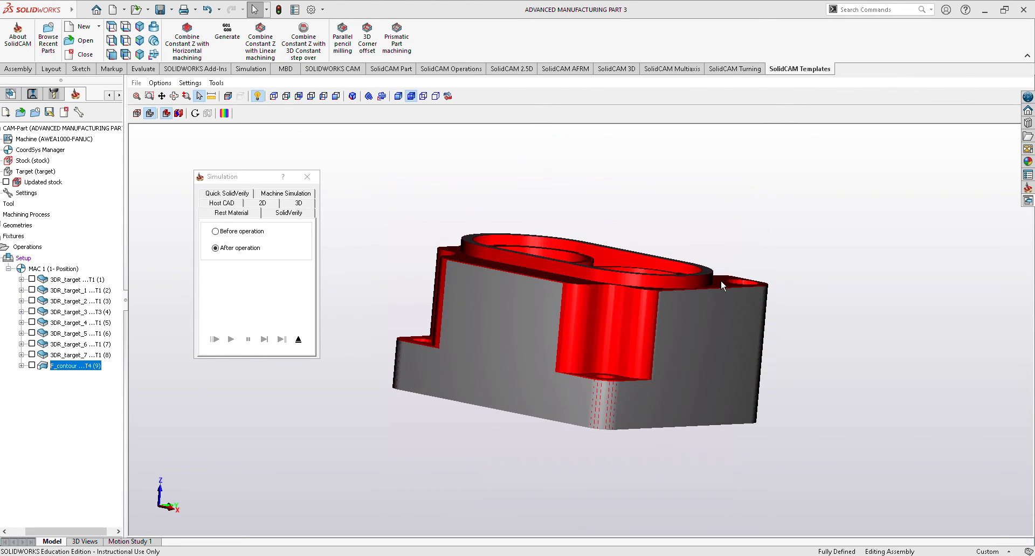
{"action": "middle_click_drag", "start_coordinate": [837, 325], "coordinate": [527, 279]}
{"action": "left_click", "coordinate": [307, 177]}
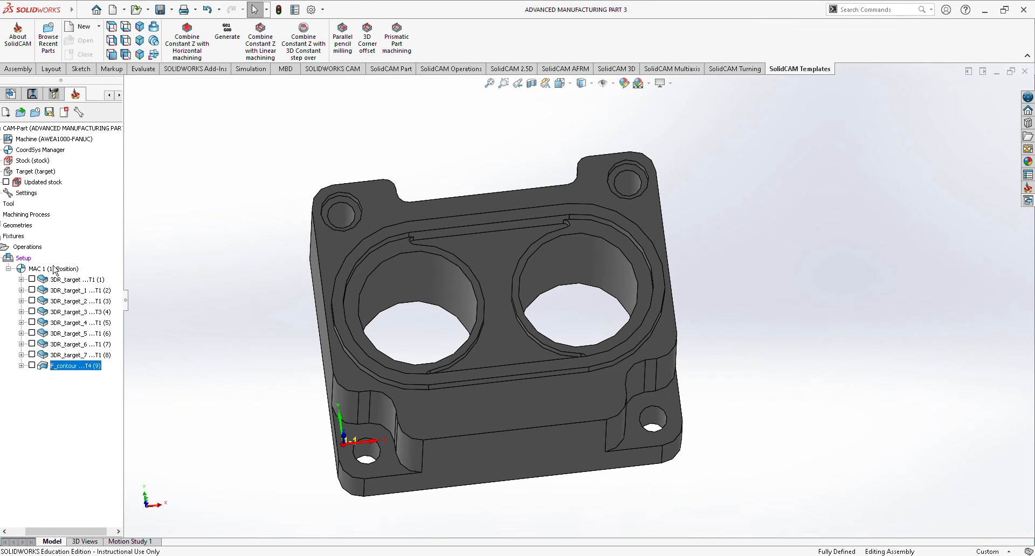
Recalculate all operations in the setup and check the combined toolpaths on the model.
{"action": "left_click", "coordinate": [25, 259]}
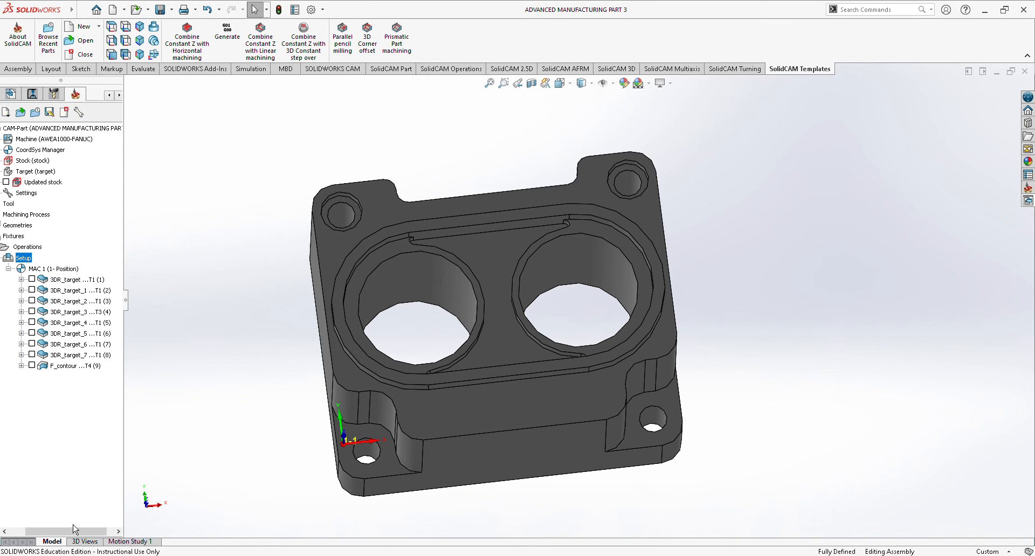
{"action": "left_click_drag", "start_coordinate": [75, 529], "coordinate": [56, 529]}
{"action": "right_click", "coordinate": [55, 264]}
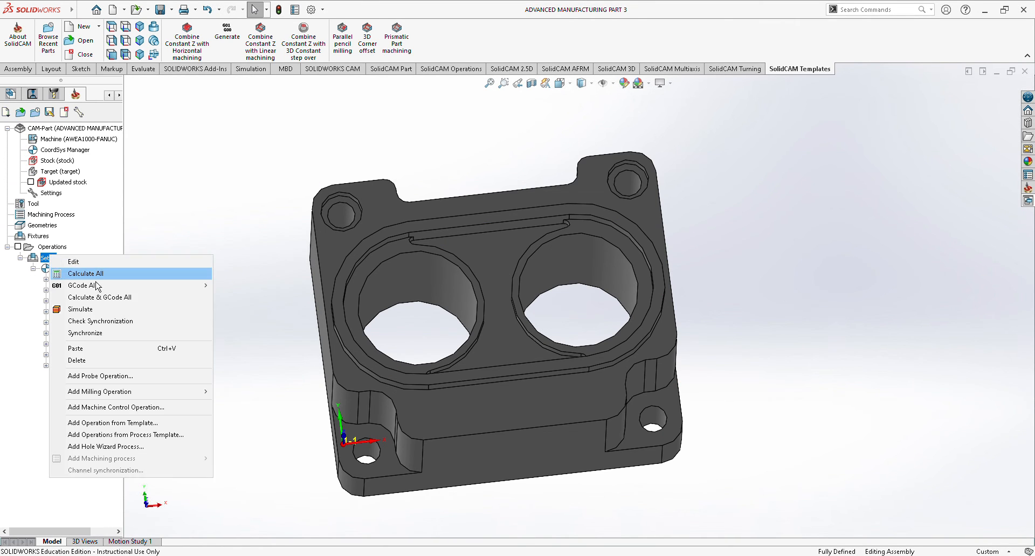
{"action": "left_click", "coordinate": [64, 273]}
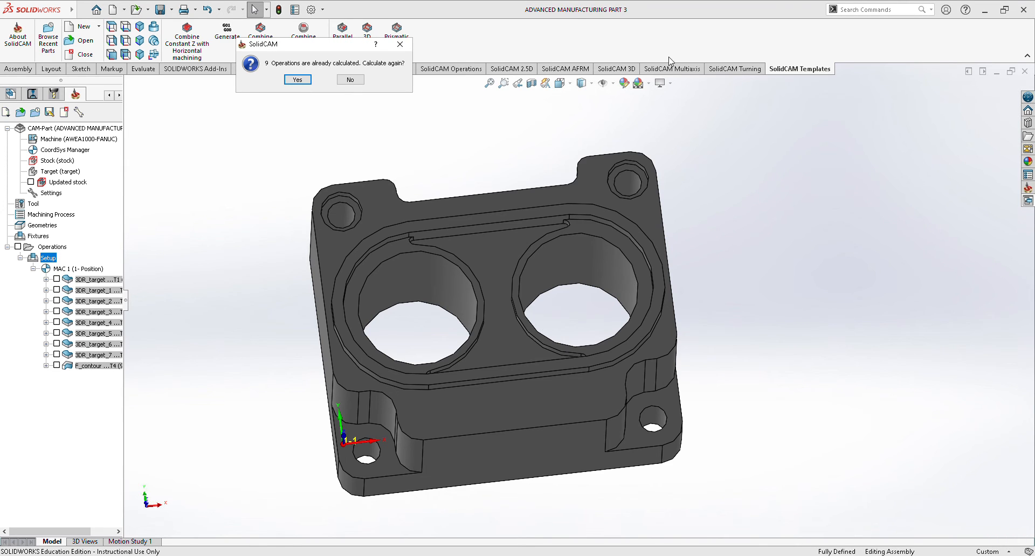
{"action": "left_click", "coordinate": [298, 79]}
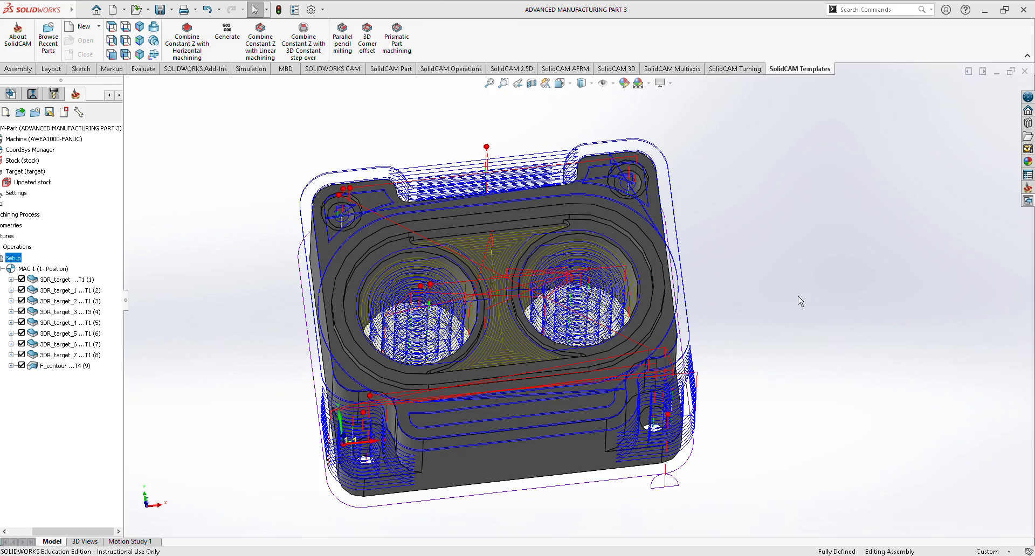
{"action": "middle_click_drag", "start_coordinate": [803, 291], "coordinate": [821, 251]}
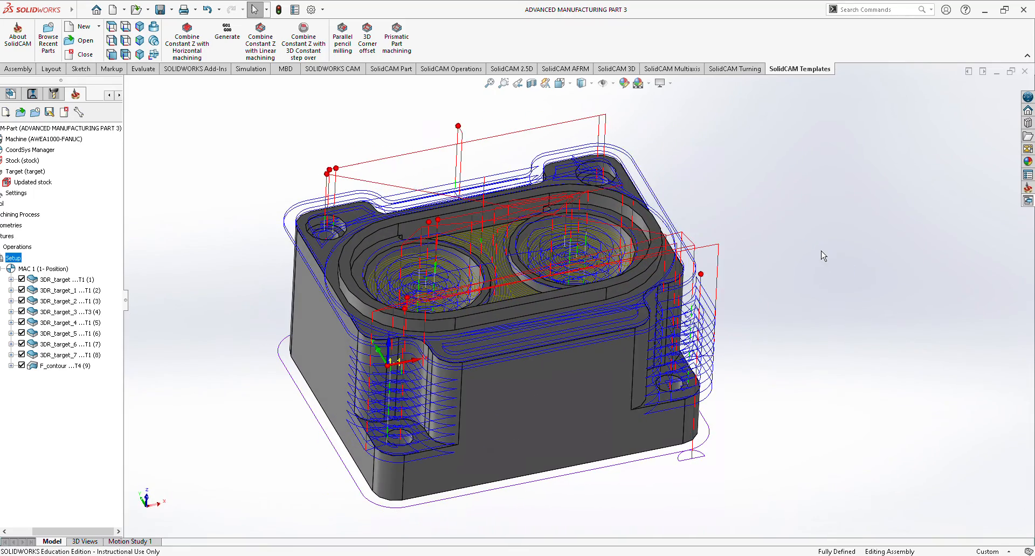
Run the whole setup's Host CAD simulation, replay it at different simulation speeds, and close it.
{"action": "right_click", "coordinate": [20, 261]}
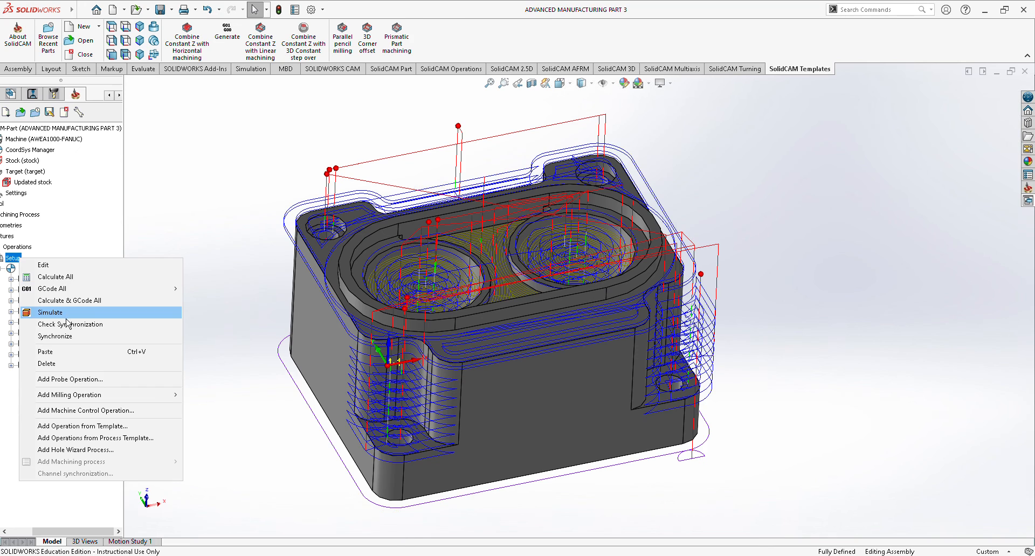
{"action": "left_click", "coordinate": [66, 316]}
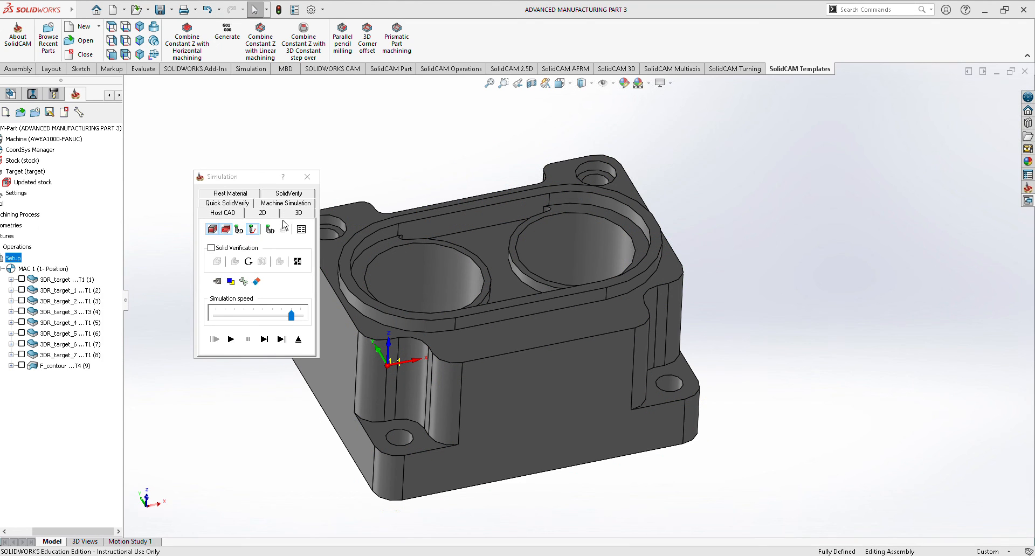
{"action": "left_click", "coordinate": [231, 339]}
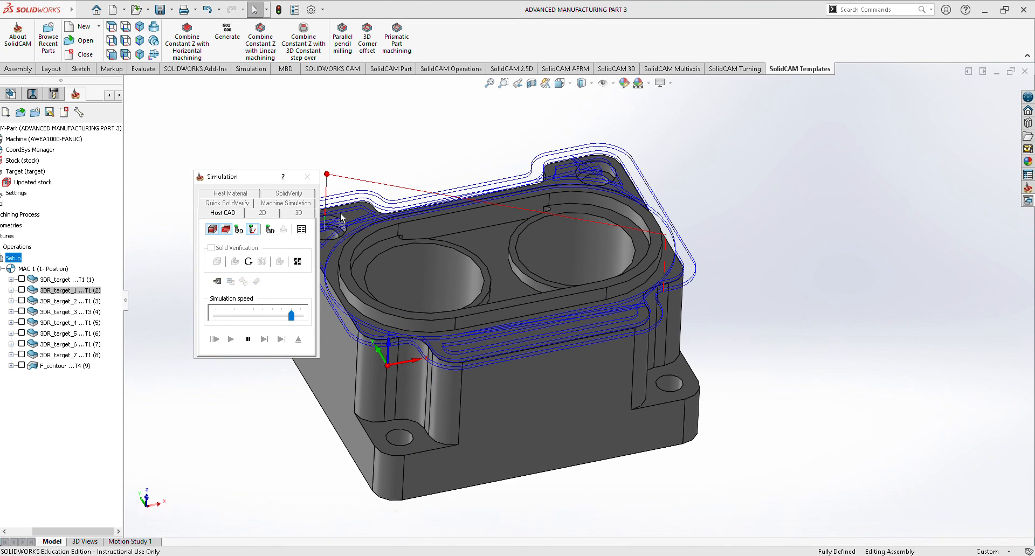
{"action": "left_click_drag", "start_coordinate": [264, 178], "coordinate": [215, 174]}
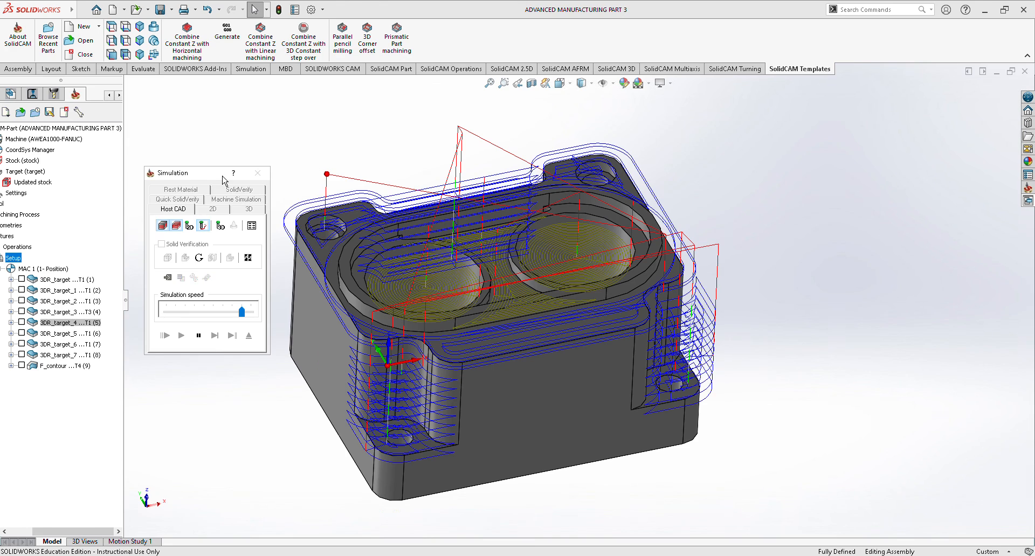
{"action": "left_click_drag", "start_coordinate": [242, 312], "coordinate": [232, 312]}
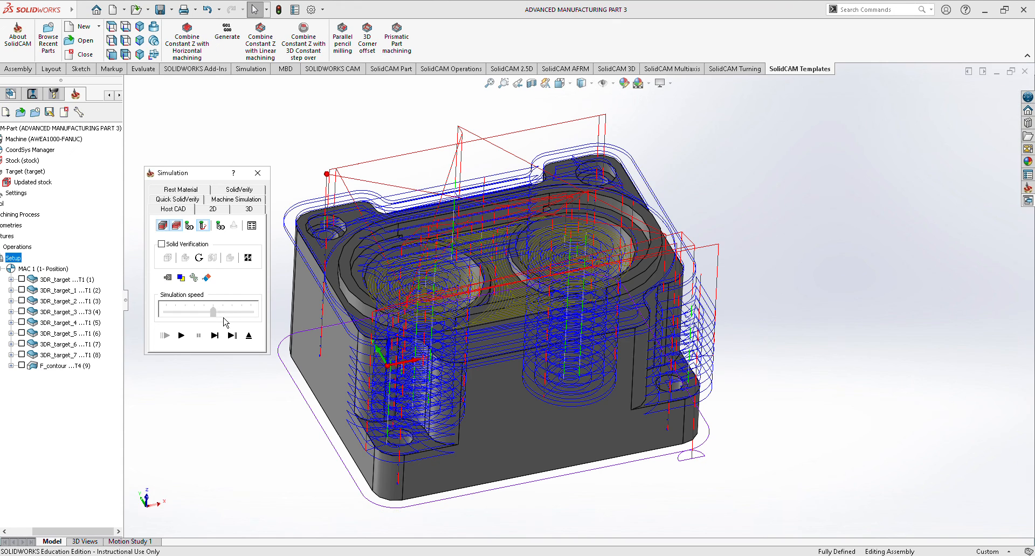
{"action": "left_click", "coordinate": [181, 335]}
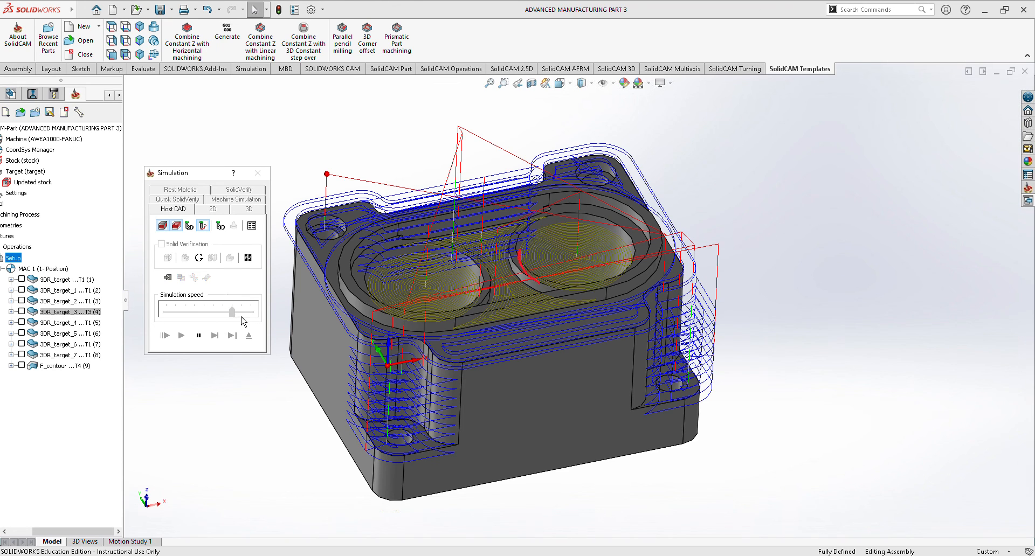
{"action": "left_click_drag", "start_coordinate": [213, 311], "coordinate": [241, 313]}
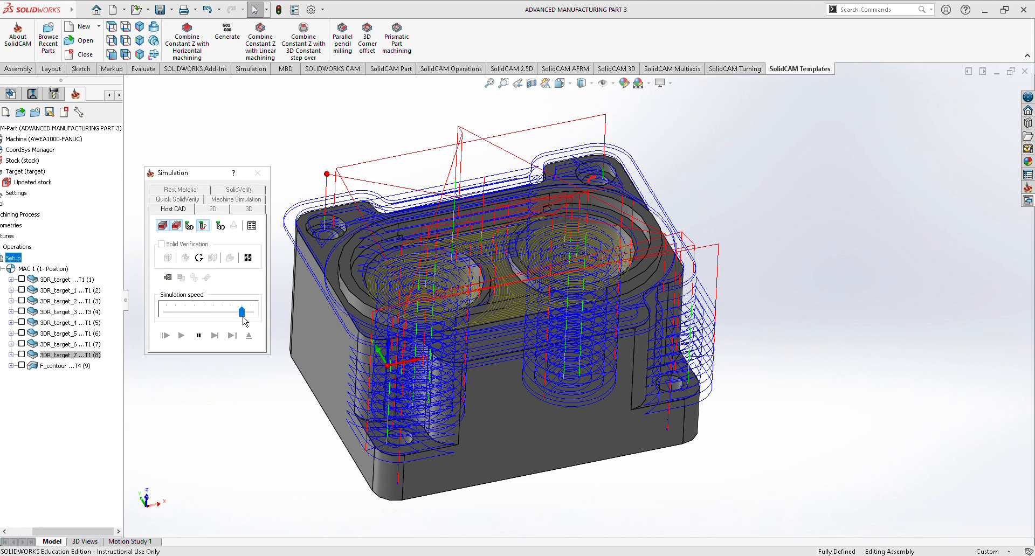
{"action": "left_click", "coordinate": [258, 172]}
{"action": "scroll", "coordinate": [803, 273], "scroll_direction": "up", "scroll_amount": 3}
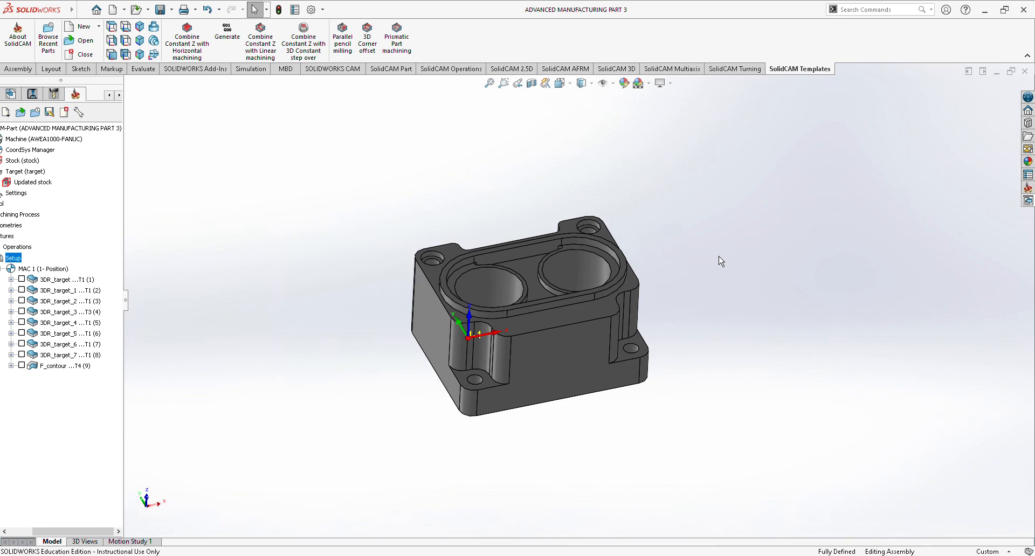
{"action": "scroll", "coordinate": [306, 292], "scroll_direction": "down", "scroll_amount": 1}
{"action": "left_click_drag", "start_coordinate": [80, 534], "coordinate": [56, 534]}
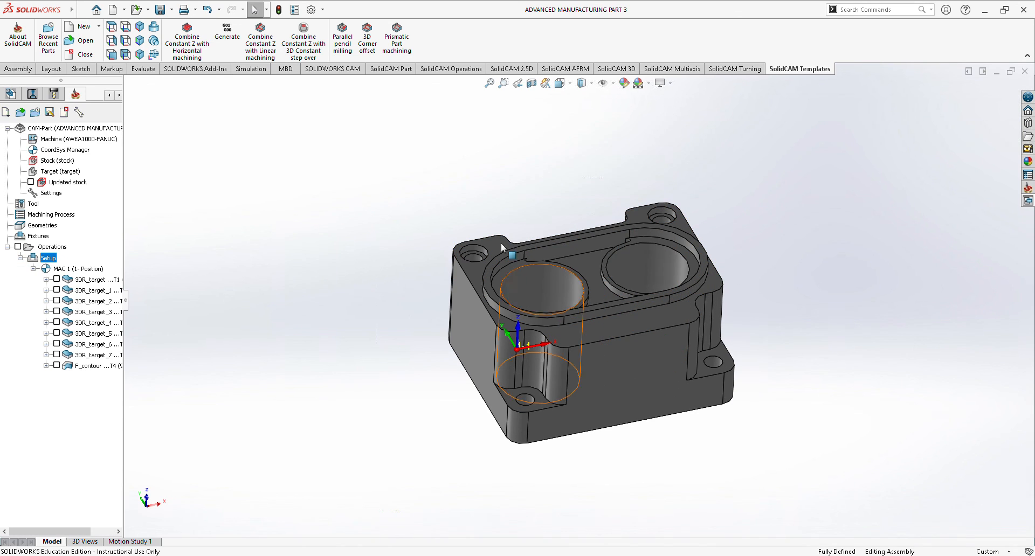